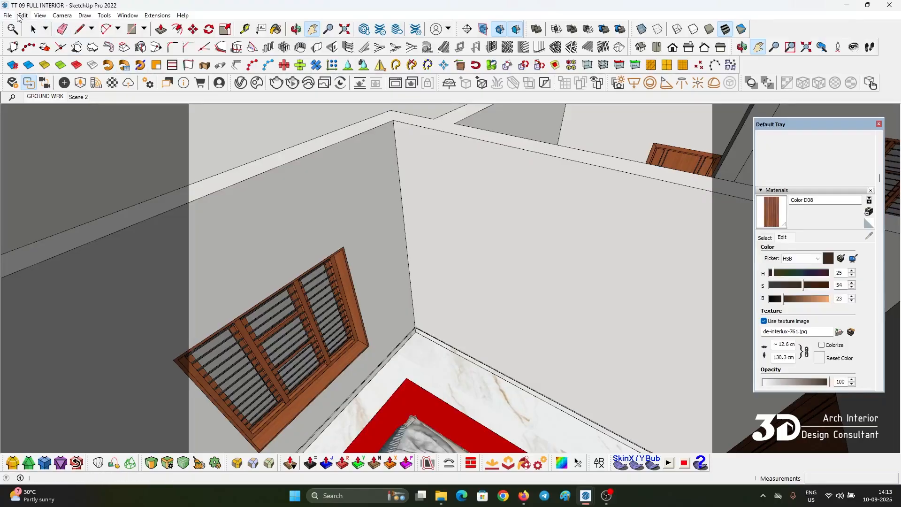
Import wardrobe model 48 from the wradobs folder in the FURNITURS collection under 3D MODELS.
{"action": "left_click", "coordinate": [8, 15]}
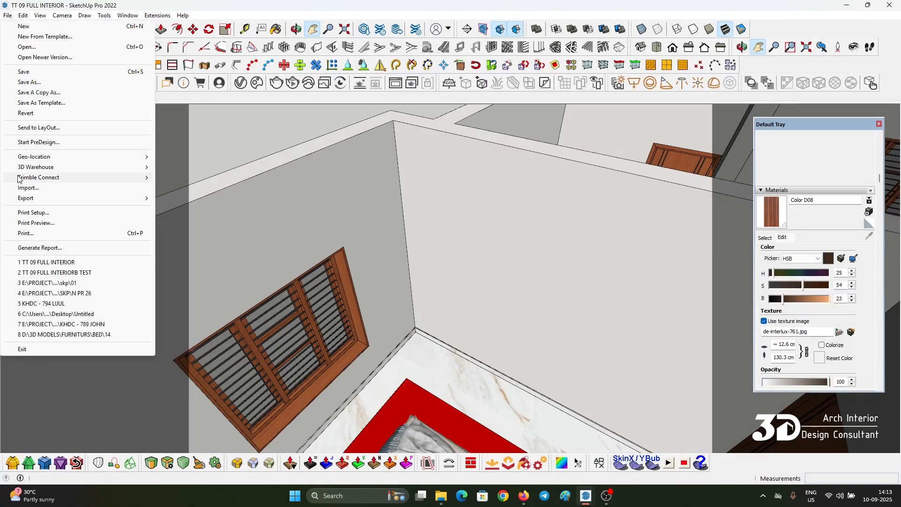
{"action": "left_click", "coordinate": [29, 188]}
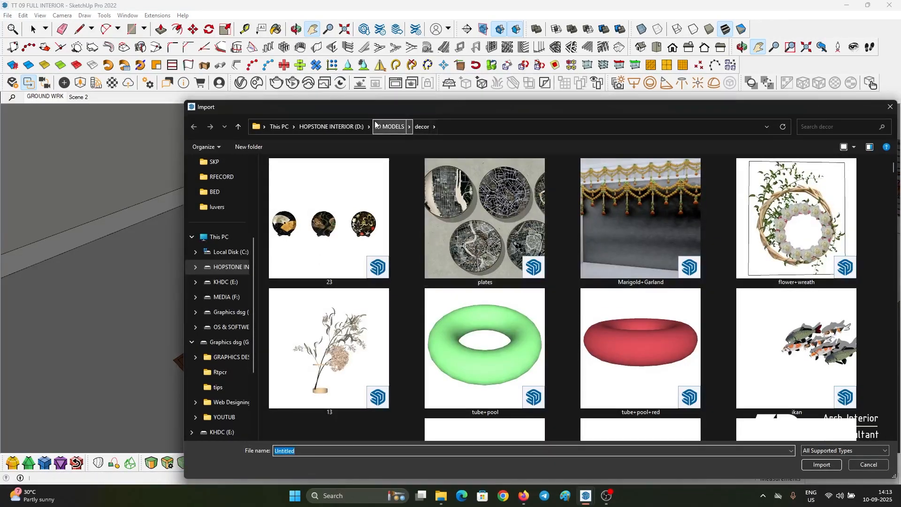
{"action": "left_click", "coordinate": [389, 129]}
{"action": "scroll", "coordinate": [713, 385], "scroll_direction": "down", "scroll_amount": 1}
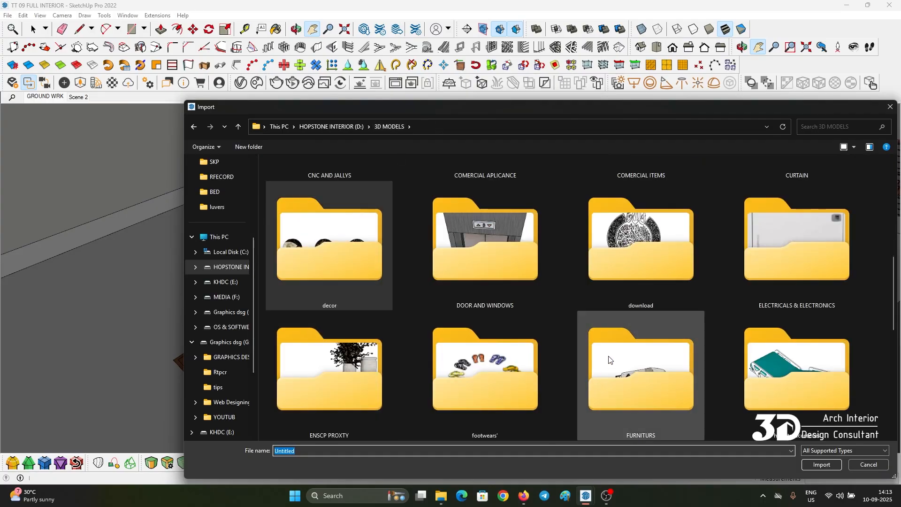
{"action": "double_click", "coordinate": [644, 399]}
{"action": "scroll", "coordinate": [577, 313], "scroll_direction": "down", "scroll_amount": 5}
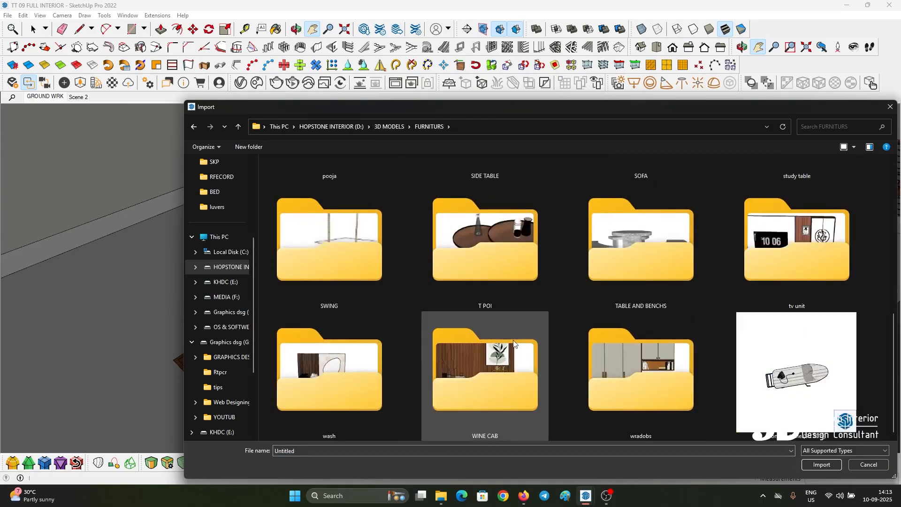
{"action": "double_click", "coordinate": [672, 371]}
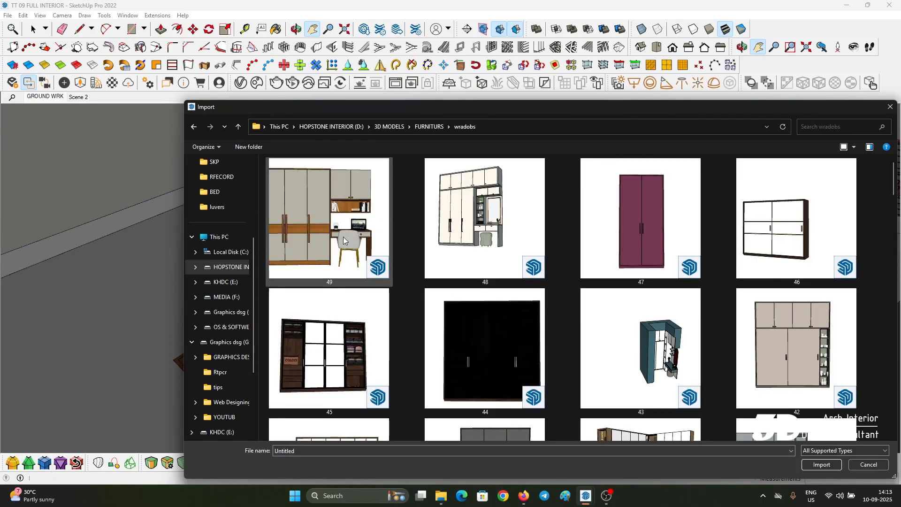
{"action": "left_click", "coordinate": [465, 225]}
{"action": "double_click", "coordinate": [465, 225]}
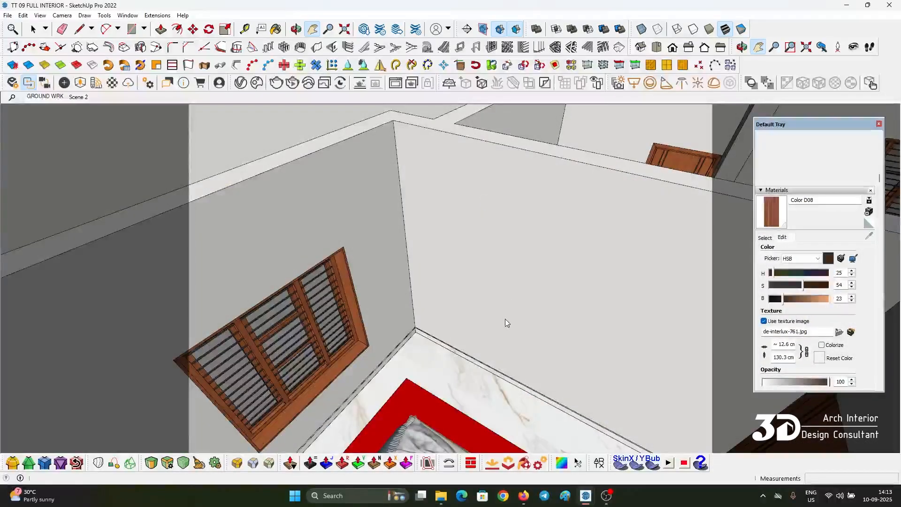
Place the wardrobe outside the bedroom and rotate it so its back runs parallel to the bedroom's rear wall.
{"action": "middle_click_drag", "start_coordinate": [362, 183], "coordinate": [352, 261]}
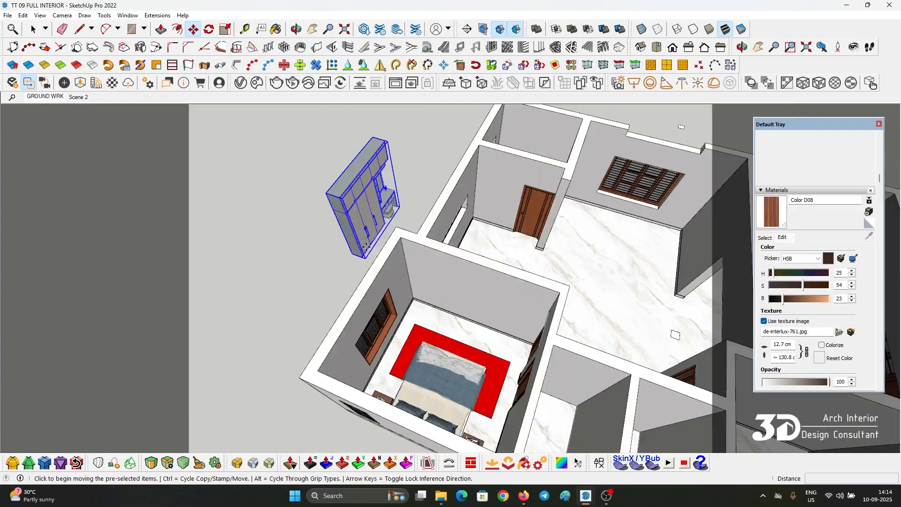
{"action": "left_click", "coordinate": [350, 265]}
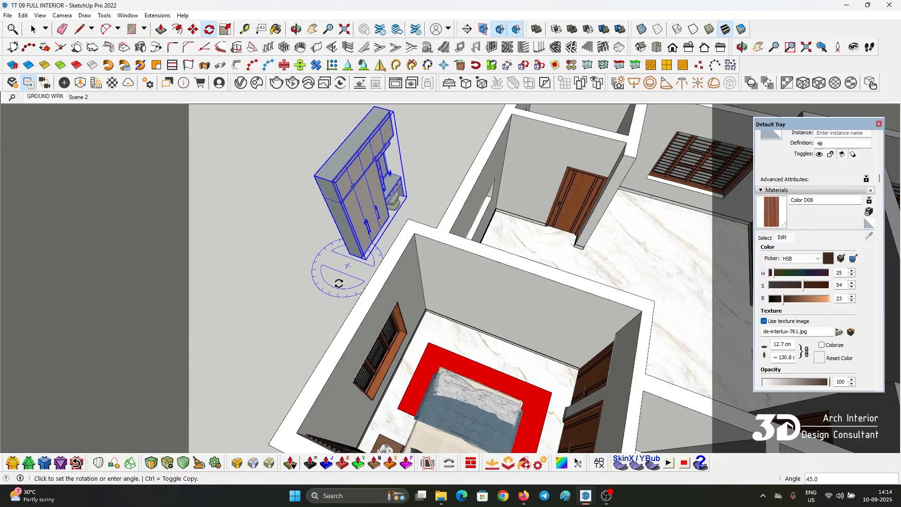
{"action": "key", "text": "space"}
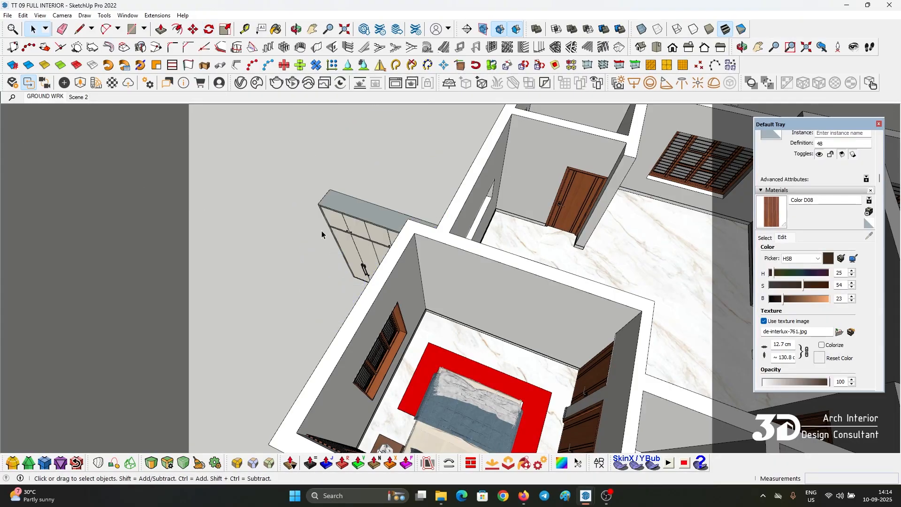
Move the wardrobe by its top back corner to the bedroom's upper wall corner beside the window wall.
{"action": "key", "text": "m"}
{"action": "left_click", "coordinate": [330, 190]}
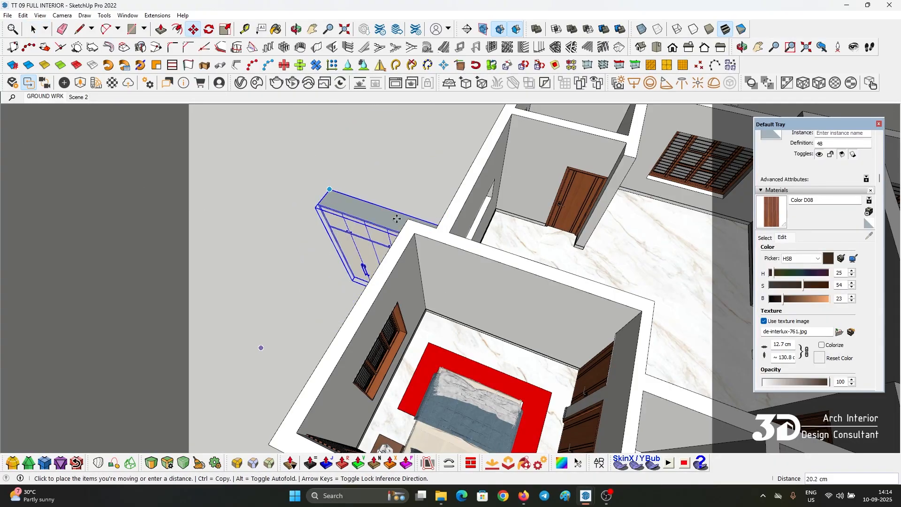
{"action": "left_click", "coordinate": [413, 234]}
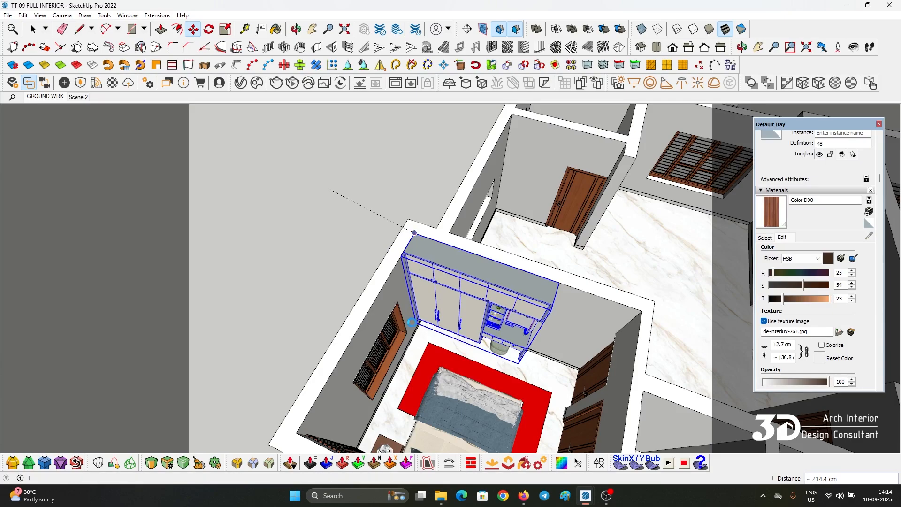
{"action": "key", "text": "space"}
Lower the wardrobe until its base sits on the bedroom floor.
{"action": "scroll", "coordinate": [420, 325], "scroll_direction": "up", "scroll_amount": 5}
{"action": "middle_click_drag", "start_coordinate": [420, 328], "coordinate": [401, 294]}
{"action": "key", "text": "m"}
{"action": "left_click", "coordinate": [402, 293]}
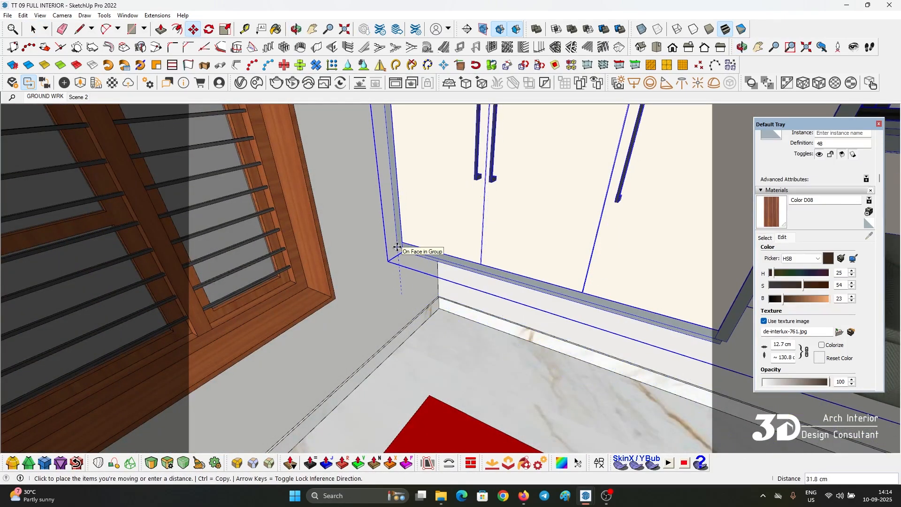
{"action": "left_click", "coordinate": [396, 304]}
{"action": "key", "text": "space"}
{"action": "scroll", "coordinate": [396, 304], "scroll_direction": "down", "scroll_amount": 5}
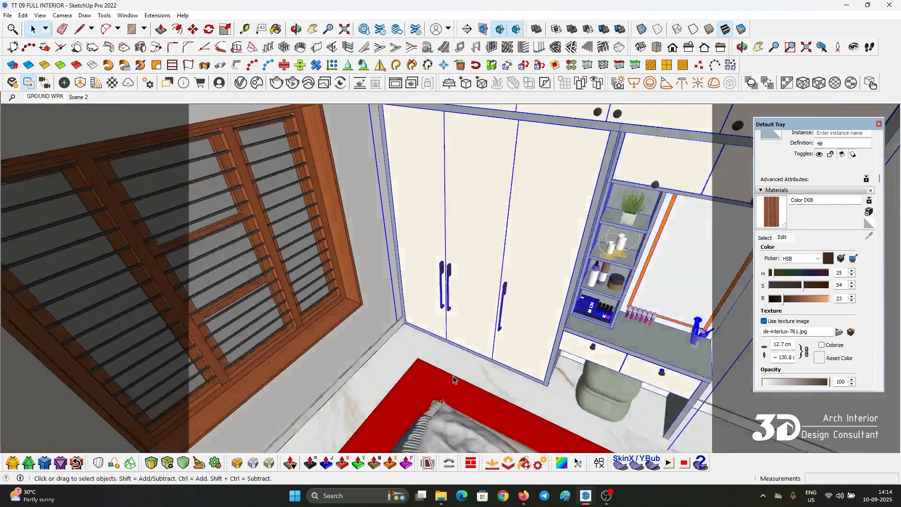
Sample the wood material from the bed base and paint the white upper band of the base with it.
{"action": "middle_click_drag", "start_coordinate": [395, 304], "coordinate": [439, 195]}
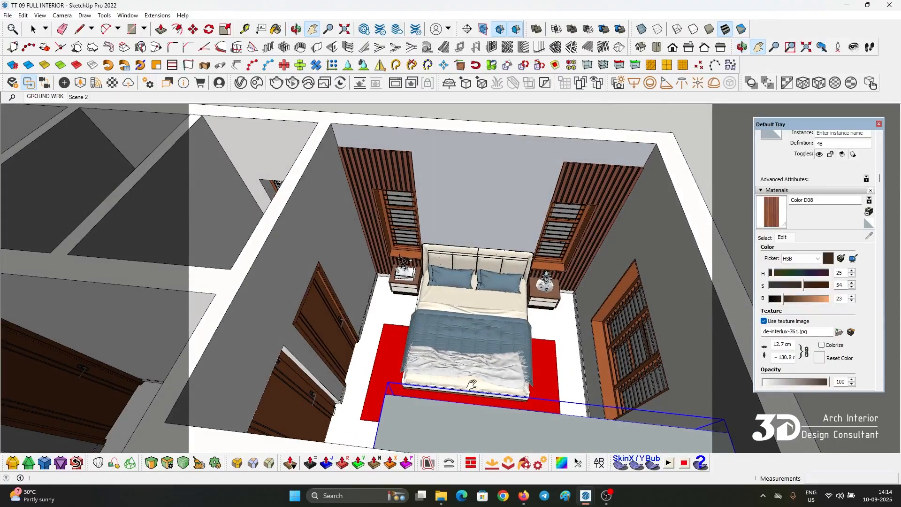
{"action": "middle_click_drag", "start_coordinate": [471, 384], "coordinate": [492, 308]}
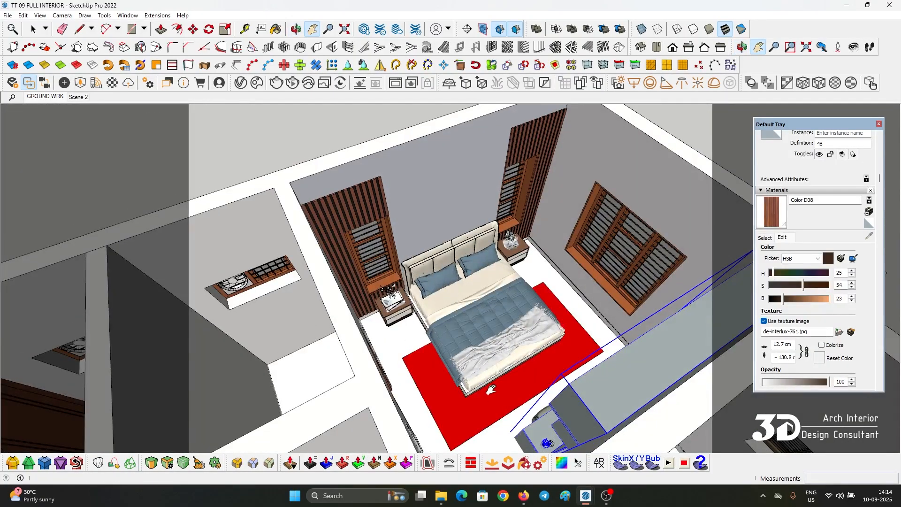
{"action": "key", "text": "space"}
{"action": "scroll", "coordinate": [500, 332], "scroll_direction": "up", "scroll_amount": 5}
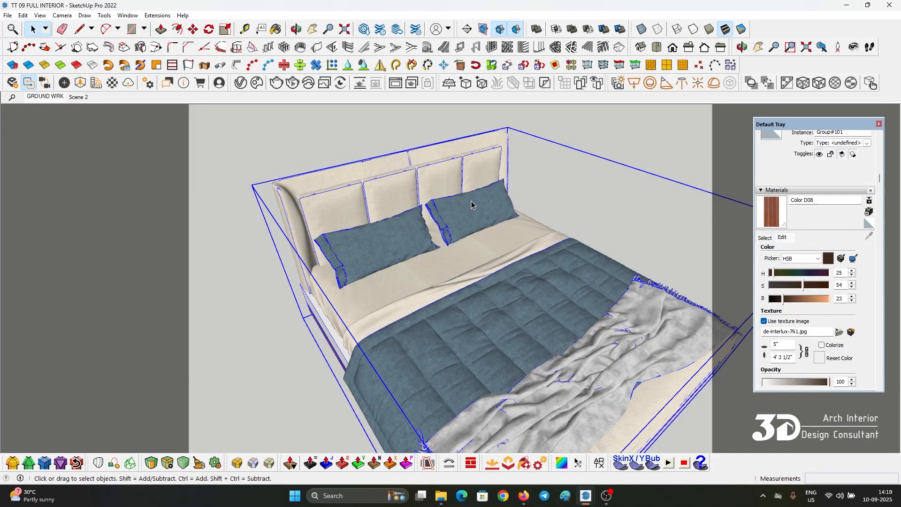
{"action": "middle_click_drag", "start_coordinate": [472, 205], "coordinate": [415, 145]}
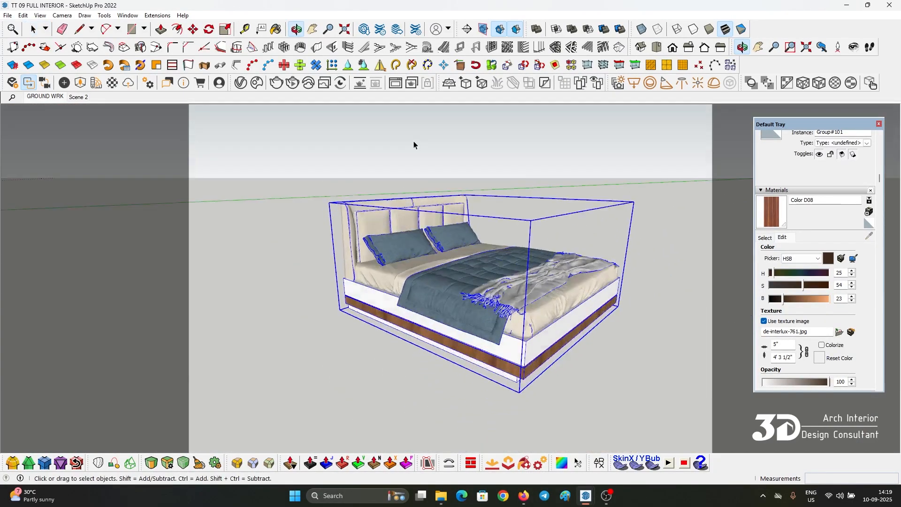
{"action": "scroll", "coordinate": [548, 328], "scroll_direction": "up", "scroll_amount": 3}
{"action": "middle_click_drag", "start_coordinate": [548, 328], "coordinate": [485, 256]}
{"action": "double_click", "coordinate": [486, 255]}
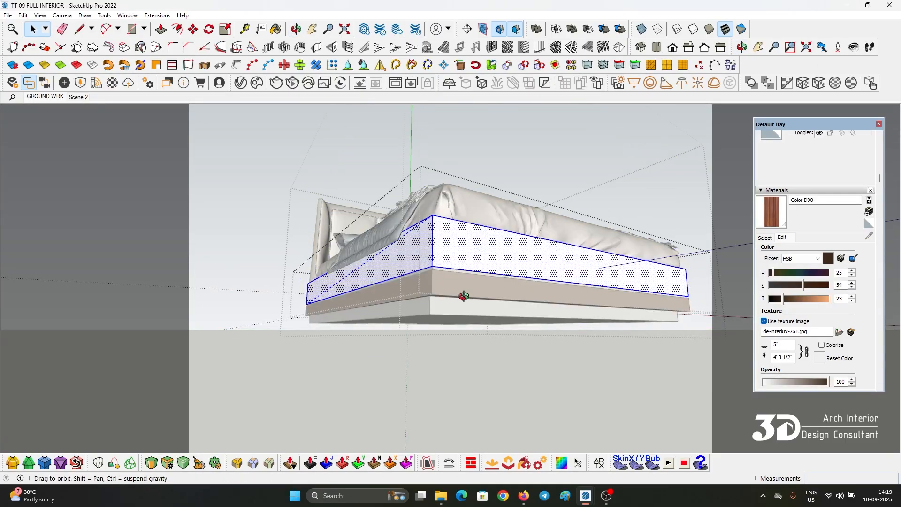
{"action": "middle_click_drag", "start_coordinate": [463, 296], "coordinate": [479, 309]}
{"action": "key", "text": "b"}
{"action": "left_click", "coordinate": [476, 308], "text": "alt"}
{"action": "left_click", "coordinate": [476, 272]}
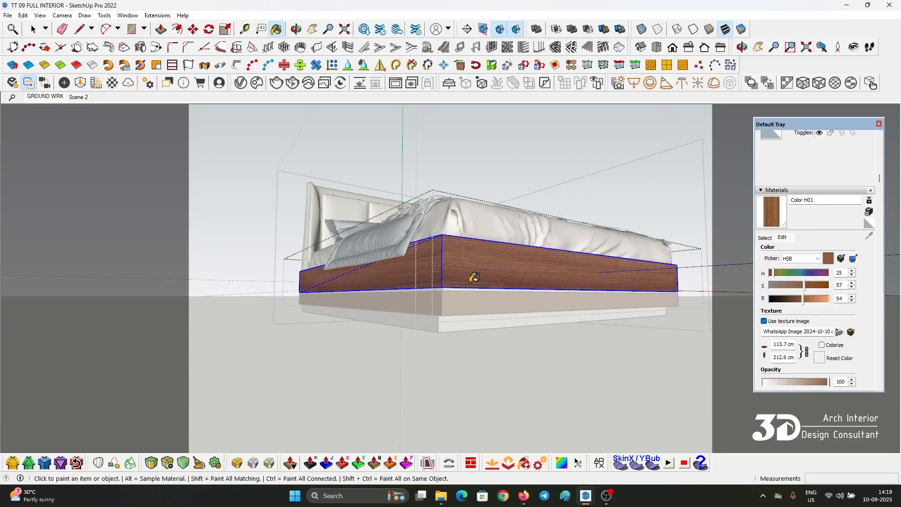
Paint the white bottom plinth of the bed base with the Color H01 wood material.
{"action": "mouse_move", "coordinate": [475, 274]}
{"action": "middle_mouse_down"}
{"action": "mouse_move", "coordinate": [461, 303]}
{"action": "mouse_move", "coordinate": [387, 302]}
{"action": "mouse_move", "coordinate": [401, 299]}
{"action": "mouse_move", "coordinate": [451, 366]}
{"action": "mouse_move", "coordinate": [338, 329]}
{"action": "mouse_move", "coordinate": [342, 341]}
{"action": "mouse_move", "coordinate": [294, 354]}
{"action": "mouse_move", "coordinate": [429, 376]}
{"action": "mouse_move", "coordinate": [446, 328]}
{"action": "middle_mouse_up"}
{"action": "key", "text": "space"}
{"action": "left_click", "coordinate": [452, 366]}
{"action": "key", "text": "ctrl+z"}
{"action": "key", "text": "b"}
{"action": "left_click", "coordinate": [467, 352]}
{"action": "key", "text": "space"}
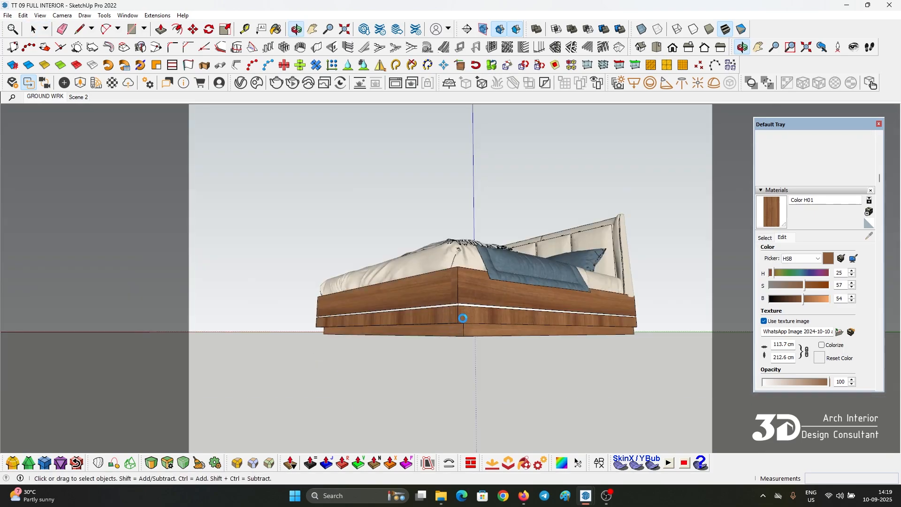
Delete the middle wooden band of the bed base, between the thin white slab and the bottom plinth.
{"action": "middle_click_drag", "start_coordinate": [463, 318], "coordinate": [460, 335]}
{"action": "scroll", "coordinate": [460, 335], "scroll_direction": "up", "scroll_amount": 2}
{"action": "left_click", "coordinate": [460, 335]}
{"action": "double_click", "coordinate": [449, 323]}
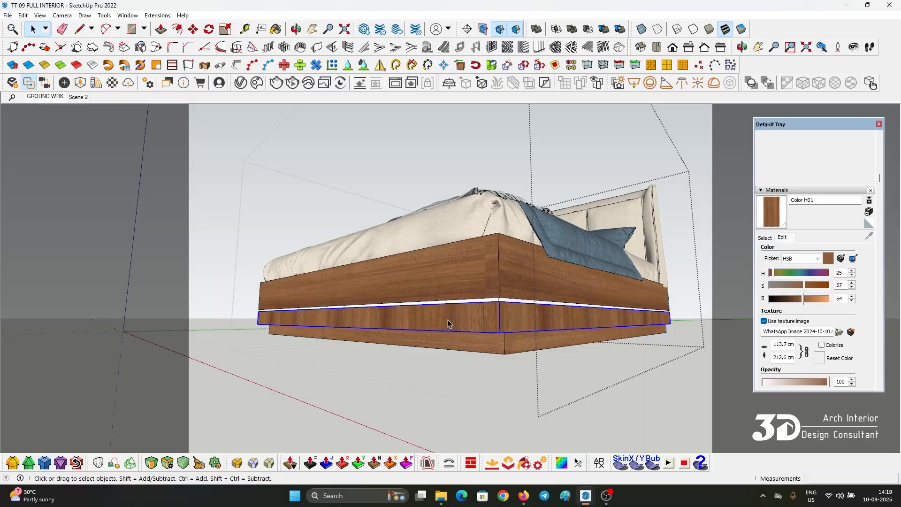
{"action": "double_click", "coordinate": [449, 323]}
{"action": "triple_click", "coordinate": [397, 317]}
{"action": "middle_click_drag", "start_coordinate": [426, 317], "coordinate": [467, 261]}
{"action": "key", "text": "Delete"}
{"action": "middle_click_drag", "start_coordinate": [515, 339], "coordinate": [509, 338]}
{"action": "key", "text": "Escape"}
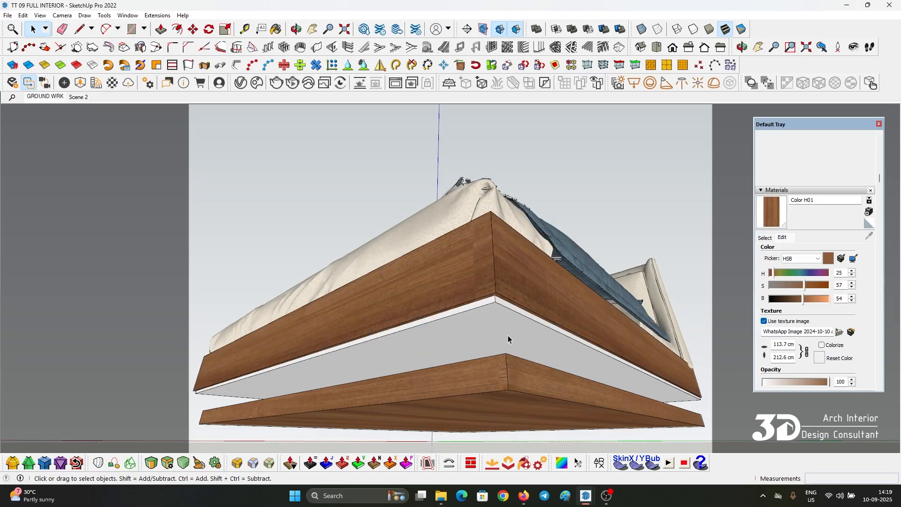
Scale the thin white slab under the bed downward until it meets the top of the bottom plinth.
{"action": "double_click", "coordinate": [498, 331]}
{"action": "left_click", "coordinate": [475, 333]}
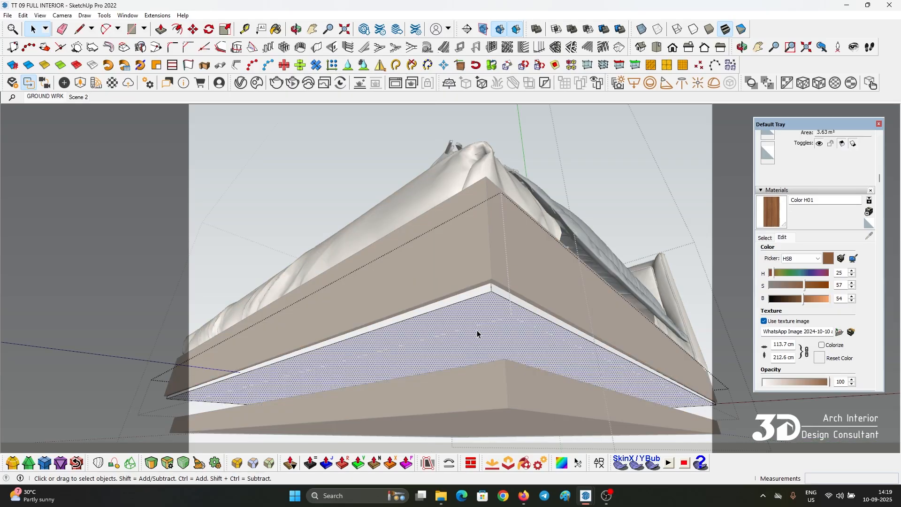
{"action": "key", "text": "p"}
{"action": "key", "text": "space"}
{"action": "key", "text": "Escape"}
{"action": "key", "text": "s"}
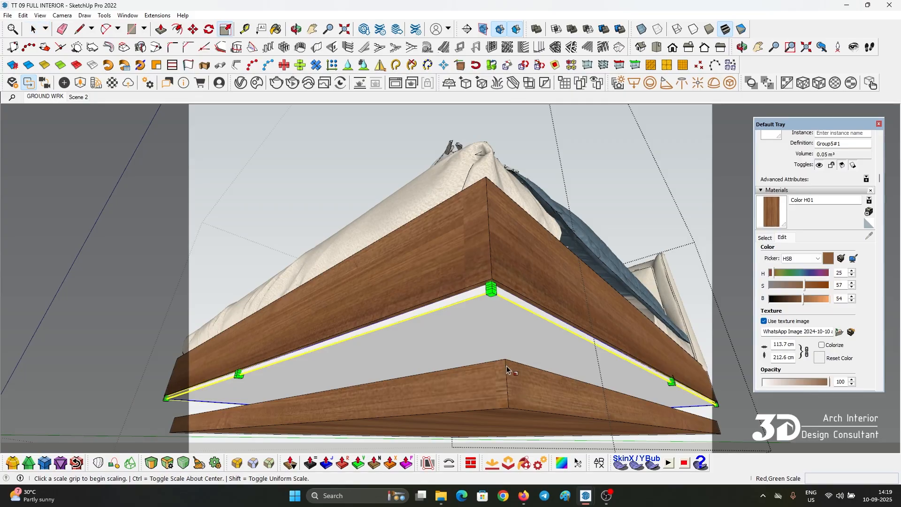
{"action": "key", "text": "x"}
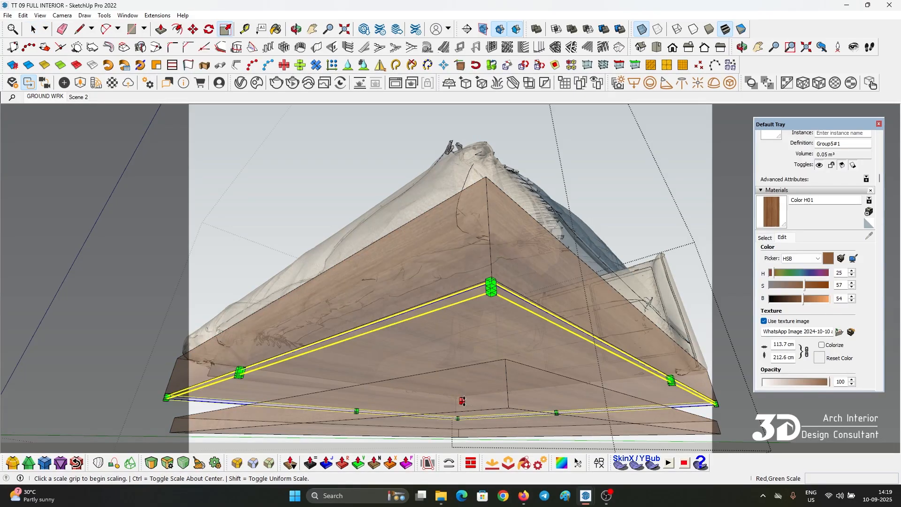
{"action": "left_click", "coordinate": [462, 401]}
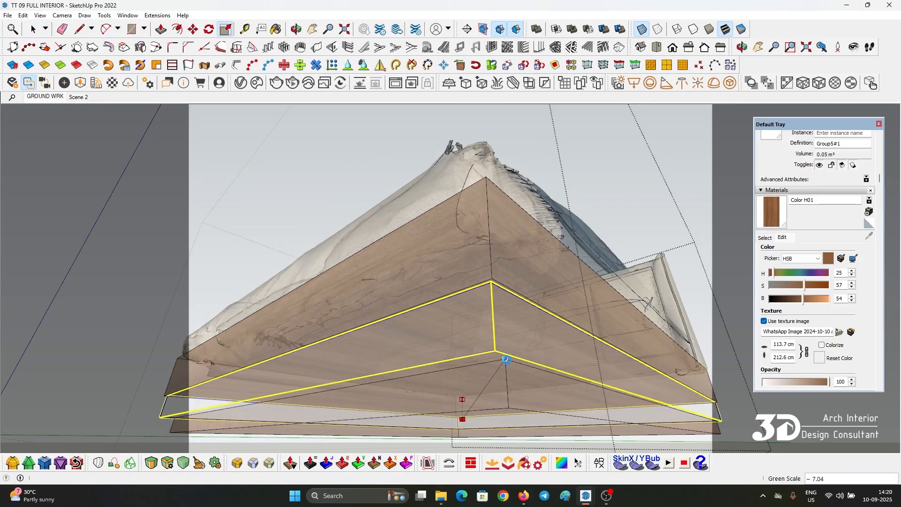
{"action": "left_click", "coordinate": [506, 360]}
{"action": "key", "text": "x"}
{"action": "key", "text": "space"}
Paint the stretched white band of the bed base with the Color H01 wood material.
{"action": "middle_click_drag", "start_coordinate": [545, 289], "coordinate": [366, 253]}
{"action": "left_click", "coordinate": [443, 288]}
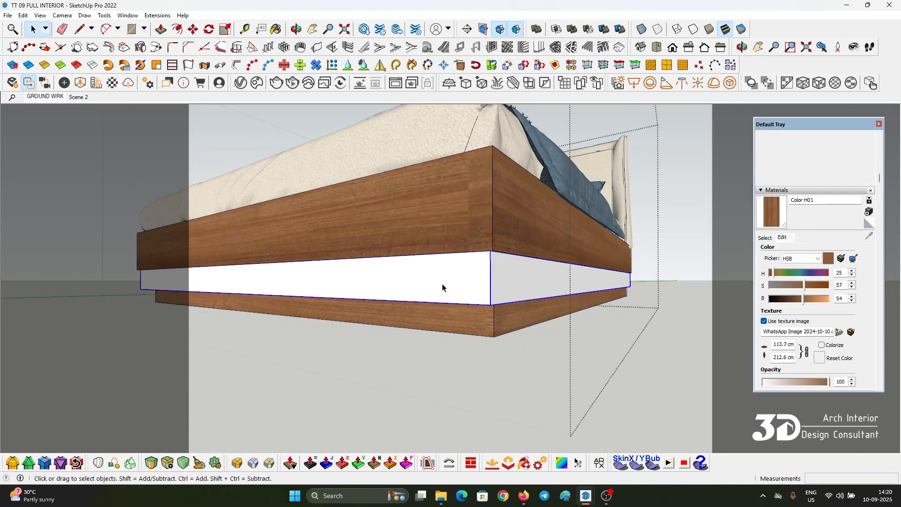
{"action": "double_click", "coordinate": [443, 286]}
{"action": "key", "text": "b"}
{"action": "left_click", "coordinate": [453, 275]}
{"action": "key", "text": "space"}
{"action": "key", "text": "Escape"}
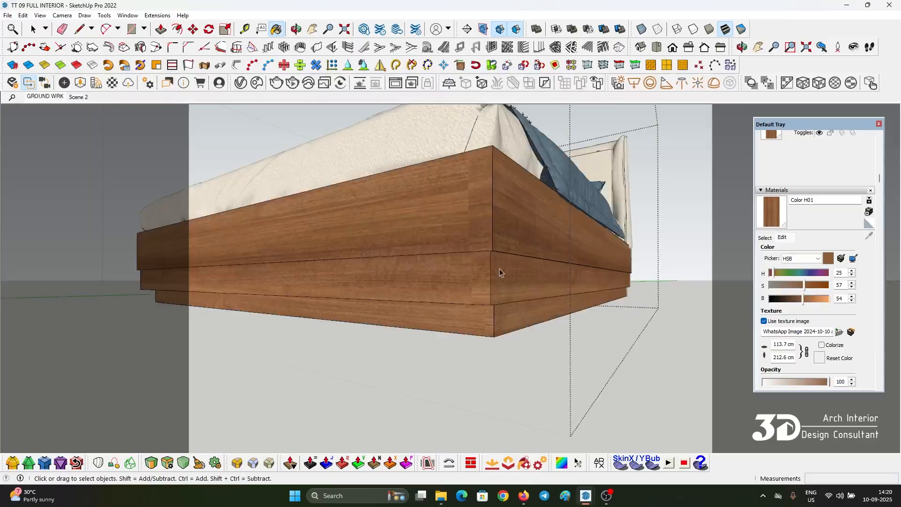
{"action": "key", "text": "Escape"}
Select the headboard inside the bed group and remove its existing material, closing the browser window that opens.
{"action": "scroll", "coordinate": [464, 283], "scroll_direction": "down", "scroll_amount": 1}
{"action": "middle_click_drag", "start_coordinate": [464, 282], "coordinate": [489, 337]}
{"action": "middle_click_drag", "start_coordinate": [442, 266], "coordinate": [467, 378], "text": "shift"}
{"action": "scroll", "coordinate": [456, 322], "scroll_direction": "down", "scroll_amount": 1}
{"action": "left_click", "coordinate": [457, 303]}
{"action": "middle_click_drag", "start_coordinate": [418, 256], "coordinate": [352, 268]}
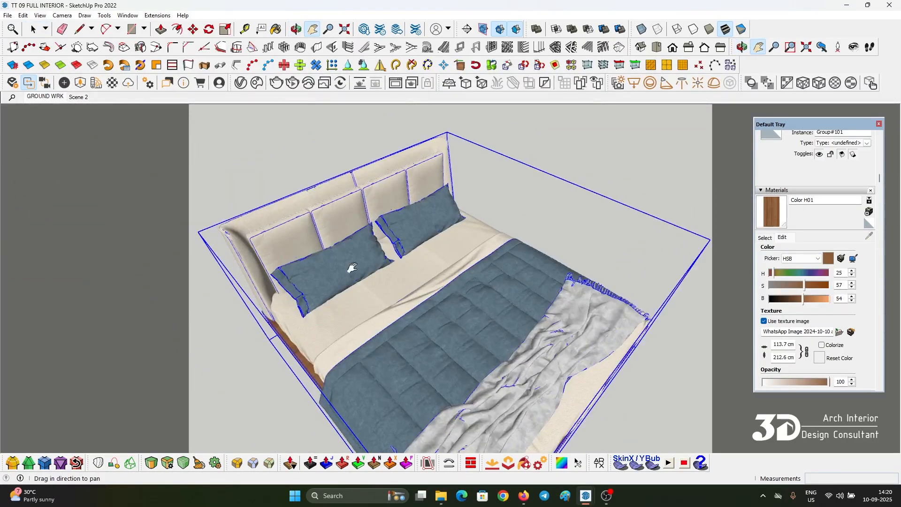
{"action": "scroll", "coordinate": [487, 199], "scroll_direction": "up", "scroll_amount": 2}
{"action": "double_click", "coordinate": [467, 193]}
{"action": "left_click", "coordinate": [467, 193]}
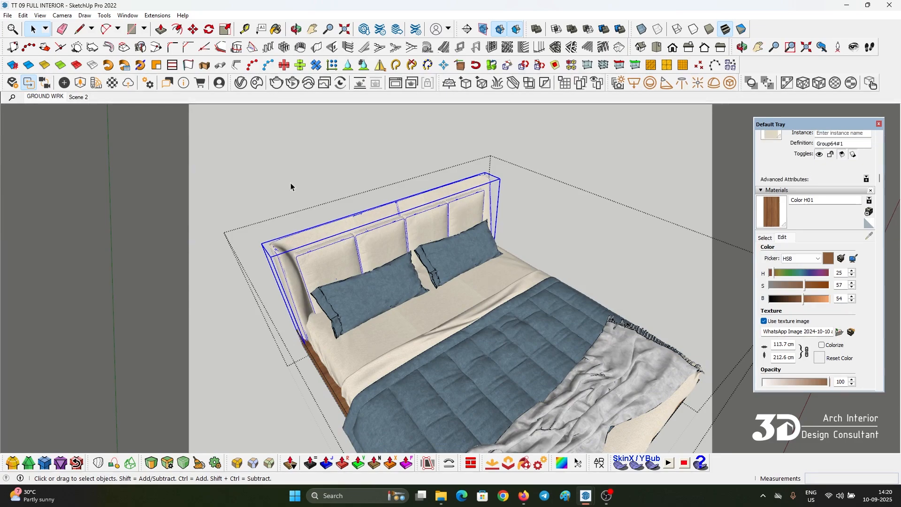
{"action": "left_click", "coordinate": [788, 81]}
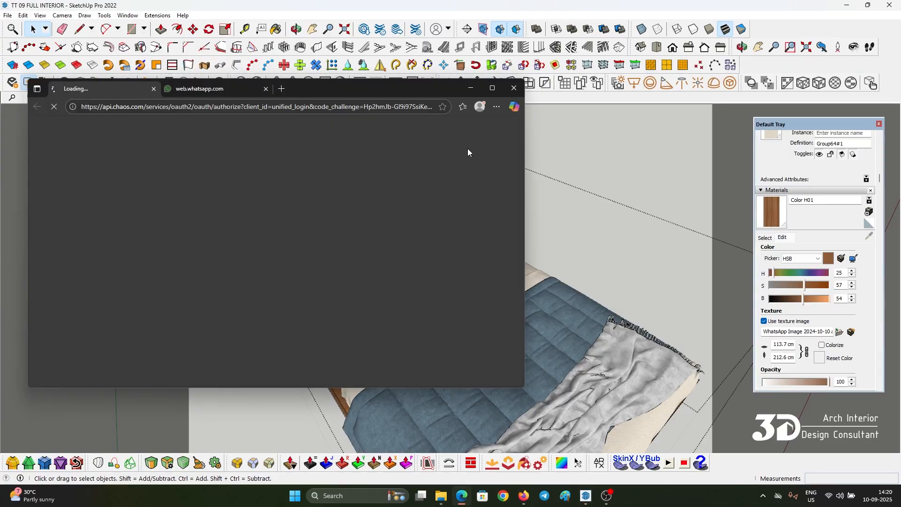
{"action": "left_click", "coordinate": [512, 88]}
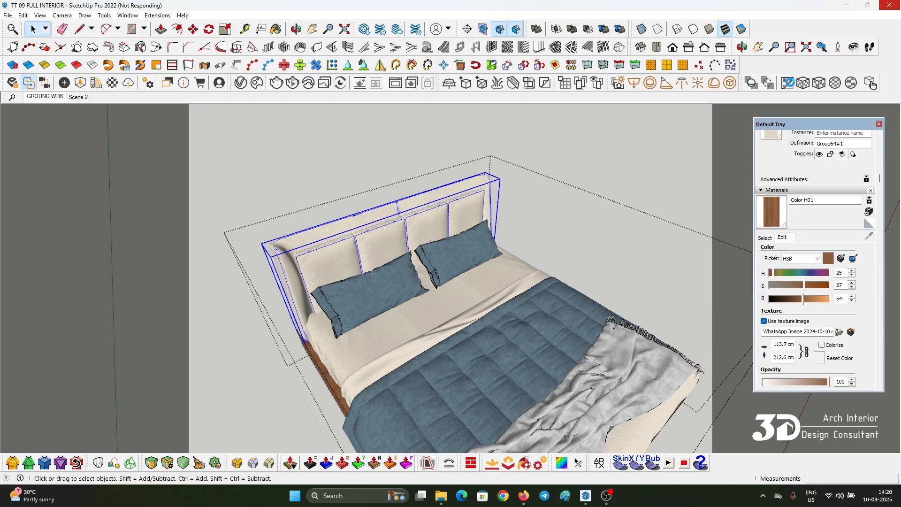
Paint the whole headboard with the pink Color A02 from the Colors collection.
{"action": "left_click", "coordinate": [794, 269]}
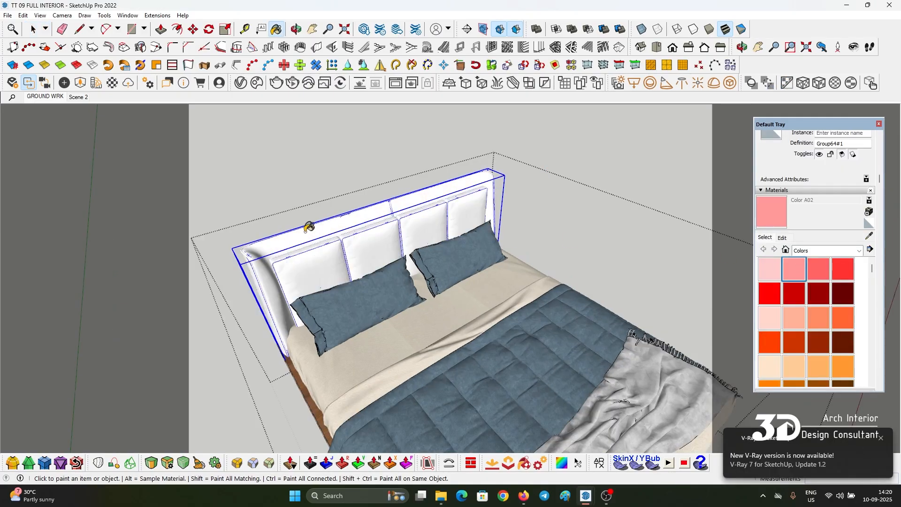
{"action": "left_click", "coordinate": [454, 195]}
{"action": "middle_click_drag", "start_coordinate": [455, 196], "coordinate": [404, 212]}
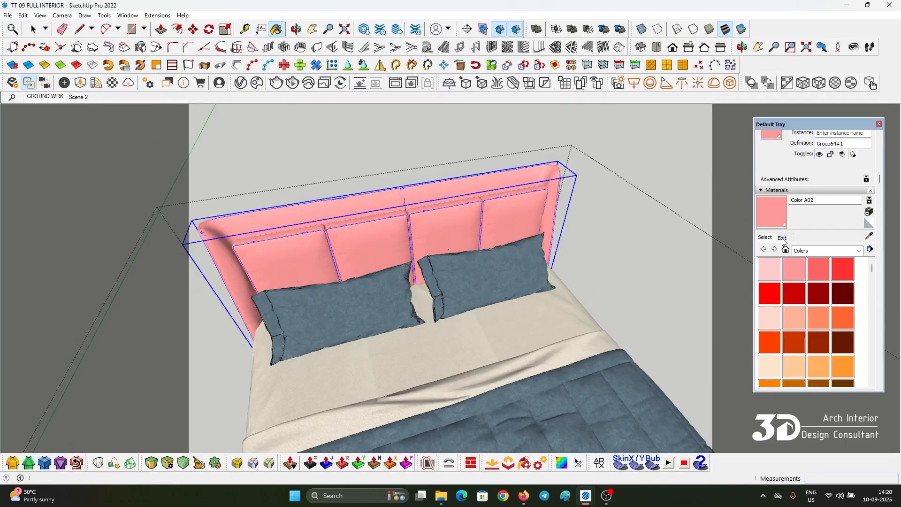
Give the headboard's Color A02 material the "beb rich headboard" texture image from the Fabric textures folder, 30 cm wide.
{"action": "left_click", "coordinate": [782, 238]}
{"action": "left_click", "coordinate": [796, 323]}
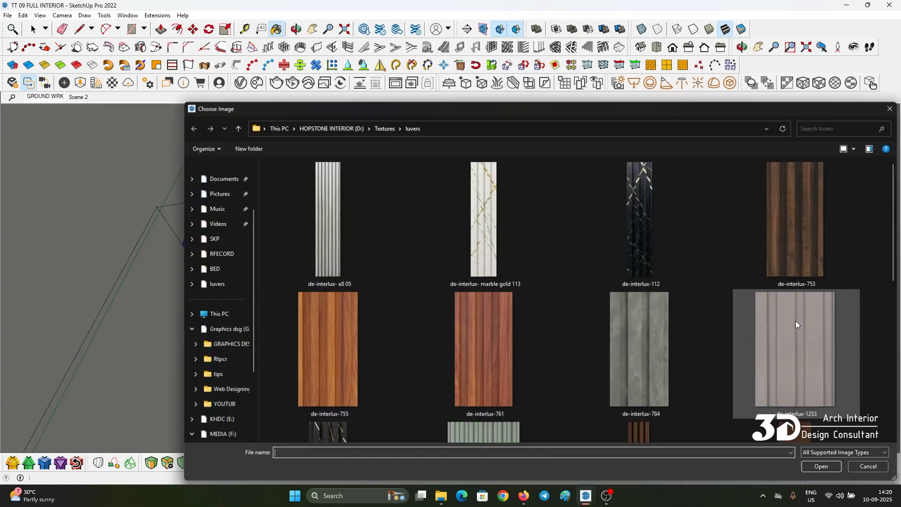
{"action": "left_click", "coordinate": [384, 127]}
{"action": "scroll", "coordinate": [638, 342], "scroll_direction": "down", "scroll_amount": 3}
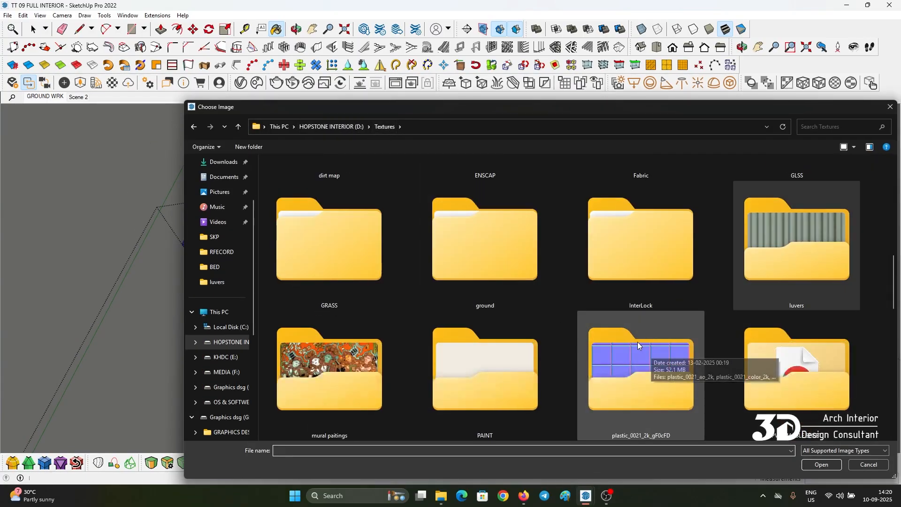
{"action": "scroll", "coordinate": [638, 328], "scroll_direction": "up", "scroll_amount": 3}
{"action": "double_click", "coordinate": [638, 329]}
{"action": "scroll", "coordinate": [616, 239], "scroll_direction": "down", "scroll_amount": 15}
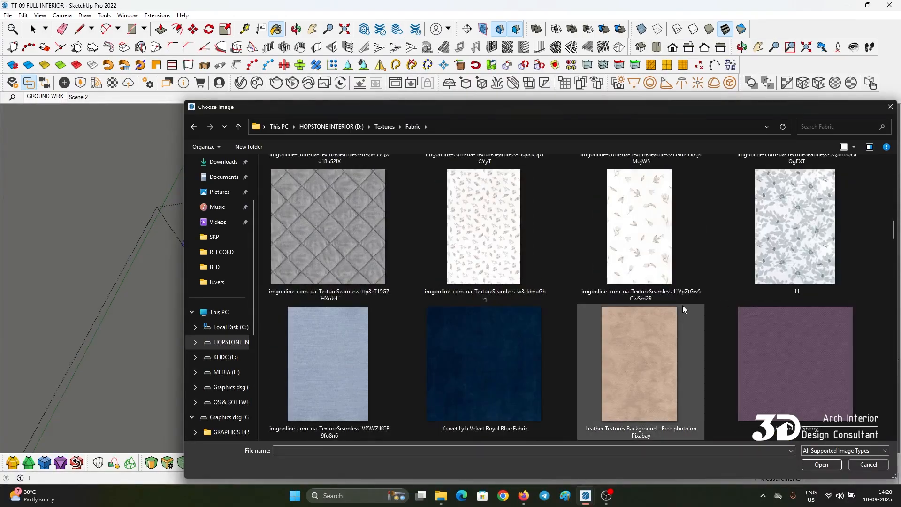
{"action": "scroll", "coordinate": [649, 300], "scroll_direction": "up", "scroll_amount": 5}
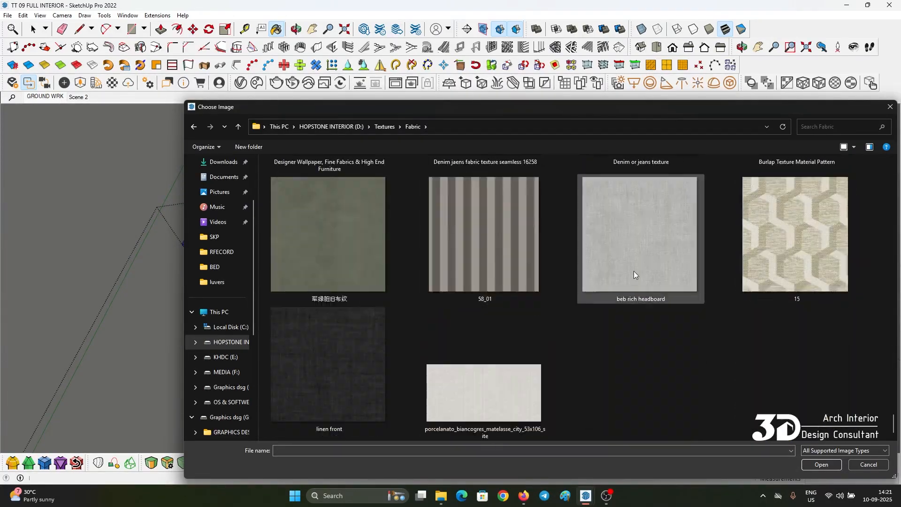
{"action": "double_click", "coordinate": [634, 271]}
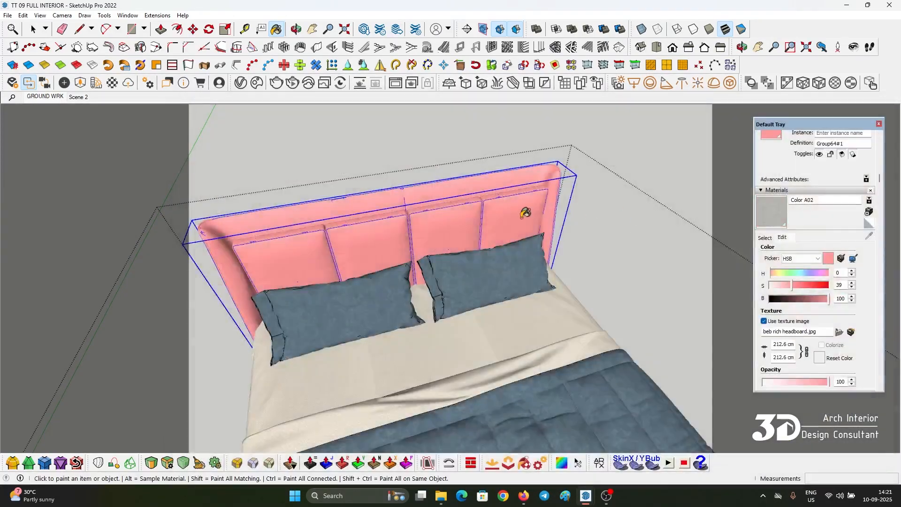
{"action": "double_click", "coordinate": [783, 346]}
{"action": "type", "text": "30"}
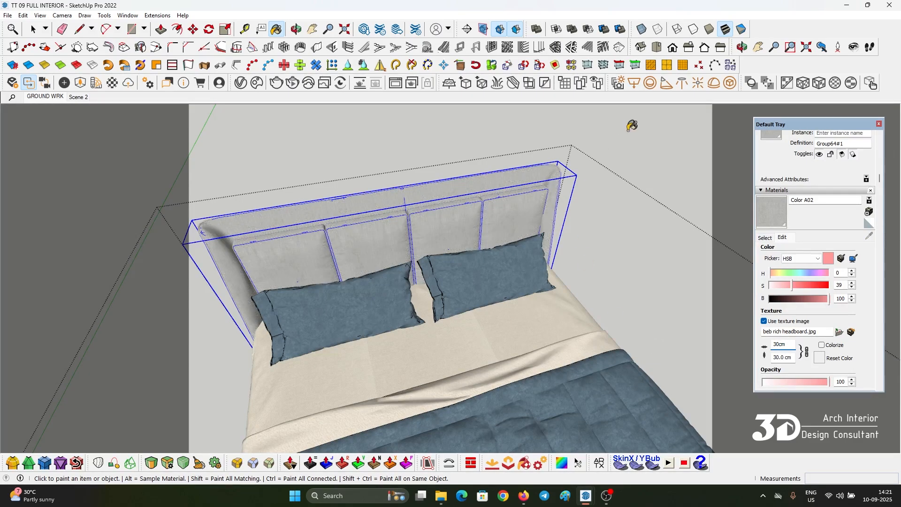
Select all the geometry inside the headboard and apply a SketchUV planar map from a straight front view.
{"action": "middle_click_drag", "start_coordinate": [527, 176], "coordinate": [475, 192]}
{"action": "key", "text": "space"}
{"action": "scroll", "coordinate": [411, 212], "scroll_direction": "up", "scroll_amount": 5}
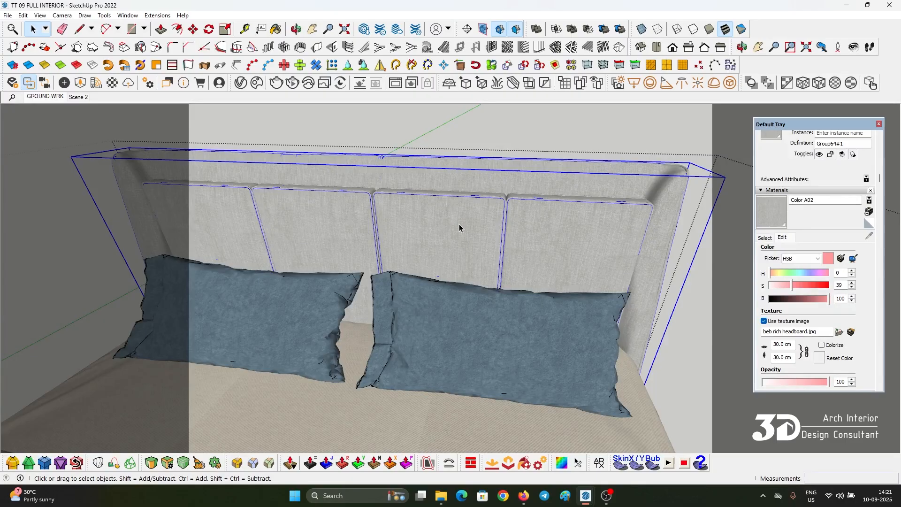
{"action": "middle_click_drag", "start_coordinate": [459, 225], "coordinate": [456, 224], "text": "shift"}
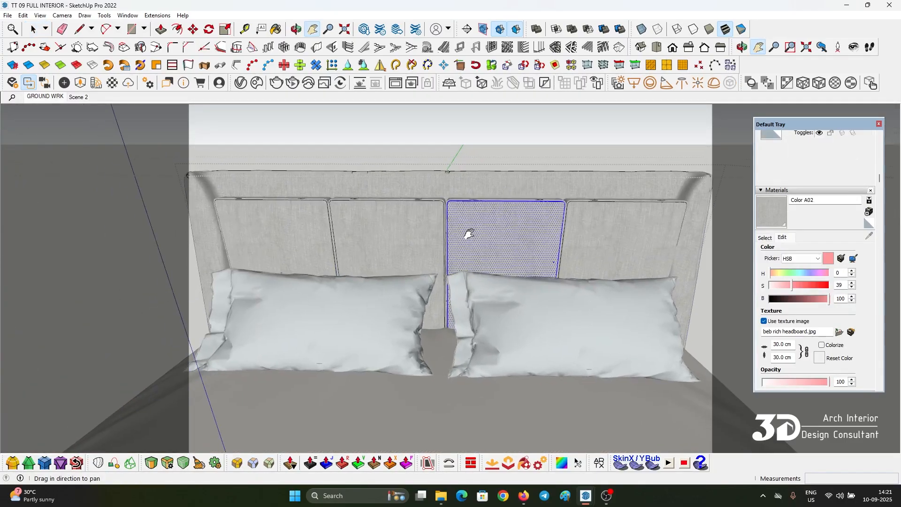
{"action": "key", "text": "ctrl+a"}
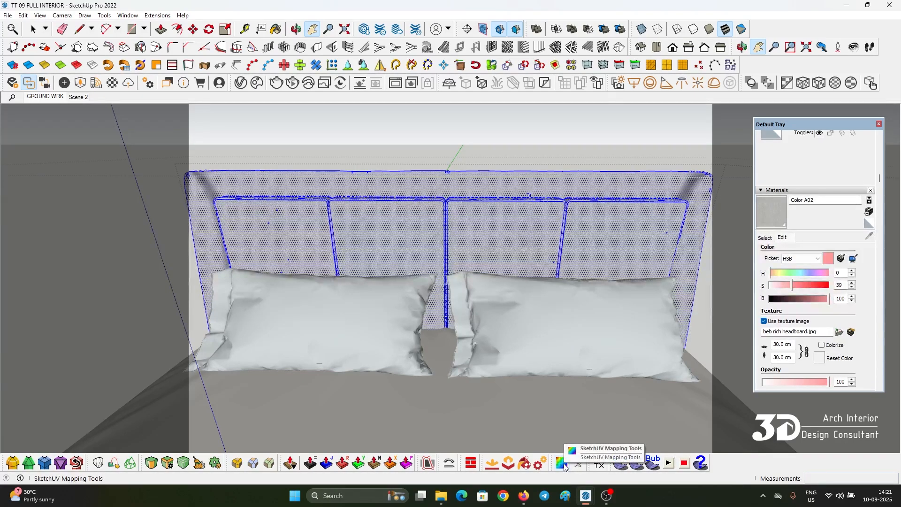
{"action": "left_click", "coordinate": [562, 464]}
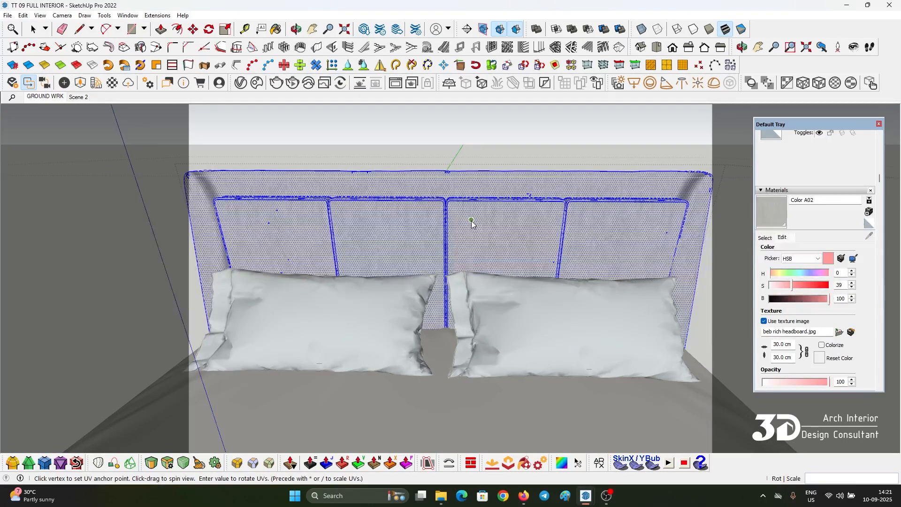
{"action": "right_click", "coordinate": [471, 221]}
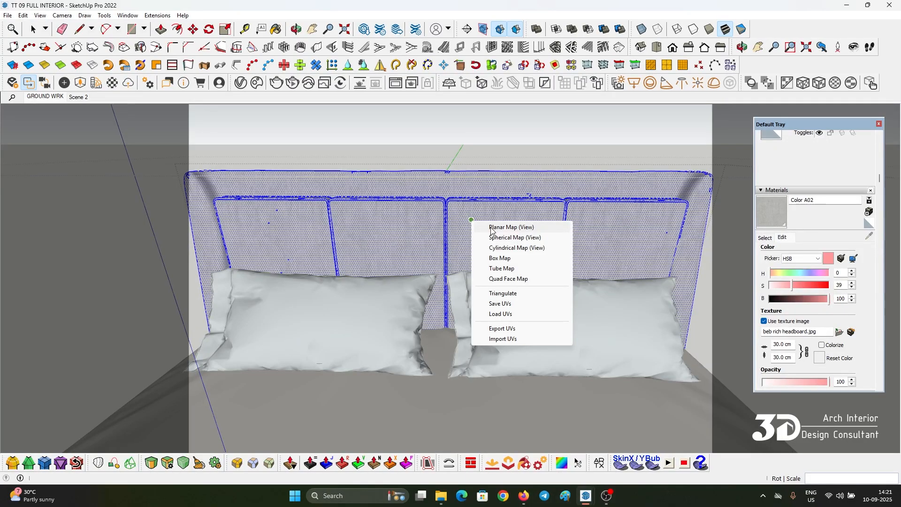
{"action": "left_click", "coordinate": [491, 228]}
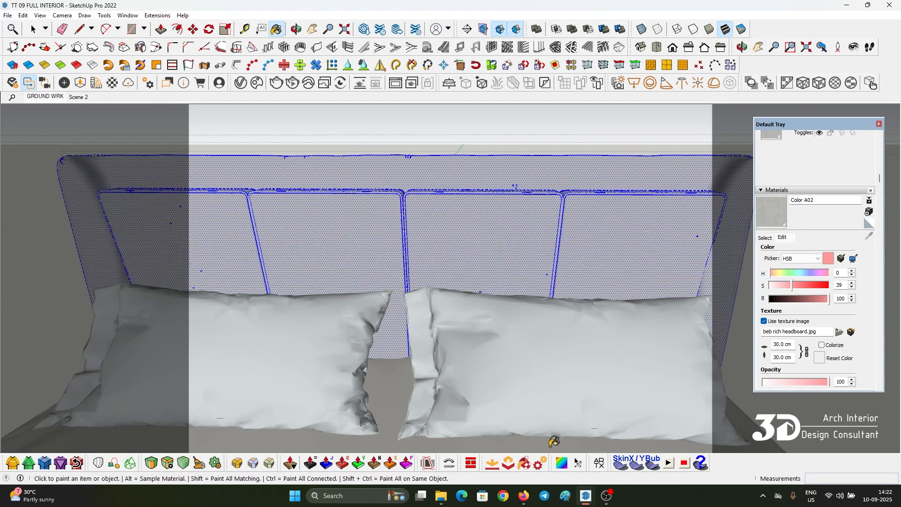
{"action": "right_click", "coordinate": [446, 228]}
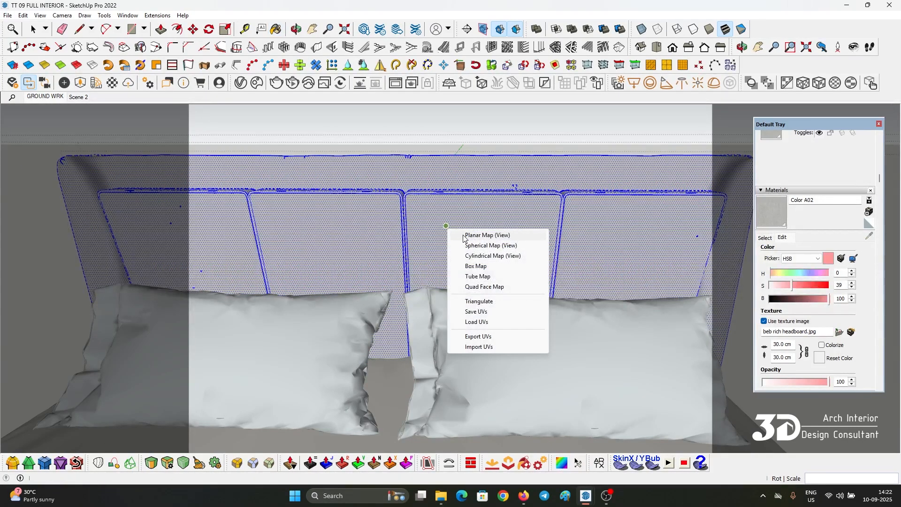
{"action": "left_click", "coordinate": [483, 235]}
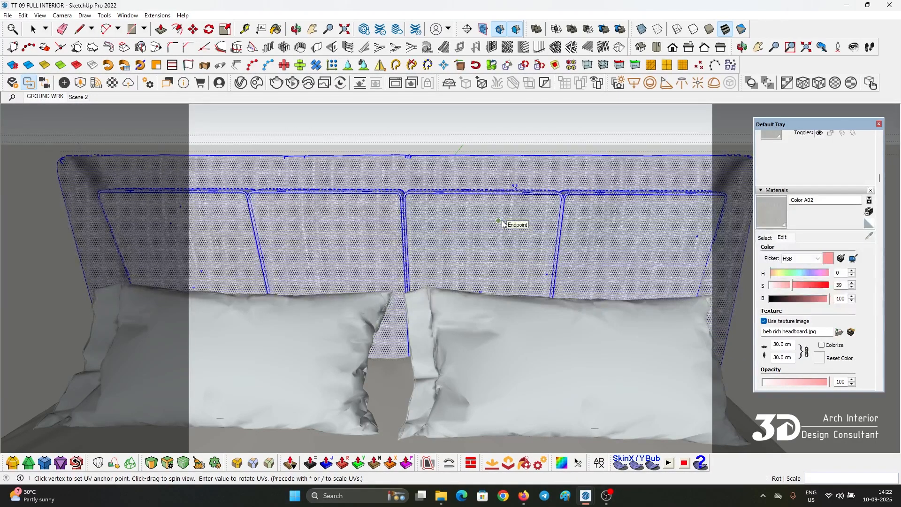
{"action": "middle_click_drag", "start_coordinate": [502, 221], "coordinate": [681, 291]}
{"action": "key", "text": "Escape"}
Set the headboard texture's width to 15 cm.
{"action": "scroll", "coordinate": [526, 203], "scroll_direction": "down", "scroll_amount": 3}
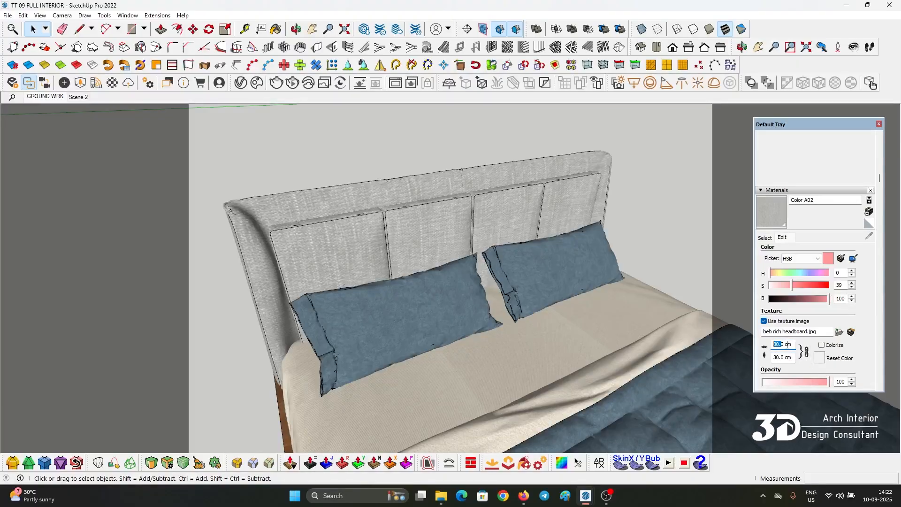
{"action": "type", "text": "154"}
{"action": "key", "text": "Return"}
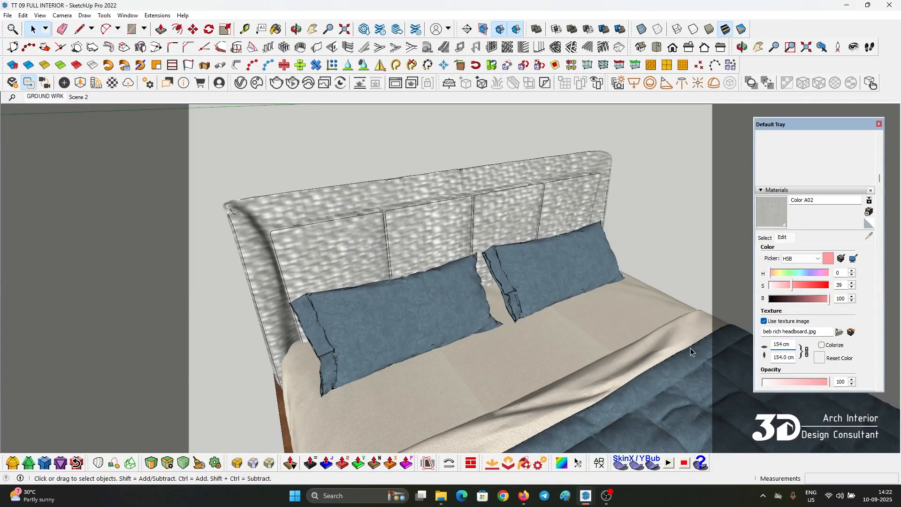
{"action": "left_click", "coordinate": [785, 346]}
{"action": "key", "text": "BackSpace"}
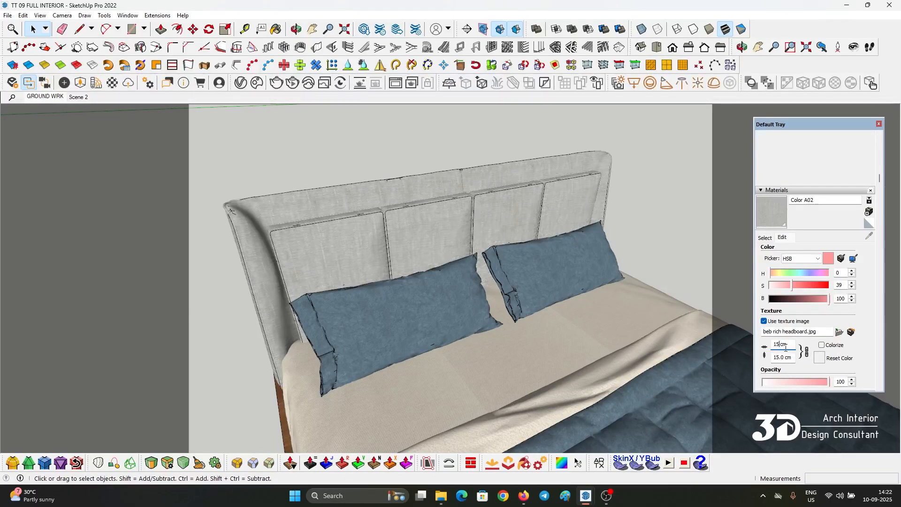
Sample the cream mattress sheet's material and replace its texture image with DiffuseTexture_w322_0.jpg from the Fabric folder.
{"action": "middle_click_drag", "start_coordinate": [310, 222], "coordinate": [553, 254]}
{"action": "scroll", "coordinate": [553, 254], "scroll_direction": "down", "scroll_amount": 4}
{"action": "middle_click_drag", "start_coordinate": [539, 188], "coordinate": [281, 219]}
{"action": "middle_click_drag", "start_coordinate": [526, 300], "coordinate": [545, 306]}
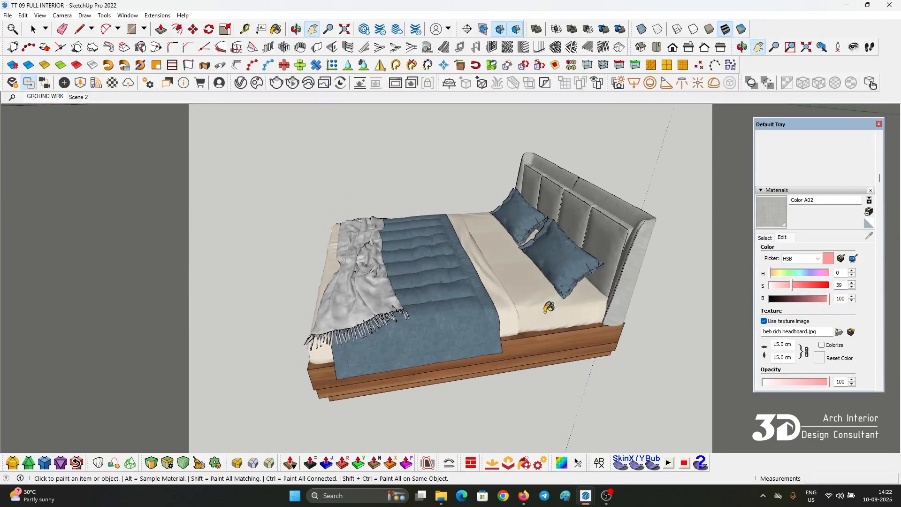
{"action": "left_click", "coordinate": [543, 308], "text": "alt"}
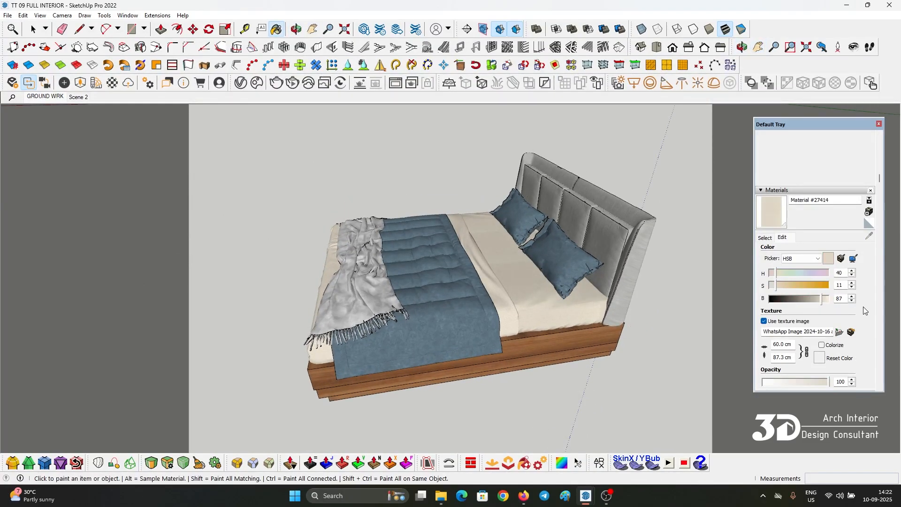
{"action": "left_click", "coordinate": [839, 332]}
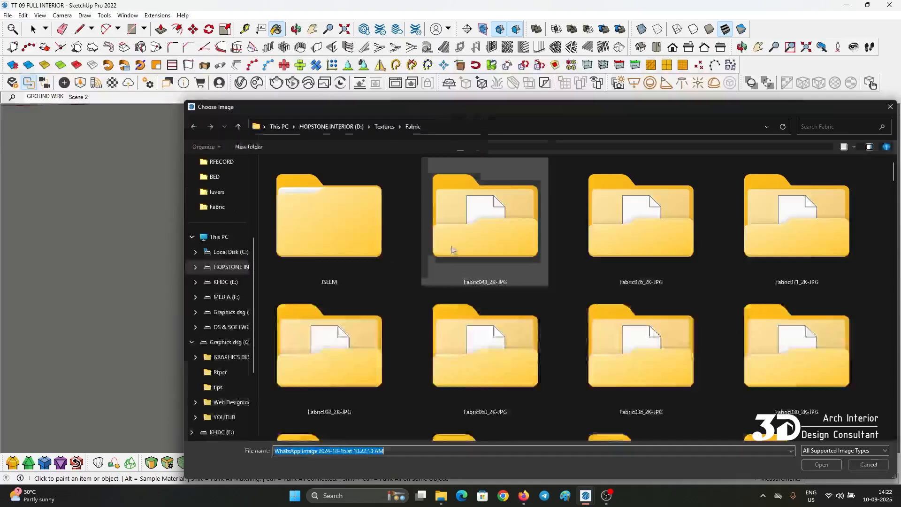
{"action": "scroll", "coordinate": [527, 368], "scroll_direction": "up", "scroll_amount": 1}
{"action": "scroll", "coordinate": [551, 365], "scroll_direction": "down", "scroll_amount": 15}
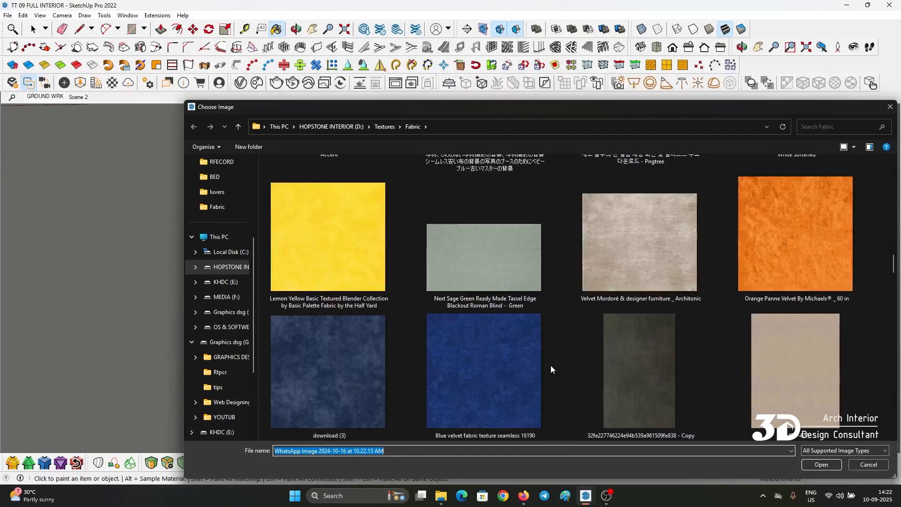
{"action": "key", "text": "Escape"}
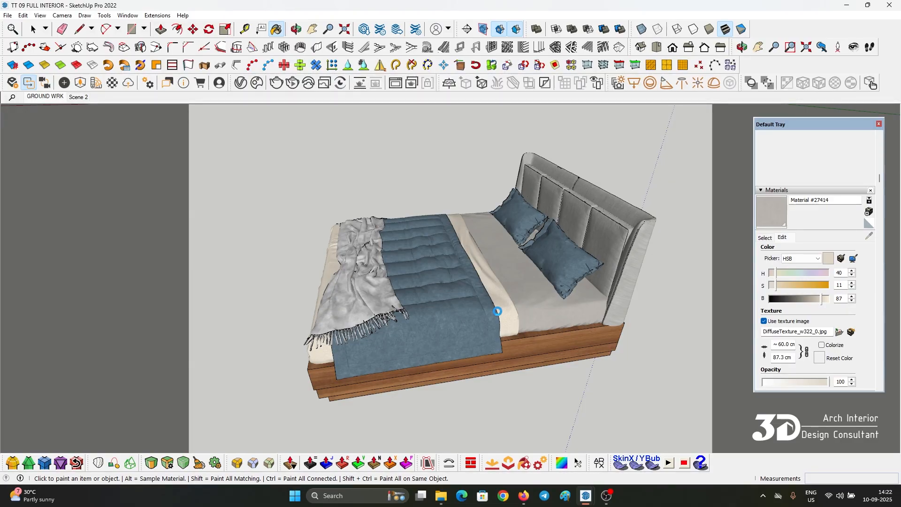
Whiten the mattress sheet's material by setting its saturation to 0 and its brightness to about 93.
{"action": "key", "text": "Page_Down"}
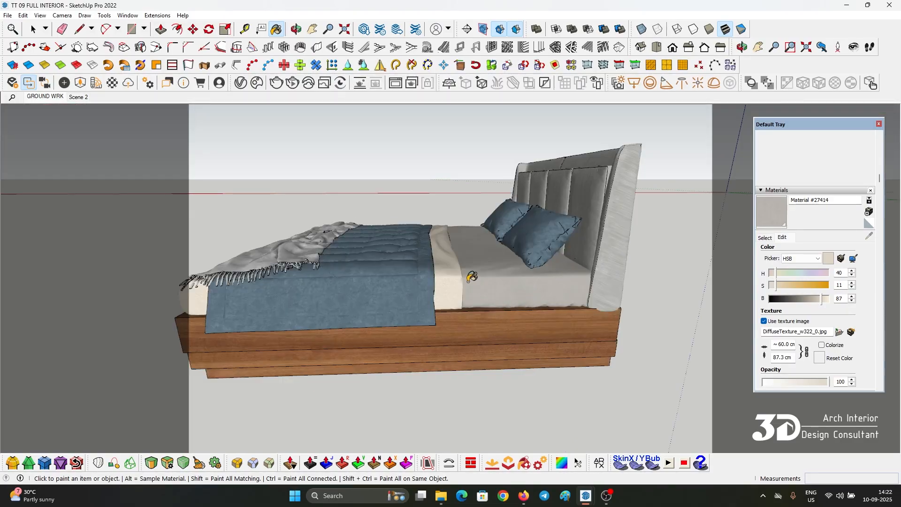
{"action": "middle_click_drag", "start_coordinate": [472, 277], "coordinate": [666, 302]}
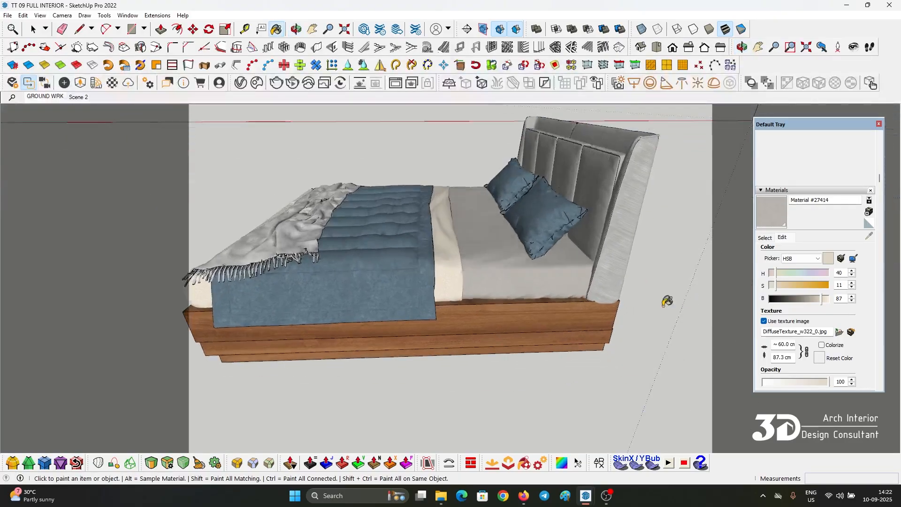
{"action": "left_click", "coordinate": [829, 299]}
{"action": "left_click_drag", "start_coordinate": [775, 285], "coordinate": [770, 285]}
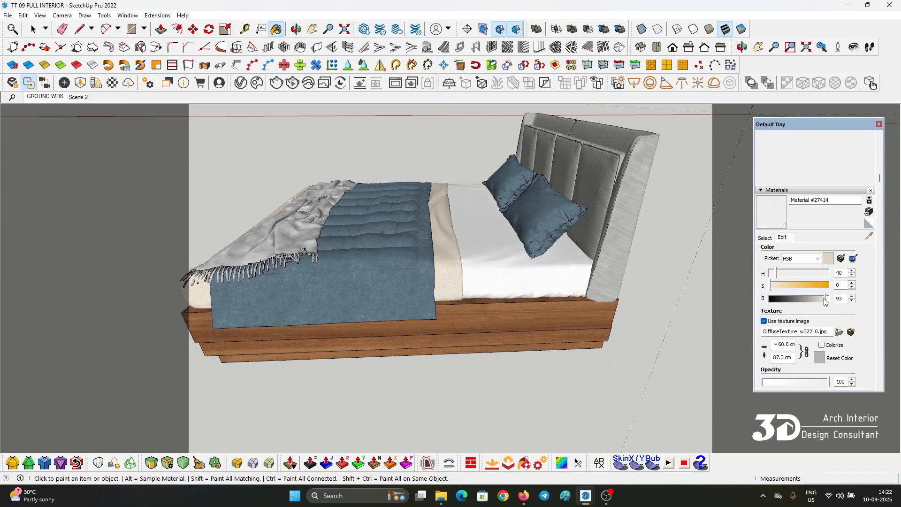
{"action": "key", "text": "space"}
Sample the cream cover at the foot of the bed and replace its texture with the green floral image from the Fabric folder.
{"action": "mouse_move", "coordinate": [574, 394]}
{"action": "middle_mouse_down"}
{"action": "mouse_move", "coordinate": [587, 430]}
{"action": "mouse_move", "coordinate": [469, 365]}
{"action": "mouse_move", "coordinate": [537, 187]}
{"action": "mouse_move", "coordinate": [517, 226]}
{"action": "mouse_move", "coordinate": [417, 302]}
{"action": "mouse_move", "coordinate": [502, 262]}
{"action": "mouse_move", "coordinate": [446, 291]}
{"action": "mouse_move", "coordinate": [356, 305]}
{"action": "middle_mouse_up"}
{"action": "key", "text": "b"}
{"action": "left_click", "coordinate": [312, 280], "text": "alt"}
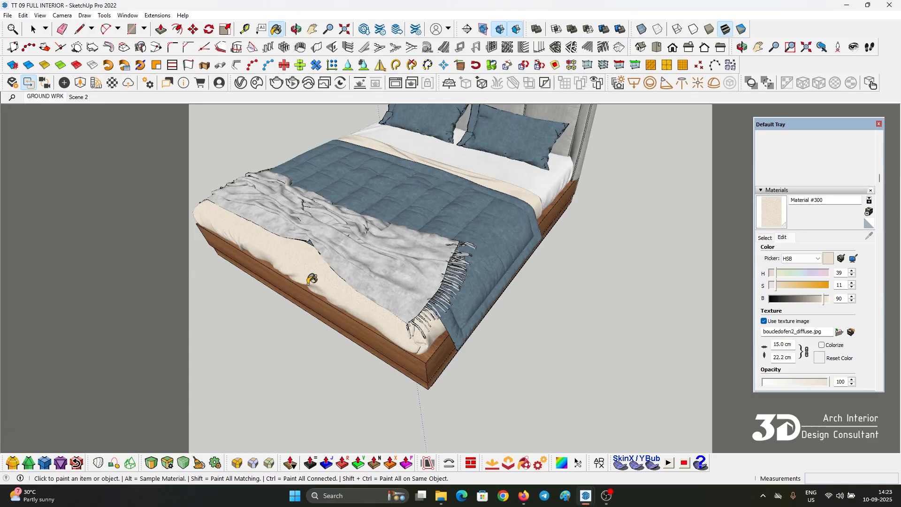
{"action": "left_click", "coordinate": [839, 332]}
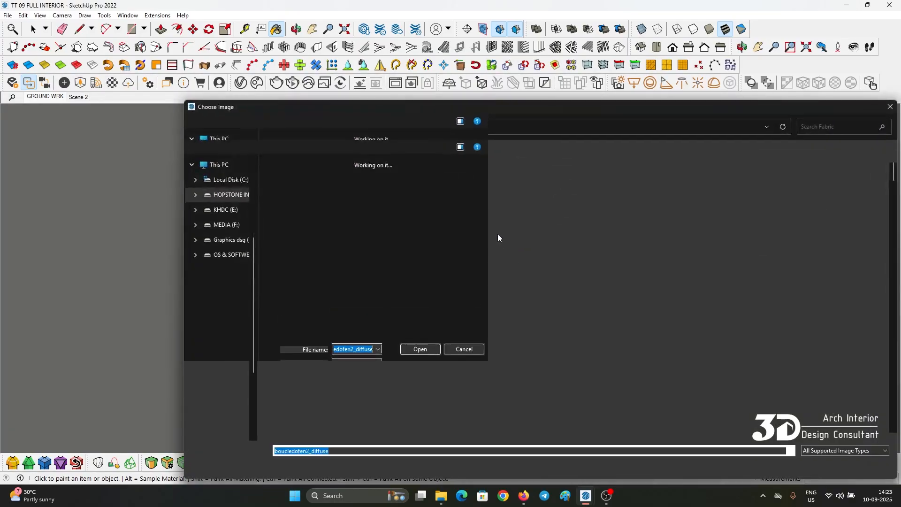
{"action": "scroll", "coordinate": [567, 271], "scroll_direction": "down", "scroll_amount": 5}
{"action": "scroll", "coordinate": [540, 270], "scroll_direction": "down", "scroll_amount": 3}
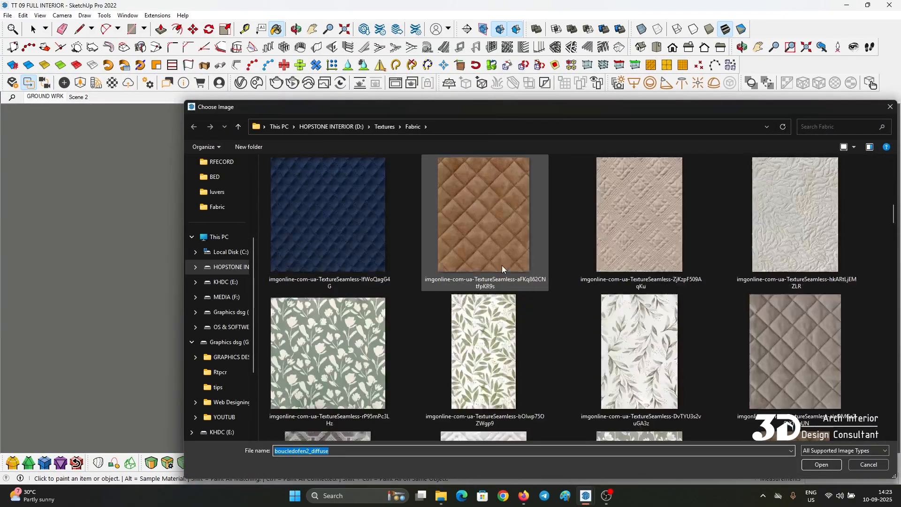
{"action": "double_click", "coordinate": [358, 344]}
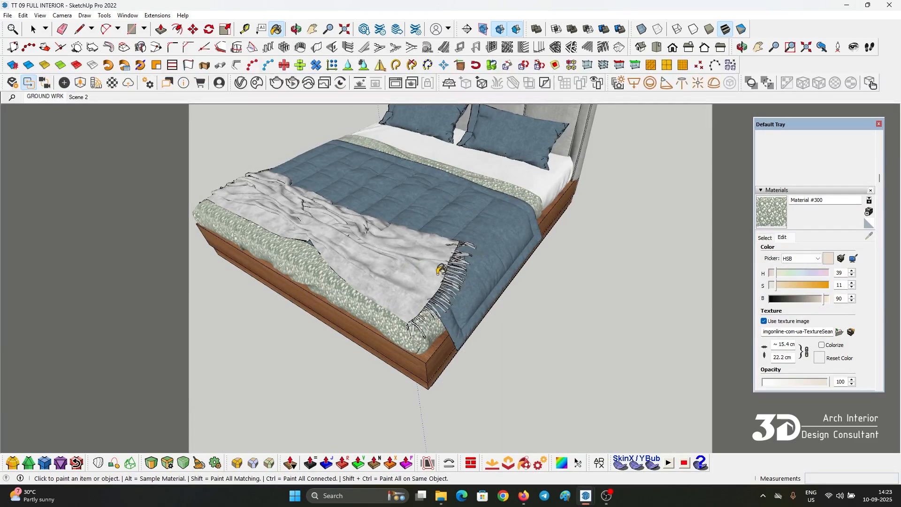
Select the surface inside the floral cover group at the foot of the bed and give it a cubic texture projection.
{"action": "middle_click_drag", "start_coordinate": [387, 295], "coordinate": [302, 279]}
{"action": "key", "text": "space"}
{"action": "left_click", "coordinate": [302, 279]}
{"action": "double_click", "coordinate": [301, 279]}
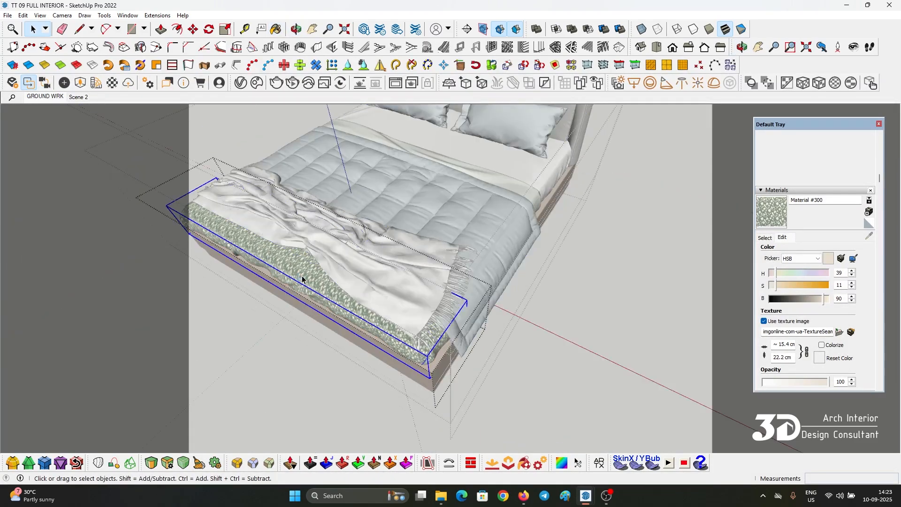
{"action": "double_click", "coordinate": [302, 279]}
{"action": "scroll", "coordinate": [302, 279], "scroll_direction": "up", "scroll_amount": 3}
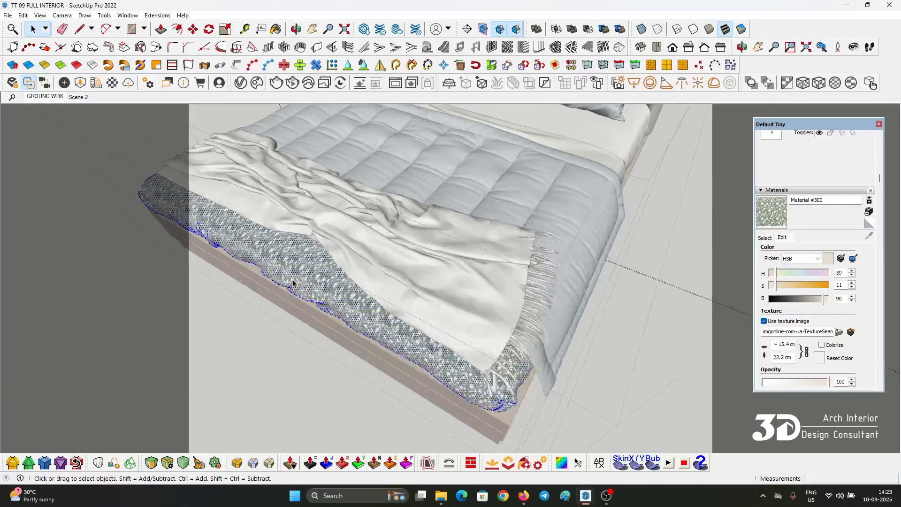
{"action": "middle_click_drag", "start_coordinate": [309, 282], "coordinate": [345, 262]}
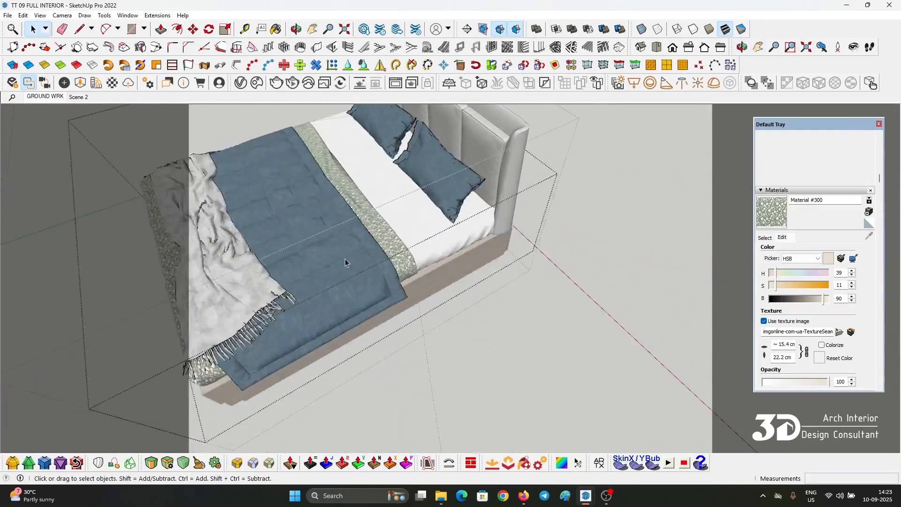
Select the folded floral band near the pillows inside its group and apply a cubic texture projection independent of object scaling.
{"action": "scroll", "coordinate": [386, 229], "scroll_direction": "up", "scroll_amount": 3}
{"action": "double_click", "coordinate": [386, 229]}
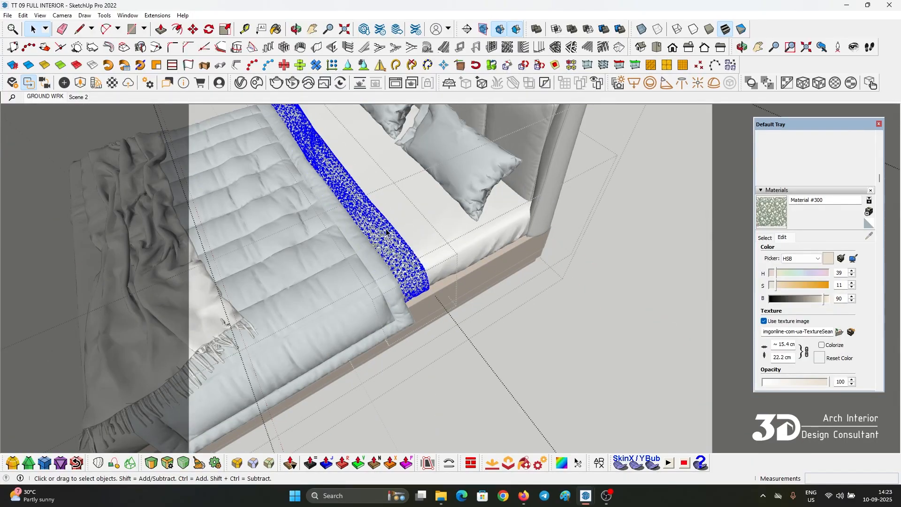
{"action": "left_click", "coordinate": [372, 232]}
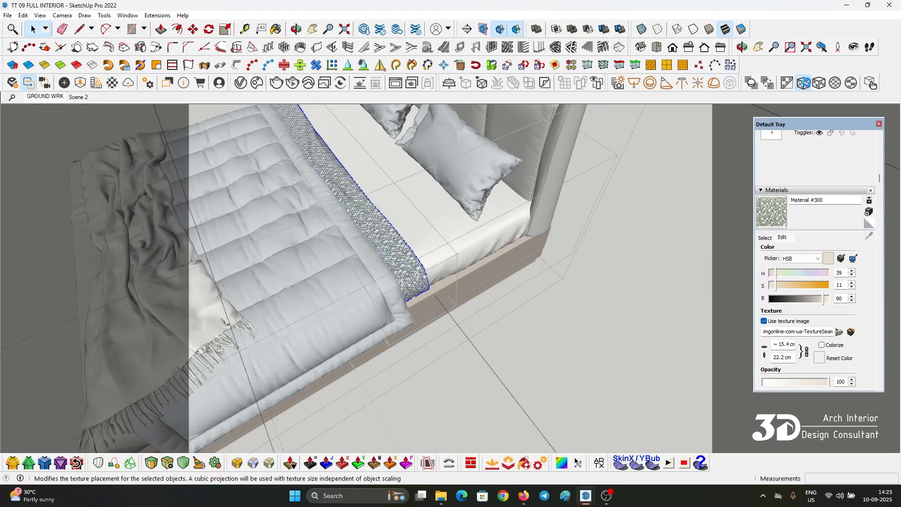
{"action": "scroll", "coordinate": [407, 239], "scroll_direction": "up", "scroll_amount": 2}
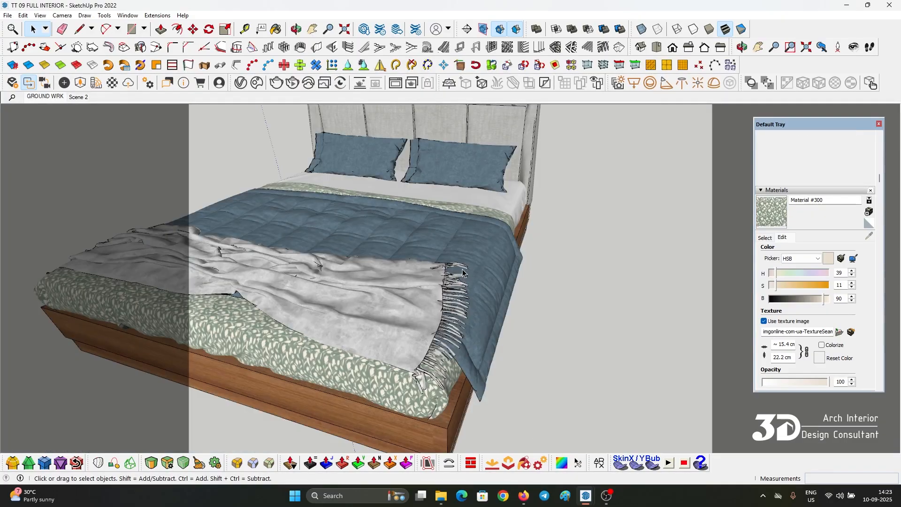
Sample the quilt's blue fabric material and replace its texture with Fabric048_2K-JPG_Color from the Fabric048_2K-JPG folder.
{"action": "mouse_move", "coordinate": [462, 272]}
{"action": "middle_mouse_down"}
{"action": "mouse_move", "coordinate": [467, 253]}
{"action": "mouse_move", "coordinate": [527, 268]}
{"action": "mouse_move", "coordinate": [444, 263]}
{"action": "mouse_move", "coordinate": [444, 280]}
{"action": "mouse_move", "coordinate": [469, 264]}
{"action": "mouse_move", "coordinate": [242, 271]}
{"action": "mouse_move", "coordinate": [413, 303]}
{"action": "mouse_move", "coordinate": [397, 305]}
{"action": "middle_mouse_up"}
{"action": "key", "text": "b"}
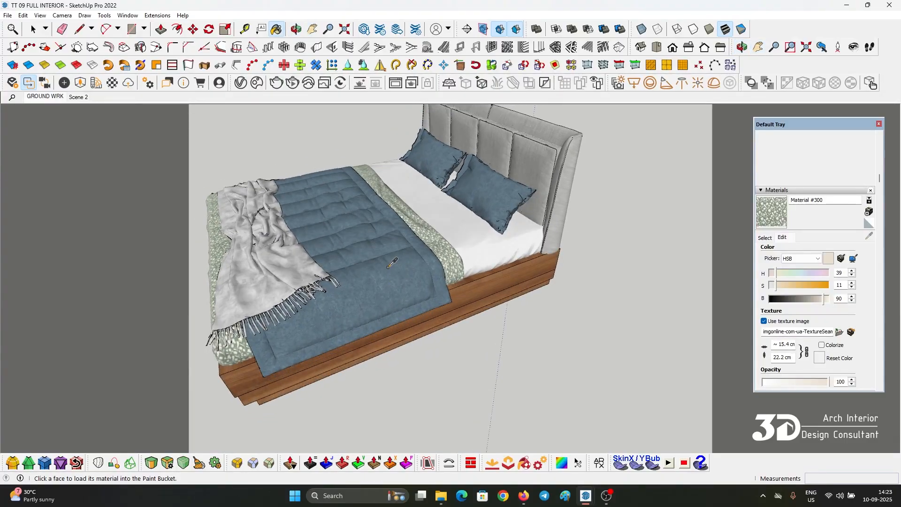
{"action": "left_click", "coordinate": [393, 263], "text": "alt"}
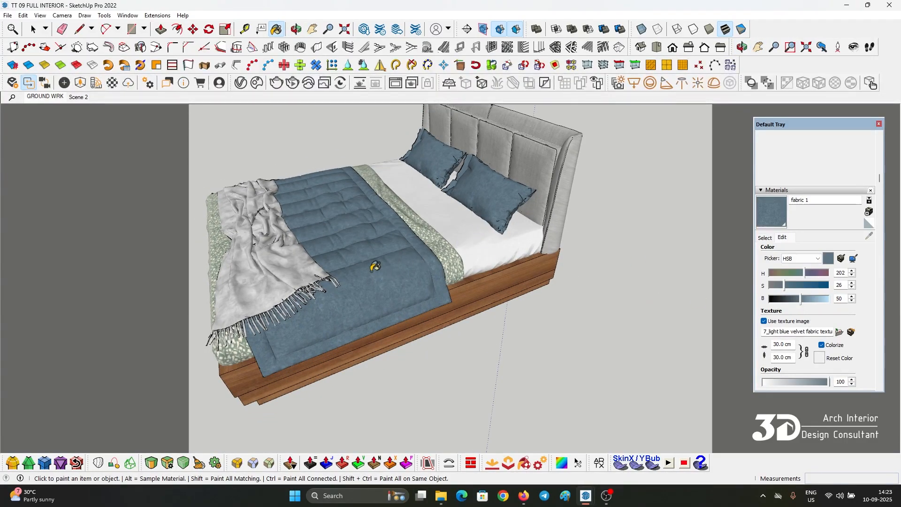
{"action": "left_click", "coordinate": [840, 332]}
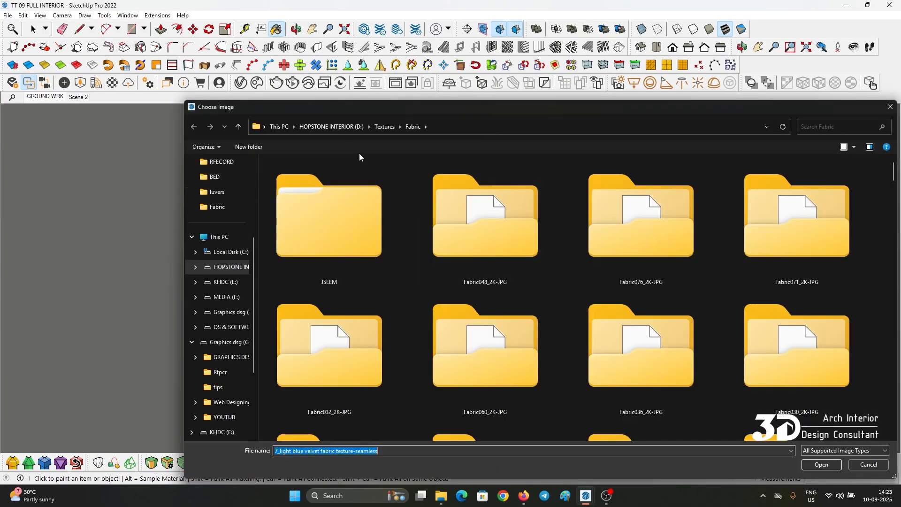
{"action": "double_click", "coordinate": [478, 236]}
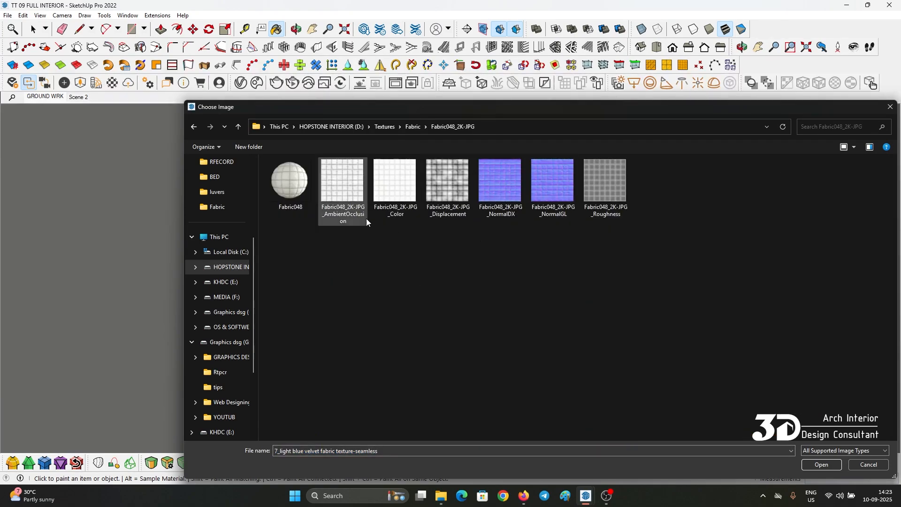
{"action": "left_click_drag", "start_coordinate": [562, 111], "coordinate": [521, 93]}
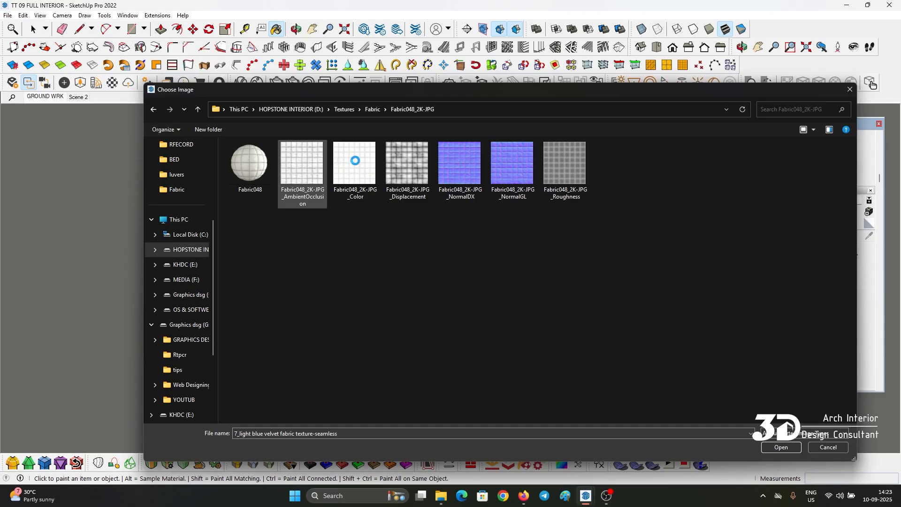
{"action": "double_click", "coordinate": [355, 160]}
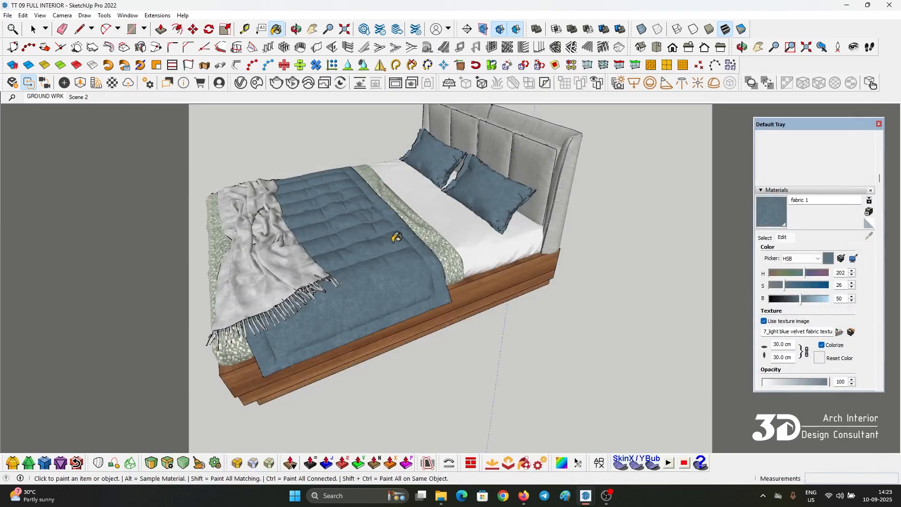
Set the checked quilt material's texture size to 80 cm.
{"action": "mouse_move", "coordinate": [517, 320]}
{"action": "middle_mouse_down"}
{"action": "mouse_move", "coordinate": [545, 346]}
{"action": "mouse_move", "coordinate": [503, 346]}
{"action": "mouse_move", "coordinate": [526, 319]}
{"action": "mouse_move", "coordinate": [535, 329]}
{"action": "middle_mouse_up"}
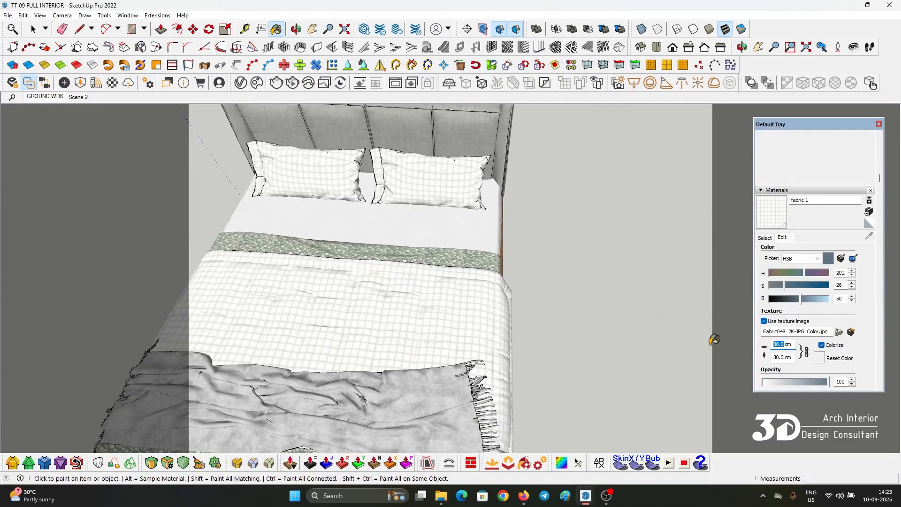
{"action": "type", "text": "0"}
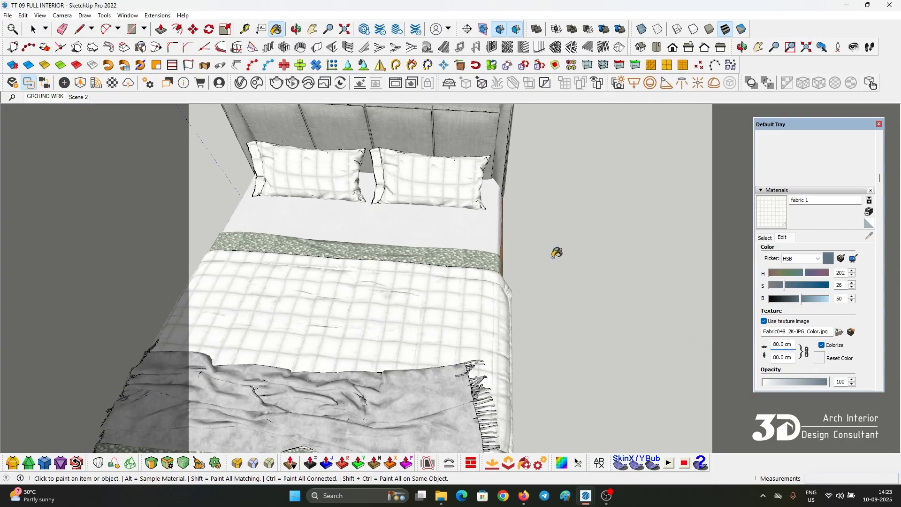
{"action": "middle_click_drag", "start_coordinate": [557, 252], "coordinate": [473, 97]}
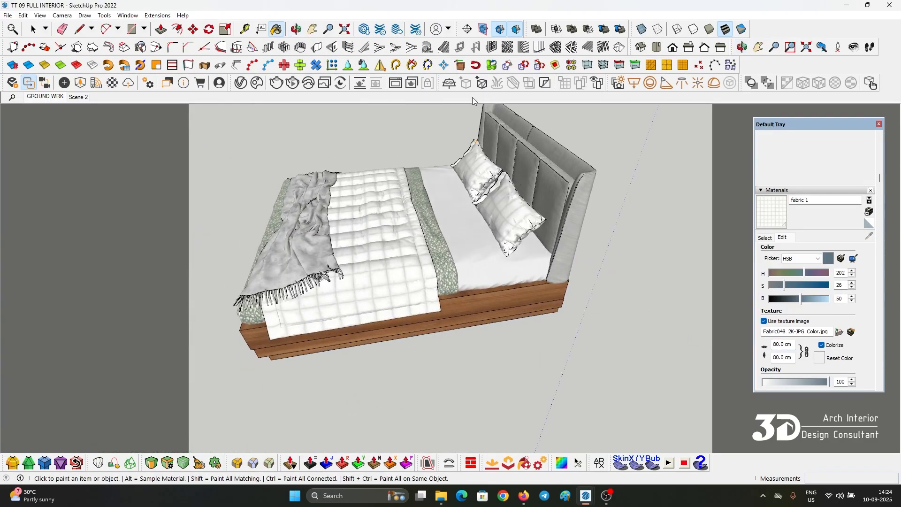
{"action": "mouse_move", "coordinate": [570, 195]}
{"action": "middle_mouse_down"}
{"action": "mouse_move", "coordinate": [599, 171]}
{"action": "mouse_move", "coordinate": [493, 208]}
{"action": "middle_mouse_up"}
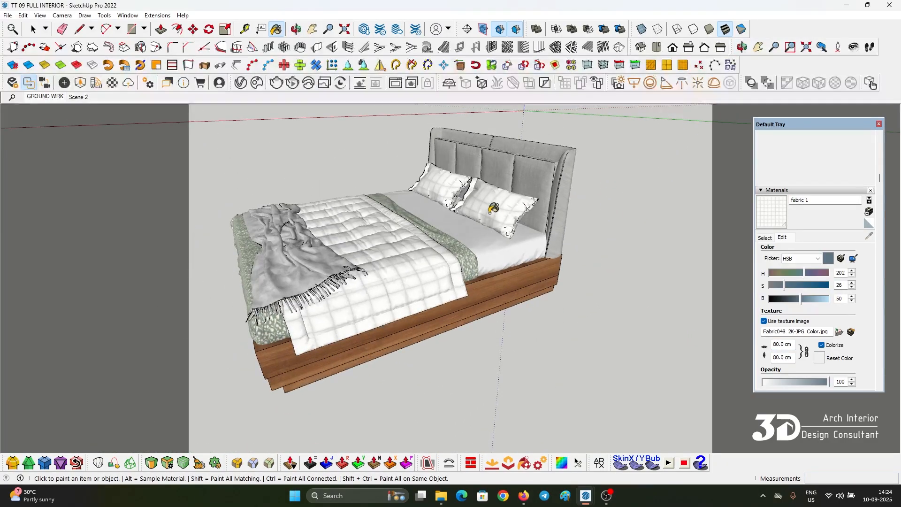
Select the pillow surface inside its group, sample the grey throw's material, and paint the pillow with it.
{"action": "key", "text": "space"}
{"action": "left_click", "coordinate": [493, 206]}
{"action": "double_click", "coordinate": [492, 206]}
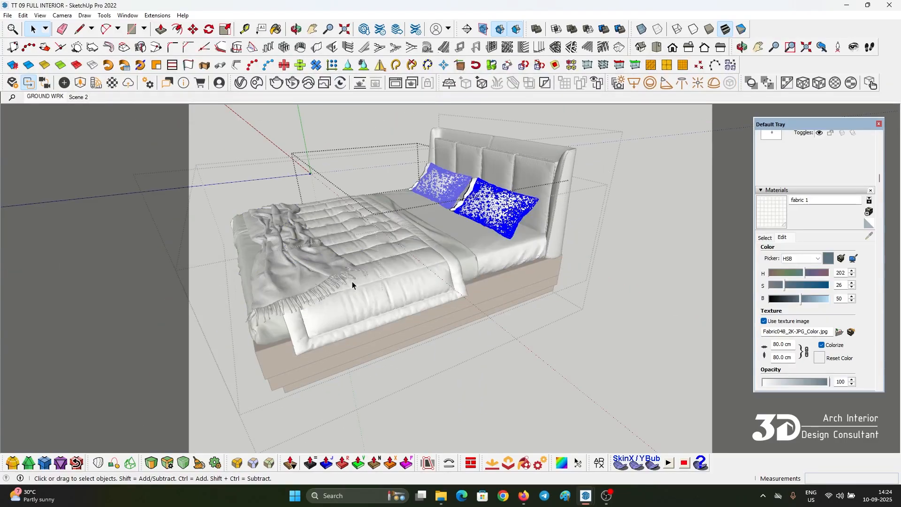
{"action": "key", "text": "b"}
{"action": "left_click", "coordinate": [272, 249], "text": "alt"}
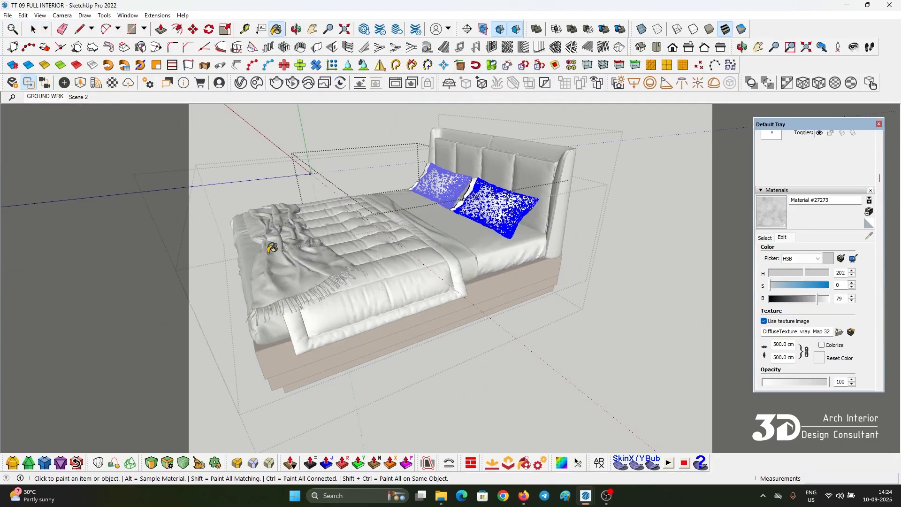
{"action": "key", "text": "space"}
{"action": "scroll", "coordinate": [479, 200], "scroll_direction": "up", "scroll_amount": 3}
{"action": "key", "text": "b"}
{"action": "left_click", "coordinate": [495, 195]}
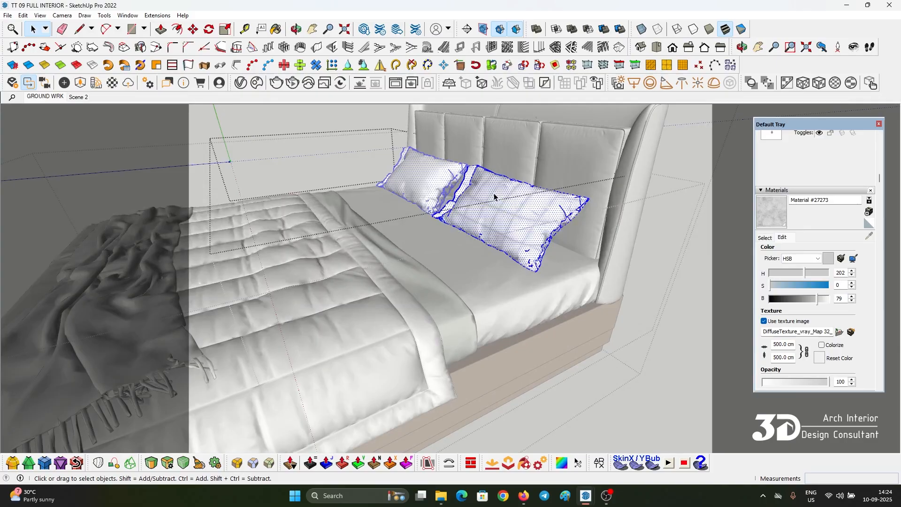
Give the pillow surface a cubic texture projection and set the grey material's texture size to 30 cm.
{"action": "scroll", "coordinate": [498, 192], "scroll_direction": "up", "scroll_amount": 2}
{"action": "middle_click_drag", "start_coordinate": [498, 185], "coordinate": [624, 253]}
{"action": "scroll", "coordinate": [559, 233], "scroll_direction": "up", "scroll_amount": 2}
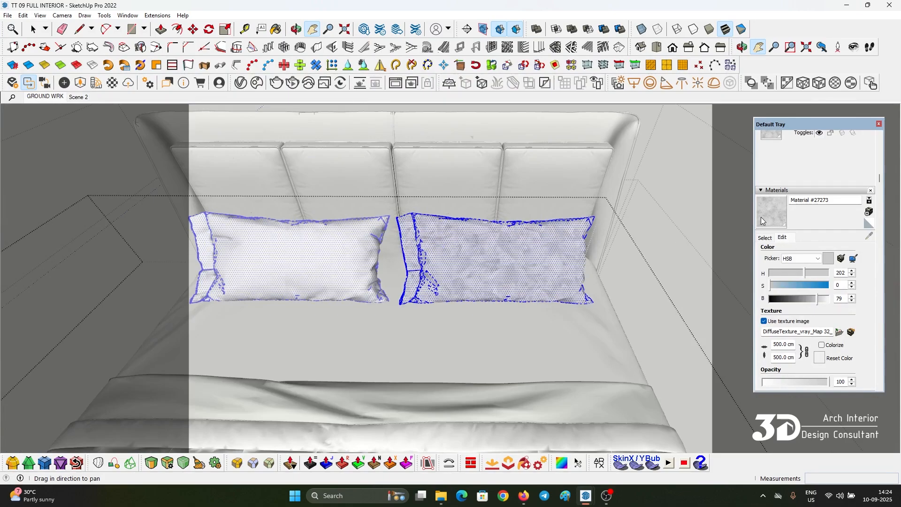
{"action": "left_click", "coordinate": [804, 83]}
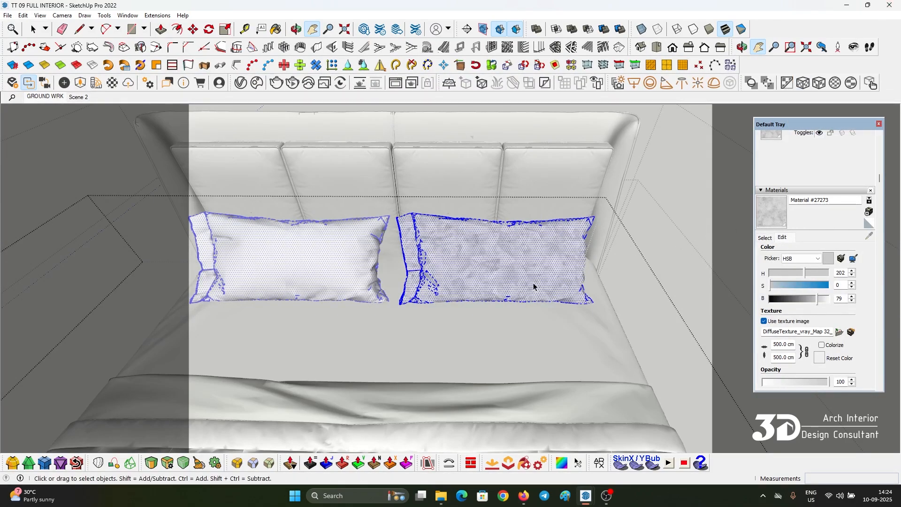
{"action": "scroll", "coordinate": [532, 277], "scroll_direction": "up", "scroll_amount": 2}
{"action": "scroll", "coordinate": [514, 195], "scroll_direction": "down", "scroll_amount": 3}
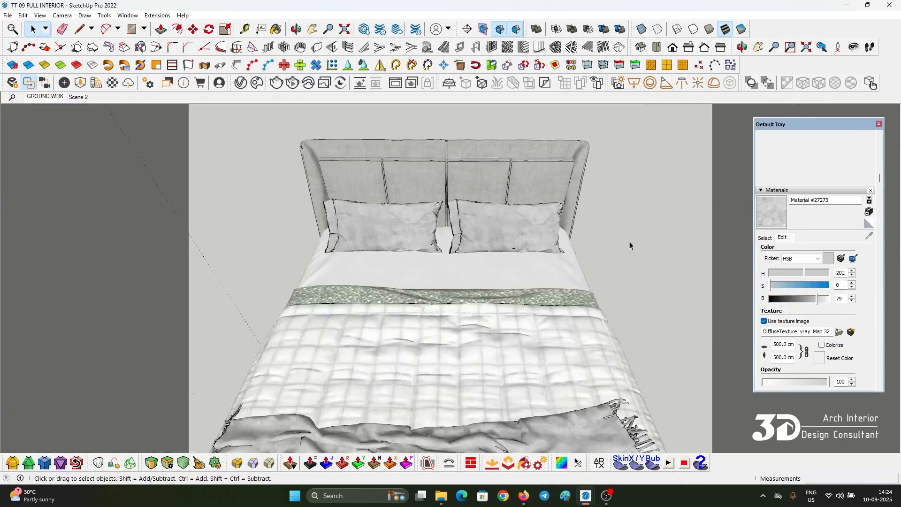
{"action": "type", "text": "30"}
{"action": "key", "text": "Return"}
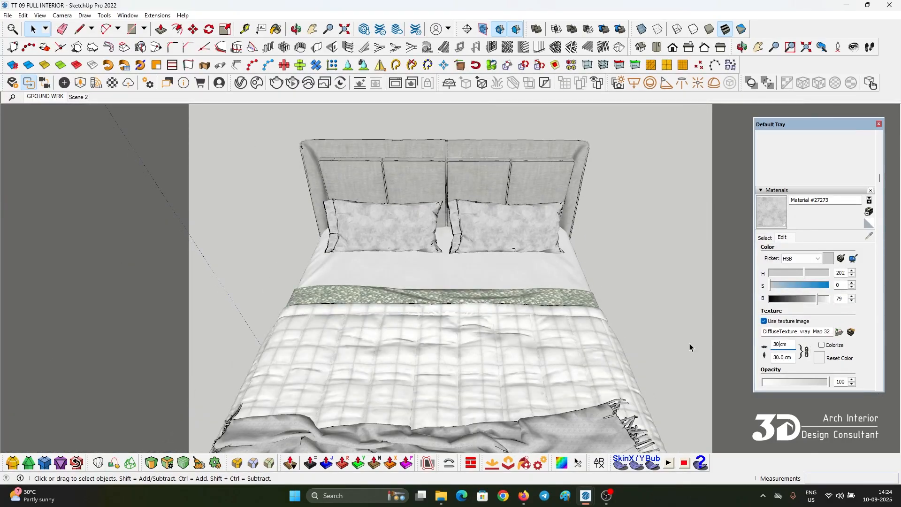
{"action": "scroll", "coordinate": [369, 228], "scroll_direction": "up", "scroll_amount": 2}
{"action": "scroll", "coordinate": [369, 228], "scroll_direction": "up", "scroll_amount": 1}
{"action": "double_click", "coordinate": [370, 225]}
{"action": "double_click", "coordinate": [369, 225]}
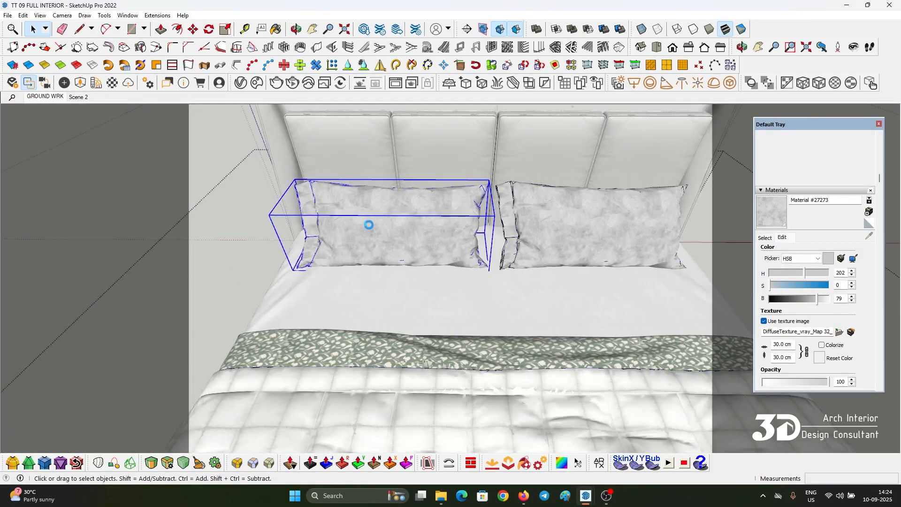
{"action": "left_click", "coordinate": [369, 226]}
{"action": "key", "text": "Escape"}
{"action": "key", "text": "Escape"}
{"action": "scroll", "coordinate": [441, 211], "scroll_direction": "down", "scroll_amount": 4}
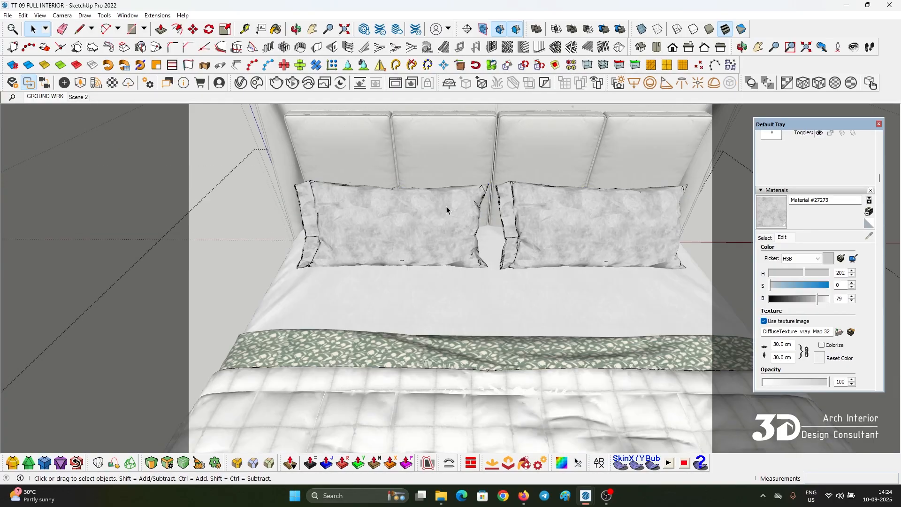
Select the pillows inside the bed group and move them about 7.3 cm toward the headboard.
{"action": "middle_click_drag", "start_coordinate": [447, 184], "coordinate": [57, 211]}
{"action": "left_click", "coordinate": [524, 287]}
{"action": "middle_click_drag", "start_coordinate": [524, 287], "coordinate": [529, 269]}
{"action": "double_click", "coordinate": [534, 269]}
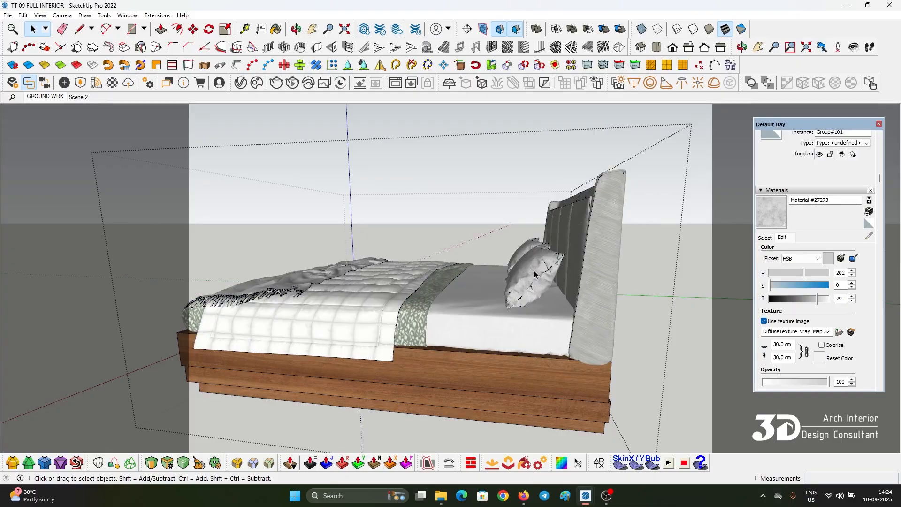
{"action": "left_click", "coordinate": [533, 269]}
{"action": "double_click", "coordinate": [534, 259]}
{"action": "left_click", "coordinate": [534, 259]}
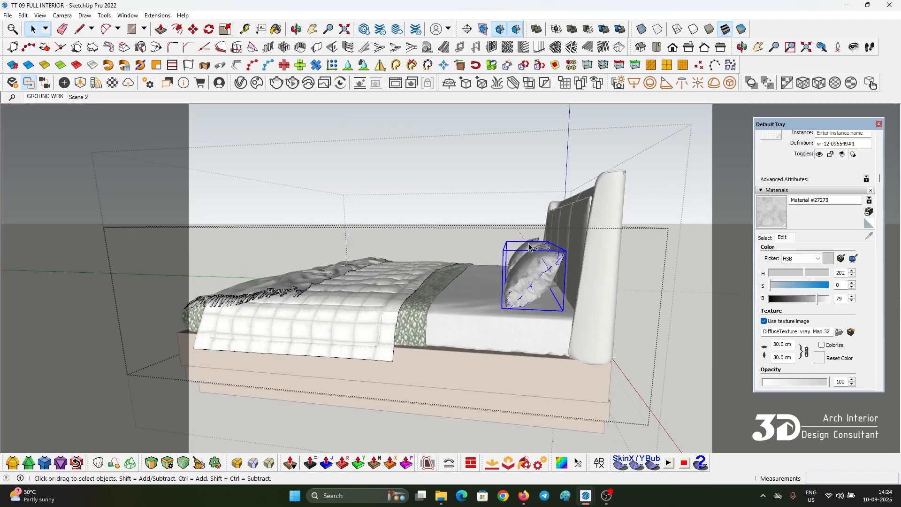
{"action": "scroll", "coordinate": [565, 376], "scroll_direction": "up", "scroll_amount": 2}
{"action": "key", "text": "m"}
{"action": "left_click", "coordinate": [550, 374]}
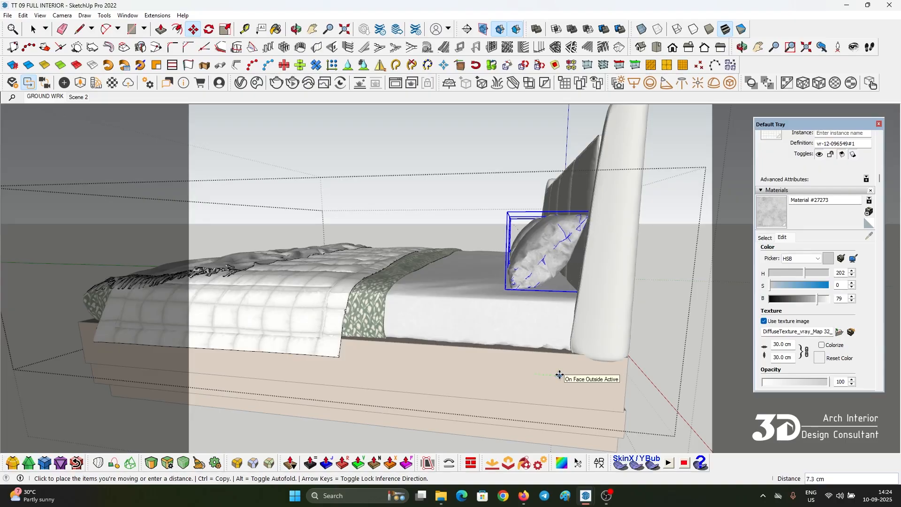
{"action": "left_click", "coordinate": [559, 375]}
Scale the pillows taller along the blue axis by a factor of about 1.36.
{"action": "middle_click_drag", "start_coordinate": [532, 241], "coordinate": [539, 223]}
{"action": "key", "text": "s"}
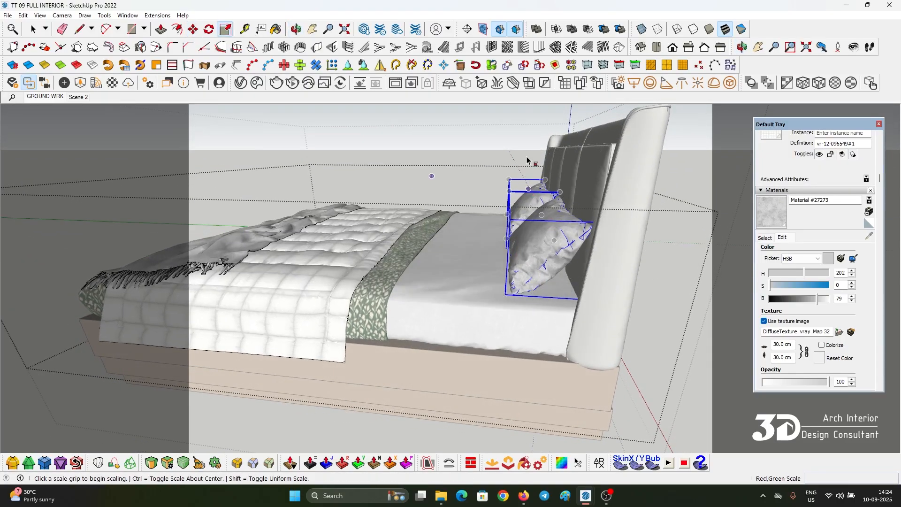
{"action": "left_click", "coordinate": [537, 189]}
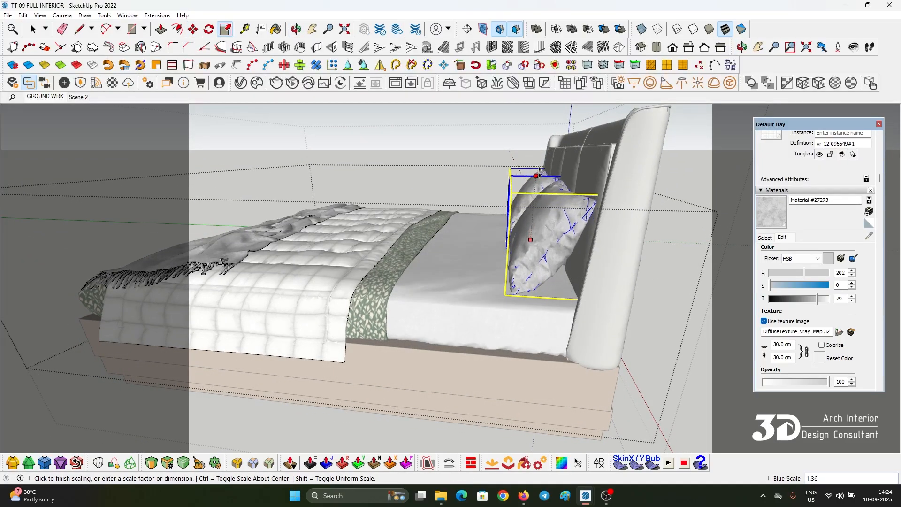
{"action": "mouse_move", "coordinate": [540, 170]}
{"action": "middle_mouse_down"}
{"action": "mouse_move", "coordinate": [473, 196]}
{"action": "mouse_move", "coordinate": [369, 263]}
{"action": "mouse_move", "coordinate": [446, 193]}
{"action": "middle_mouse_up"}
{"action": "middle_click_drag", "start_coordinate": [345, 333], "coordinate": [332, 327]}
Replace the grey texture shared by the throw and pillows with the Generico_TecidoTapeteBranco_SemFor_Fos_Stack image.
{"action": "key", "text": "b"}
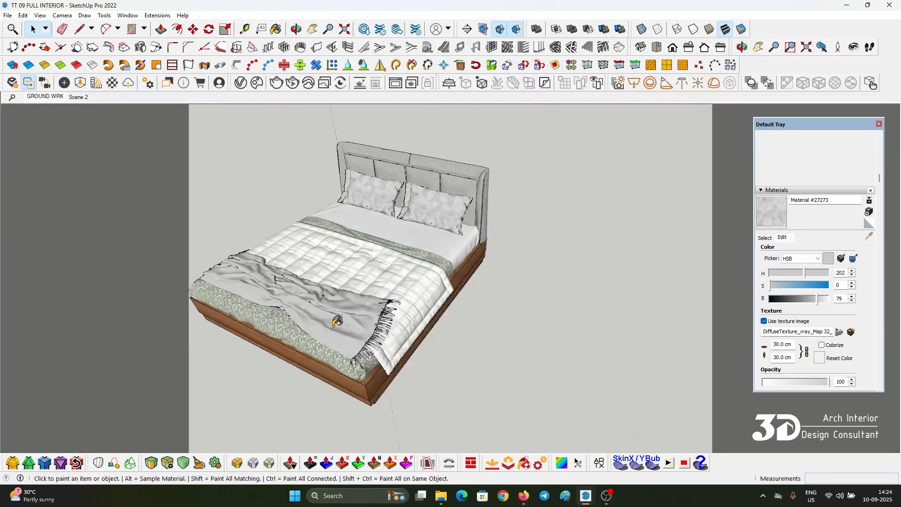
{"action": "key", "text": "alt"}
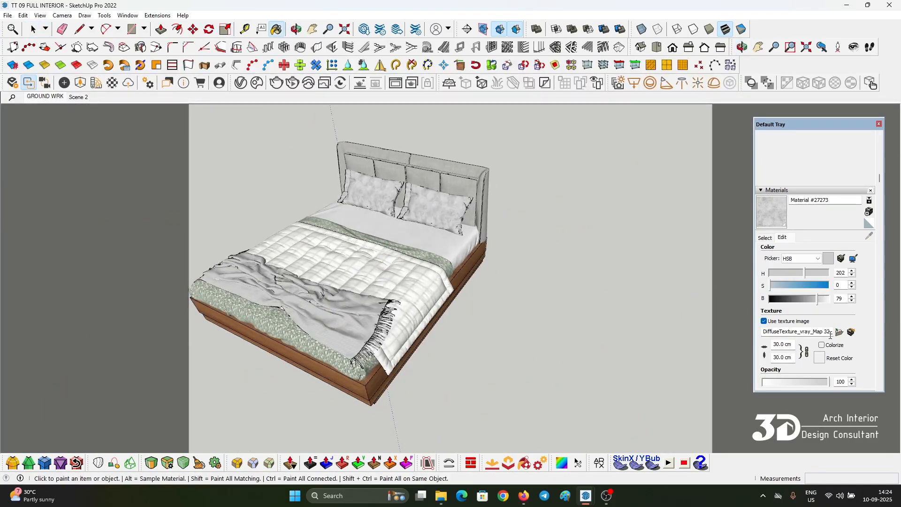
{"action": "left_click", "coordinate": [840, 332]}
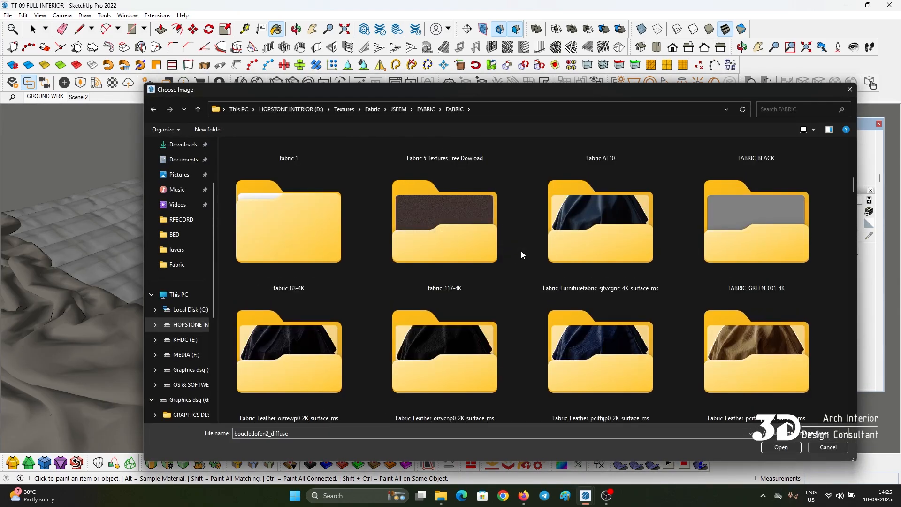
{"action": "scroll", "coordinate": [519, 298], "scroll_direction": "down", "scroll_amount": 15}
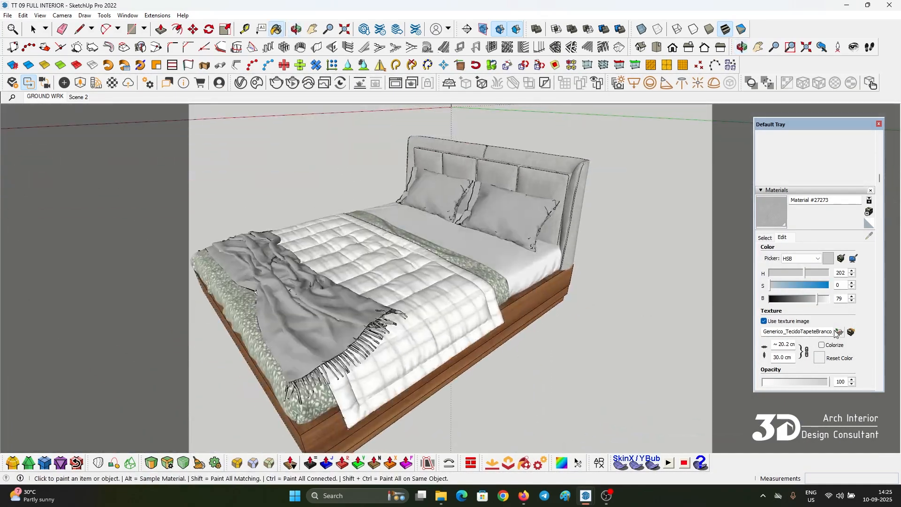
Replace the throw and pillow material's texture with the brown pcifzbp_2K_Albedo.jpg image from the FABRIC texture library.
{"action": "left_click", "coordinate": [840, 332]}
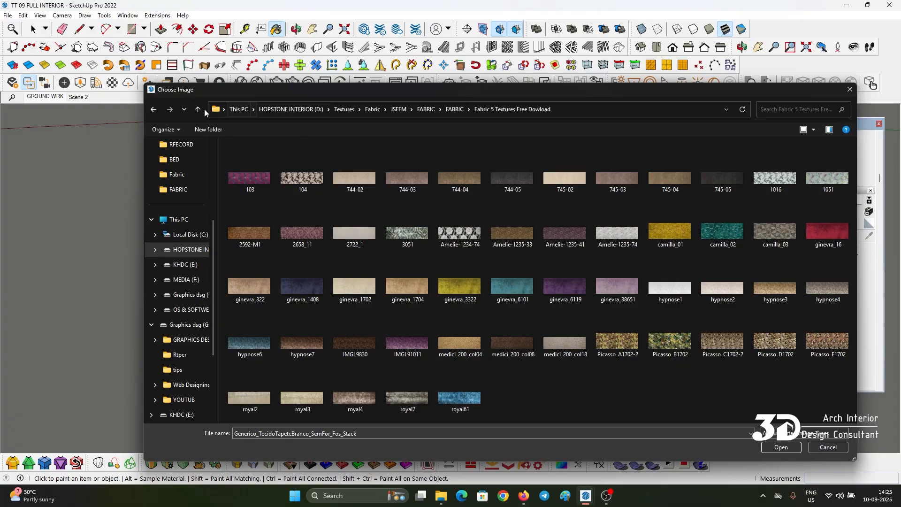
{"action": "double_click", "coordinate": [781, 355]}
{"action": "double_click", "coordinate": [303, 174]}
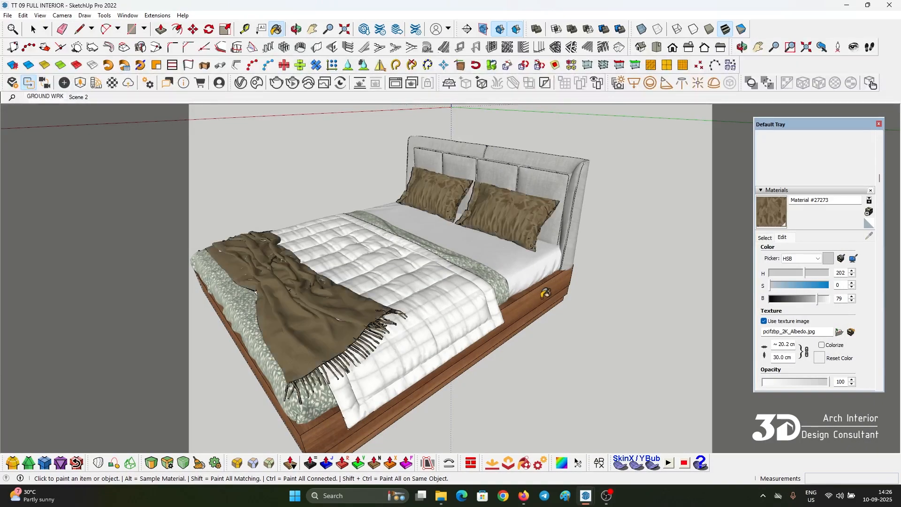
{"action": "middle_click_drag", "start_coordinate": [544, 291], "coordinate": [653, 332]}
{"action": "middle_click_drag", "start_coordinate": [514, 204], "coordinate": [718, 344]}
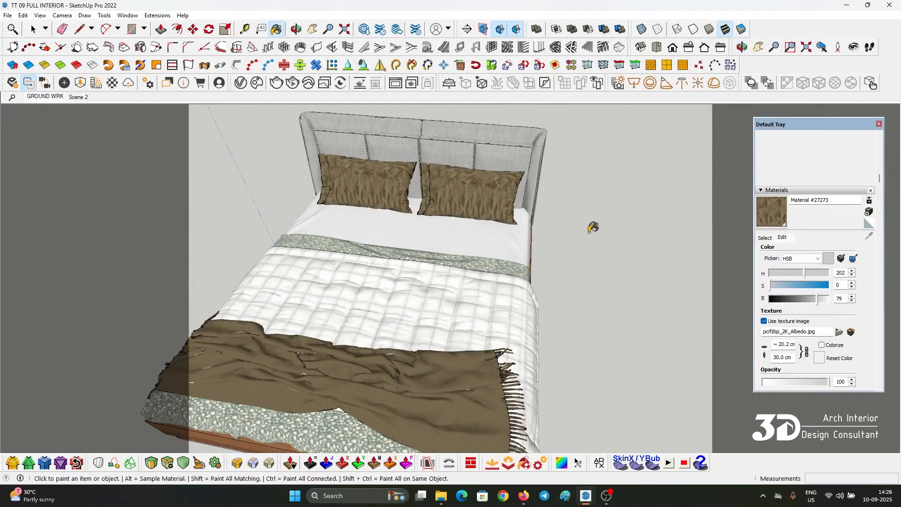
Open the right-hand pillow for editing, select all its geometry and remap its brown fabric texture with a cubic projection.
{"action": "key", "text": "space"}
{"action": "scroll", "coordinate": [458, 175], "scroll_direction": "up", "scroll_amount": 5}
{"action": "left_click", "coordinate": [459, 175]}
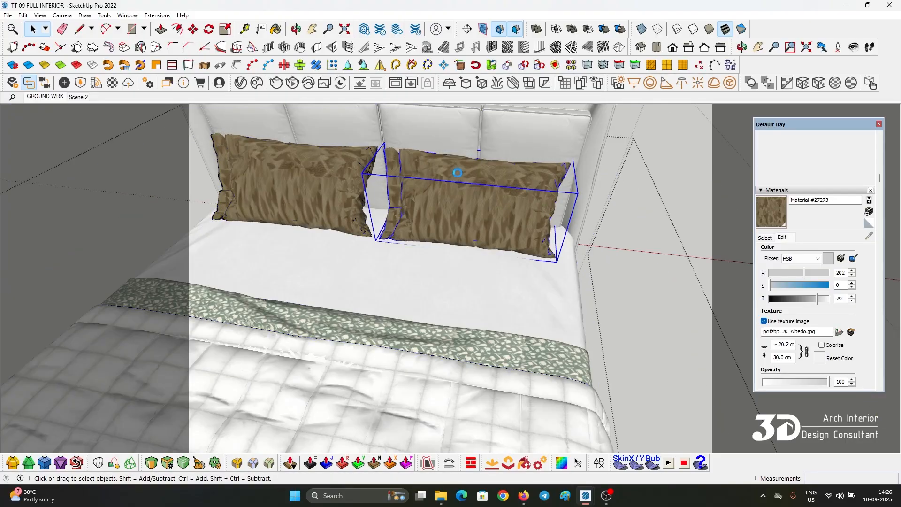
{"action": "triple_click", "coordinate": [458, 173]}
{"action": "scroll", "coordinate": [438, 172], "scroll_direction": "up", "scroll_amount": 2}
{"action": "middle_click_drag", "start_coordinate": [438, 172], "coordinate": [530, 235]}
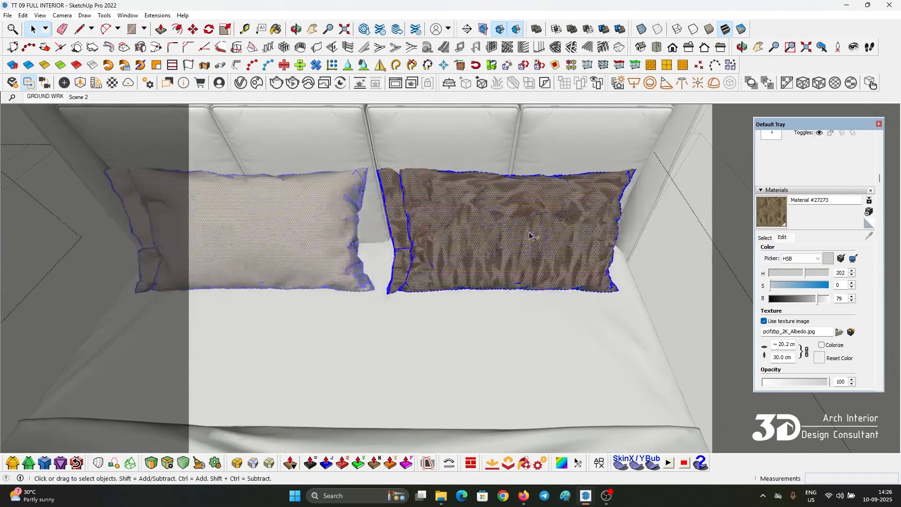
{"action": "scroll", "coordinate": [526, 227], "scroll_direction": "up", "scroll_amount": 1}
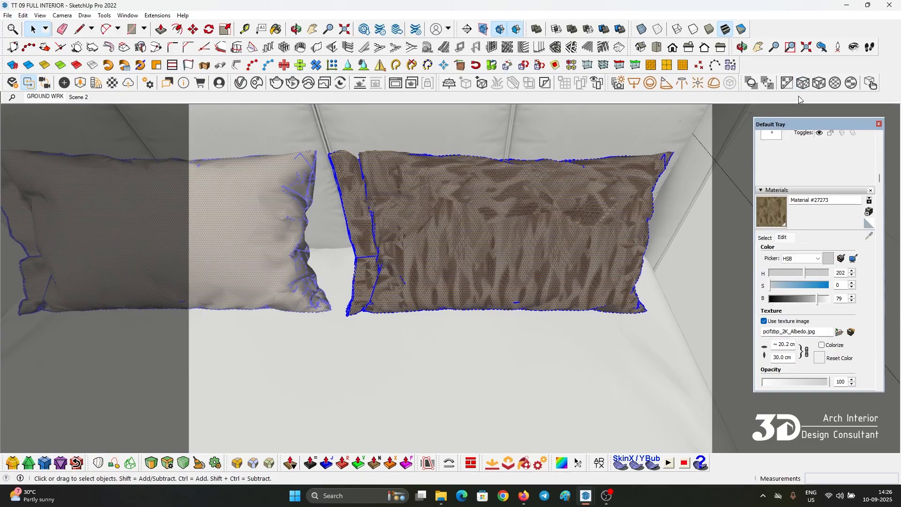
{"action": "scroll", "coordinate": [544, 230], "scroll_direction": "up", "scroll_amount": 1}
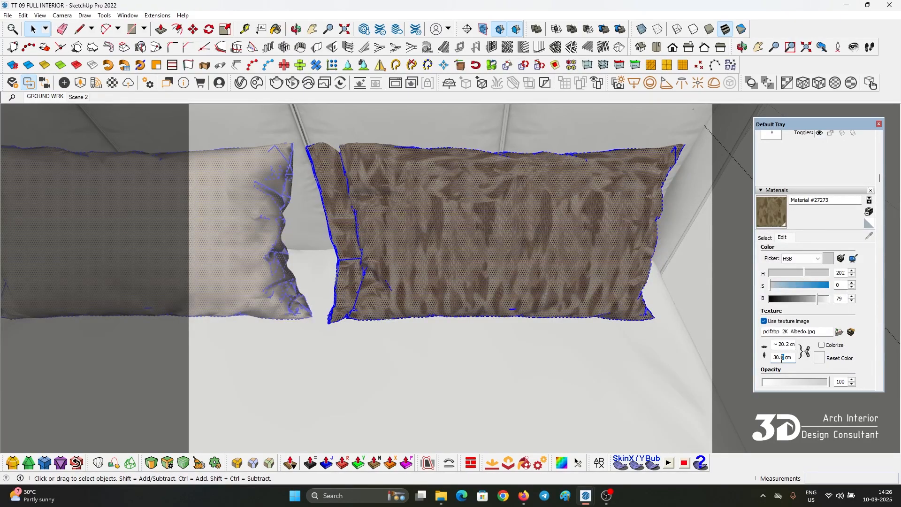
Set the pillow fabric texture's height to 20 cm independently of its width.
{"action": "type", "text": "20"}
{"action": "key", "text": "Return"}
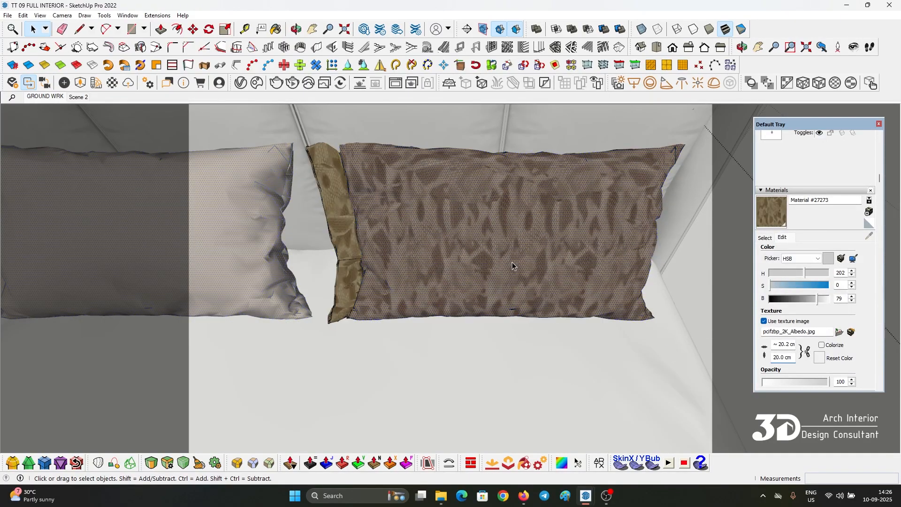
{"action": "scroll", "coordinate": [539, 226], "scroll_direction": "down", "scroll_amount": 6}
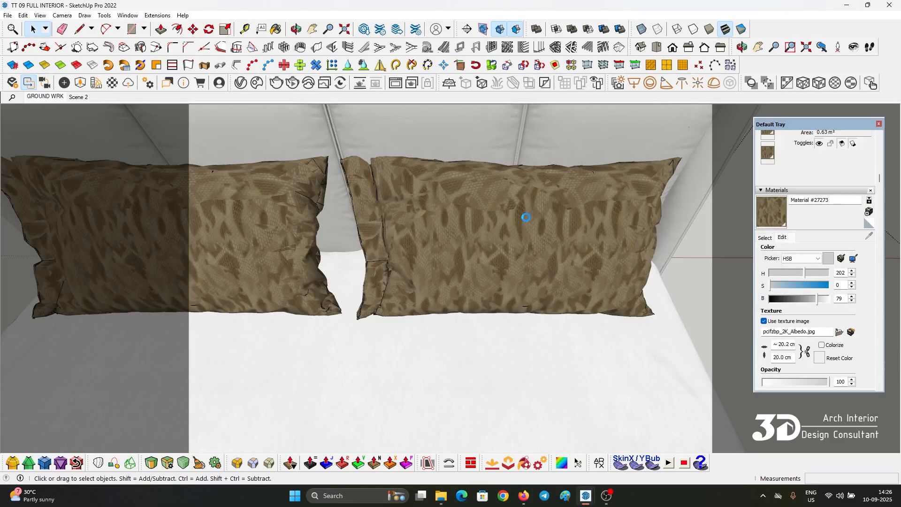
{"action": "scroll", "coordinate": [492, 189], "scroll_direction": "down", "scroll_amount": 3}
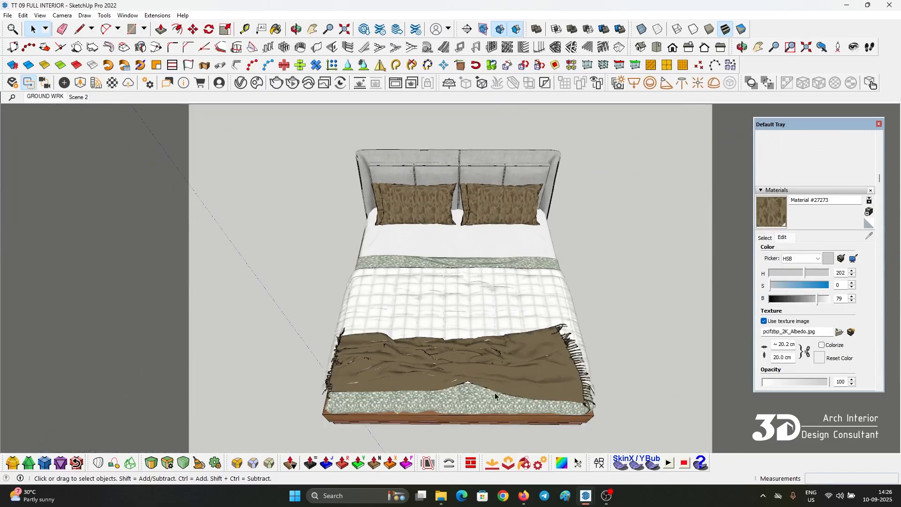
Open the throw's nested group, select all its geometry and apply a cubic projection to its fabric texture.
{"action": "double_click", "coordinate": [491, 370]}
{"action": "double_click", "coordinate": [491, 371]}
{"action": "double_click", "coordinate": [491, 371]}
{"action": "left_click", "coordinate": [490, 371]}
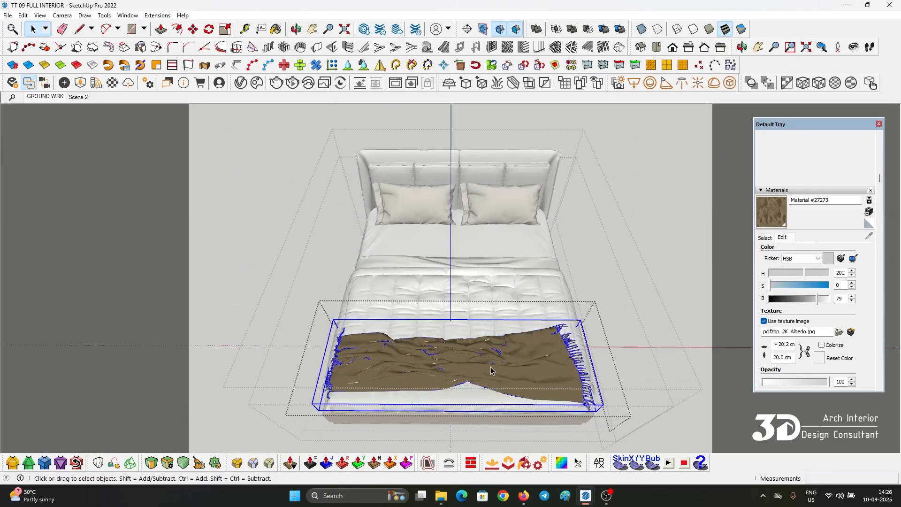
{"action": "double_click", "coordinate": [491, 371]}
{"action": "key", "text": "ctrl+a"}
{"action": "scroll", "coordinate": [490, 371], "scroll_direction": "up", "scroll_amount": 3}
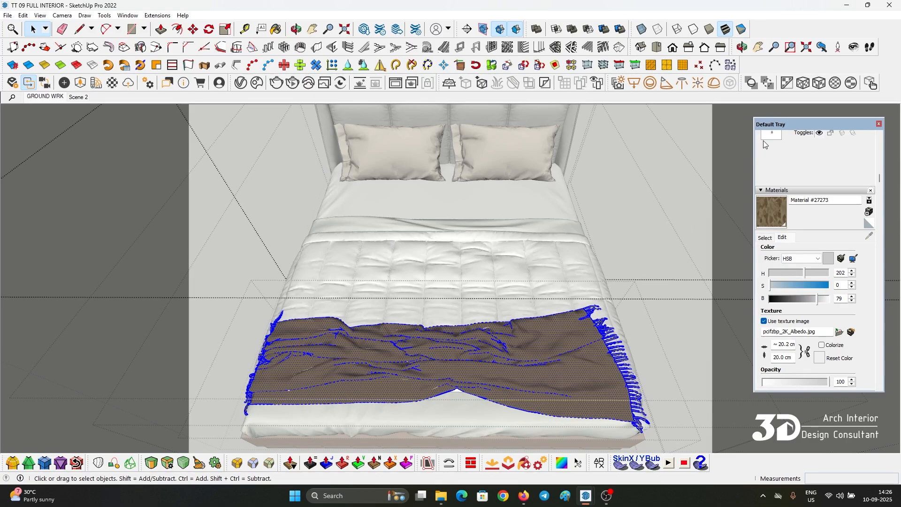
{"action": "left_click", "coordinate": [804, 83]}
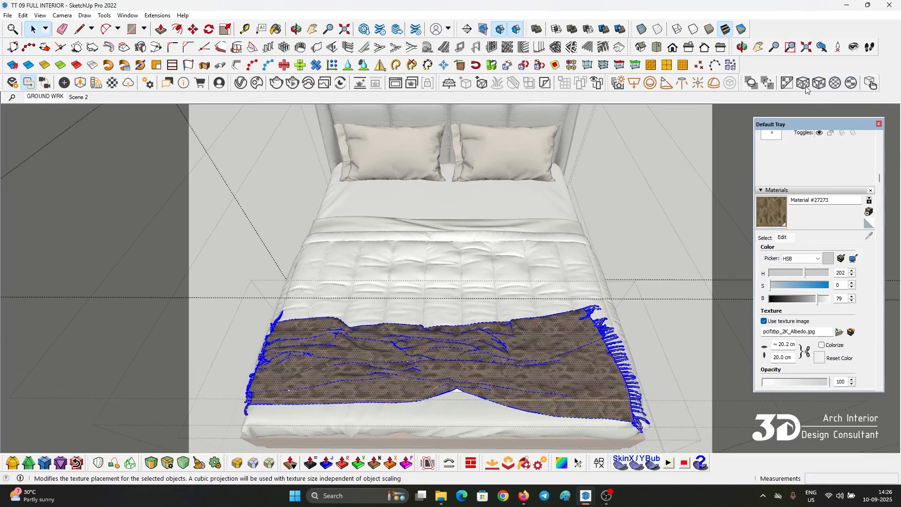
{"action": "left_click", "coordinate": [621, 289]}
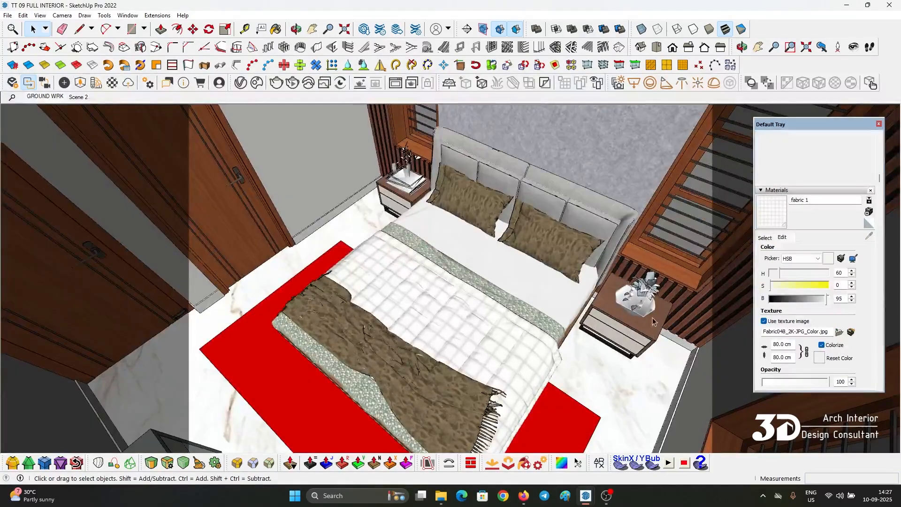
Sample the nightstand's american-cherry_6 material and select every object in the scene that uses it.
{"action": "middle_click_drag", "start_coordinate": [433, 307], "coordinate": [584, 284]}
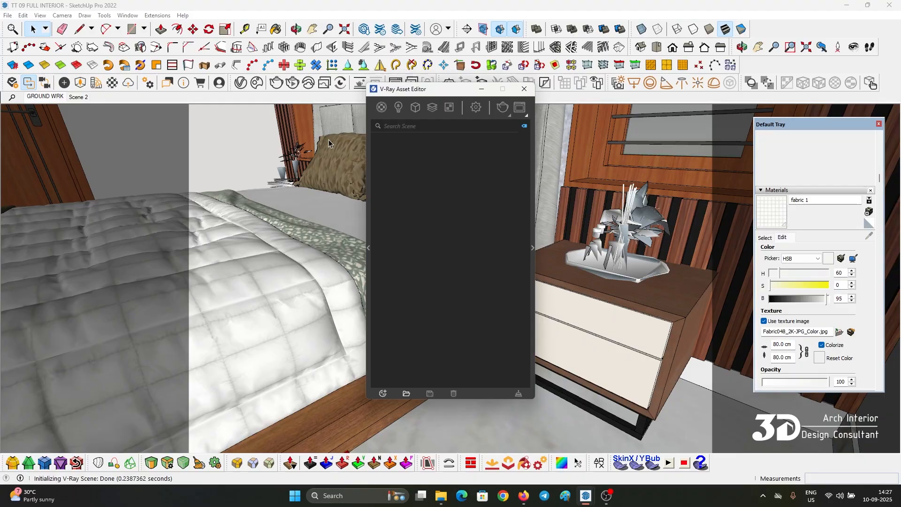
{"action": "mouse_move", "coordinate": [403, 93]}
{"action": "left_mouse_down"}
{"action": "mouse_move", "coordinate": [320, 75]}
{"action": "mouse_move", "coordinate": [226, 109]}
{"action": "left_mouse_up"}
{"action": "key", "text": "b"}
{"action": "left_click", "coordinate": [553, 266], "text": "alt"}
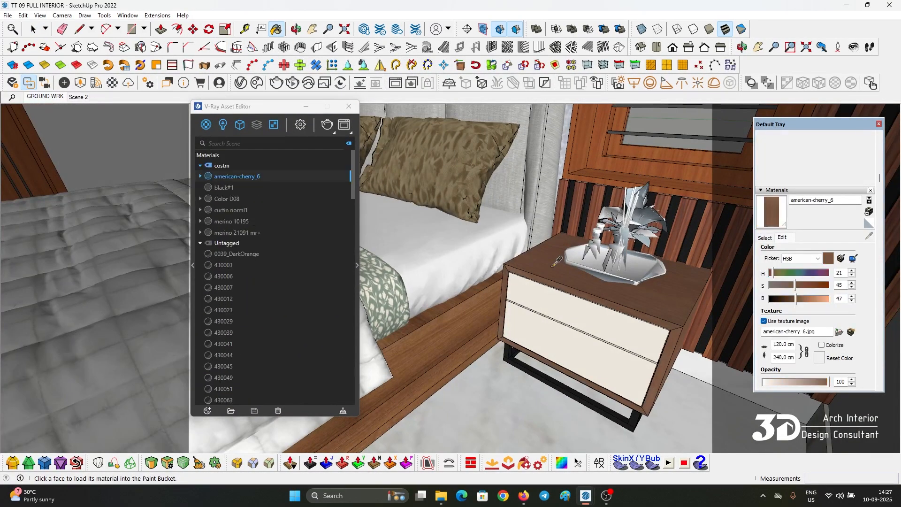
{"action": "right_click", "coordinate": [224, 177]}
{"action": "left_click", "coordinate": [233, 185]}
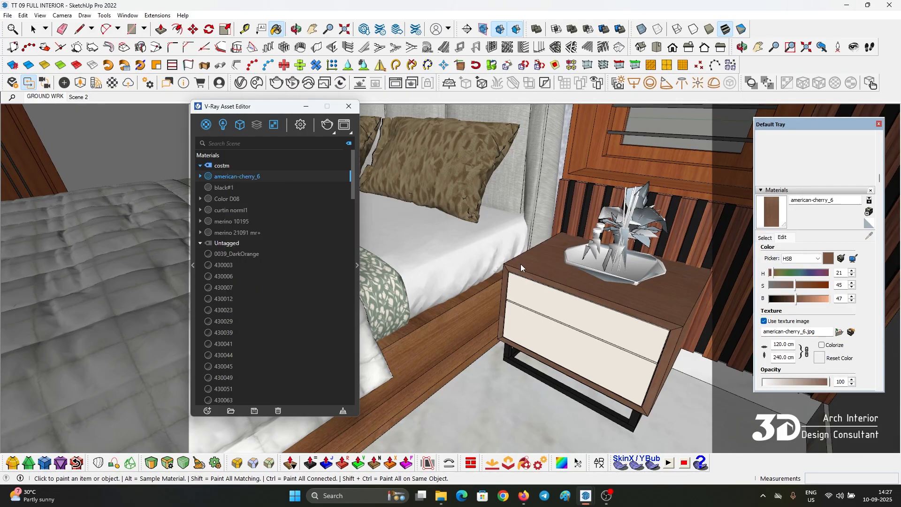
Sample the bed base's Color H01 wood material and apply it to the selected nightstand parts.
{"action": "middle_click_drag", "start_coordinate": [512, 277], "coordinate": [478, 305]}
{"action": "left_click", "coordinate": [475, 308], "text": "alt"}
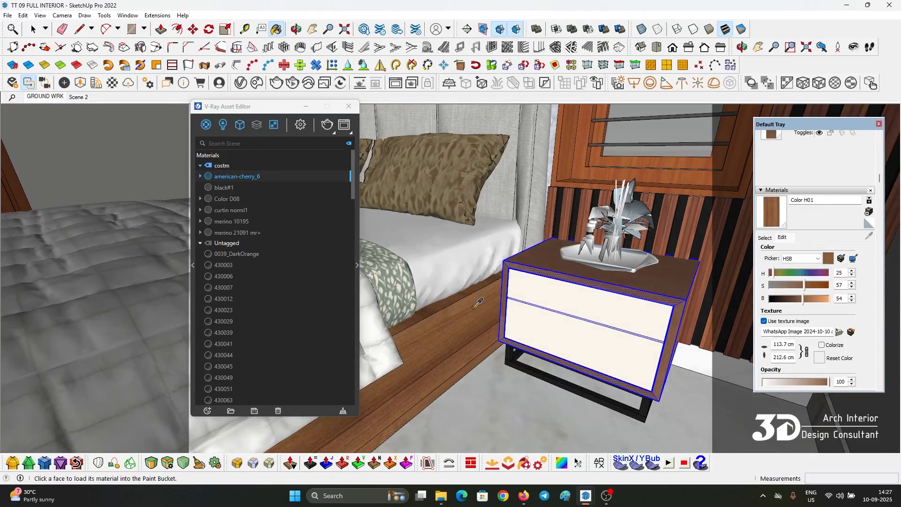
{"action": "right_click", "coordinate": [291, 277]}
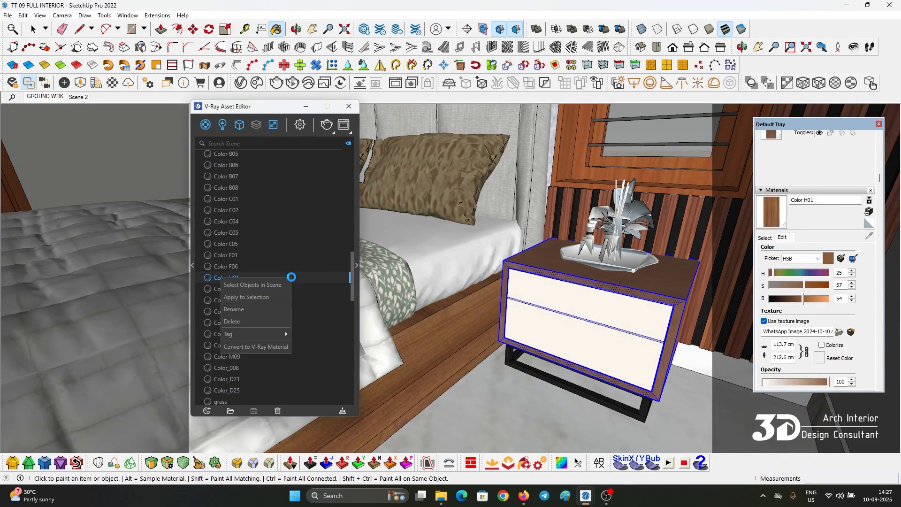
{"action": "left_click", "coordinate": [270, 297]}
{"action": "key", "text": "space"}
{"action": "scroll", "coordinate": [531, 330], "scroll_direction": "down", "scroll_amount": 2}
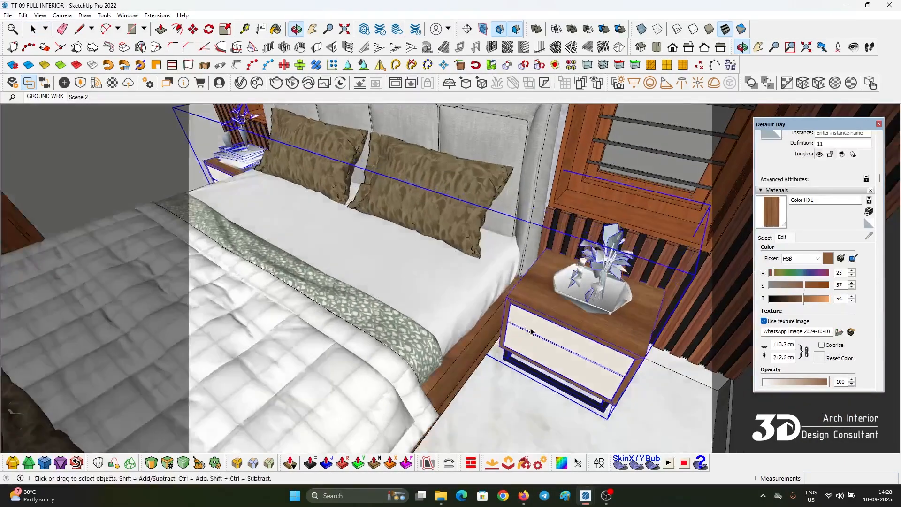
Sample the wardrobe carcass's grey Color I04 material and select the objects in the scene that use it.
{"action": "mouse_move", "coordinate": [395, 235]}
{"action": "middle_mouse_down"}
{"action": "mouse_move", "coordinate": [435, 297]}
{"action": "mouse_move", "coordinate": [540, 309]}
{"action": "mouse_move", "coordinate": [551, 274]}
{"action": "mouse_move", "coordinate": [576, 273]}
{"action": "middle_mouse_up"}
{"action": "left_click", "coordinate": [240, 82]}
{"action": "key", "text": "b"}
{"action": "left_click", "coordinate": [585, 240], "text": "alt"}
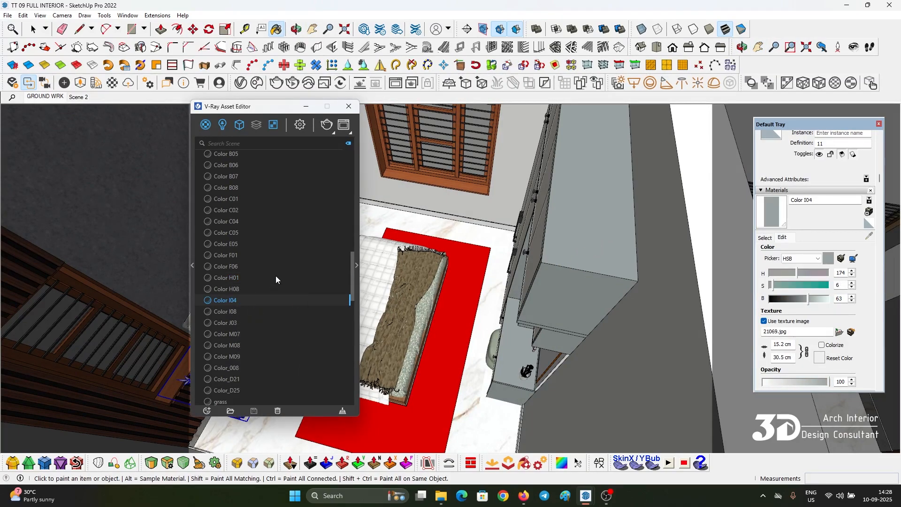
{"action": "left_click_drag", "start_coordinate": [250, 109], "coordinate": [89, 114]}
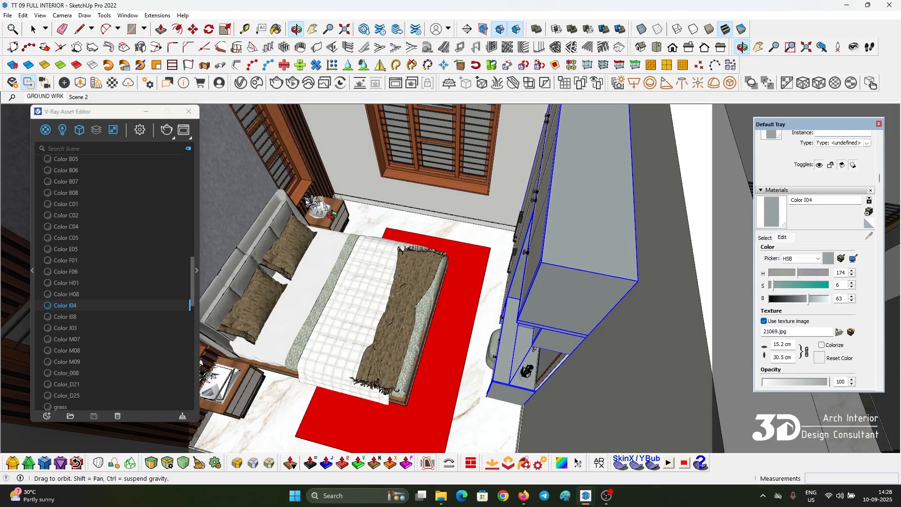
Apply the Color H01 wood material to the selected wardrobe and dressing unit carcass.
{"action": "left_click", "coordinate": [103, 283]}
{"action": "right_click", "coordinate": [103, 283]}
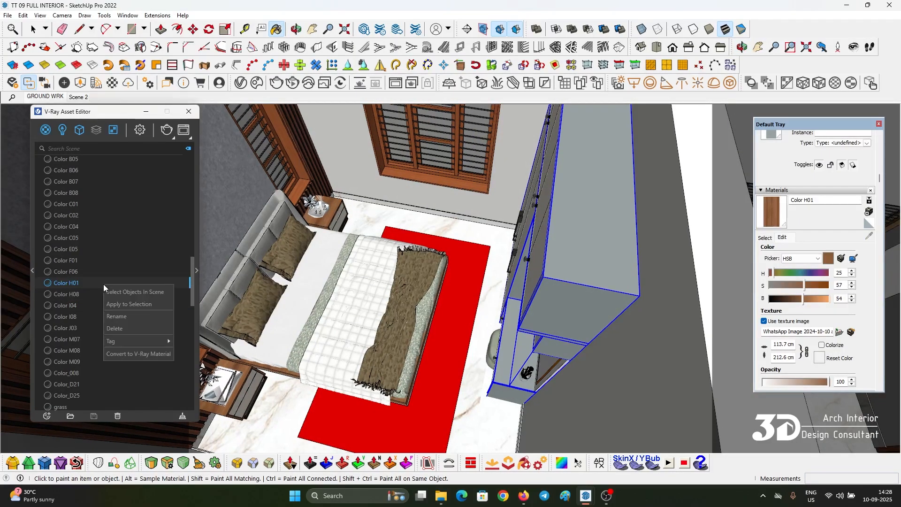
{"action": "left_click", "coordinate": [116, 304]}
{"action": "key", "text": "space"}
{"action": "middle_click_drag", "start_coordinate": [540, 301], "coordinate": [564, 288]}
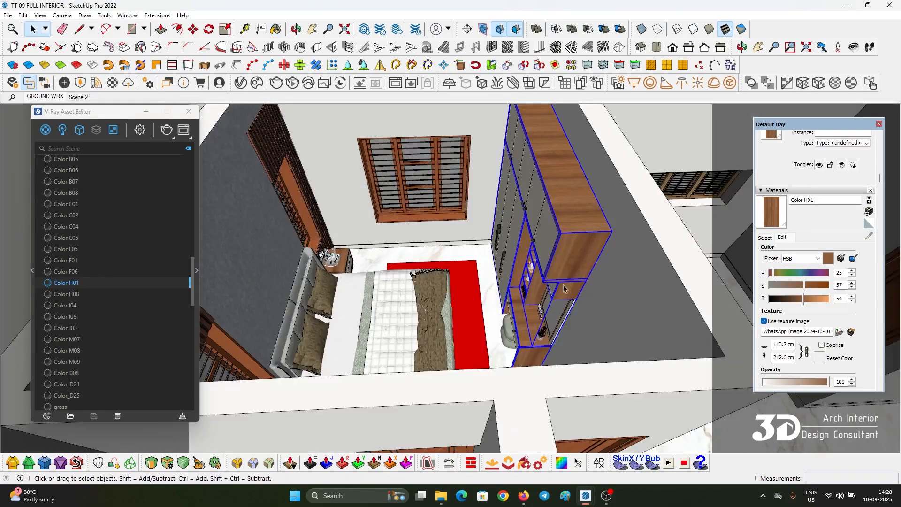
Reorient the wood texture on the dressing table top so its grain runs along the table's length.
{"action": "middle_click_drag", "start_coordinate": [577, 231], "coordinate": [581, 223]}
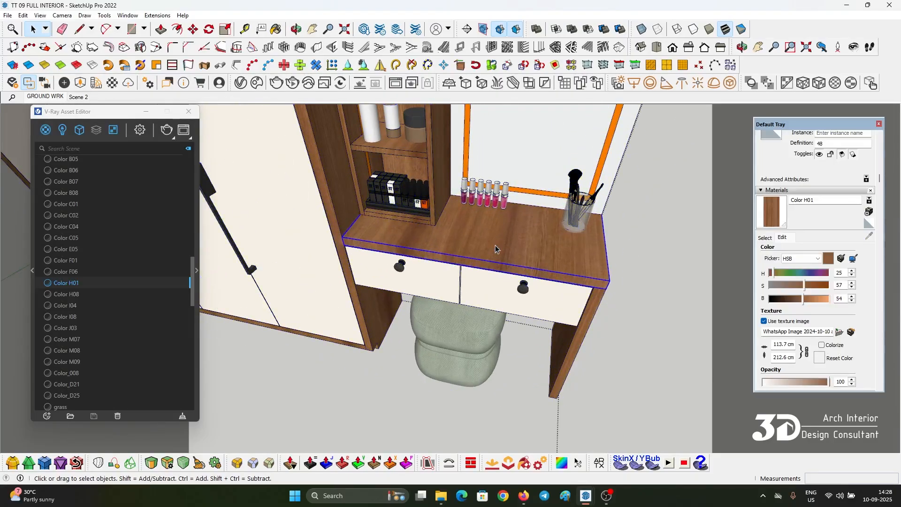
{"action": "left_click", "coordinate": [493, 243]}
{"action": "right_click", "coordinate": [485, 240]}
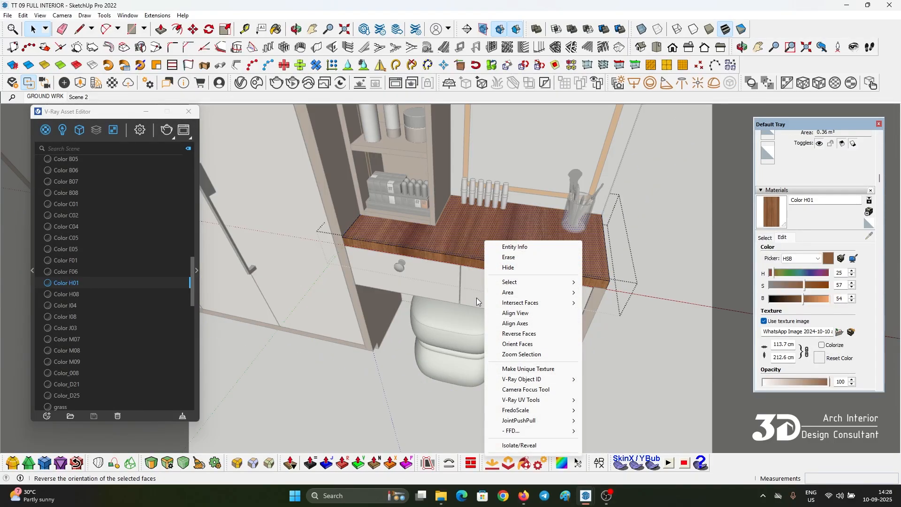
{"action": "left_click", "coordinate": [468, 237]}
{"action": "right_click", "coordinate": [484, 230]}
{"action": "mouse_move", "coordinate": [518, 355]}
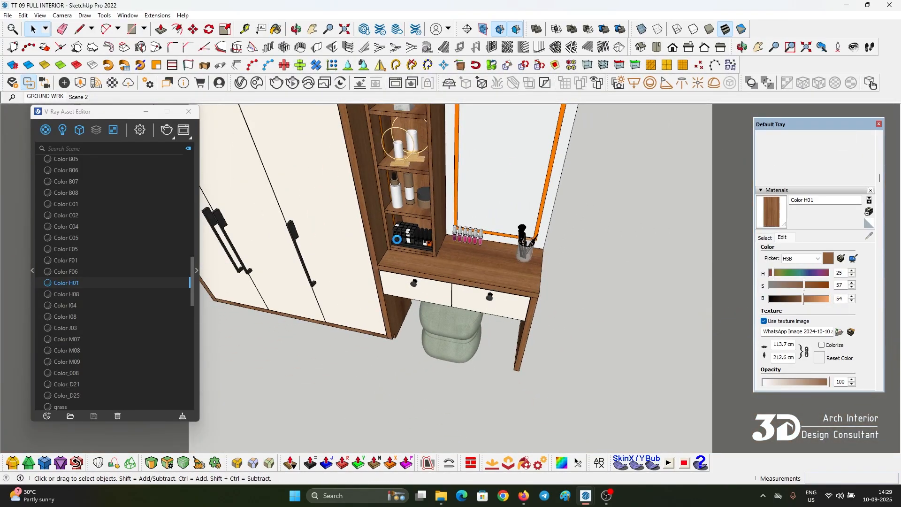
Adjust the wood texture on the wardrobe's horizontal strip below the loft doors so its grain follows the strip.
{"action": "scroll", "coordinate": [427, 247], "scroll_direction": "up", "scroll_amount": 4}
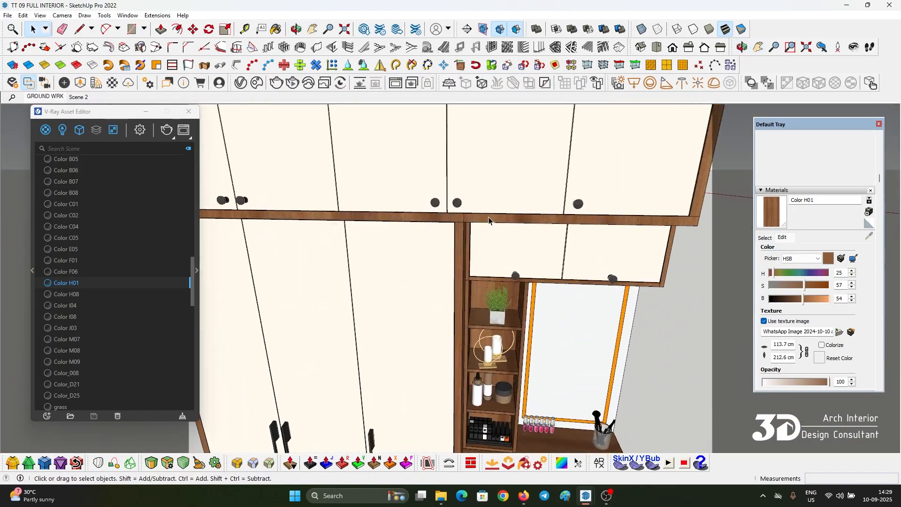
{"action": "left_click", "coordinate": [540, 226]}
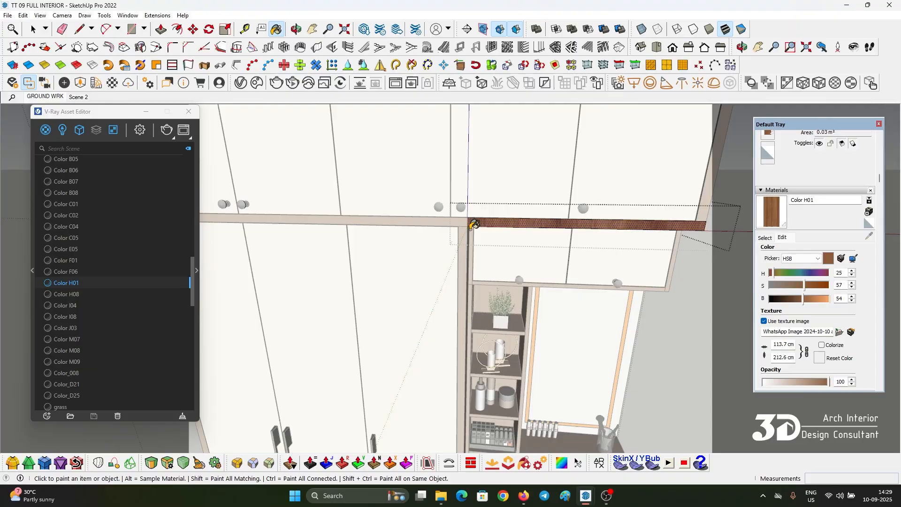
{"action": "right_click", "coordinate": [514, 227]}
{"action": "mouse_move", "coordinate": [553, 350]}
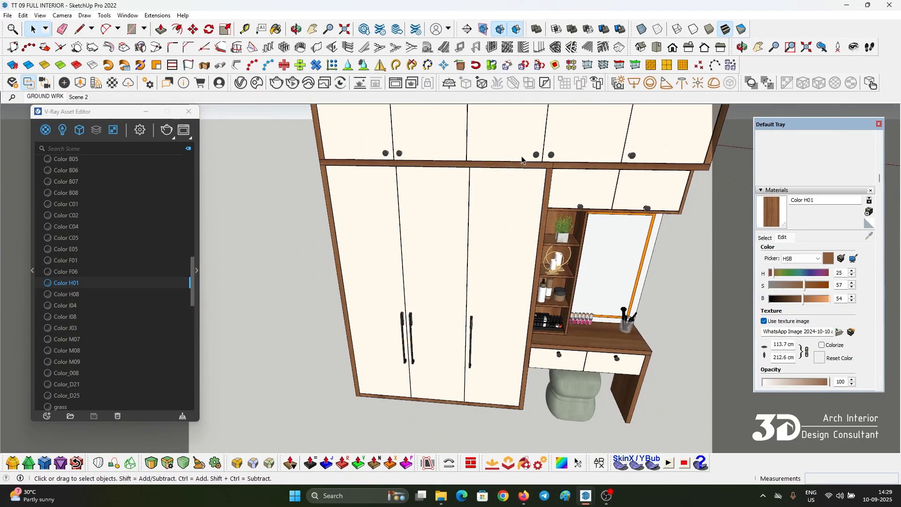
{"action": "scroll", "coordinate": [513, 362], "scroll_direction": "up", "scroll_amount": 5}
{"action": "scroll", "coordinate": [411, 313], "scroll_direction": "down", "scroll_amount": 2}
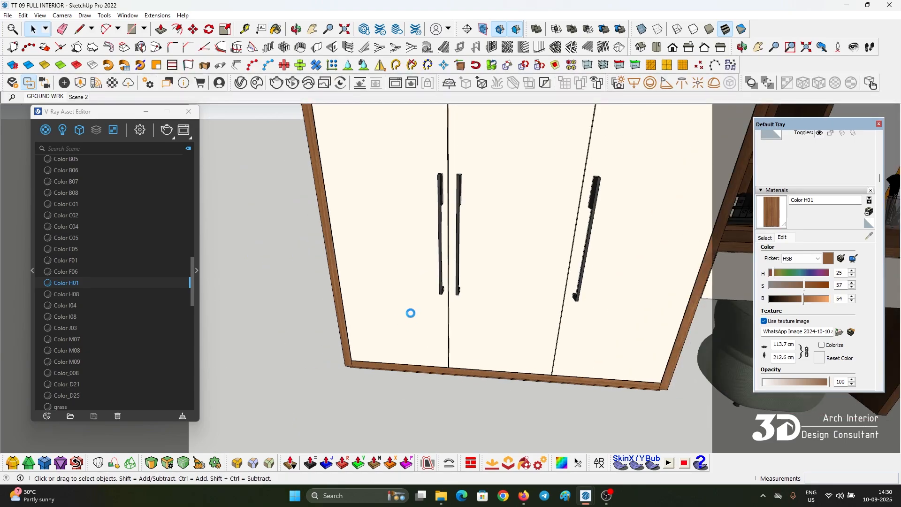
{"action": "left_click", "coordinate": [415, 308]}
Sample the red rug's Color A06 material and give it the carpet.jpg texture image from the Textures library, 30 cm wide.
{"action": "middle_click_drag", "start_coordinate": [413, 306], "coordinate": [344, 248]}
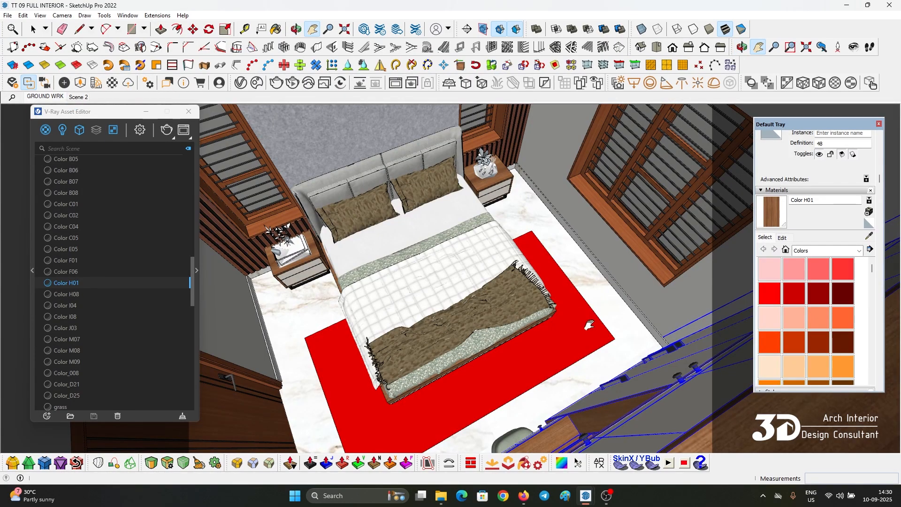
{"action": "left_click", "coordinate": [867, 236]}
{"action": "left_click", "coordinate": [566, 281]}
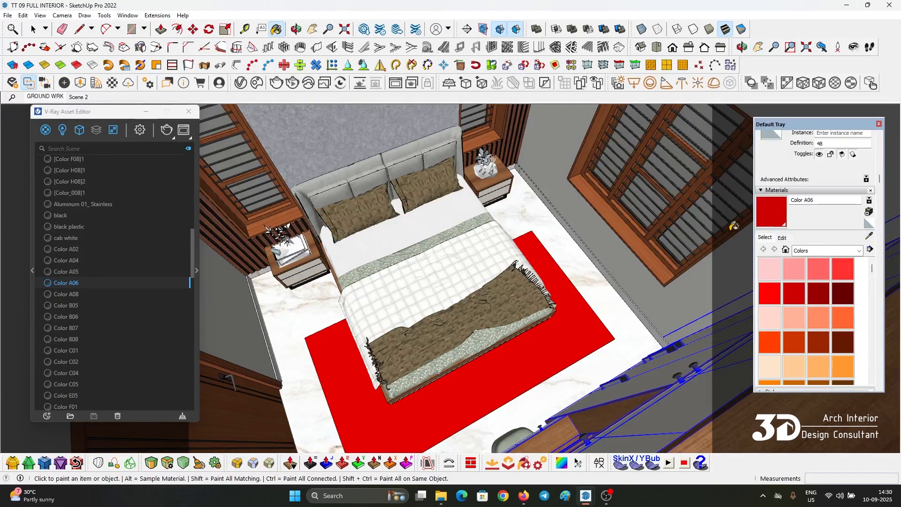
{"action": "left_click", "coordinate": [783, 238]}
{"action": "left_click", "coordinate": [774, 324]}
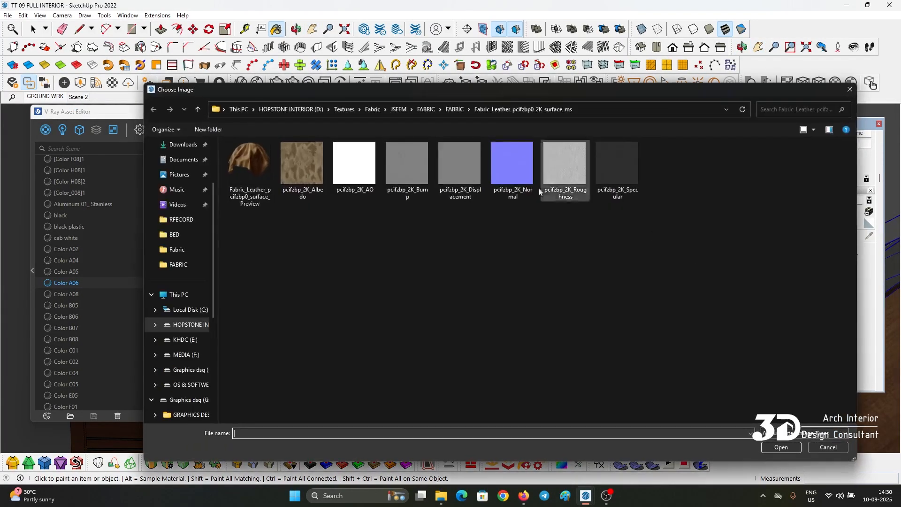
{"action": "left_click", "coordinate": [344, 109]}
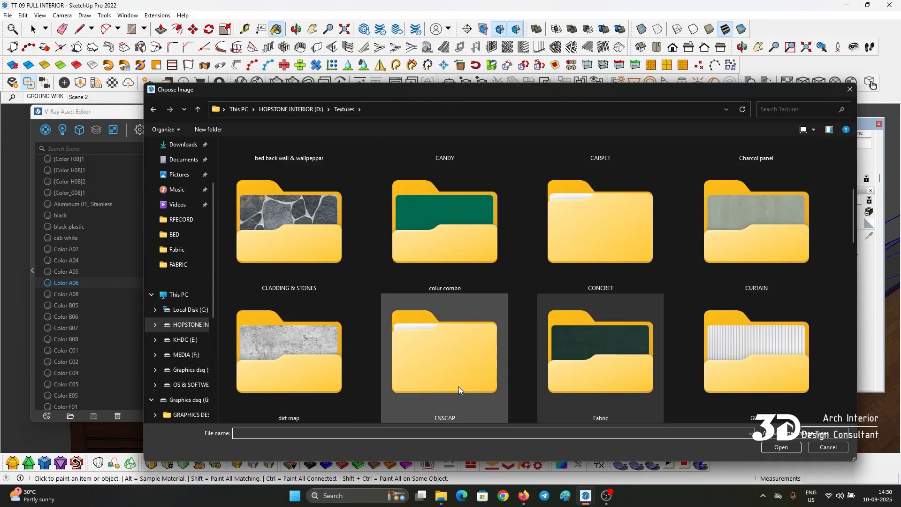
{"action": "double_click", "coordinate": [596, 225]}
{"action": "double_click", "coordinate": [563, 310]}
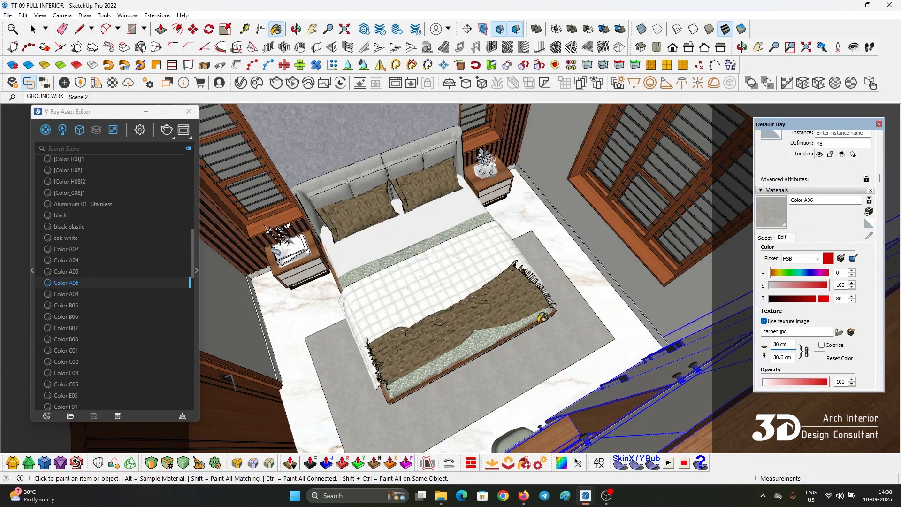
{"action": "middle_click_drag", "start_coordinate": [542, 318], "coordinate": [525, 333]}
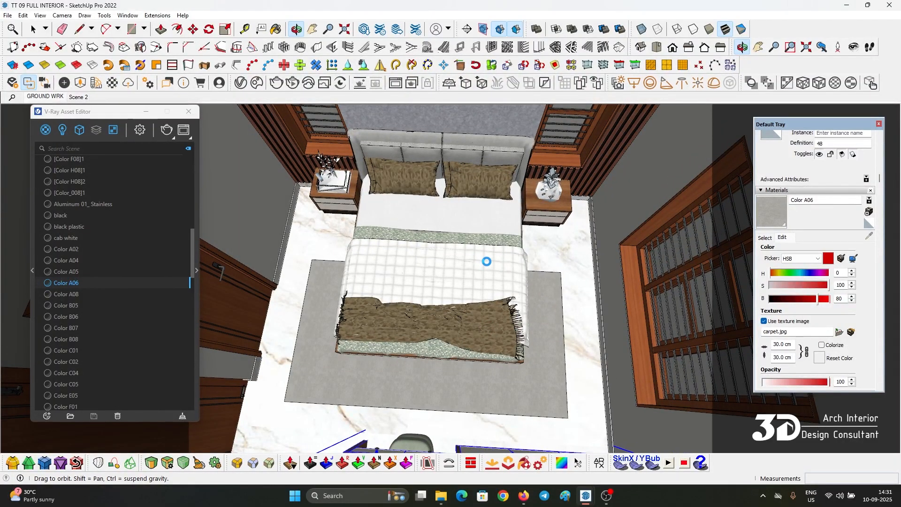
{"action": "scroll", "coordinate": [486, 261], "scroll_direction": "down", "scroll_amount": 5}
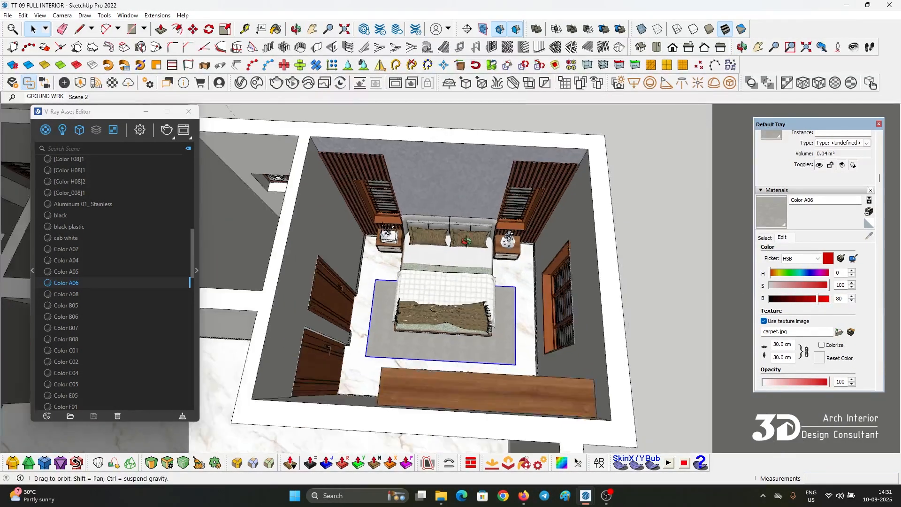
Import a curtain model from the CURTAIN folder of the 3D MODELS library.
{"action": "middle_click_drag", "start_coordinate": [486, 261], "coordinate": [474, 215]}
{"action": "scroll", "coordinate": [535, 276], "scroll_direction": "up", "scroll_amount": 5}
{"action": "middle_click_drag", "start_coordinate": [591, 310], "coordinate": [489, 253], "text": "shift"}
{"action": "left_click", "coordinate": [5, 15]}
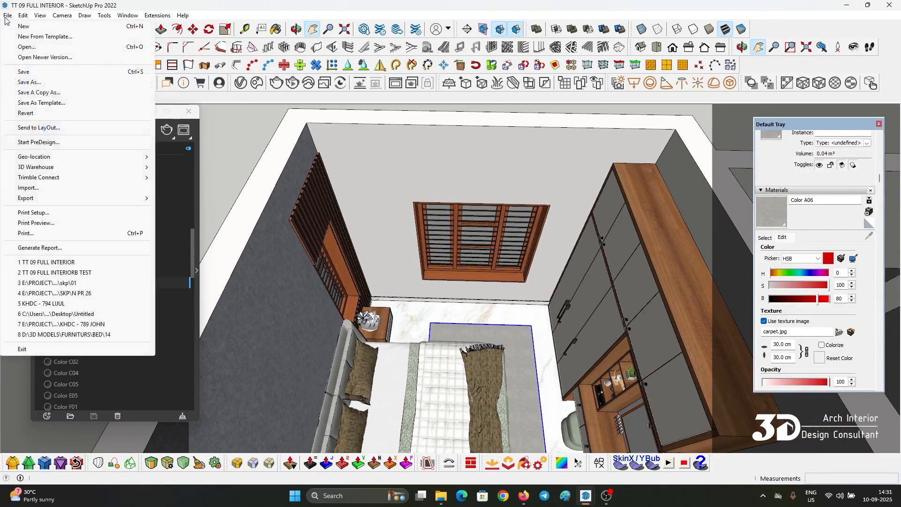
{"action": "left_click", "coordinate": [28, 187]}
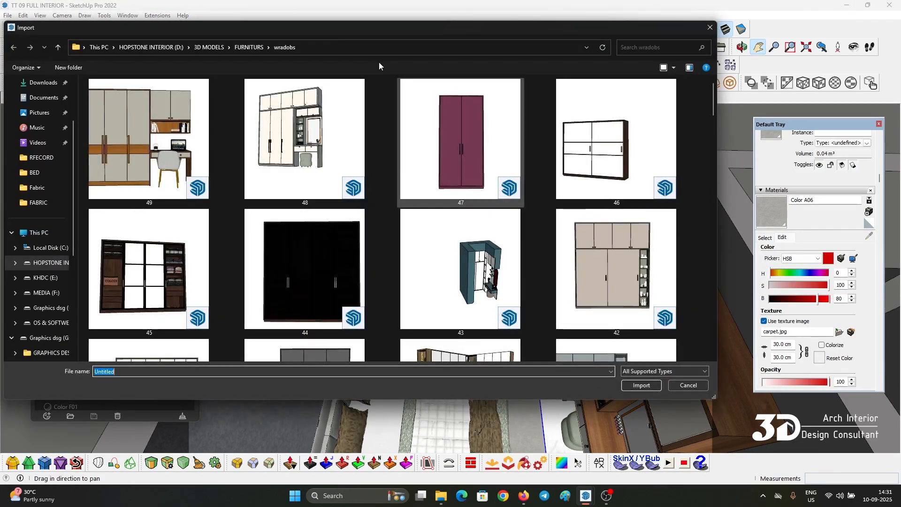
{"action": "left_click", "coordinate": [211, 47]}
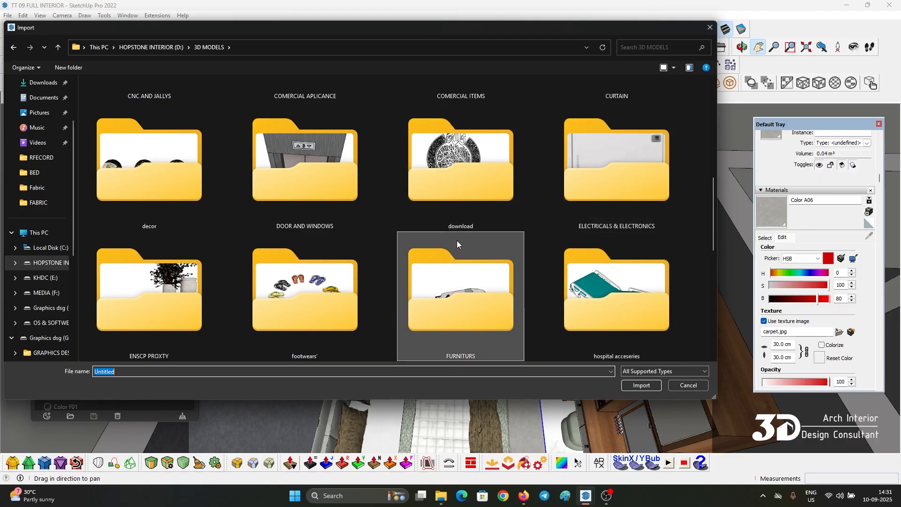
{"action": "scroll", "coordinate": [470, 239], "scroll_direction": "up", "scroll_amount": 2}
{"action": "left_click", "coordinate": [651, 171]}
{"action": "double_click", "coordinate": [651, 170]}
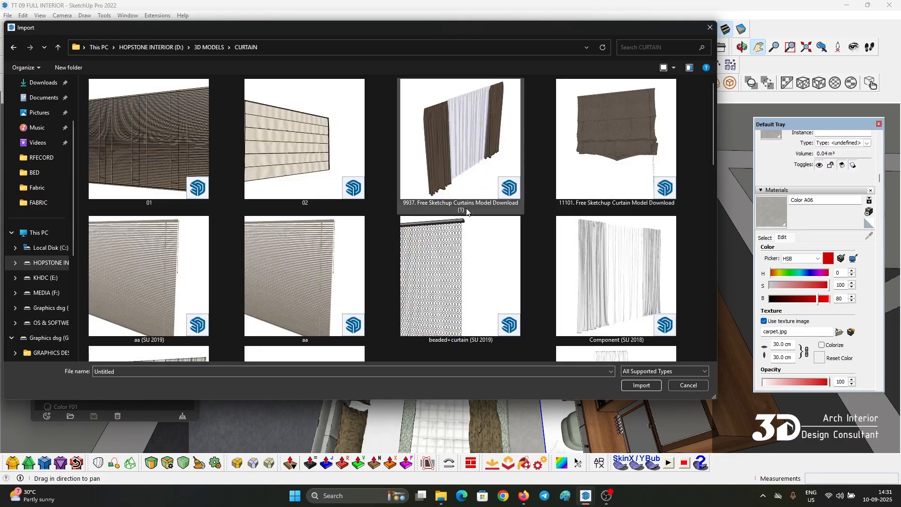
{"action": "scroll", "coordinate": [621, 159], "scroll_direction": "down", "scroll_amount": 5}
{"action": "double_click", "coordinate": [620, 160]}
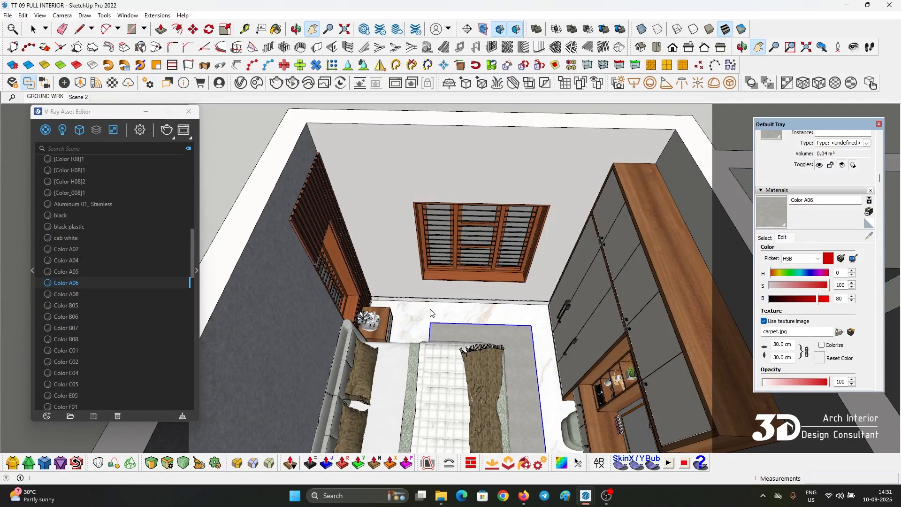
Move the imported curtain into the corner between the window wall and the grey headboard wall, aligned with the wall top.
{"action": "scroll", "coordinate": [430, 312], "scroll_direction": "down", "scroll_amount": 5}
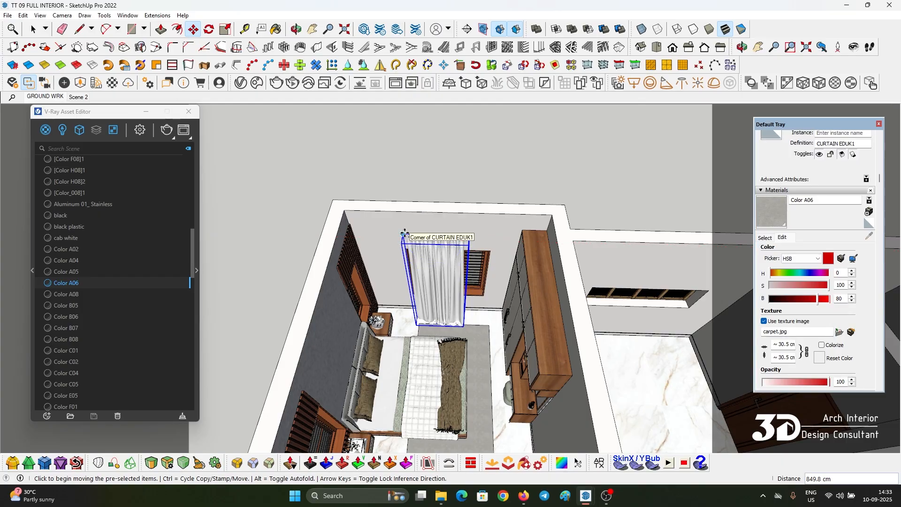
{"action": "left_click", "coordinate": [348, 214]}
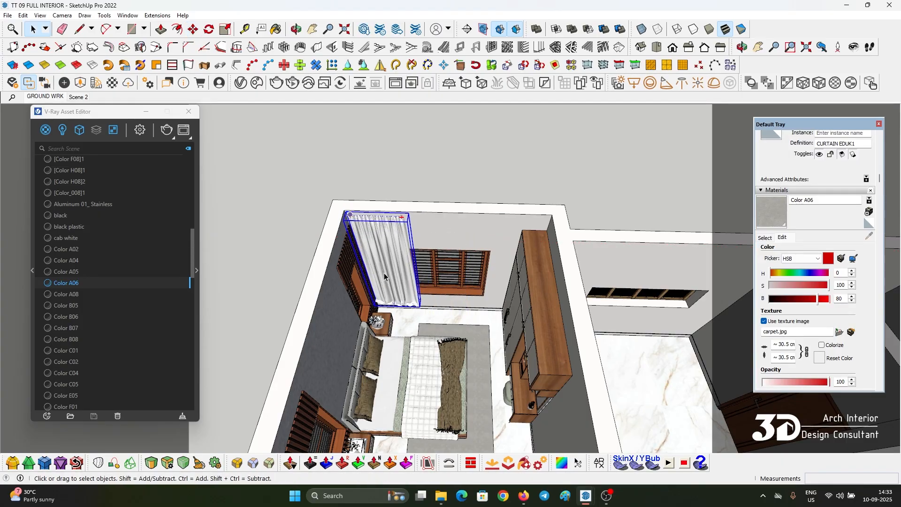
{"action": "scroll", "coordinate": [384, 276], "scroll_direction": "up", "scroll_amount": 3}
{"action": "key", "text": "m"}
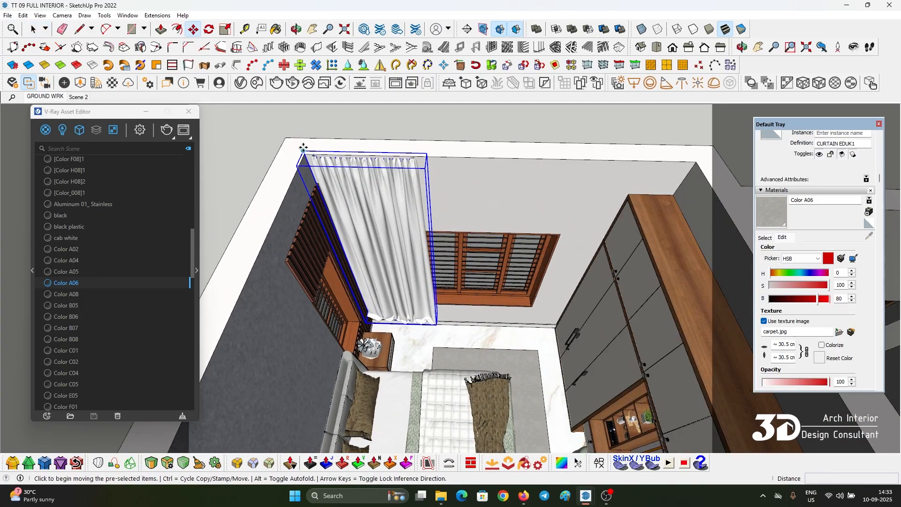
{"action": "scroll", "coordinate": [303, 149], "scroll_direction": "up", "scroll_amount": 2}
{"action": "left_click", "coordinate": [303, 152]}
{"action": "scroll", "coordinate": [303, 159], "scroll_direction": "down", "scroll_amount": 1}
{"action": "key", "text": "space"}
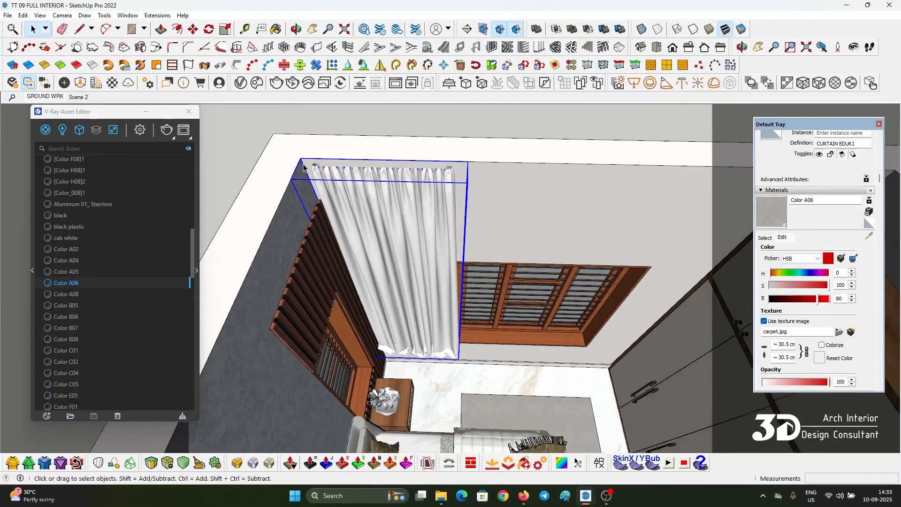
Copy the curtain about 185 cm along the window wall to its wardrobe end, and place another copy between the two.
{"action": "scroll", "coordinate": [303, 167], "scroll_direction": "up", "scroll_amount": 2}
{"action": "scroll", "coordinate": [439, 291], "scroll_direction": "down", "scroll_amount": 3}
{"action": "key", "text": "m"}
{"action": "left_click", "coordinate": [411, 177]}
{"action": "key", "text": "ctrl"}
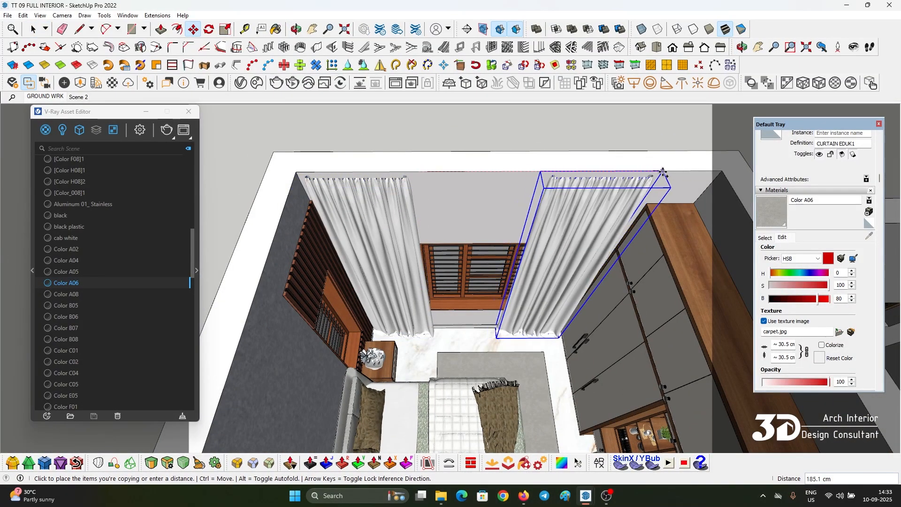
{"action": "left_click", "coordinate": [663, 172]}
{"action": "scroll", "coordinate": [663, 171], "scroll_direction": "down", "scroll_amount": 1}
{"action": "left_click", "coordinate": [670, 191]}
{"action": "key", "text": "ctrl"}
{"action": "left_click", "coordinate": [503, 191]}
{"action": "key", "text": "space"}
Group the three curtains on the window wall together.
{"action": "middle_click_drag", "start_coordinate": [503, 197], "coordinate": [467, 266]}
{"action": "left_click", "coordinate": [467, 266]}
{"action": "left_click", "coordinate": [579, 286], "text": "ctrl"}
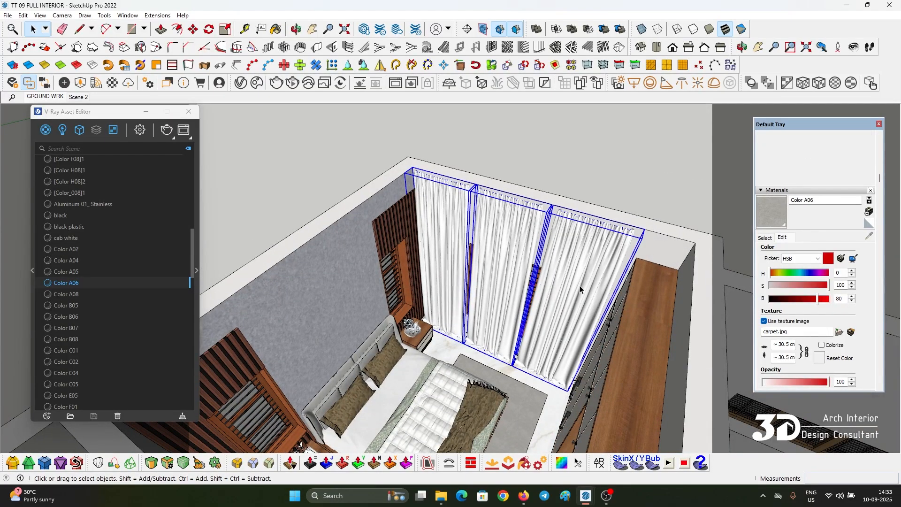
{"action": "key", "text": "ctrl+g"}
{"action": "left_click", "coordinate": [577, 195]}
Paint the two outer curtains inside the curtain group with Color A08.
{"action": "scroll", "coordinate": [580, 193], "scroll_direction": "down", "scroll_amount": 1}
{"action": "middle_click_drag", "start_coordinate": [503, 261], "coordinate": [513, 308]}
{"action": "scroll", "coordinate": [593, 295], "scroll_direction": "up", "scroll_amount": 4}
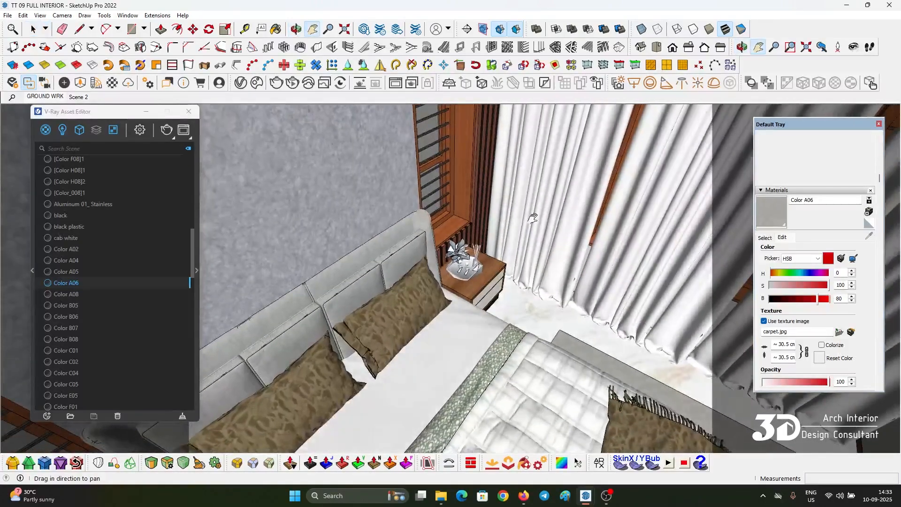
{"action": "left_click", "coordinate": [766, 238]}
{"action": "left_click", "coordinate": [844, 294]}
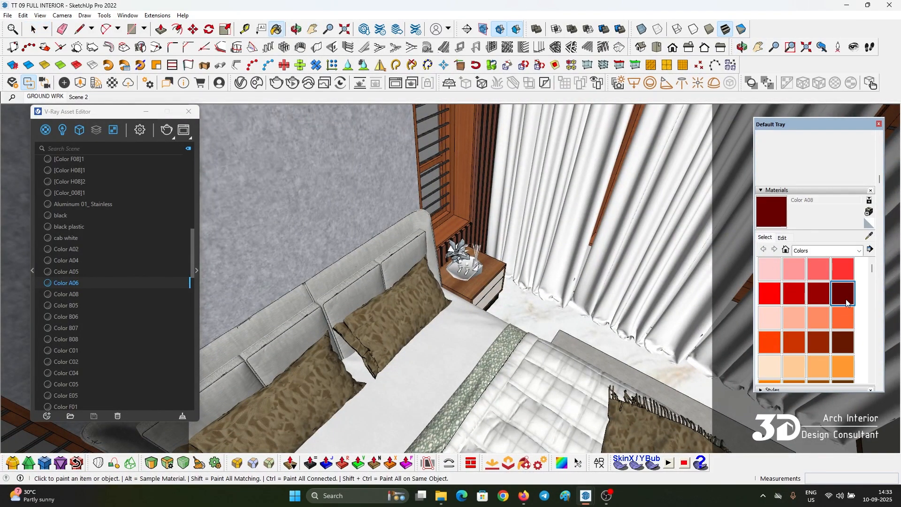
{"action": "middle_click_drag", "start_coordinate": [610, 216], "coordinate": [405, 262]}
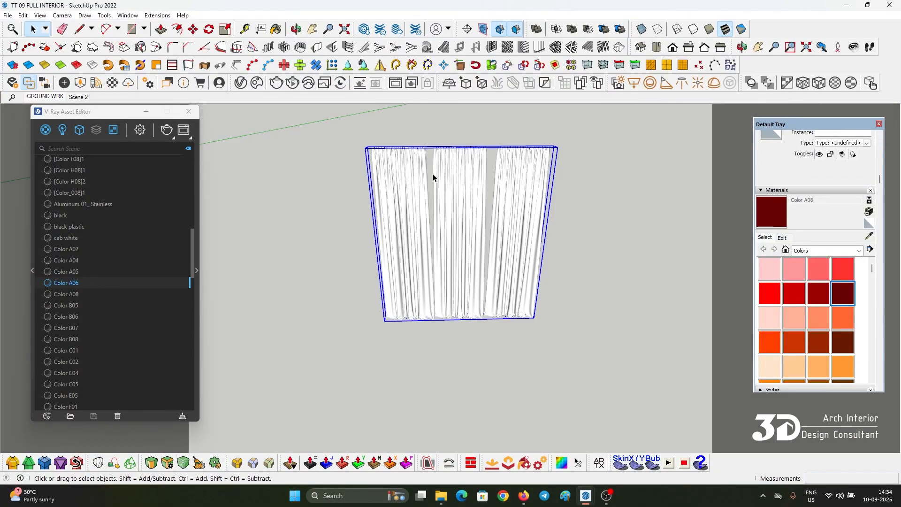
{"action": "scroll", "coordinate": [433, 174], "scroll_direction": "up", "scroll_amount": 2}
{"action": "middle_click_drag", "start_coordinate": [433, 174], "coordinate": [433, 228]}
{"action": "double_click", "coordinate": [466, 176]}
{"action": "left_click", "coordinate": [393, 179]}
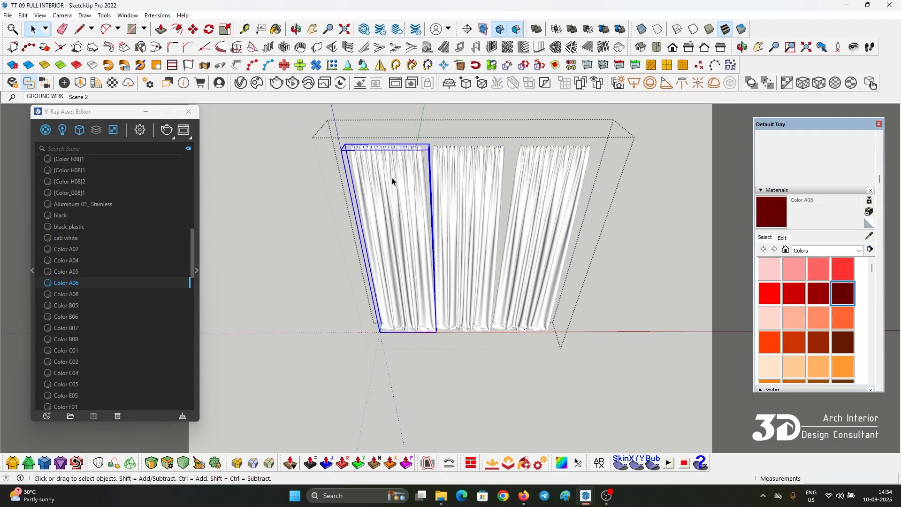
{"action": "scroll", "coordinate": [387, 164], "scroll_direction": "up", "scroll_amount": 3}
{"action": "key", "text": "b"}
{"action": "left_click", "coordinate": [401, 168]}
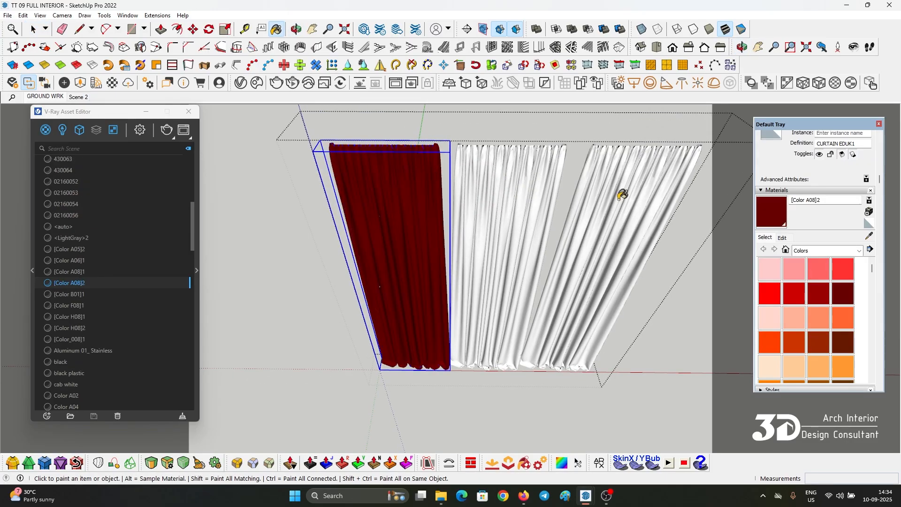
{"action": "left_click", "coordinate": [639, 174]}
{"action": "mouse_move", "coordinate": [638, 175]}
{"action": "middle_mouse_down"}
{"action": "mouse_move", "coordinate": [600, 216]}
{"action": "mouse_move", "coordinate": [604, 331]}
{"action": "mouse_move", "coordinate": [618, 305]}
{"action": "mouse_move", "coordinate": [518, 196]}
{"action": "middle_mouse_up"}
Paint the middle curtain with Color D08.
{"action": "scroll", "coordinate": [840, 337], "scroll_direction": "down", "scroll_amount": 3}
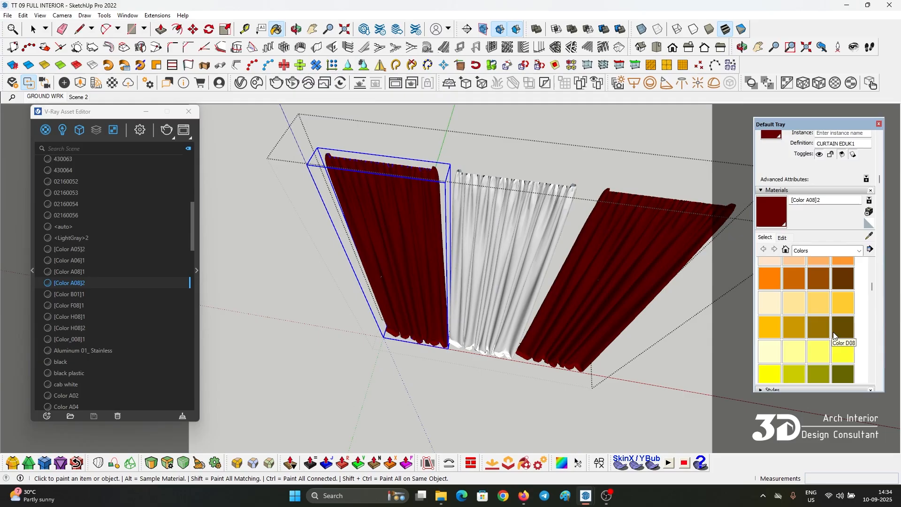
{"action": "left_click", "coordinate": [843, 328]}
{"action": "left_click", "coordinate": [484, 202]}
{"action": "mouse_move", "coordinate": [484, 202]}
{"action": "middle_mouse_down"}
{"action": "mouse_move", "coordinate": [554, 229]}
{"action": "mouse_move", "coordinate": [539, 247]}
{"action": "middle_mouse_up"}
Widen the middle curtain on both sides, by factors of about 1.06 and 1.04, and leave the curtain group.
{"action": "key", "text": "space"}
{"action": "left_click", "coordinate": [534, 218]}
{"action": "key", "text": "s"}
{"action": "left_click", "coordinate": [534, 278]}
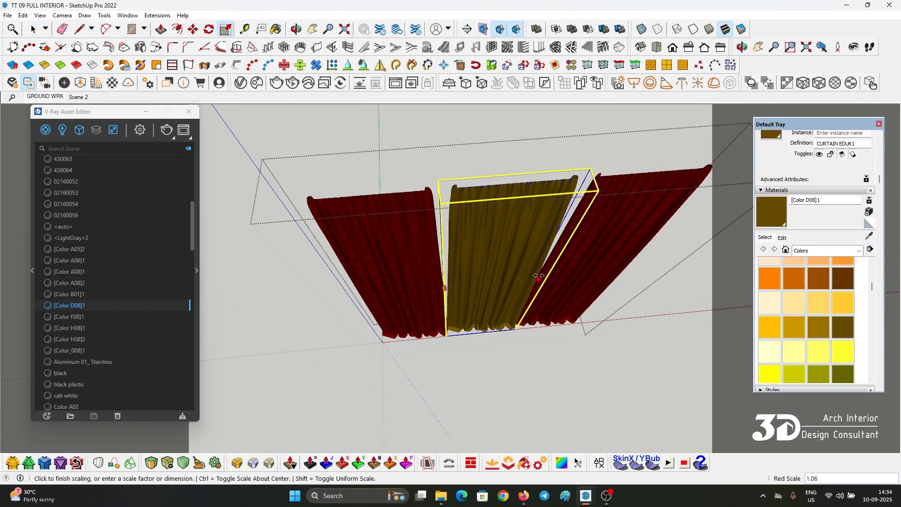
{"action": "left_click", "coordinate": [542, 277]}
{"action": "left_click", "coordinate": [446, 283]}
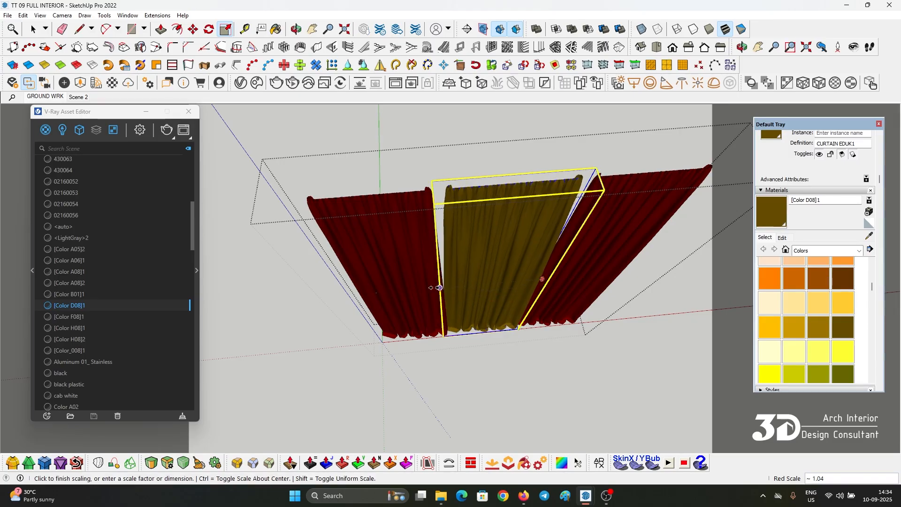
{"action": "left_click", "coordinate": [438, 281]}
{"action": "key", "text": "space"}
{"action": "scroll", "coordinate": [394, 195], "scroll_direction": "down", "scroll_amount": 3}
{"action": "key", "text": "Escape"}
{"action": "left_click", "coordinate": [423, 232]}
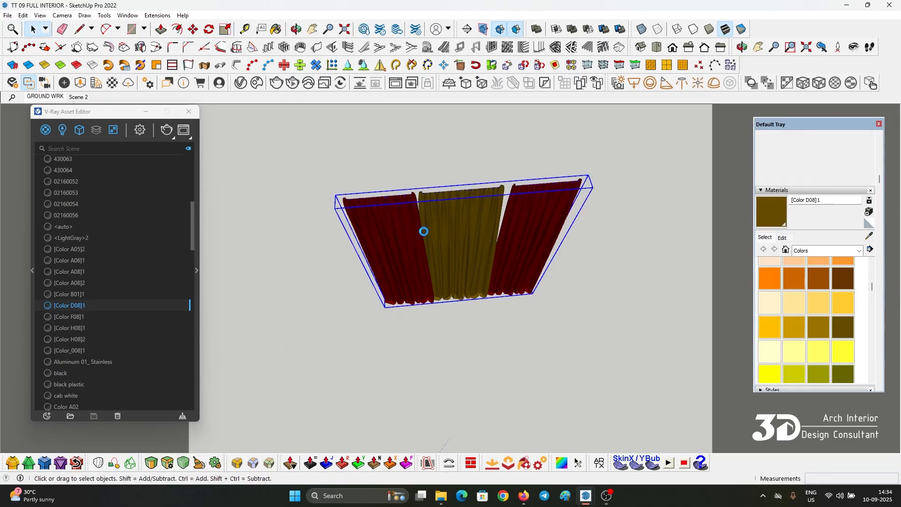
Switch to Chrome and run a Google image search for "white fabric texture hd".
{"action": "left_click", "coordinate": [506, 497]}
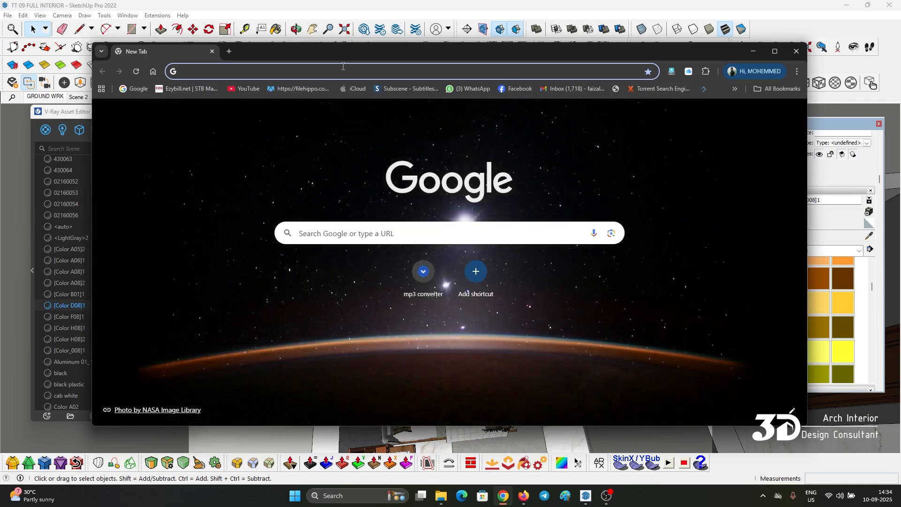
{"action": "left_click", "coordinate": [343, 67]}
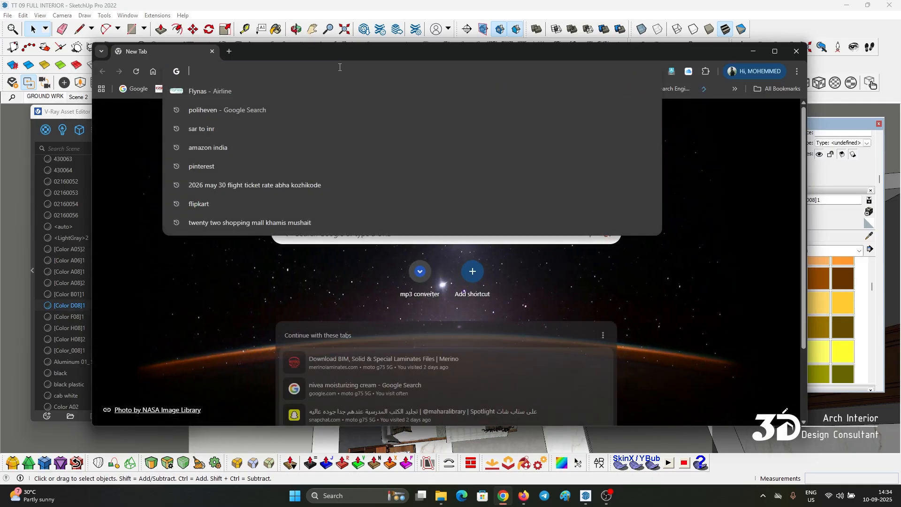
{"action": "type", "text": "whit"}
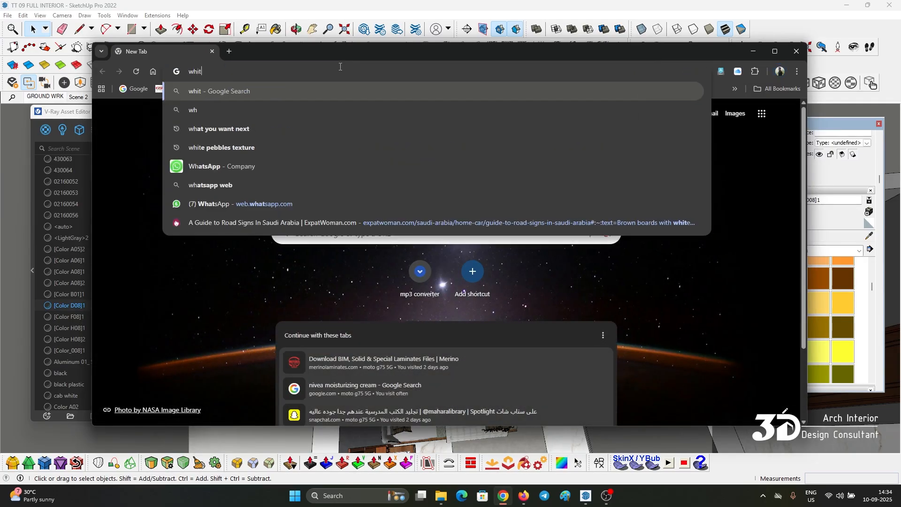
{"action": "type", "text": "e fabric"}
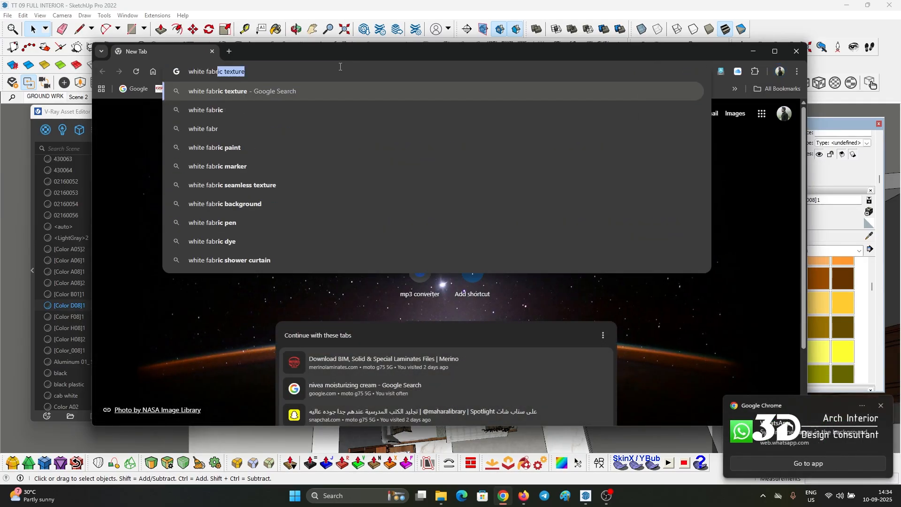
{"action": "type", "text": " tex"}
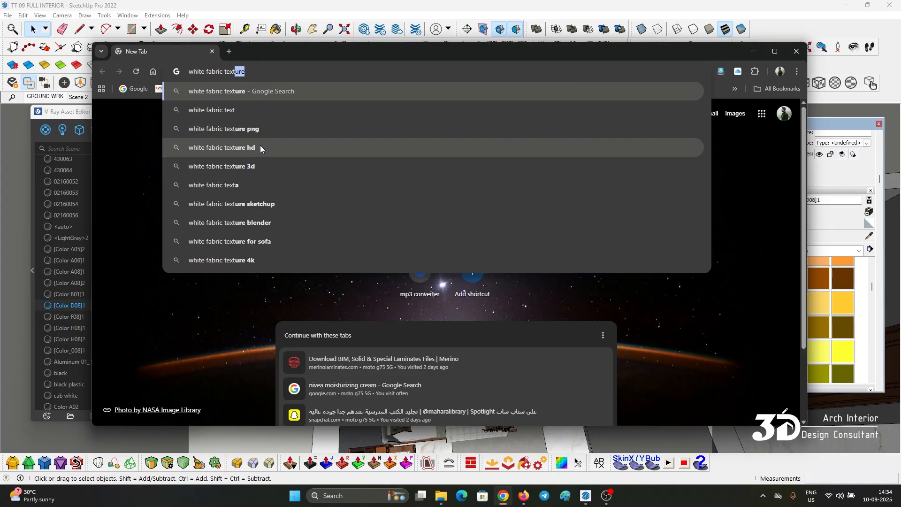
{"action": "left_click", "coordinate": [260, 147]}
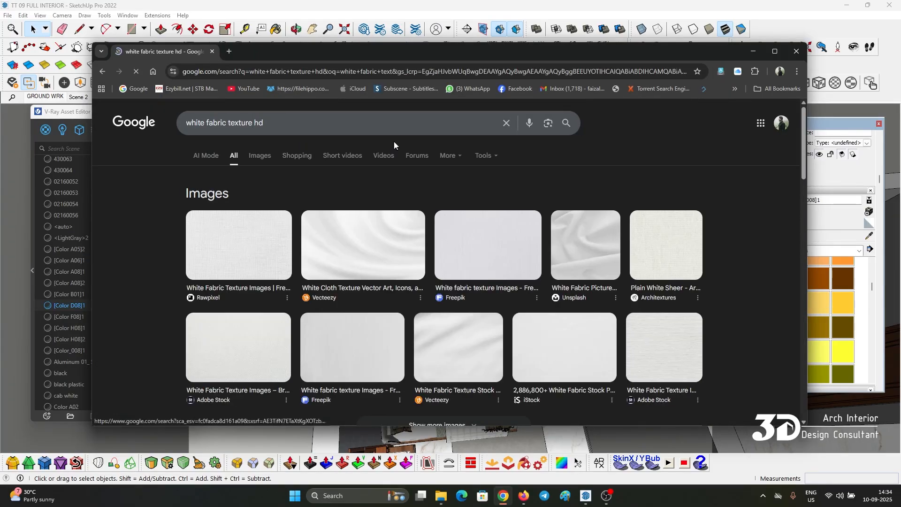
{"action": "left_click", "coordinate": [261, 155]}
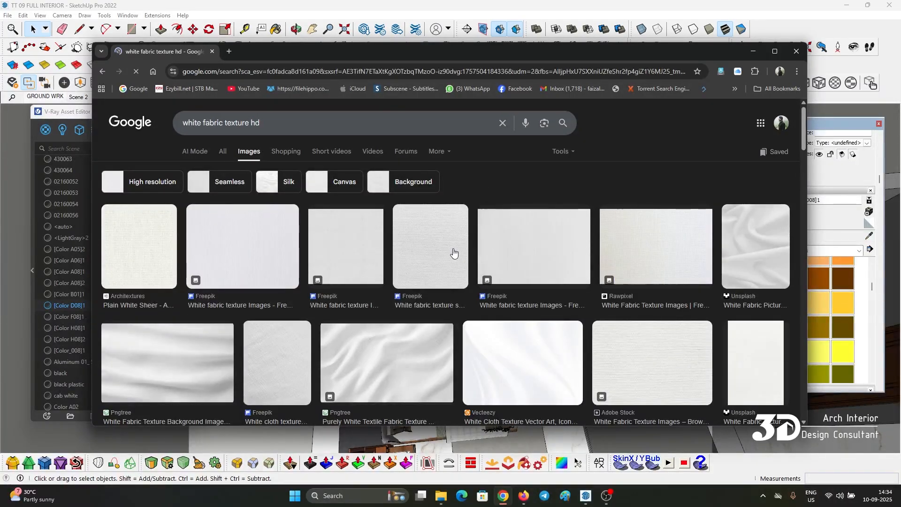
Open the seamless white fabric texture results from Freepik and Everypixel in new tabs.
{"action": "right_click", "coordinate": [430, 255]}
{"action": "left_click", "coordinate": [436, 264]}
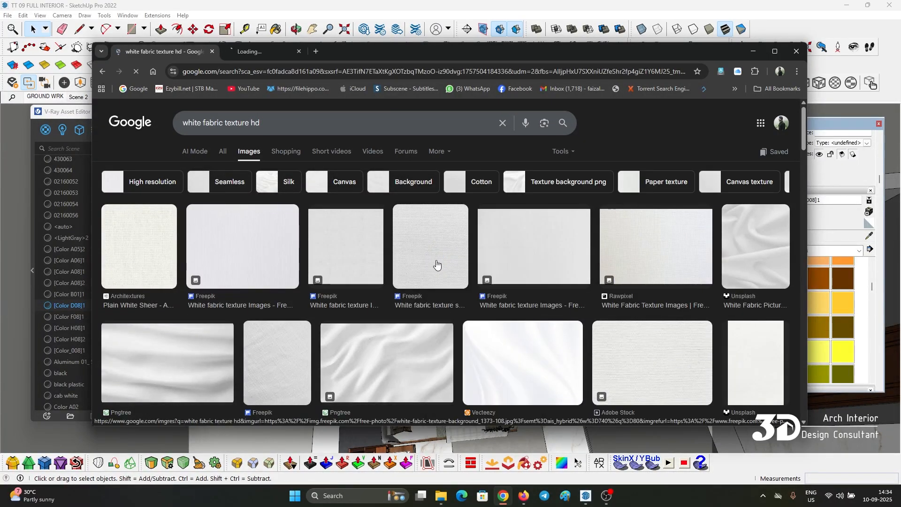
{"action": "scroll", "coordinate": [436, 265], "scroll_direction": "down", "scroll_amount": 2}
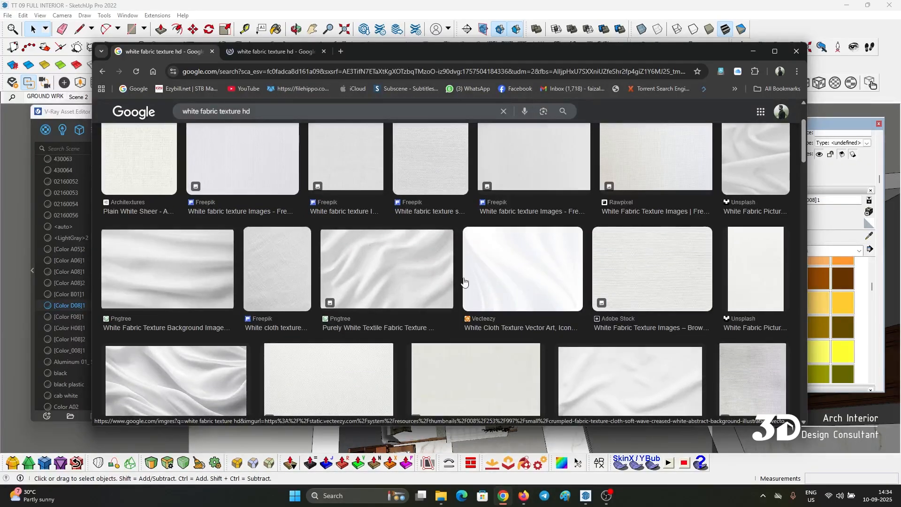
{"action": "scroll", "coordinate": [464, 282], "scroll_direction": "down", "scroll_amount": 5}
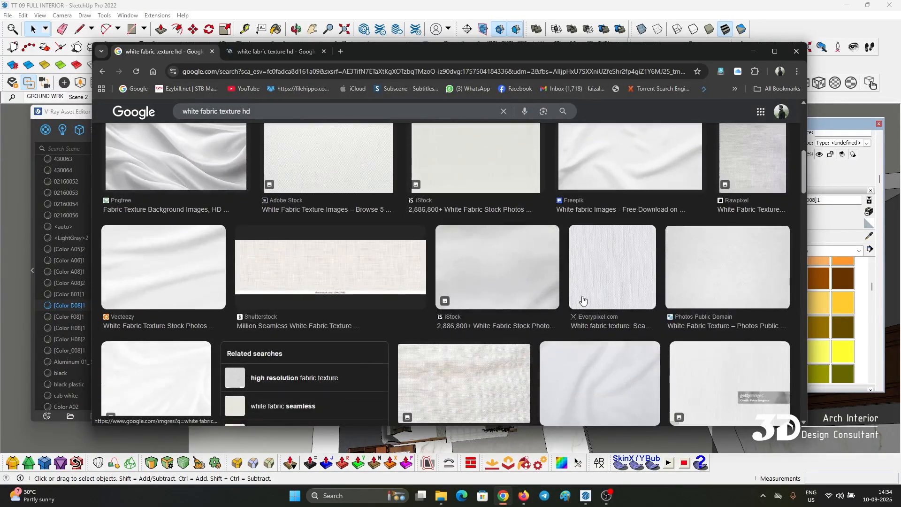
{"action": "right_click", "coordinate": [583, 299]}
{"action": "left_click", "coordinate": [610, 266]}
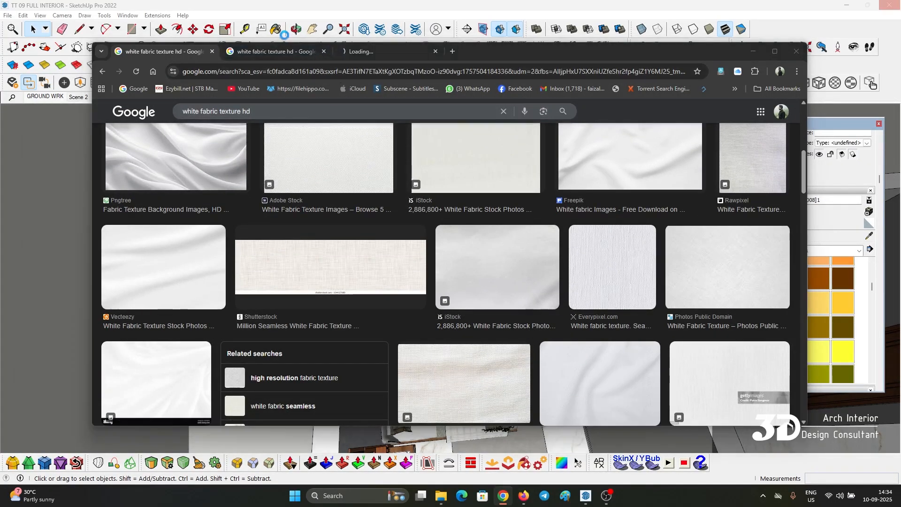
Compare the Freepik and Everypixel fabric textures and save the Everypixel image to the Downloads folder.
{"action": "left_click", "coordinate": [271, 53]}
{"action": "left_click", "coordinate": [367, 53]}
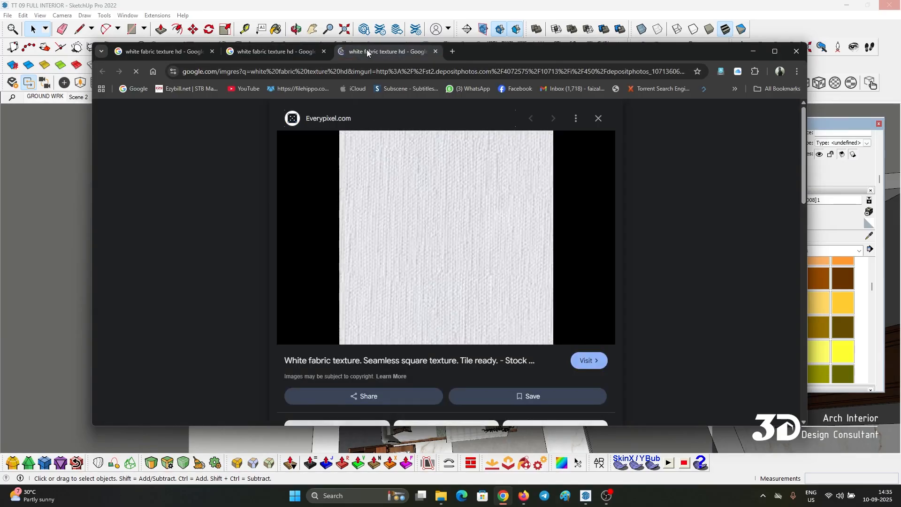
{"action": "left_click", "coordinate": [301, 51]}
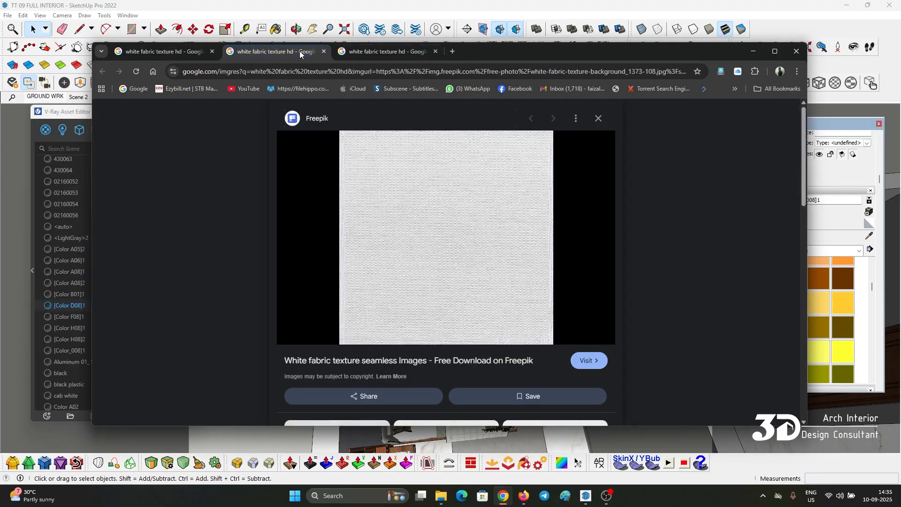
{"action": "left_click", "coordinate": [358, 52]}
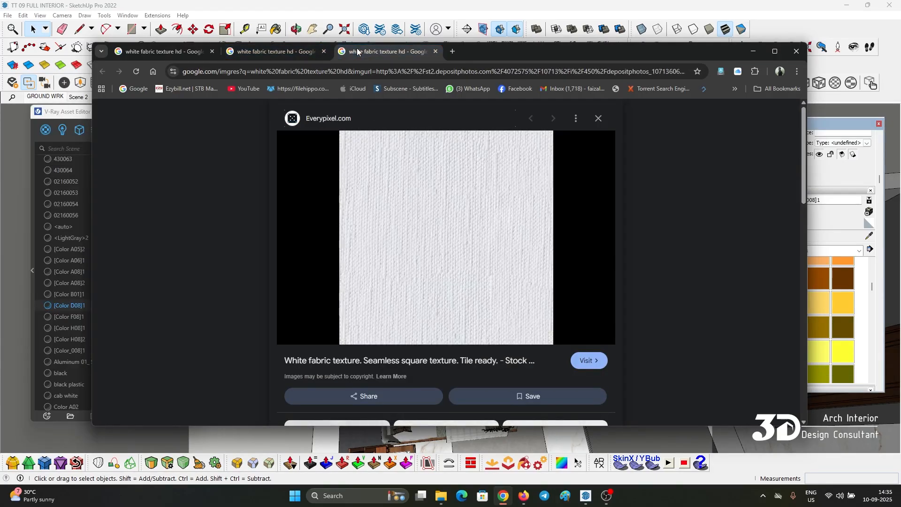
{"action": "right_click", "coordinate": [422, 228]}
{"action": "left_click", "coordinate": [463, 330]}
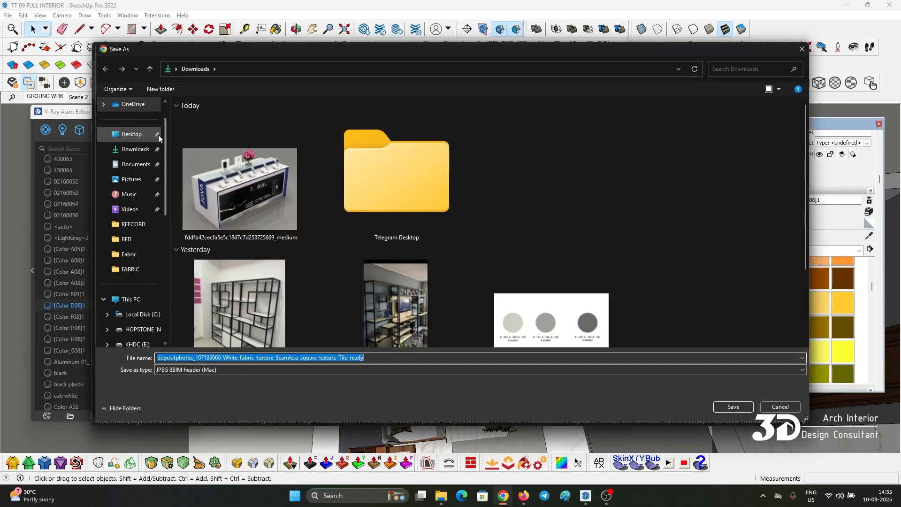
{"action": "left_click", "coordinate": [137, 150]}
{"action": "left_click", "coordinate": [743, 409]}
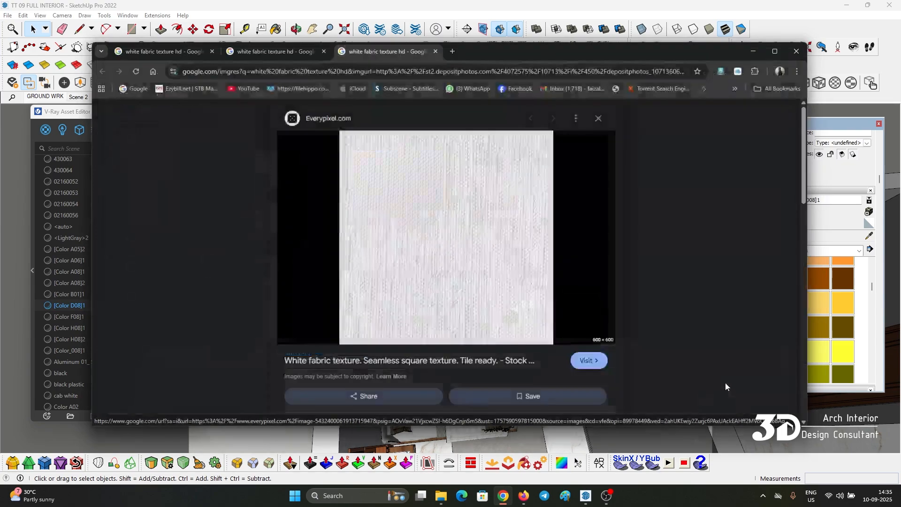
Switch back to SketchUp and try to load the downloaded depositphotos white fabric image as the texture of Color D08.
{"action": "left_click", "coordinate": [753, 51]}
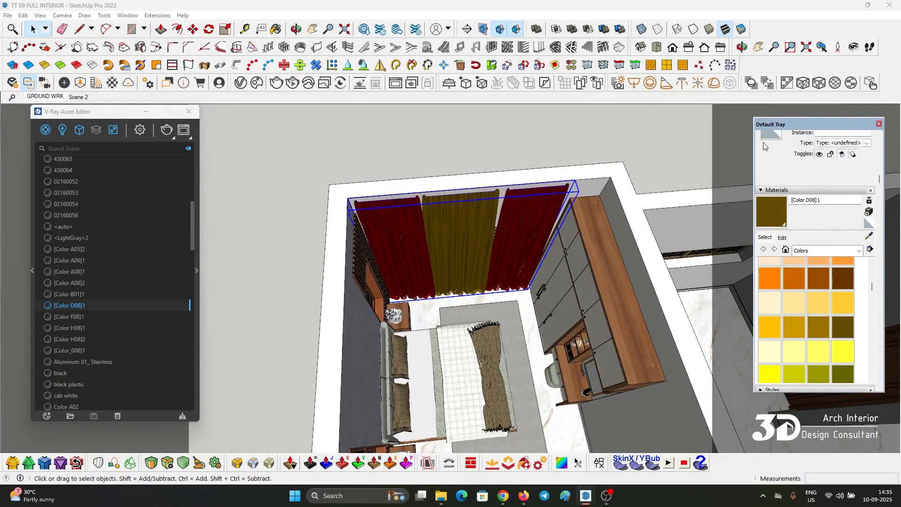
{"action": "left_click", "coordinate": [783, 237]}
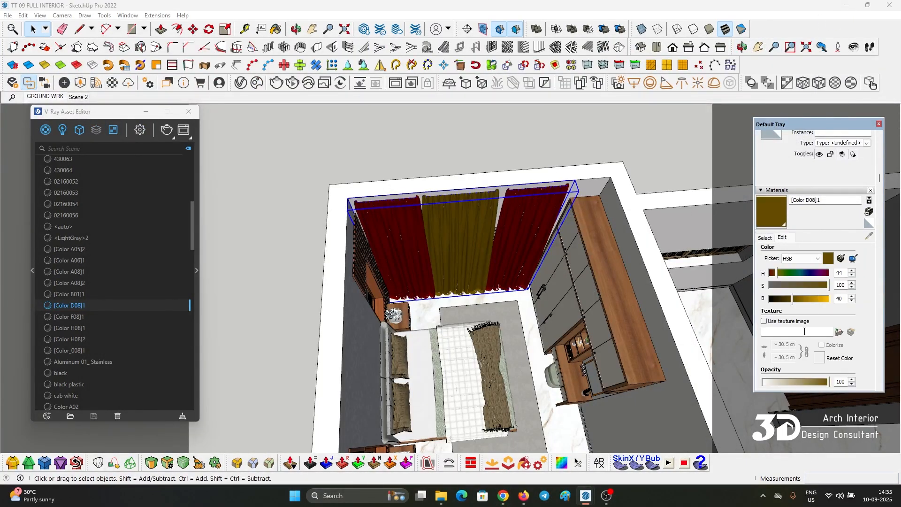
{"action": "left_click", "coordinate": [775, 325]}
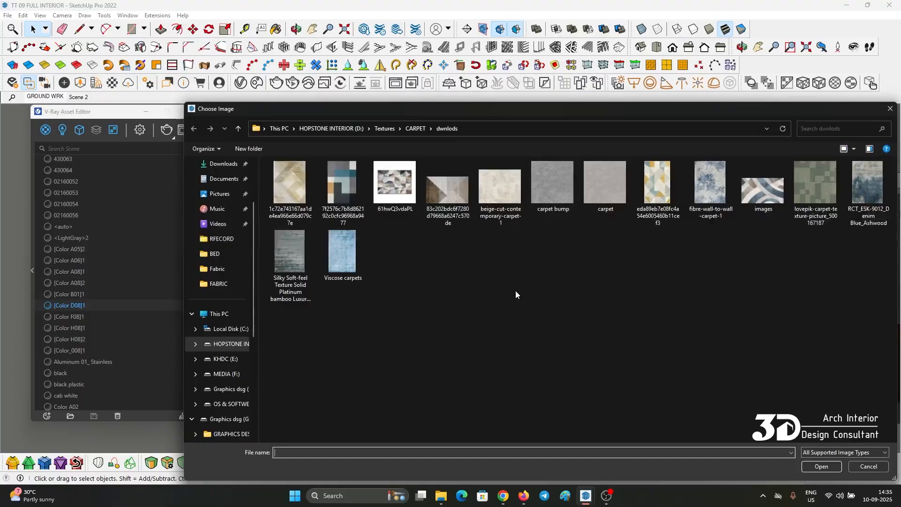
{"action": "left_click", "coordinate": [221, 164]}
{"action": "double_click", "coordinate": [361, 216]}
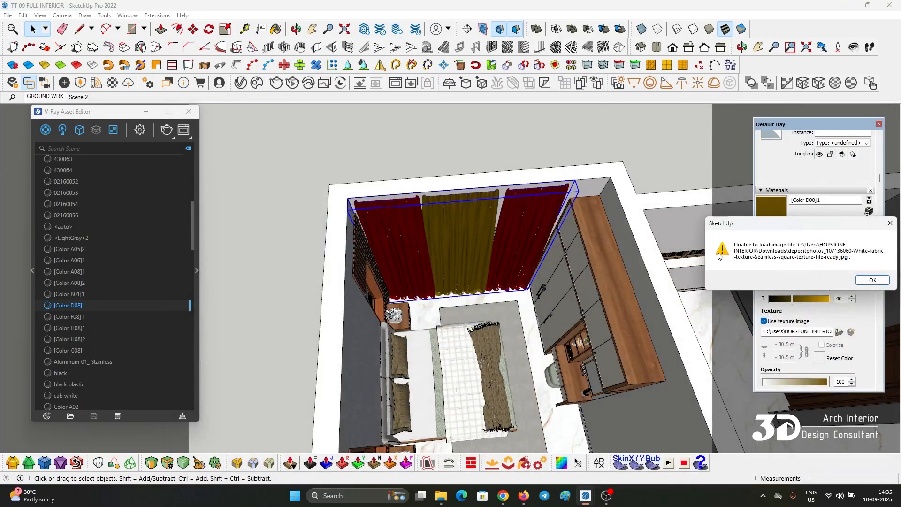
{"action": "left_click", "coordinate": [868, 280]}
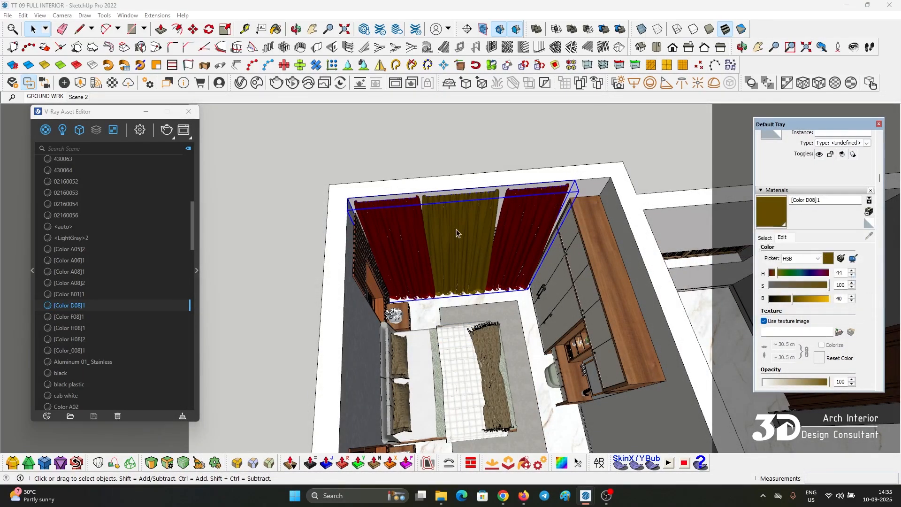
{"action": "left_click", "coordinate": [839, 333]}
{"action": "left_click", "coordinate": [314, 227]}
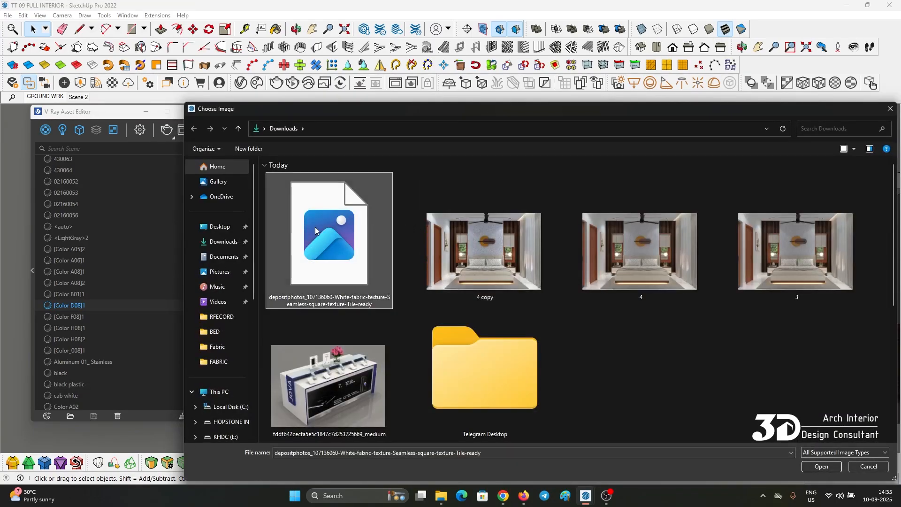
{"action": "double_click", "coordinate": [314, 227]}
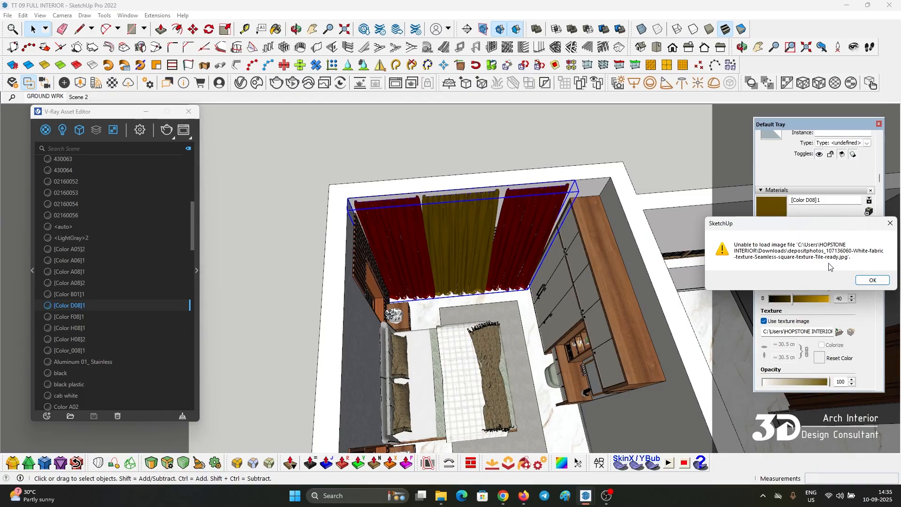
{"action": "left_click", "coordinate": [871, 280]}
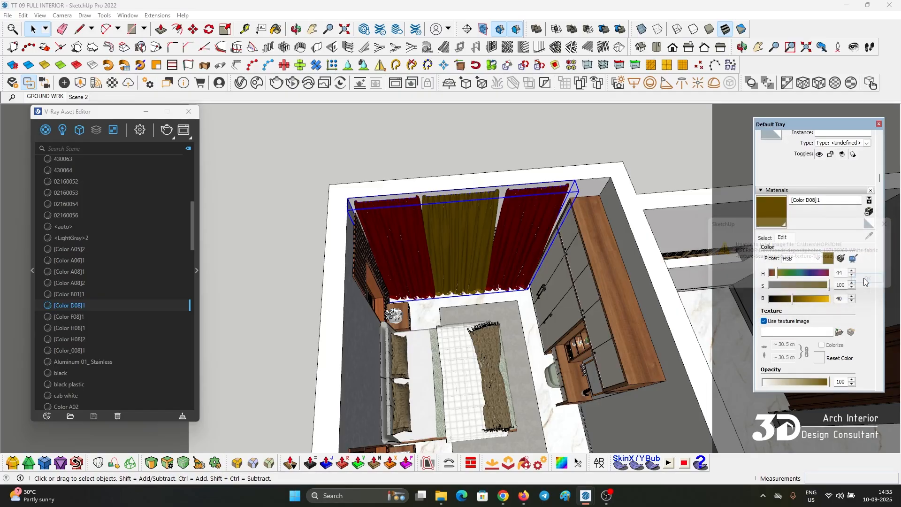
Switch to Chrome and copy the Everypixel white fabric texture image.
{"action": "left_click", "coordinate": [503, 497]}
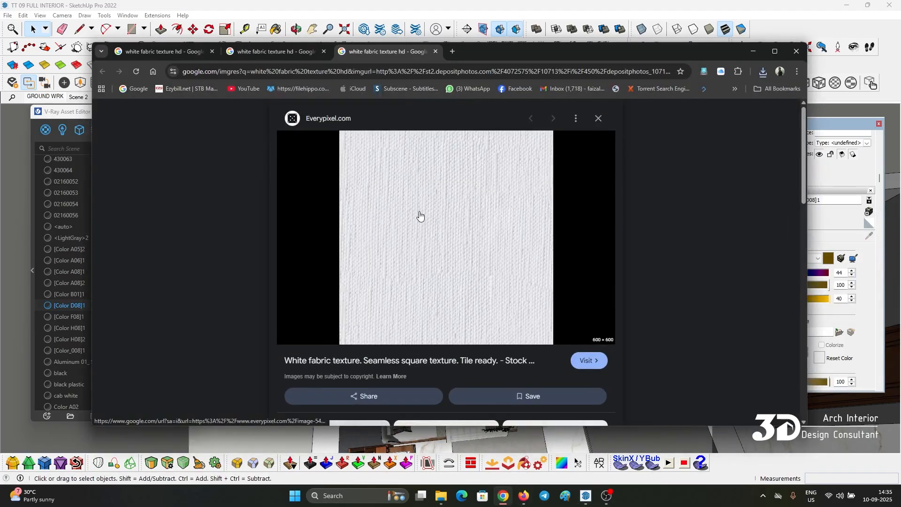
{"action": "right_click", "coordinate": [401, 216]}
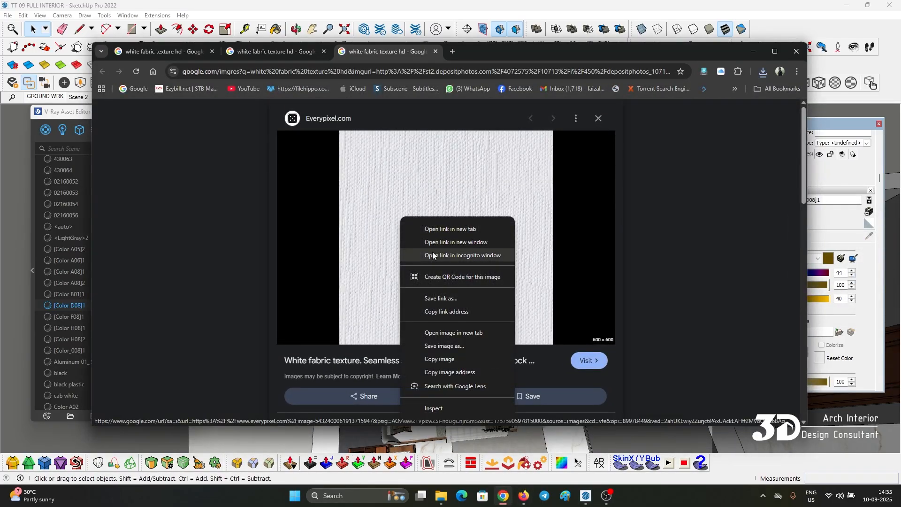
{"action": "left_click", "coordinate": [449, 359]}
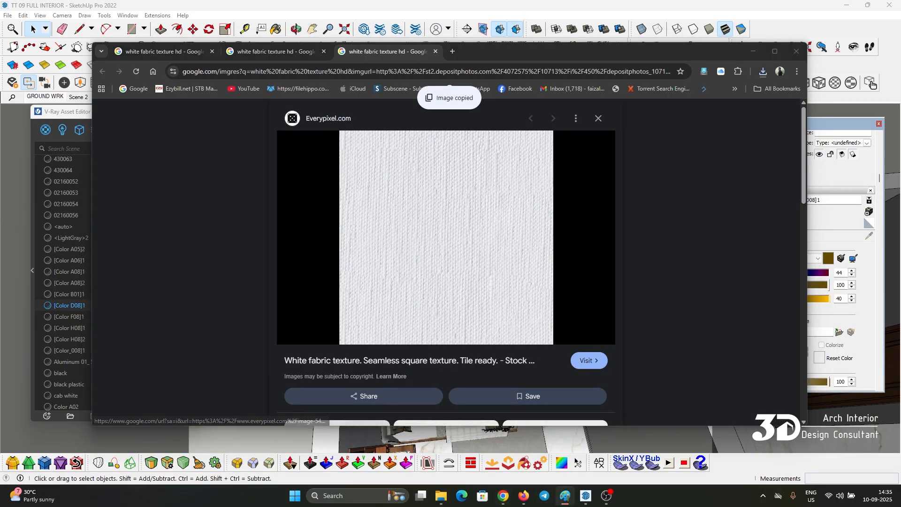
Paste the copied fabric texture into a maximized Paint window and crop the canvas to it.
{"action": "left_click_drag", "start_coordinate": [900, 94], "coordinate": [57, 124]}
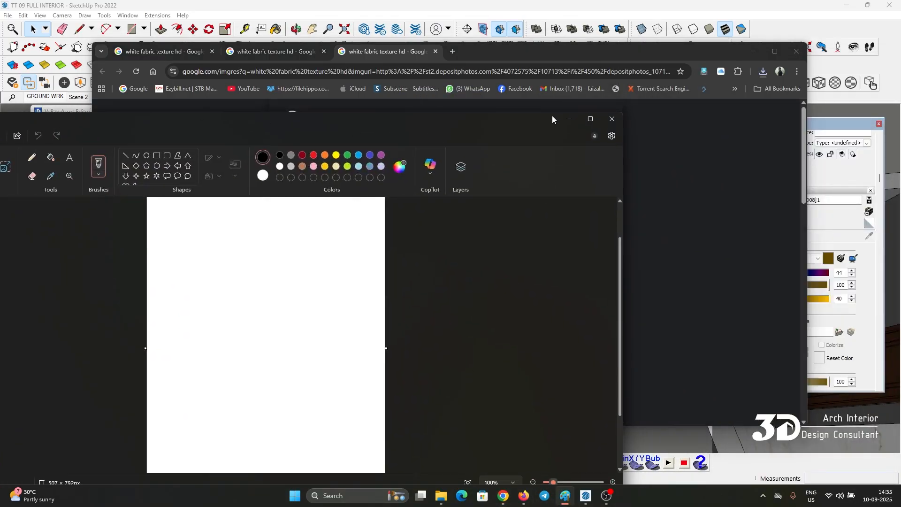
{"action": "left_click", "coordinate": [591, 120]}
{"action": "key", "text": "ctrl+v"}
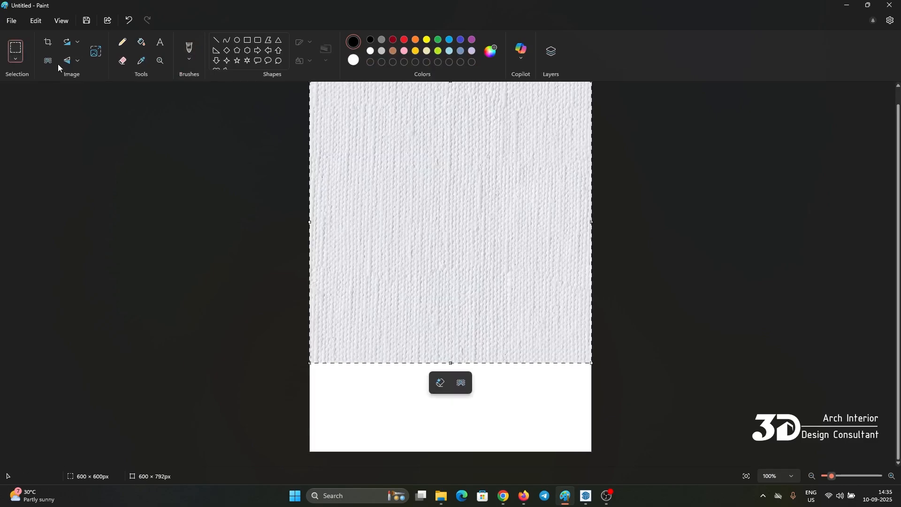
{"action": "left_click", "coordinate": [47, 47]}
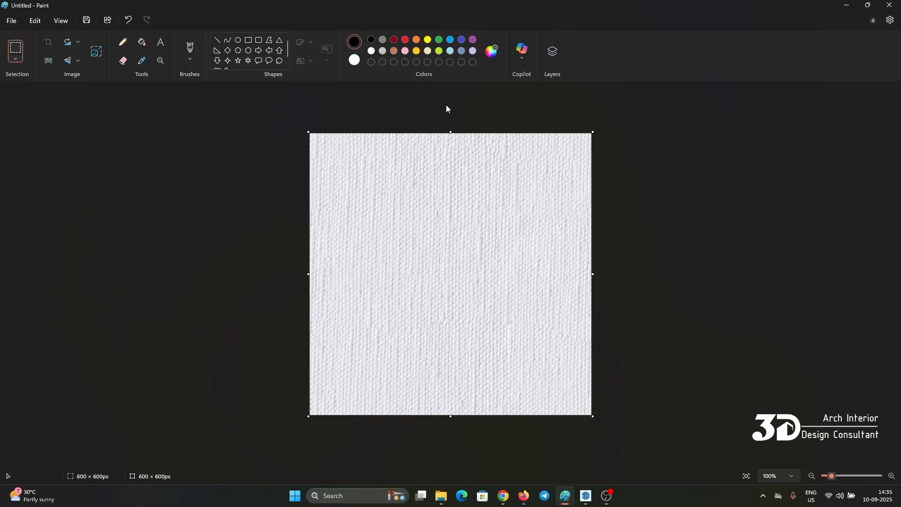
Save the cropped texture as a JPEG named fdwasfdsg in the Downloads folder.
{"action": "left_click", "coordinate": [11, 20]}
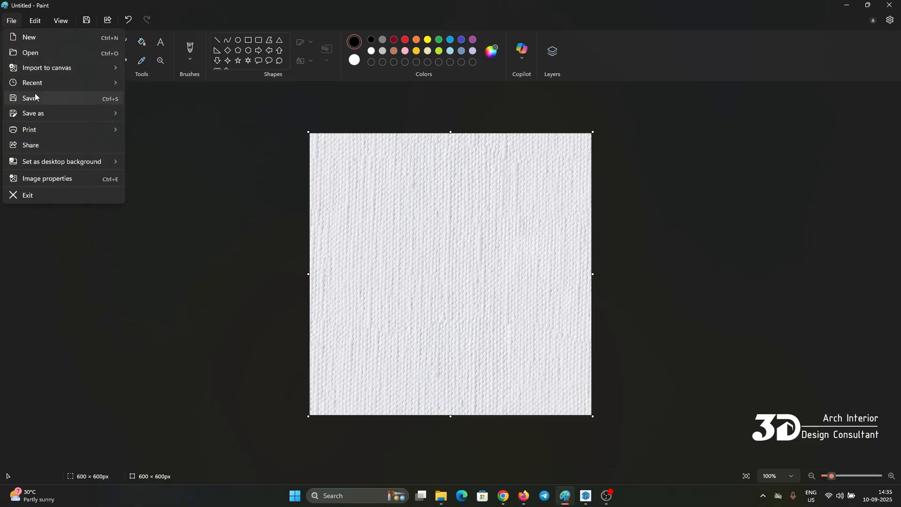
{"action": "left_click", "coordinate": [161, 129]}
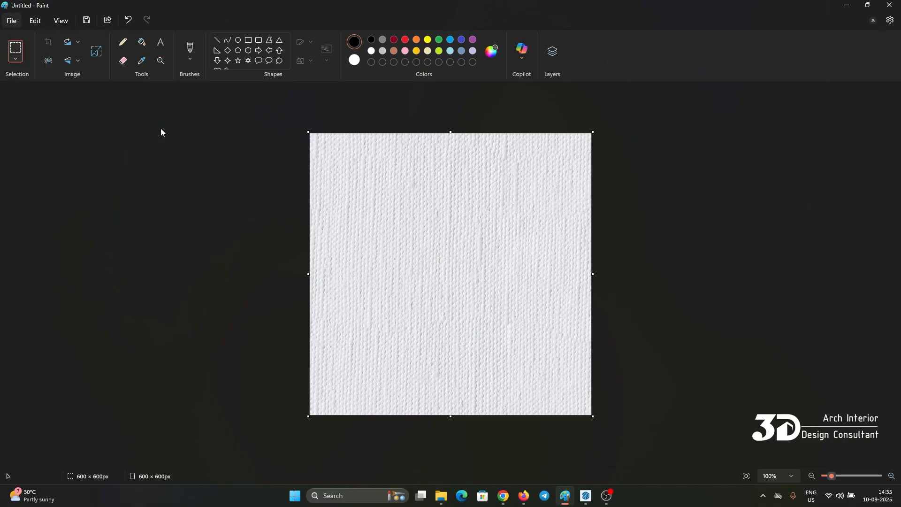
{"action": "scroll", "coordinate": [176, 282], "scroll_direction": "up", "scroll_amount": 5}
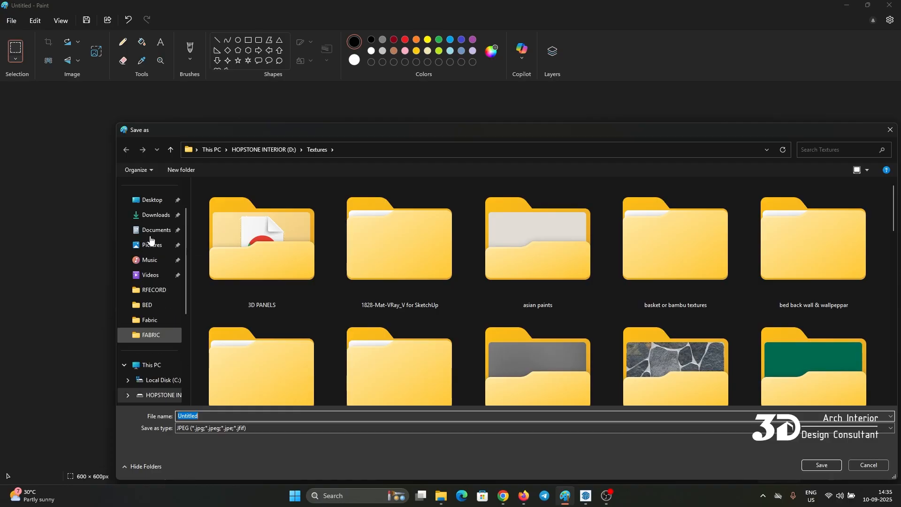
{"action": "left_click", "coordinate": [152, 262]}
{"action": "left_click", "coordinate": [280, 416]}
{"action": "type", "text": "fdwasfdsg"}
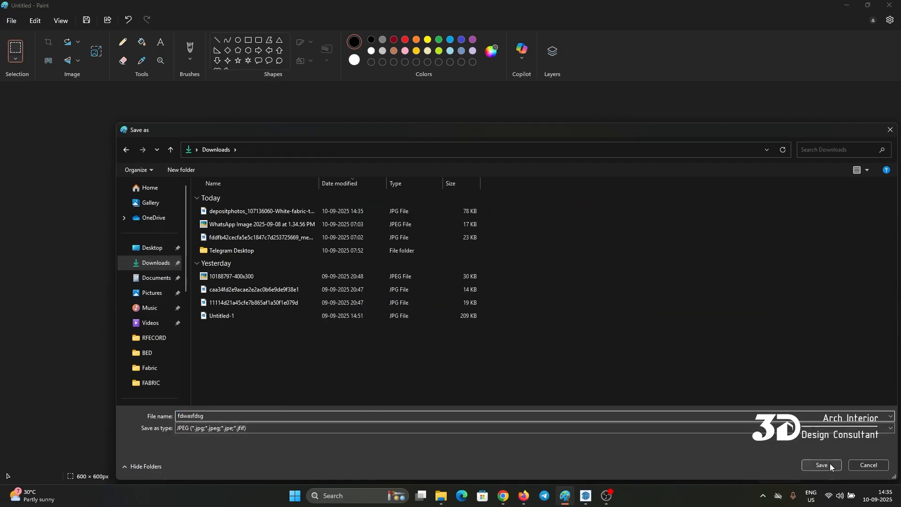
{"action": "left_click", "coordinate": [829, 466]}
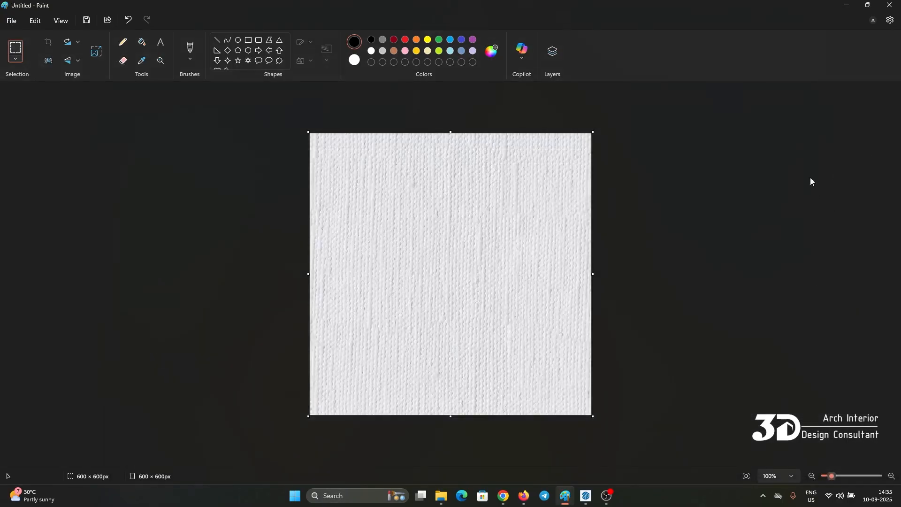
Return to SketchUp and load fdwasfdsg.jpg as the texture image of Color D08.
{"action": "left_click", "coordinate": [854, 5]}
{"action": "left_click", "coordinate": [755, 51]}
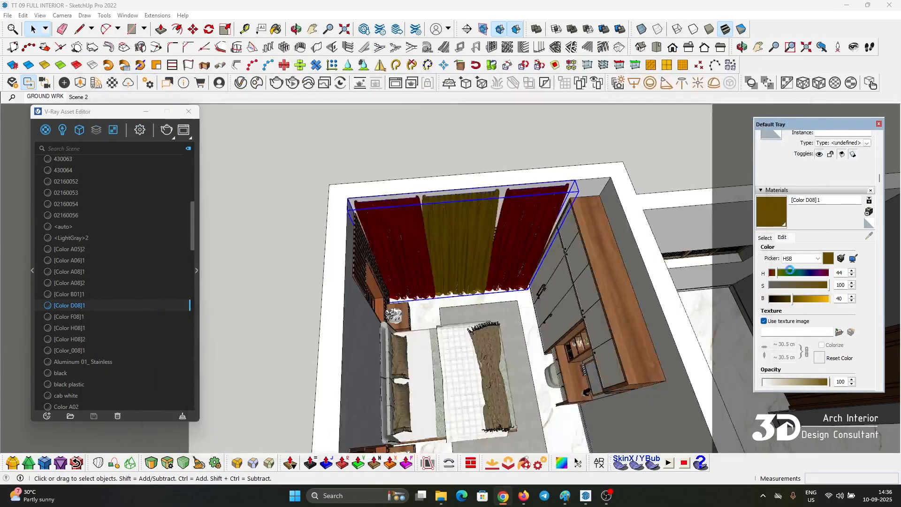
{"action": "left_click", "coordinate": [839, 332]}
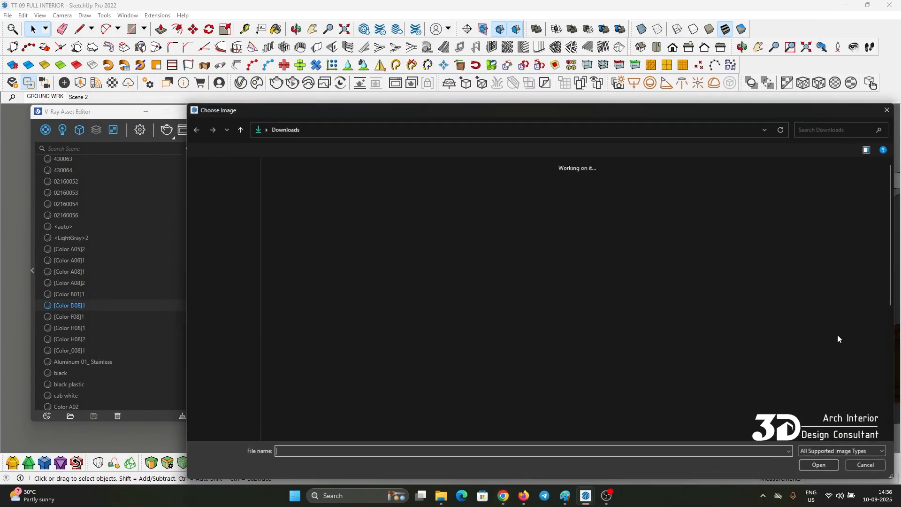
{"action": "double_click", "coordinate": [362, 215]}
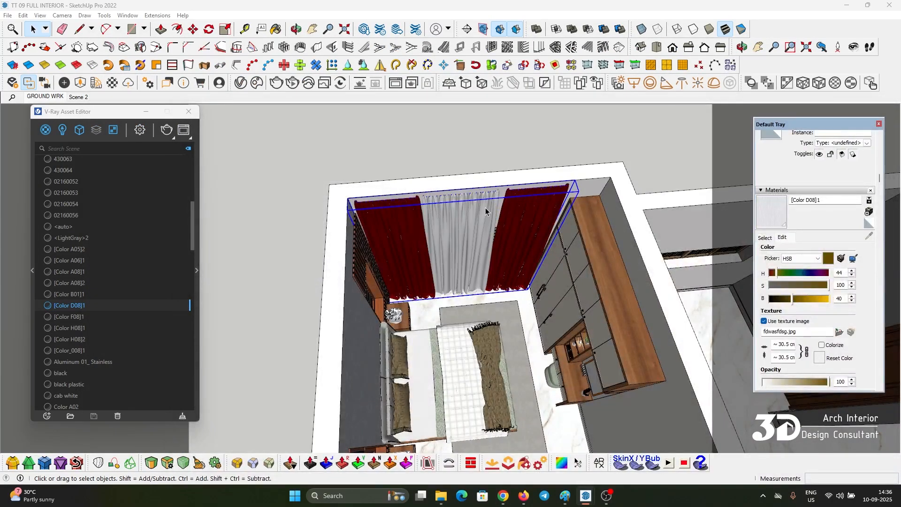
Examine the white fabric texture on the middle curtain up close, opening the curtain group and leaving it again.
{"action": "scroll", "coordinate": [485, 207], "scroll_direction": "up", "scroll_amount": 5}
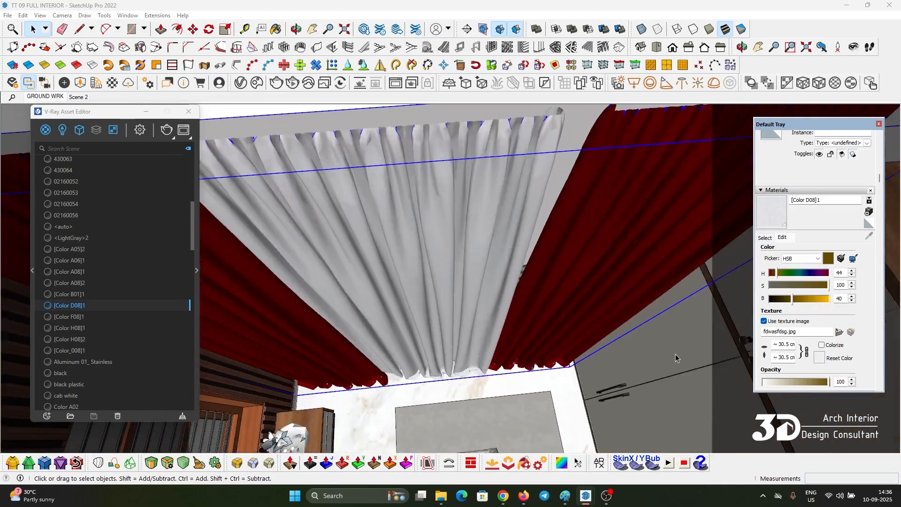
{"action": "mouse_move", "coordinate": [676, 358]}
{"action": "middle_mouse_down"}
{"action": "mouse_move", "coordinate": [617, 235]}
{"action": "mouse_move", "coordinate": [412, 222]}
{"action": "middle_mouse_up"}
{"action": "scroll", "coordinate": [469, 292], "scroll_direction": "up", "scroll_amount": 2}
{"action": "double_click", "coordinate": [409, 197]}
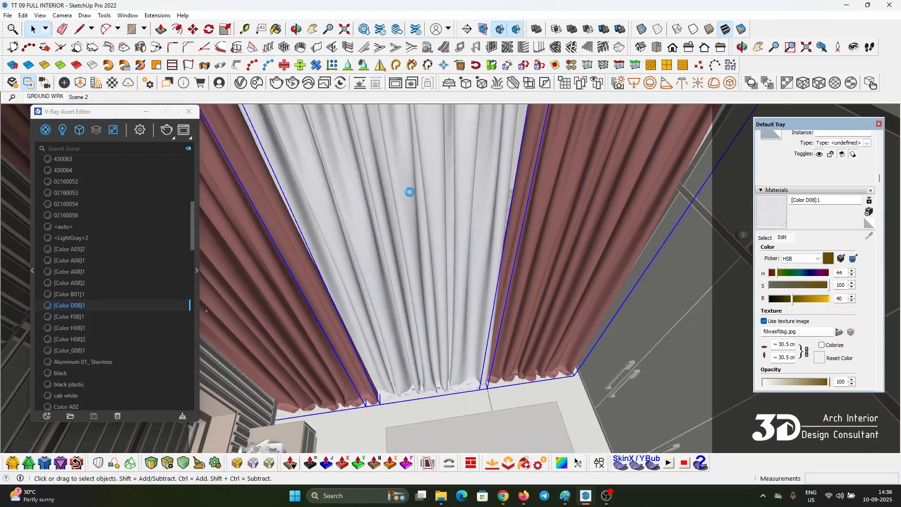
{"action": "left_click", "coordinate": [409, 194]}
{"action": "right_click", "coordinate": [408, 192]}
{"action": "left_click", "coordinate": [445, 294]}
{"action": "scroll", "coordinate": [448, 277], "scroll_direction": "down", "scroll_amount": 6}
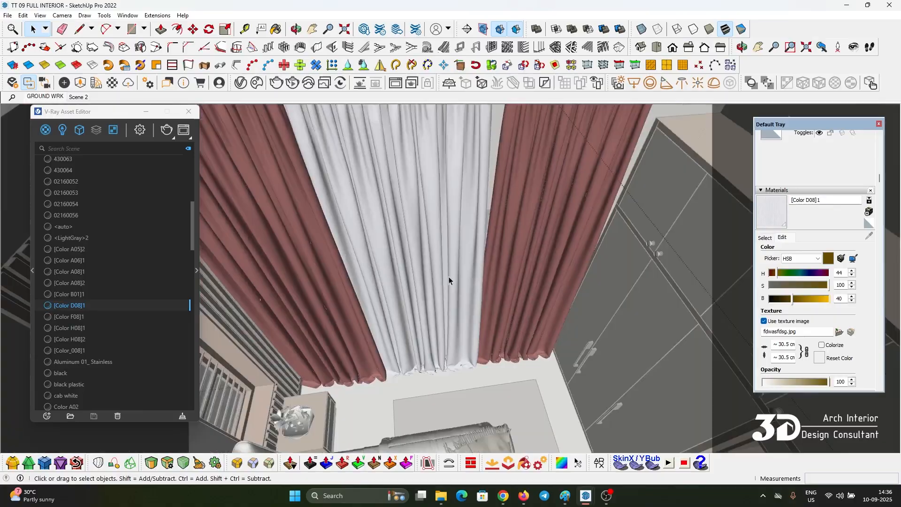
{"action": "key", "text": "Escape"}
{"action": "scroll", "coordinate": [394, 183], "scroll_direction": "down", "scroll_amount": 3}
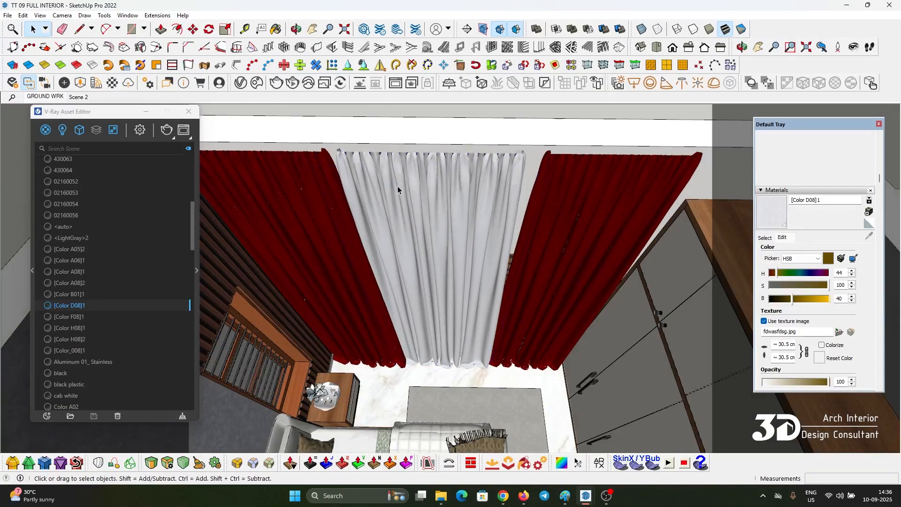
Make the middle curtain component unique, then make the white curtain nested inside it unique as well.
{"action": "scroll", "coordinate": [567, 186], "scroll_direction": "down", "scroll_amount": 1}
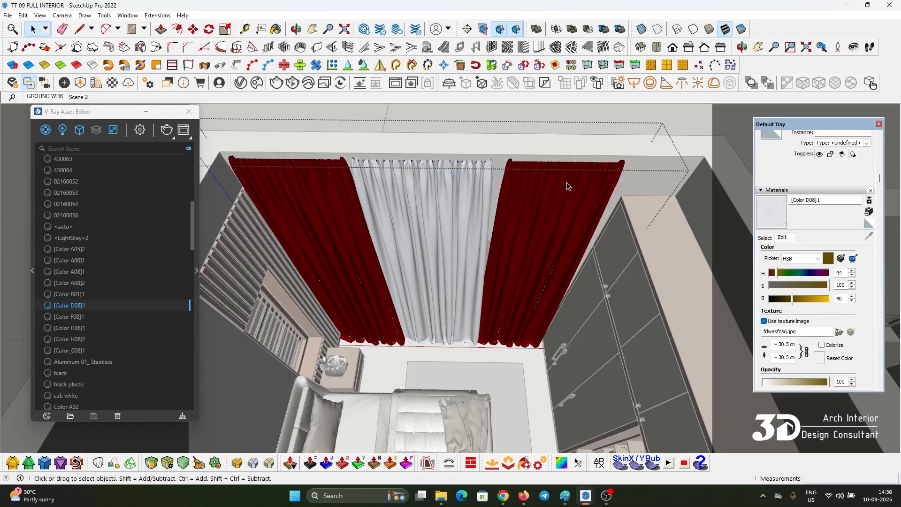
{"action": "left_click", "coordinate": [397, 187]}
{"action": "right_click", "coordinate": [396, 187]}
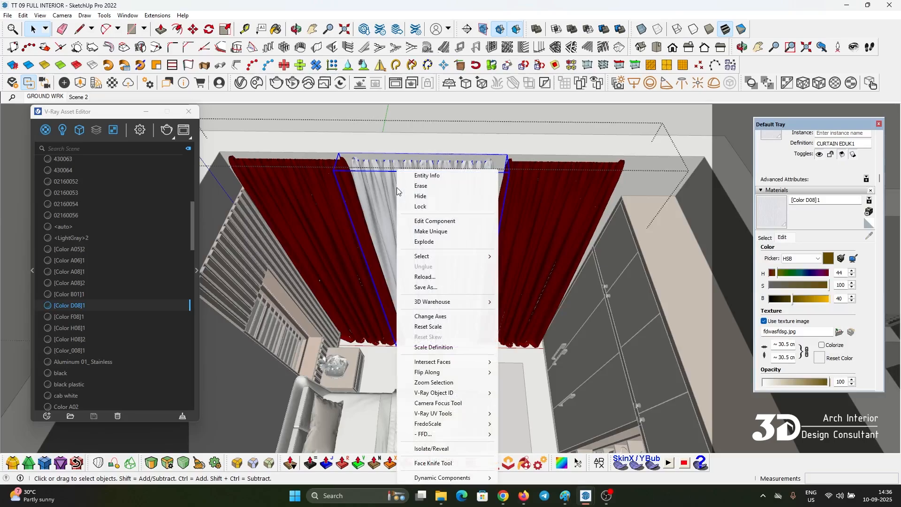
{"action": "left_click", "coordinate": [441, 232]}
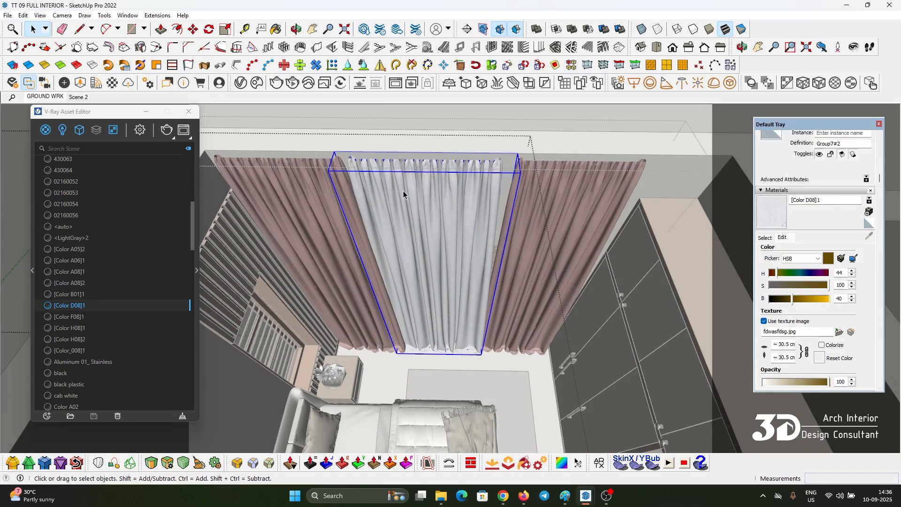
{"action": "right_click", "coordinate": [430, 207]}
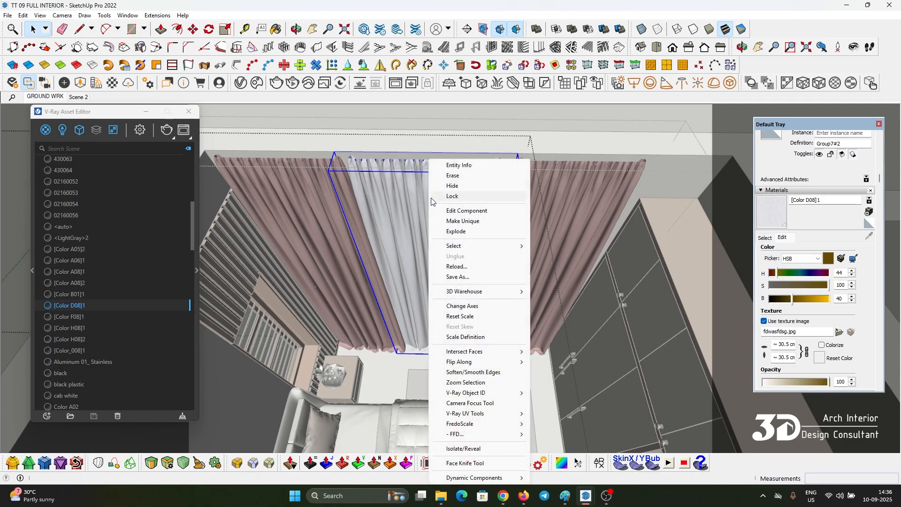
{"action": "left_click", "coordinate": [453, 221]}
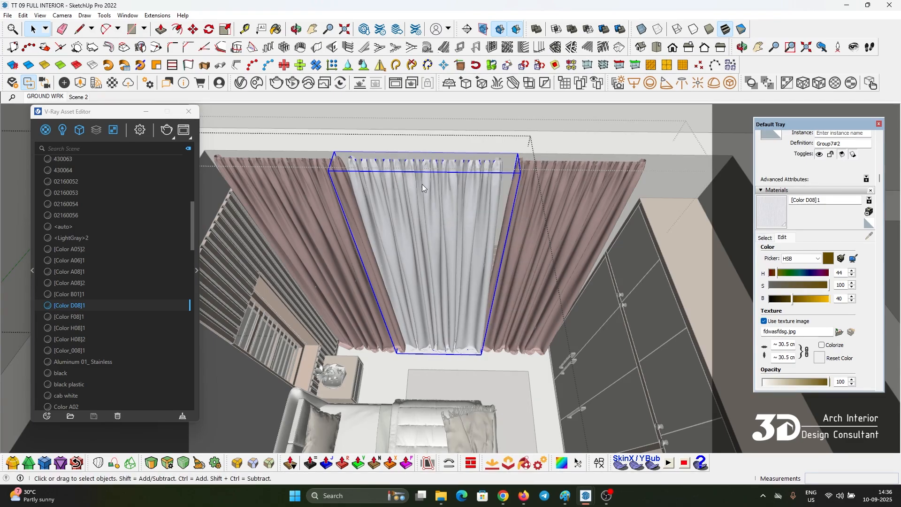
Examine the middle curtain's mesh up close with all its geometry selected, and leave the component again.
{"action": "scroll", "coordinate": [412, 178], "scroll_direction": "up", "scroll_amount": 1}
{"action": "triple_click", "coordinate": [412, 181]}
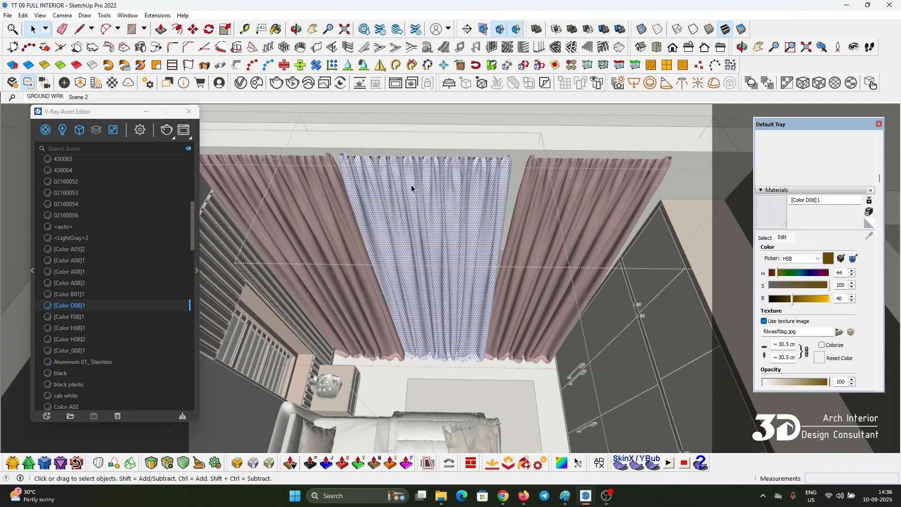
{"action": "key", "text": "ctrl+a"}
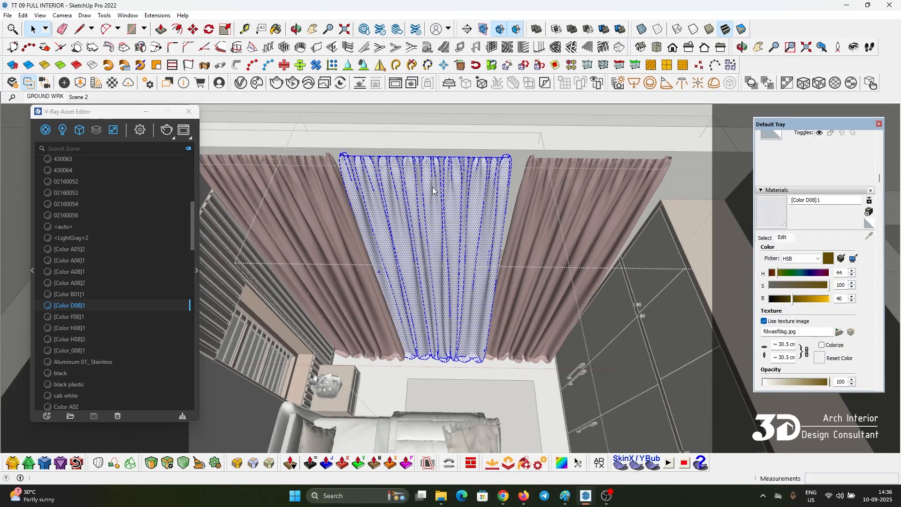
{"action": "scroll", "coordinate": [433, 190], "scroll_direction": "up", "scroll_amount": 5}
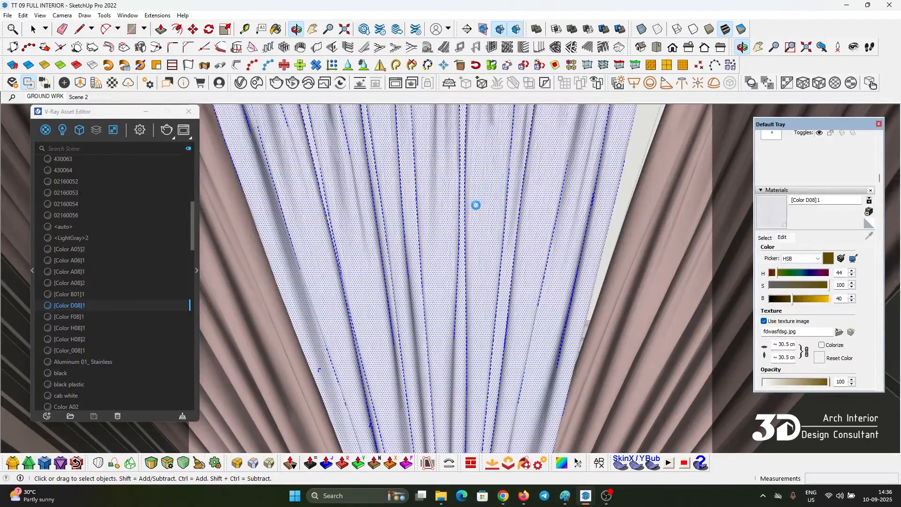
{"action": "key", "text": "space"}
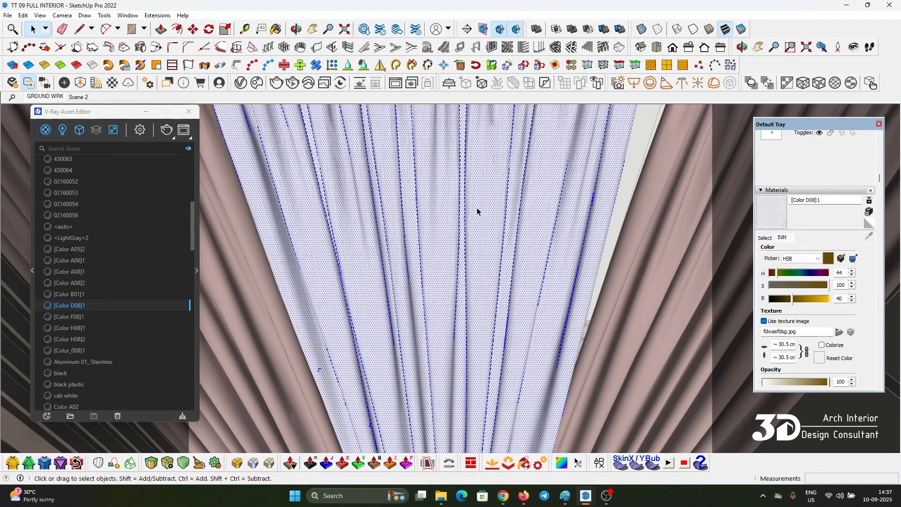
{"action": "scroll", "coordinate": [453, 209], "scroll_direction": "down", "scroll_amount": 6}
{"action": "left_click", "coordinate": [432, 266]}
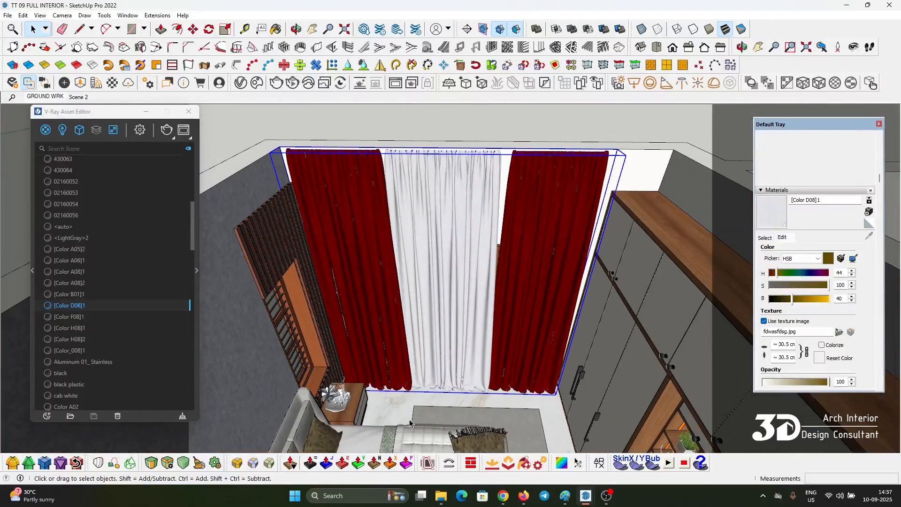
Close the small gap near the lower hem of the red curtain beside the white one with a line about 1.8 cm long.
{"action": "scroll", "coordinate": [417, 391], "scroll_direction": "up", "scroll_amount": 3}
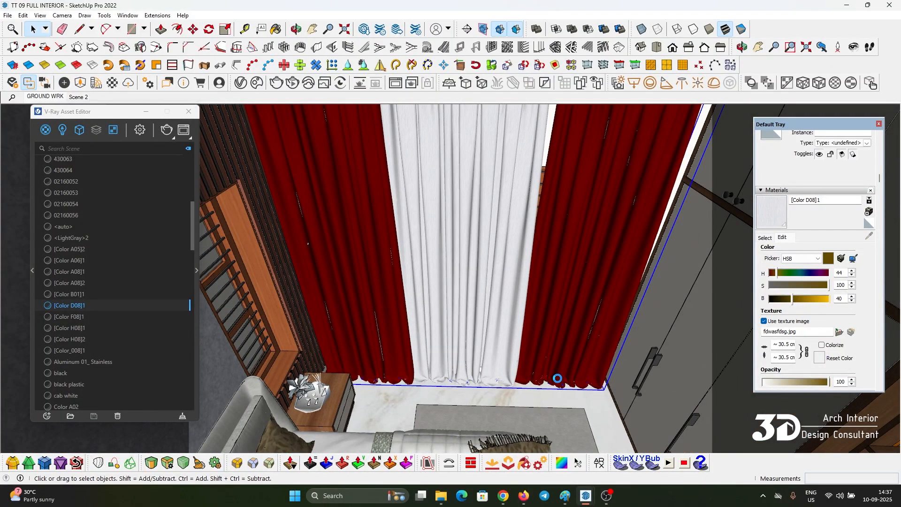
{"action": "scroll", "coordinate": [335, 164], "scroll_direction": "up", "scroll_amount": 5}
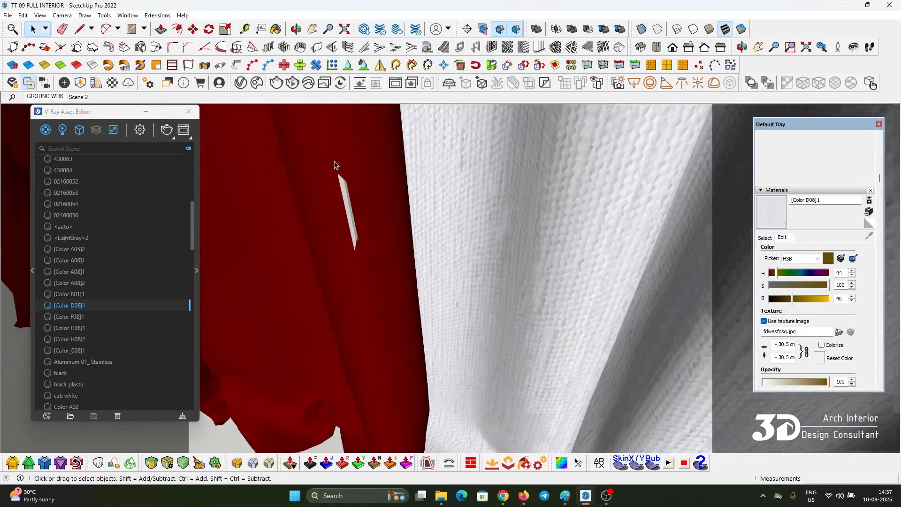
{"action": "double_click", "coordinate": [335, 164]}
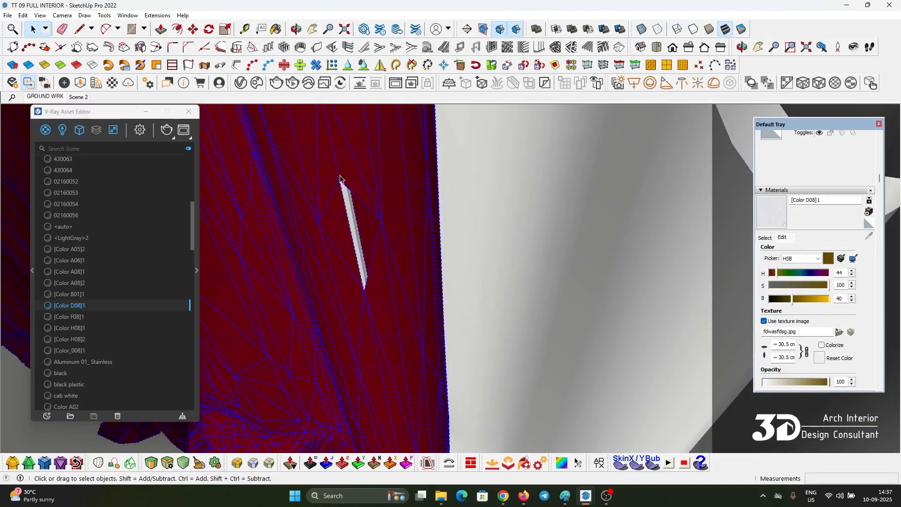
{"action": "scroll", "coordinate": [340, 184], "scroll_direction": "up", "scroll_amount": 2}
{"action": "key", "text": "l"}
{"action": "scroll", "coordinate": [341, 192], "scroll_direction": "down", "scroll_amount": 2}
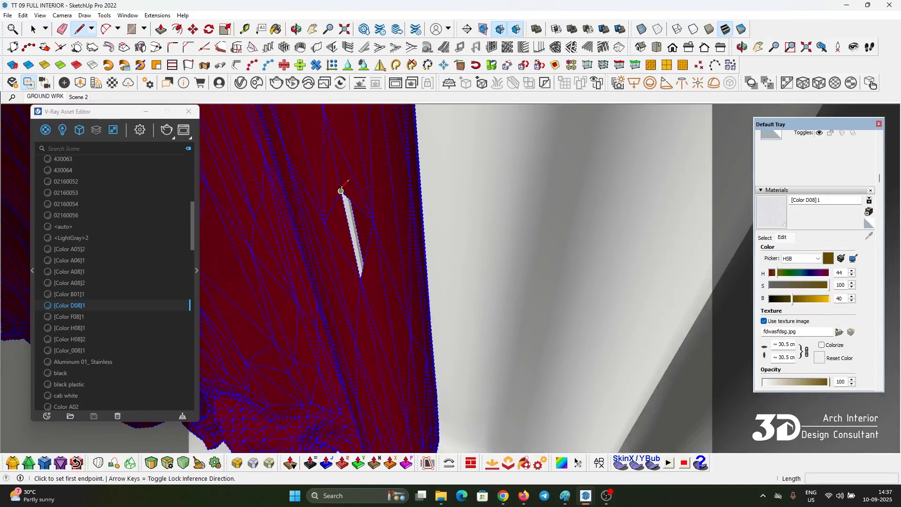
{"action": "left_click", "coordinate": [342, 192]}
{"action": "key", "text": "Escape"}
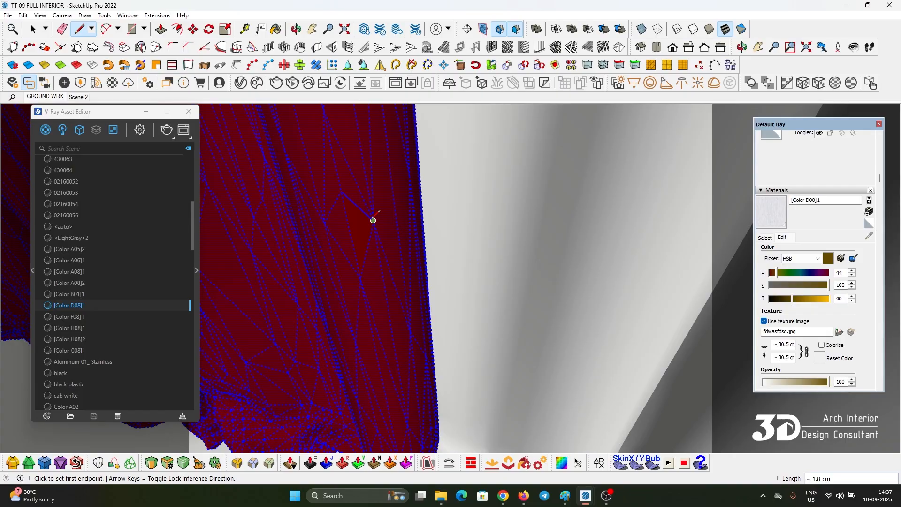
{"action": "key", "text": "space"}
{"action": "key", "text": "Escape"}
{"action": "scroll", "coordinate": [336, 214], "scroll_direction": "down", "scroll_amount": 5}
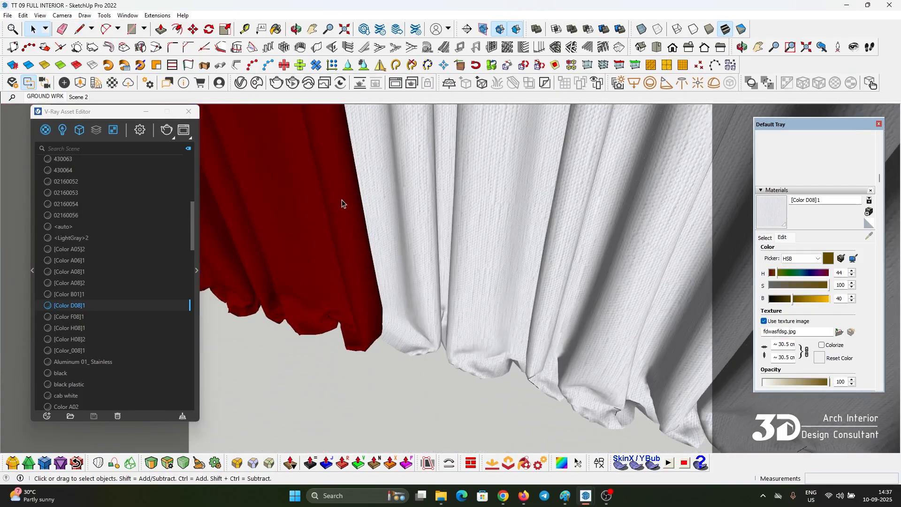
Close the small gap near the white curtain's lower outer edge with a line about 1.9 cm long.
{"action": "scroll", "coordinate": [587, 256], "scroll_direction": "up", "scroll_amount": 5}
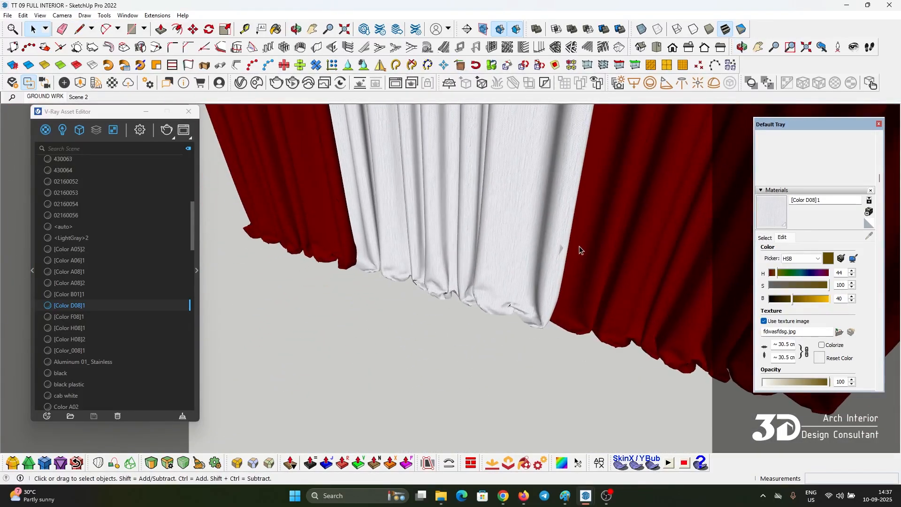
{"action": "double_click", "coordinate": [563, 239]}
{"action": "triple_click", "coordinate": [564, 241]}
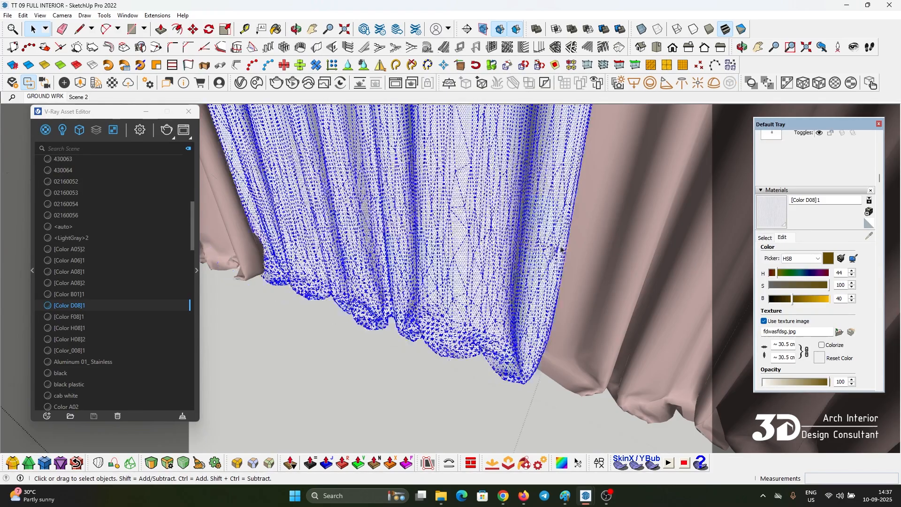
{"action": "scroll", "coordinate": [556, 244], "scroll_direction": "up", "scroll_amount": 4}
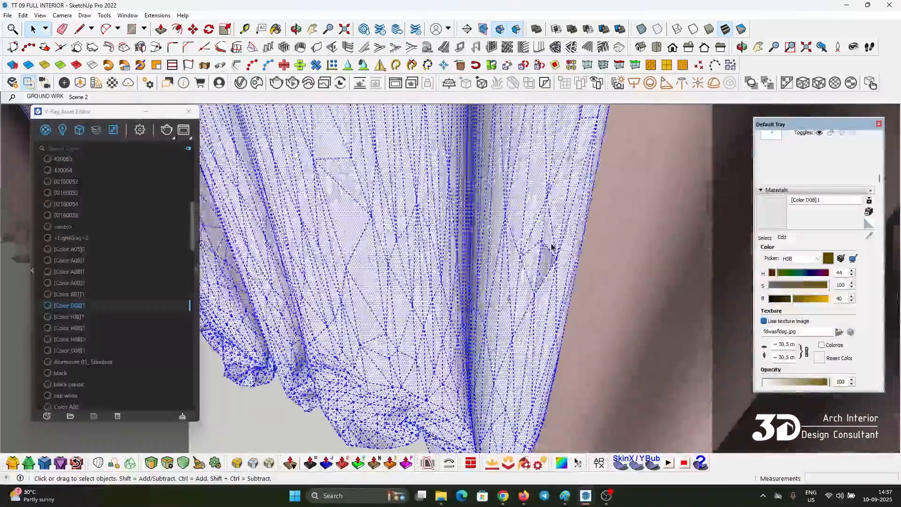
{"action": "left_click", "coordinate": [552, 248]}
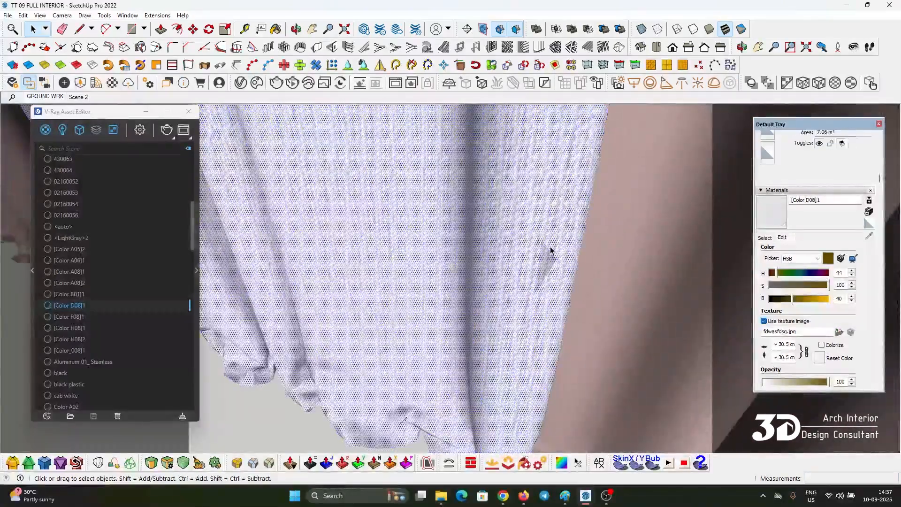
{"action": "key", "text": "l"}
{"action": "left_click", "coordinate": [543, 240]}
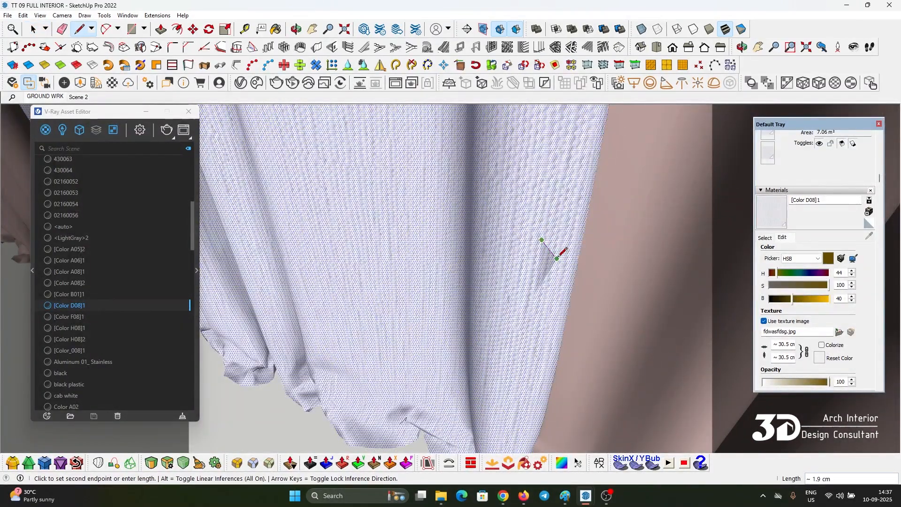
{"action": "left_click", "coordinate": [557, 259]}
{"action": "key", "text": "space"}
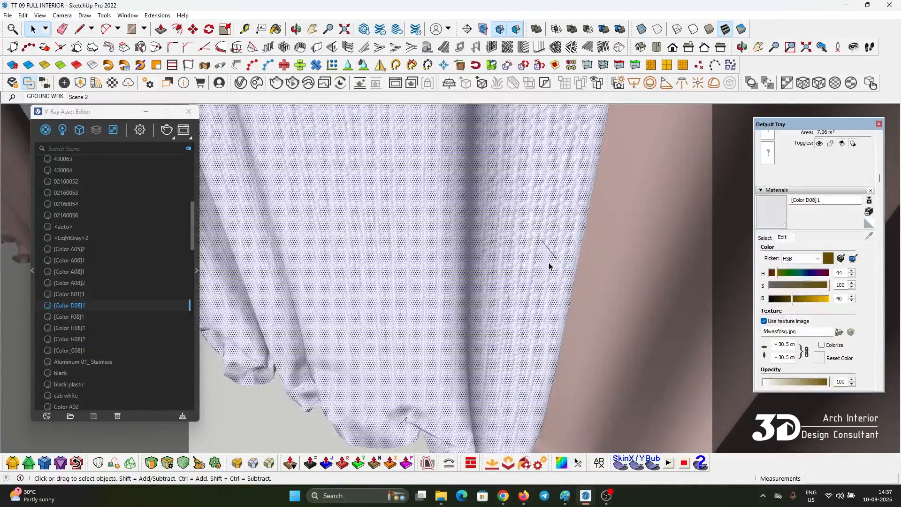
Sample the white fabric material from the curtain and paint the patched face with it.
{"action": "key", "text": "b"}
{"action": "left_click", "coordinate": [548, 235], "text": "alt"}
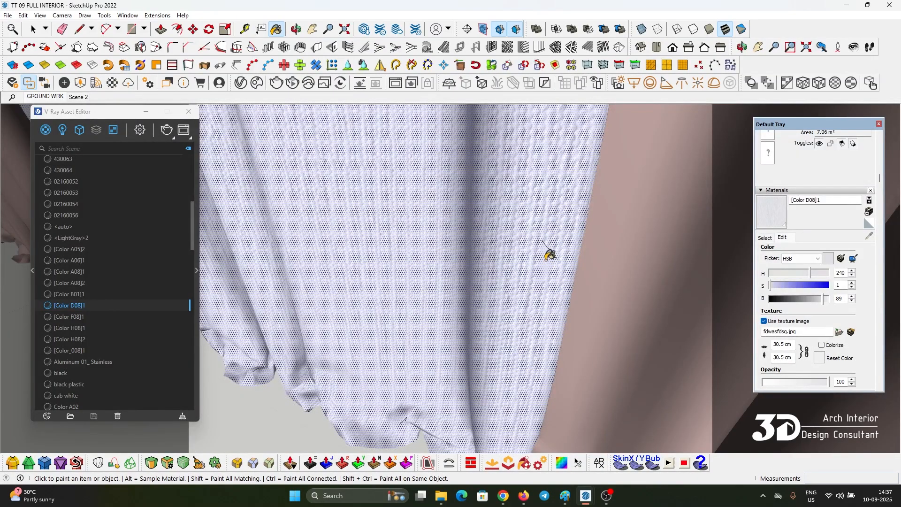
{"action": "left_click", "coordinate": [548, 258]}
{"action": "key", "text": "space"}
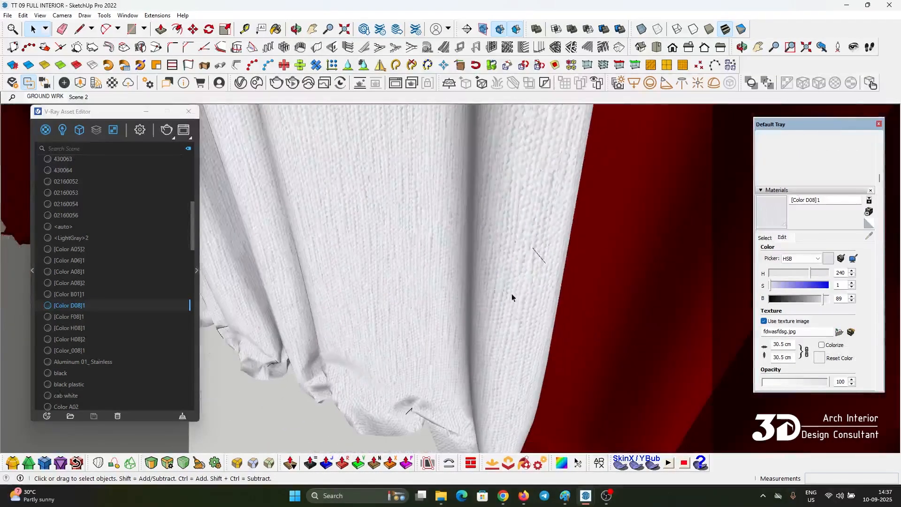
Recall the GROUND WRK scene and examine the bedroom's curtain wall from above.
{"action": "scroll", "coordinate": [519, 295], "scroll_direction": "down", "scroll_amount": 3}
{"action": "left_click", "coordinate": [47, 97]}
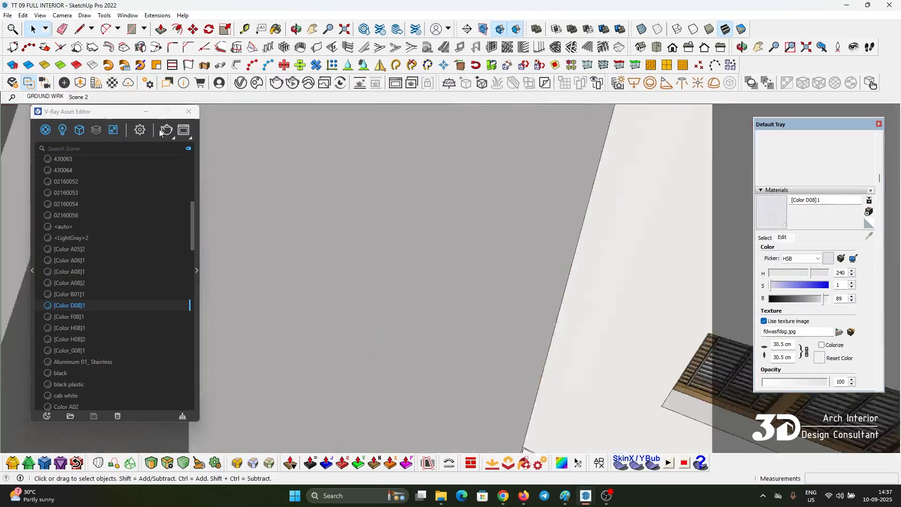
{"action": "scroll", "coordinate": [513, 199], "scroll_direction": "down", "scroll_amount": 3}
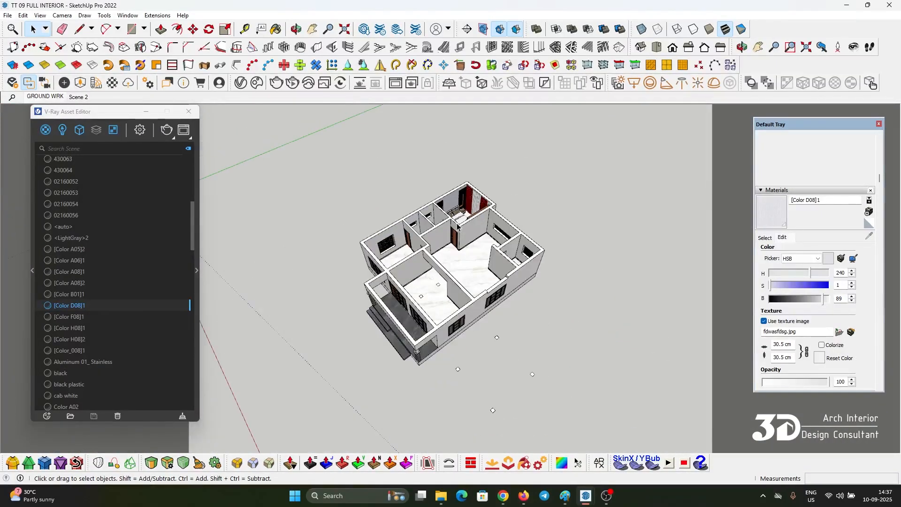
{"action": "key", "text": "h"}
{"action": "scroll", "coordinate": [458, 201], "scroll_direction": "up", "scroll_amount": 2}
{"action": "scroll", "coordinate": [458, 203], "scroll_direction": "up", "scroll_amount": 8}
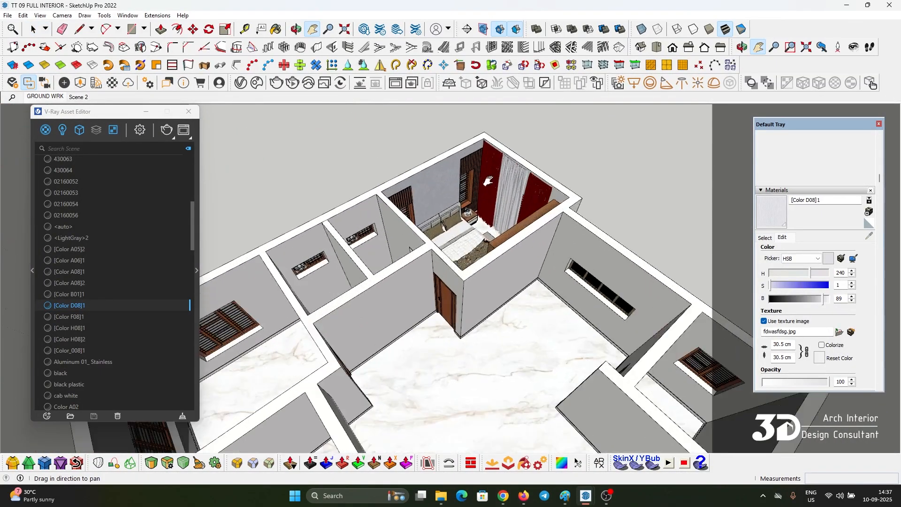
{"action": "key", "text": "o"}
{"action": "left_click_drag", "start_coordinate": [634, 197], "coordinate": [570, 246]}
{"action": "key", "text": "h"}
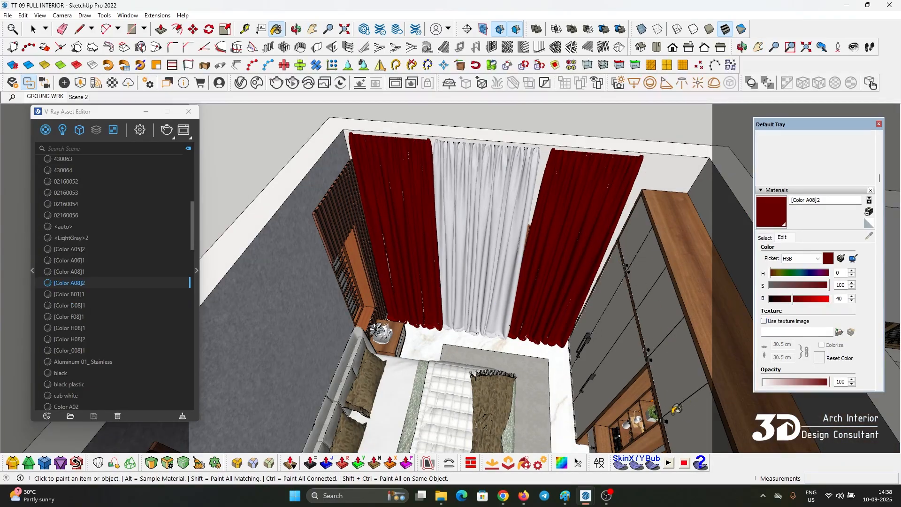
Load the light green fabric image from the Textures\Fabric folder on drive D as the texture of the red curtains' Color A08 material.
{"action": "left_click", "coordinate": [840, 332]}
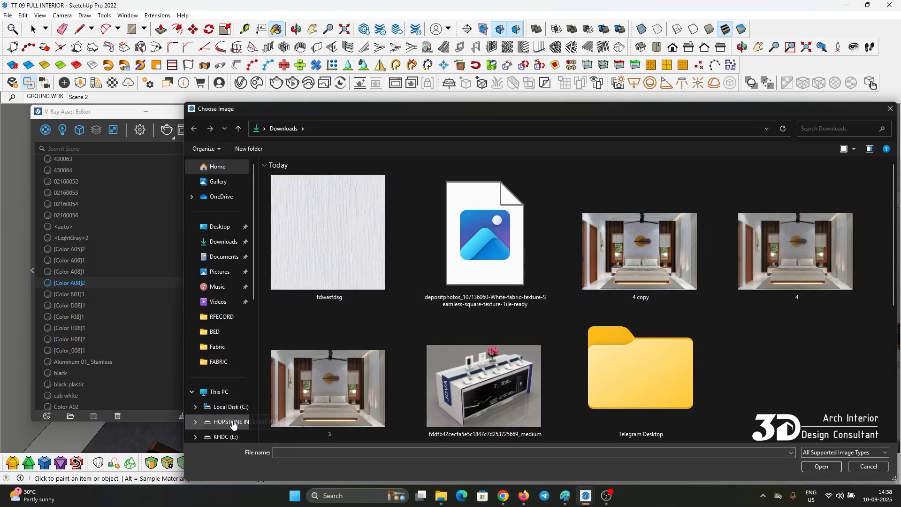
{"action": "left_click", "coordinate": [233, 423]}
{"action": "double_click", "coordinate": [295, 320]}
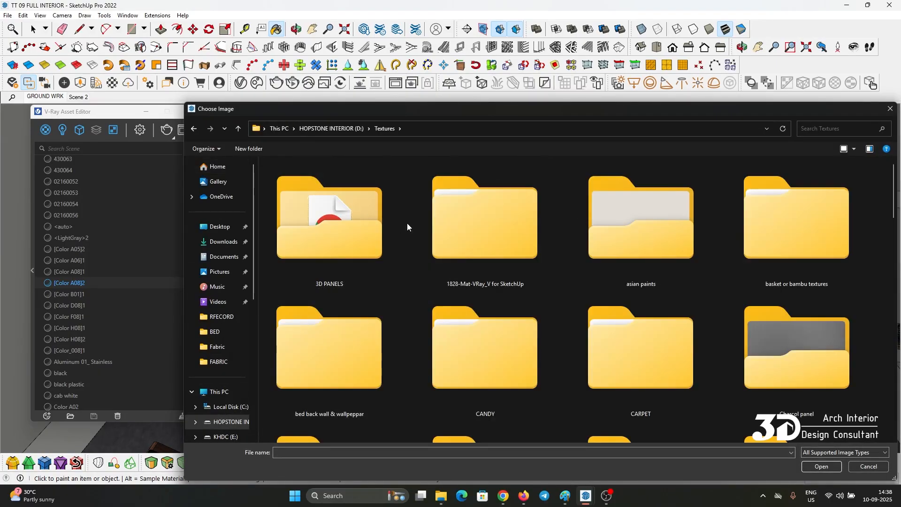
{"action": "scroll", "coordinate": [611, 328], "scroll_direction": "down", "scroll_amount": 5}
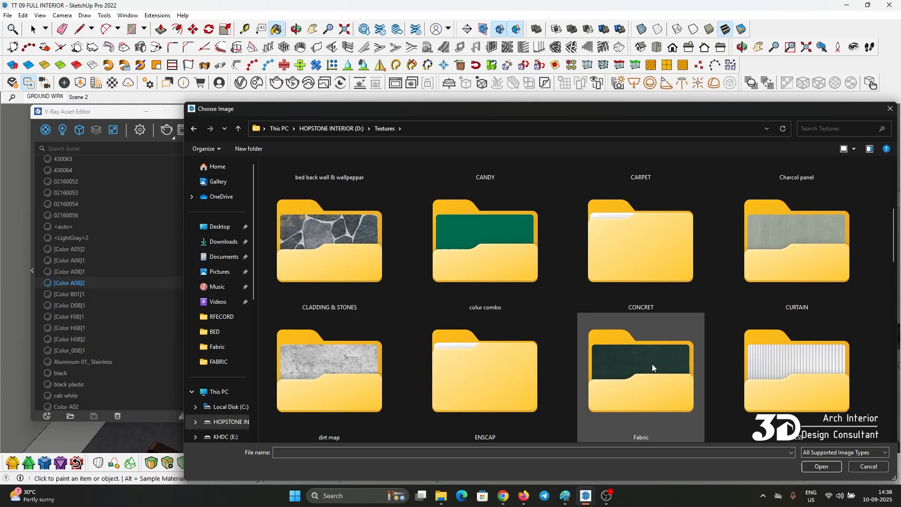
{"action": "double_click", "coordinate": [646, 362]}
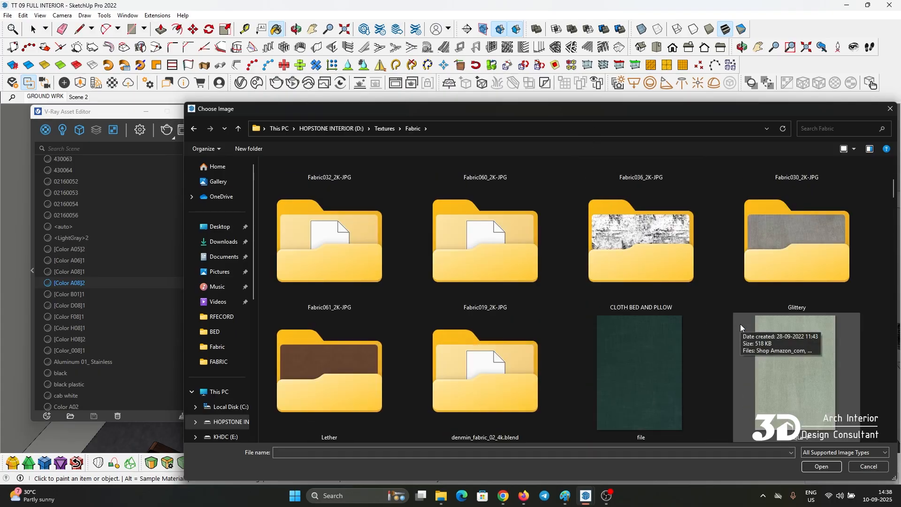
{"action": "scroll", "coordinate": [791, 357], "scroll_direction": "down", "scroll_amount": 3}
{"action": "key", "text": "Escape"}
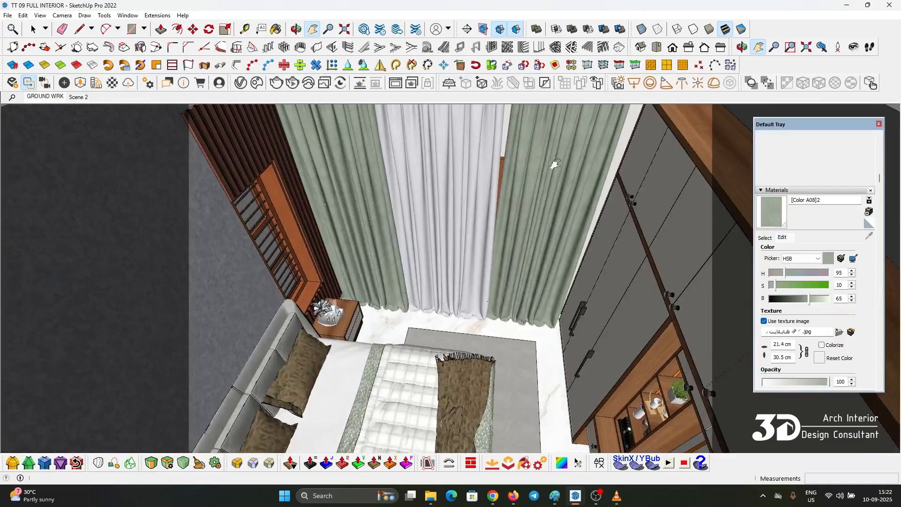
Load the beige fabric image MBB-477.jpg as the texture of the outer curtains' [Color A08]2 material.
{"action": "left_click_drag", "start_coordinate": [545, 201], "coordinate": [554, 240]}
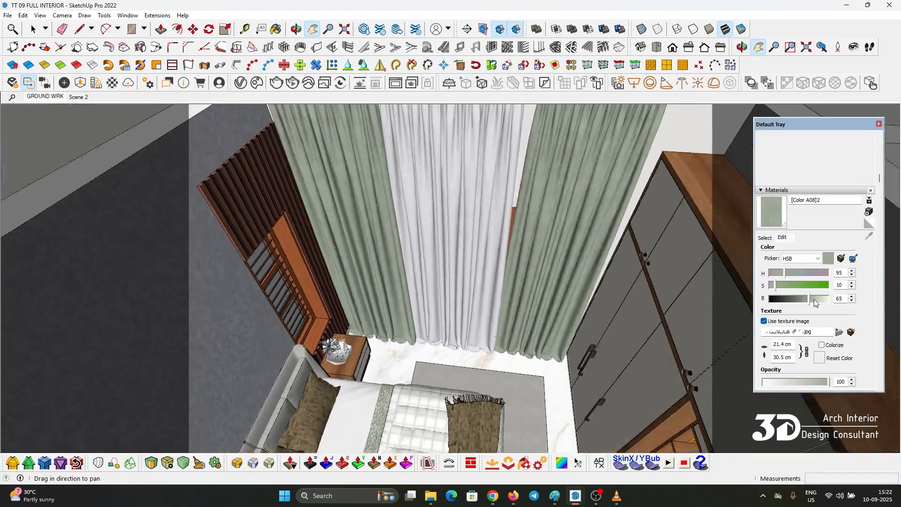
{"action": "left_click", "coordinate": [840, 333]}
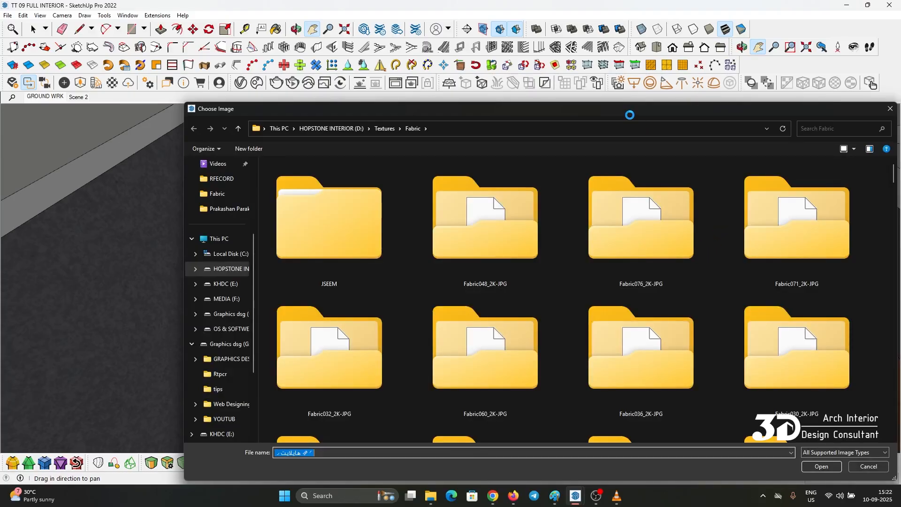
{"action": "scroll", "coordinate": [605, 297], "scroll_direction": "down", "scroll_amount": 10}
{"action": "double_click", "coordinate": [793, 347]}
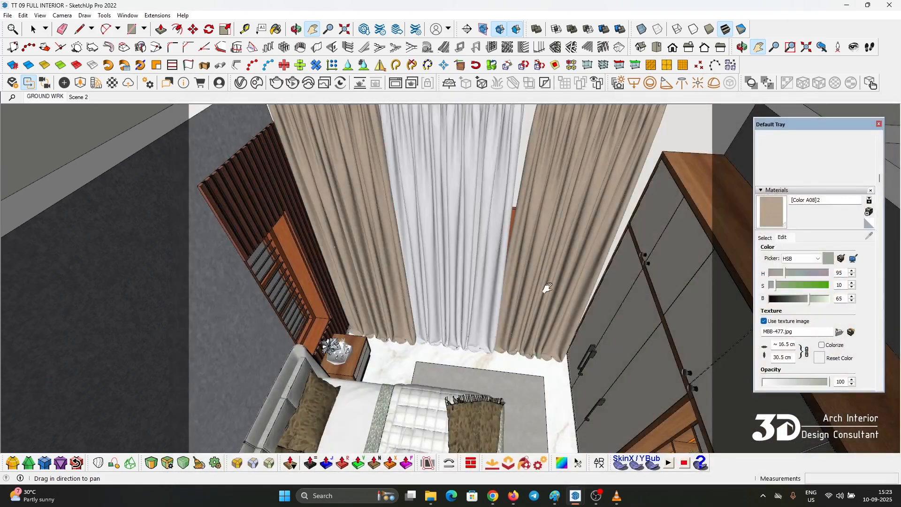
Sample Material #300 from the bed's patterned runner and select all scene objects that use it through the V-Ray Asset Editor.
{"action": "scroll", "coordinate": [455, 193], "scroll_direction": "down", "scroll_amount": 2}
{"action": "middle_click_drag", "start_coordinate": [454, 194], "coordinate": [335, 263]}
{"action": "scroll", "coordinate": [334, 263], "scroll_direction": "up", "scroll_amount": 2}
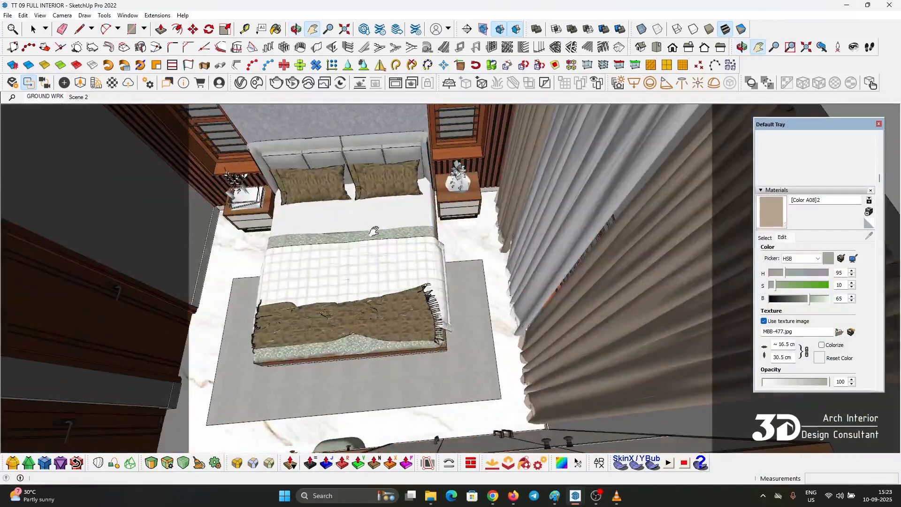
{"action": "scroll", "coordinate": [374, 231], "scroll_direction": "up", "scroll_amount": 3}
{"action": "middle_click_drag", "start_coordinate": [374, 229], "coordinate": [422, 165]}
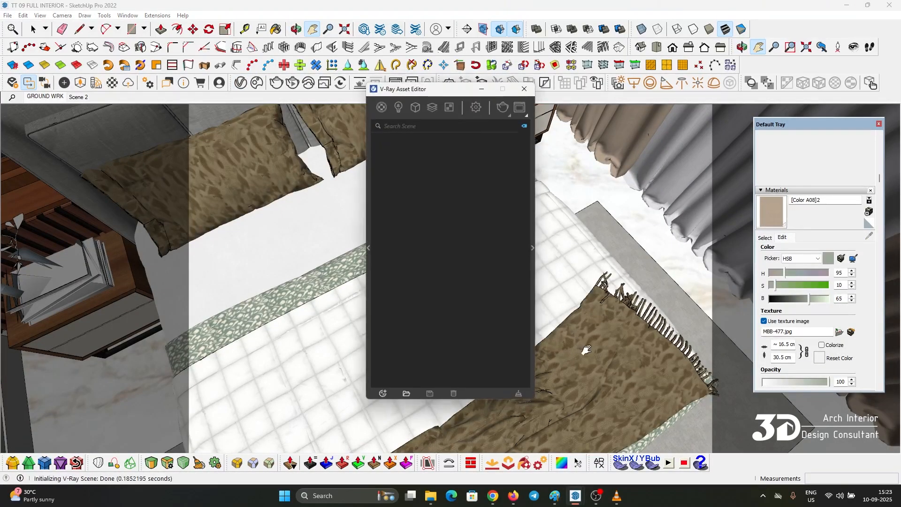
{"action": "left_click_drag", "start_coordinate": [408, 92], "coordinate": [240, 109]}
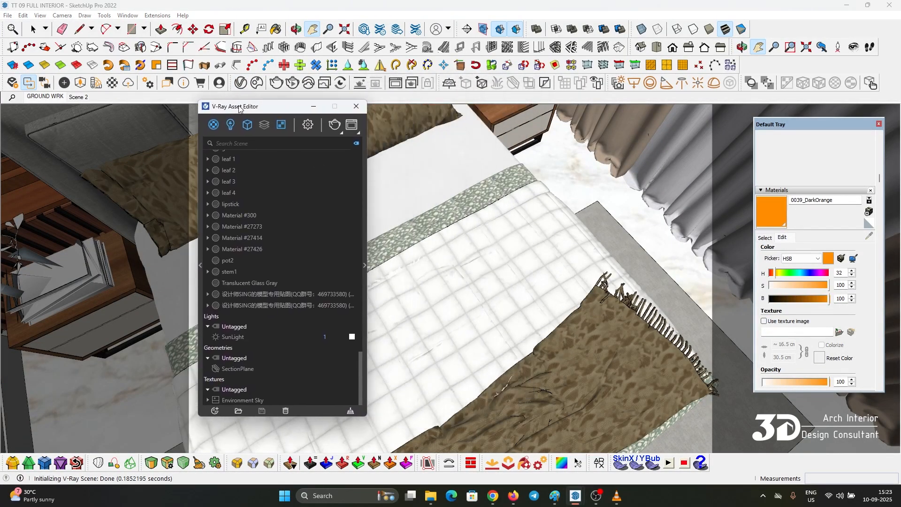
{"action": "middle_click_drag", "start_coordinate": [503, 233], "coordinate": [527, 243]}
{"action": "key", "text": "b"}
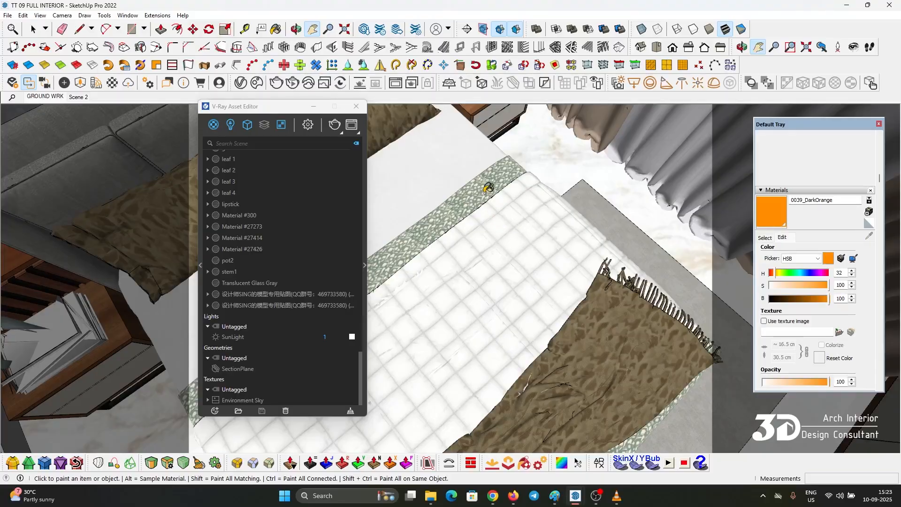
{"action": "key", "text": "alt"}
{"action": "left_click", "coordinate": [487, 187], "text": "alt"}
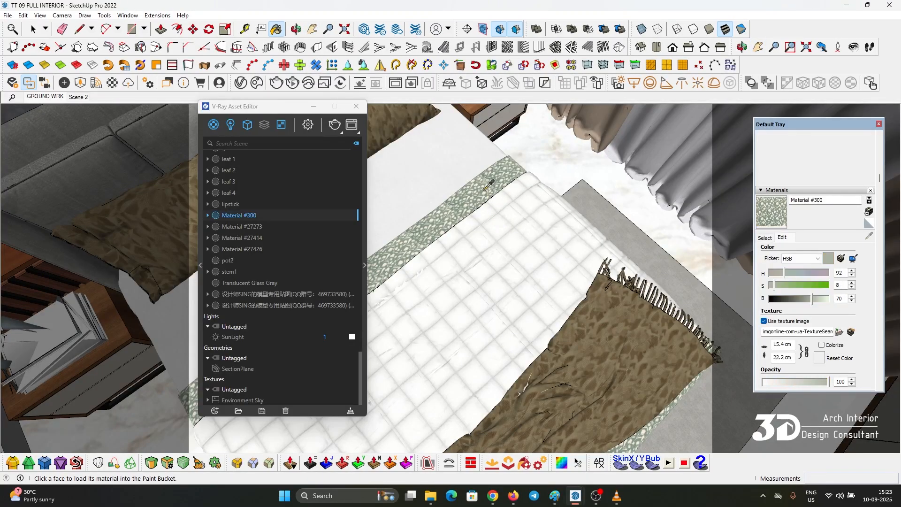
{"action": "right_click", "coordinate": [250, 219]}
{"action": "left_click", "coordinate": [273, 223]}
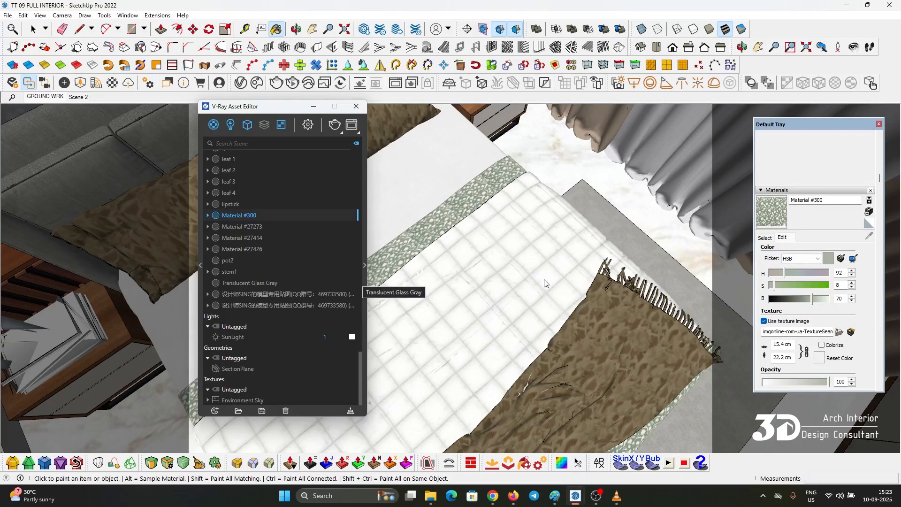
Sample the beige [Color A08]2 fabric from the curtain and apply it to the selected bed runner faces.
{"action": "scroll", "coordinate": [529, 345], "scroll_direction": "down", "scroll_amount": 2}
{"action": "mouse_move", "coordinate": [502, 284]}
{"action": "middle_mouse_down"}
{"action": "mouse_move", "coordinate": [519, 304]}
{"action": "mouse_move", "coordinate": [554, 244]}
{"action": "middle_mouse_up"}
{"action": "key", "text": "alt"}
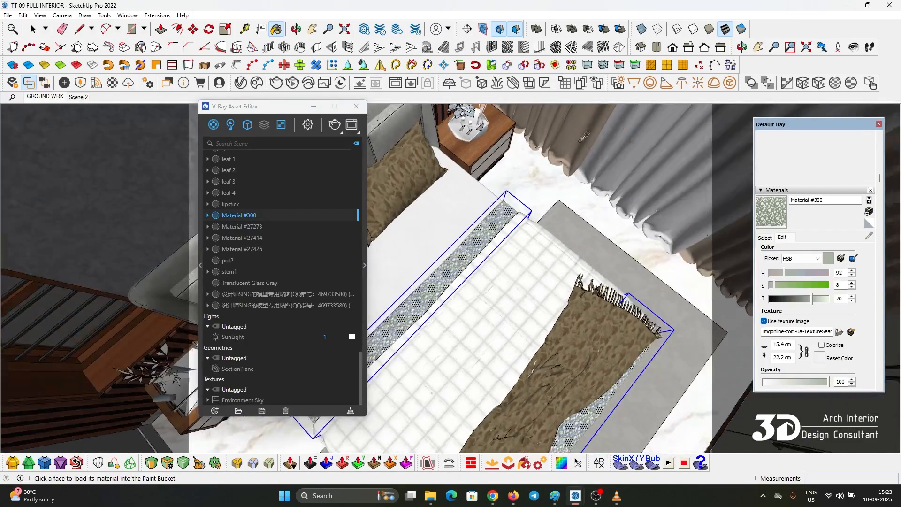
{"action": "left_click", "coordinate": [585, 136], "text": "alt"}
{"action": "right_click", "coordinate": [239, 267]}
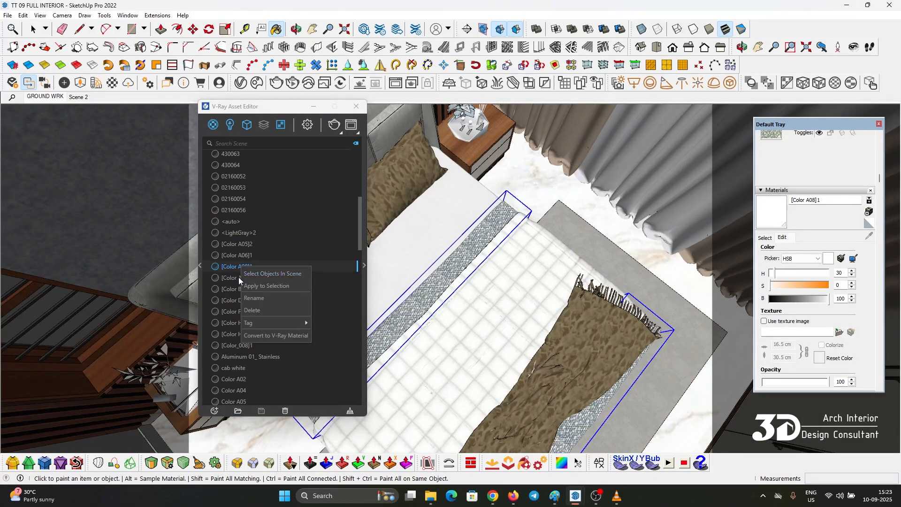
{"action": "right_click", "coordinate": [232, 278]}
{"action": "left_click", "coordinate": [258, 297]}
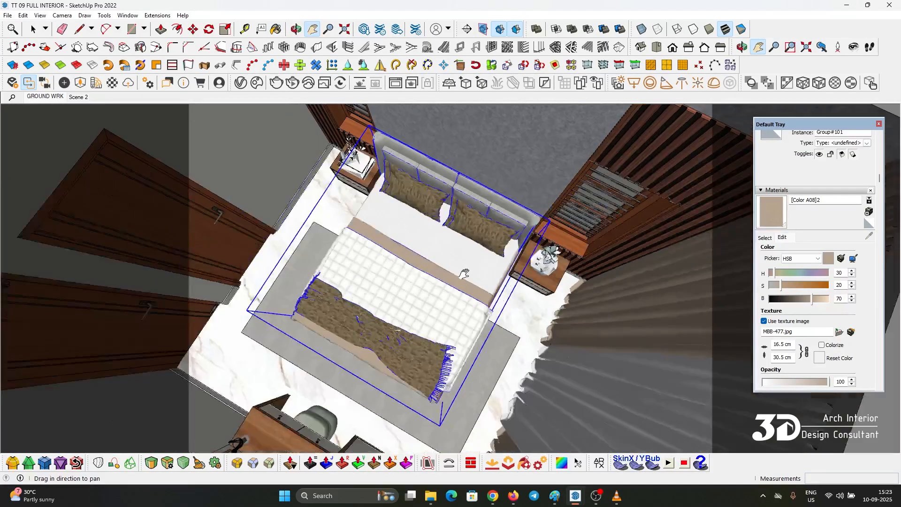
Import a roman blind model from the 3D MODELS\CURTAIN folder on drive D and place it at the headboard wall.
{"action": "scroll", "coordinate": [462, 270], "scroll_direction": "down", "scroll_amount": 4}
{"action": "middle_click_drag", "start_coordinate": [458, 274], "coordinate": [704, 222]}
{"action": "middle_click_drag", "start_coordinate": [457, 230], "coordinate": [419, 229], "text": "shift"}
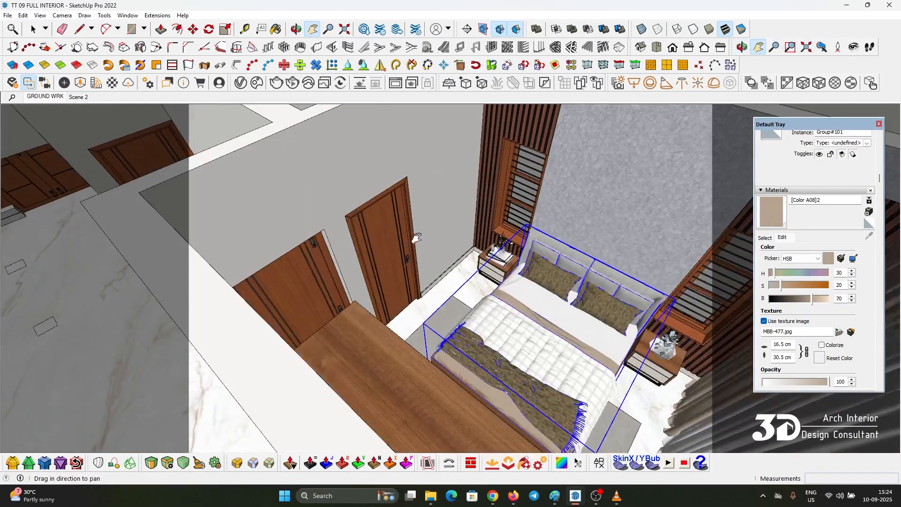
{"action": "middle_click_drag", "start_coordinate": [417, 237], "coordinate": [553, 219]}
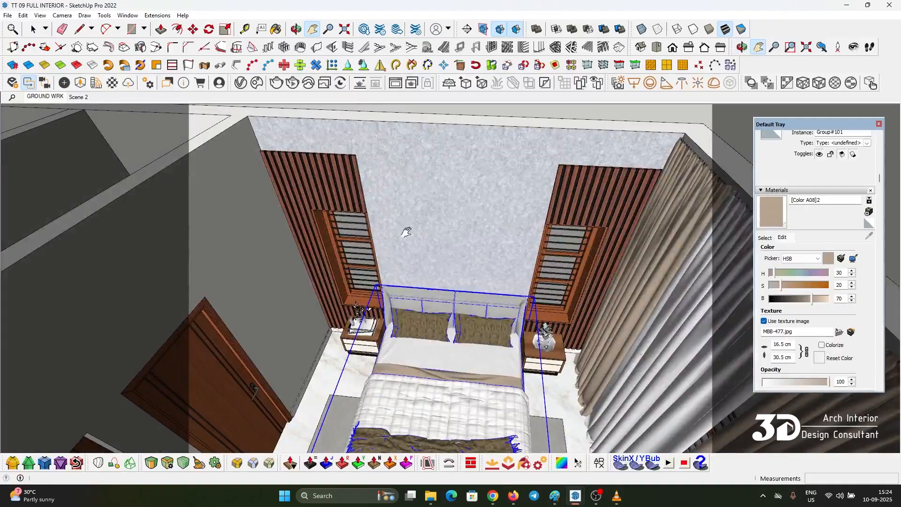
{"action": "left_click", "coordinate": [8, 15]}
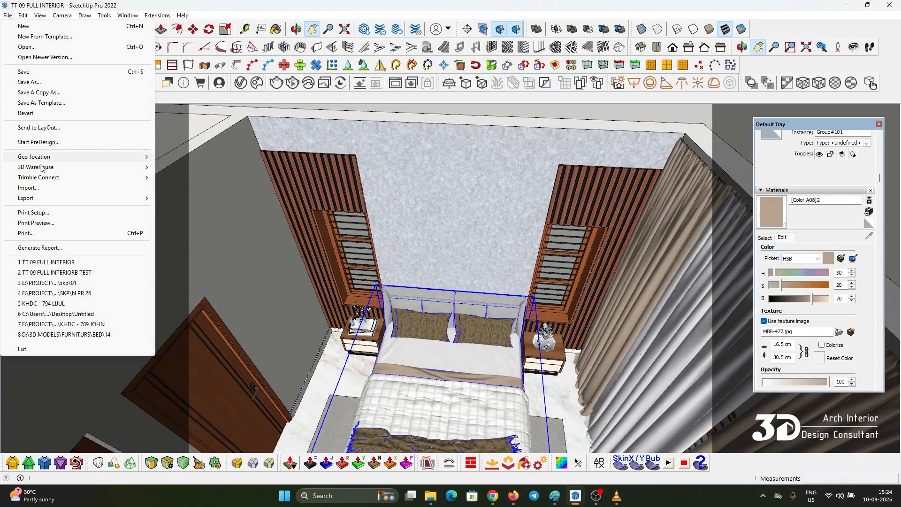
{"action": "left_click", "coordinate": [40, 188]}
{"action": "key", "text": "alt+Up"}
{"action": "scroll", "coordinate": [816, 272], "scroll_direction": "down", "scroll_amount": 2}
{"action": "double_click", "coordinate": [816, 271]}
{"action": "left_click", "coordinate": [485, 221]}
{"action": "scroll", "coordinate": [487, 282], "scroll_direction": "down", "scroll_amount": 1}
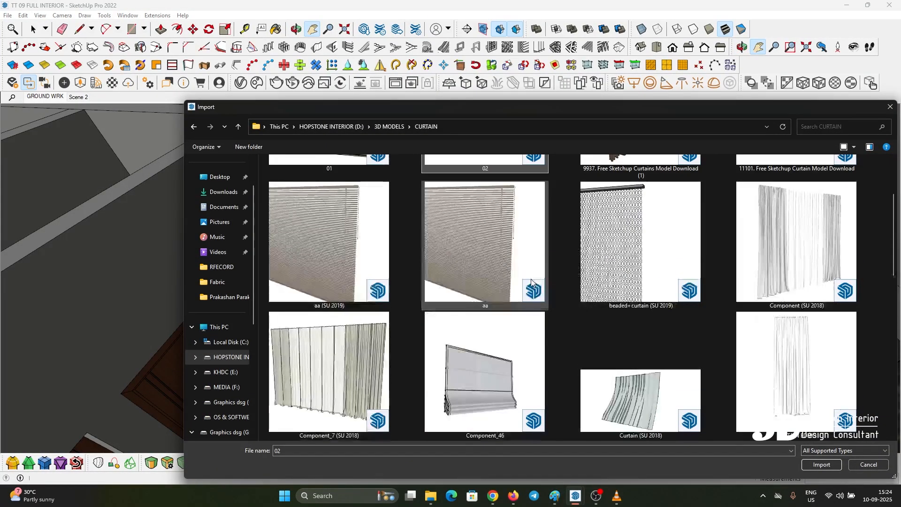
{"action": "scroll", "coordinate": [487, 328], "scroll_direction": "up", "scroll_amount": 1}
{"action": "key", "text": "Return"}
{"action": "left_click", "coordinate": [428, 130]}
Rotate the roman blind parallel to the headboard wall and move it to the lower corner of the left window's recess.
{"action": "middle_click_drag", "start_coordinate": [544, 132], "coordinate": [605, 164]}
{"action": "scroll", "coordinate": [564, 207], "scroll_direction": "up", "scroll_amount": 2}
{"action": "key", "text": "q"}
{"action": "left_click", "coordinate": [553, 216]}
{"action": "left_click", "coordinate": [584, 215]}
{"action": "left_click", "coordinate": [550, 203]}
{"action": "key", "text": "m"}
{"action": "left_click", "coordinate": [595, 201]}
{"action": "scroll", "coordinate": [284, 338], "scroll_direction": "up", "scroll_amount": 4}
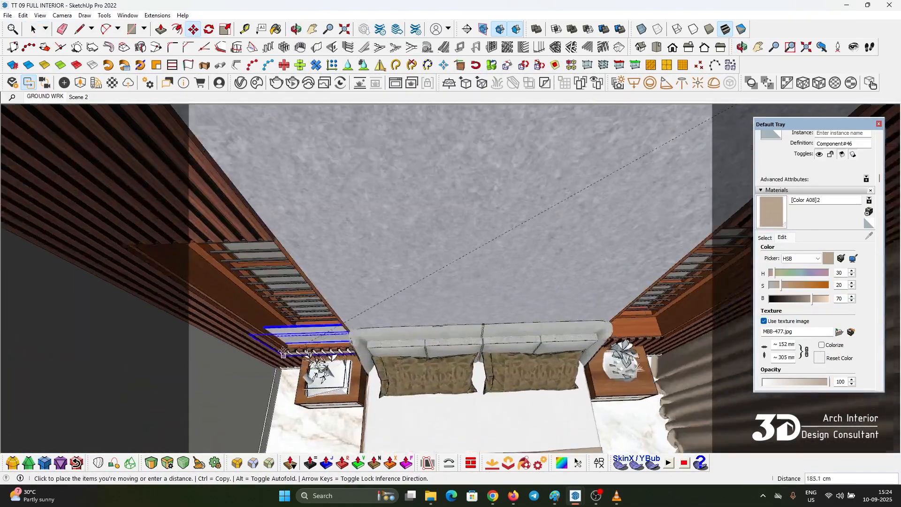
{"action": "scroll", "coordinate": [284, 347], "scroll_direction": "up", "scroll_amount": 5}
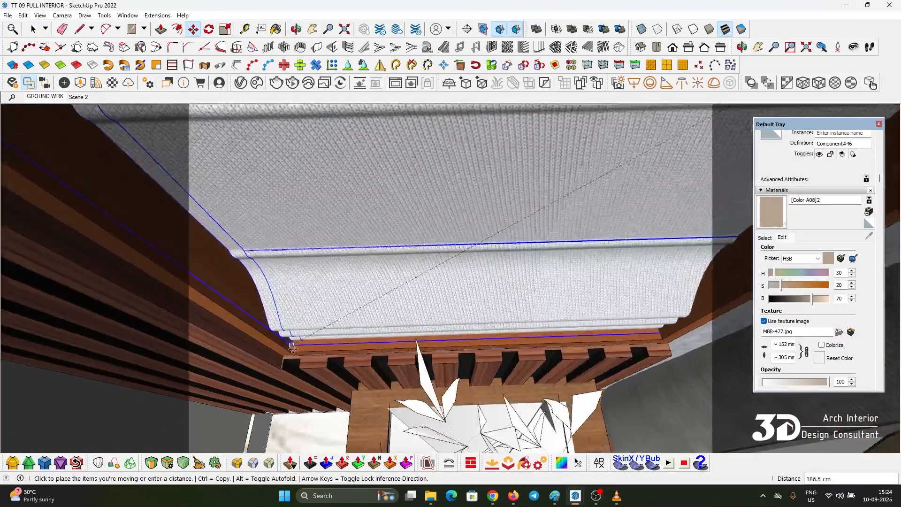
{"action": "left_click", "coordinate": [291, 349]}
{"action": "key", "text": "space"}
{"action": "scroll", "coordinate": [301, 300], "scroll_direction": "down", "scroll_amount": 6}
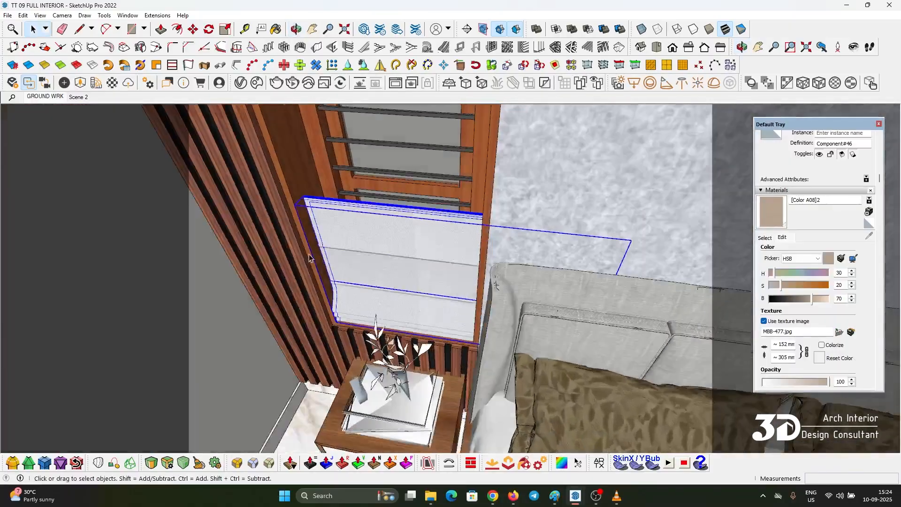
Move the roman blind up about 92.2 cm to the top corner of the left window's opening.
{"action": "scroll", "coordinate": [309, 258], "scroll_direction": "down", "scroll_amount": 3}
{"action": "middle_click_drag", "start_coordinate": [252, 181], "coordinate": [241, 261], "text": "shift"}
{"action": "key", "text": "m"}
{"action": "left_click", "coordinate": [305, 275]}
{"action": "left_click", "coordinate": [260, 160]}
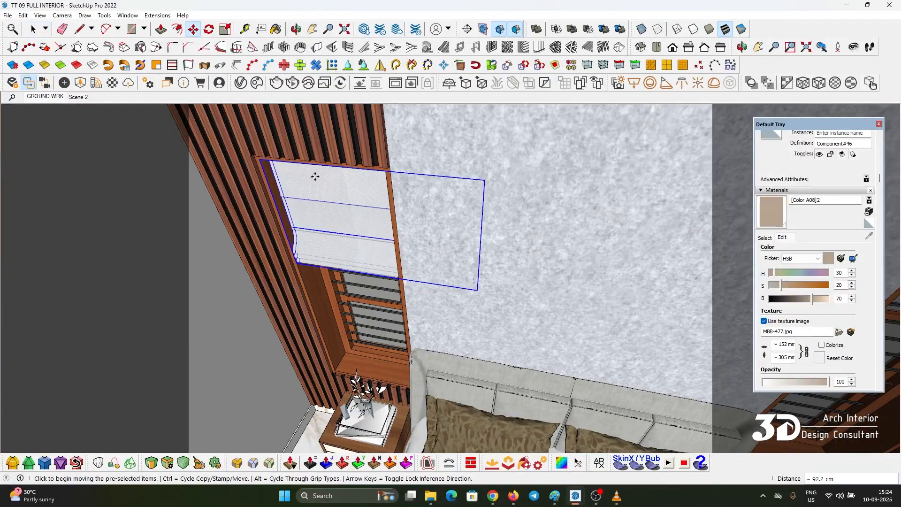
Scale the roman blind along the green axis to about 0.50 so it fits the window opening's width.
{"action": "key", "text": "space"}
{"action": "key", "text": "s"}
{"action": "left_click", "coordinate": [482, 239]}
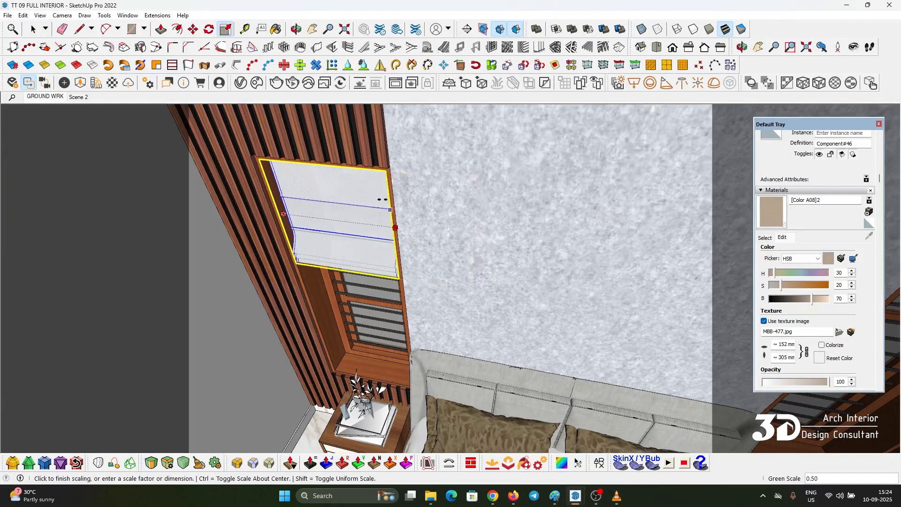
{"action": "left_click", "coordinate": [387, 185]}
{"action": "key", "text": "space"}
Sample the 0045_Goldenrod material from the roman blind and select all scene objects that use it.
{"action": "scroll", "coordinate": [358, 201], "scroll_direction": "down", "scroll_amount": 1}
{"action": "scroll", "coordinate": [358, 201], "scroll_direction": "down", "scroll_amount": 3}
{"action": "middle_click_drag", "start_coordinate": [357, 201], "coordinate": [470, 255]}
{"action": "right_click", "coordinate": [348, 264]}
{"action": "left_click", "coordinate": [340, 257]}
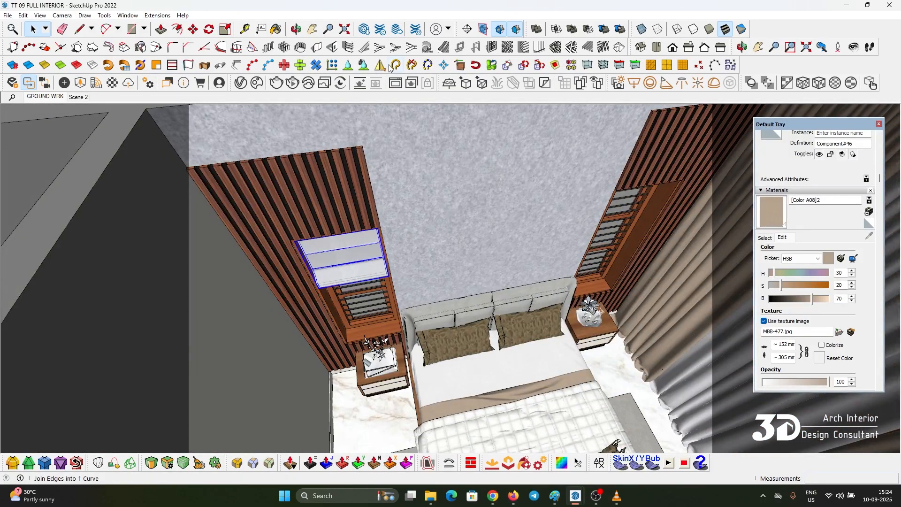
{"action": "left_click", "coordinate": [240, 83]}
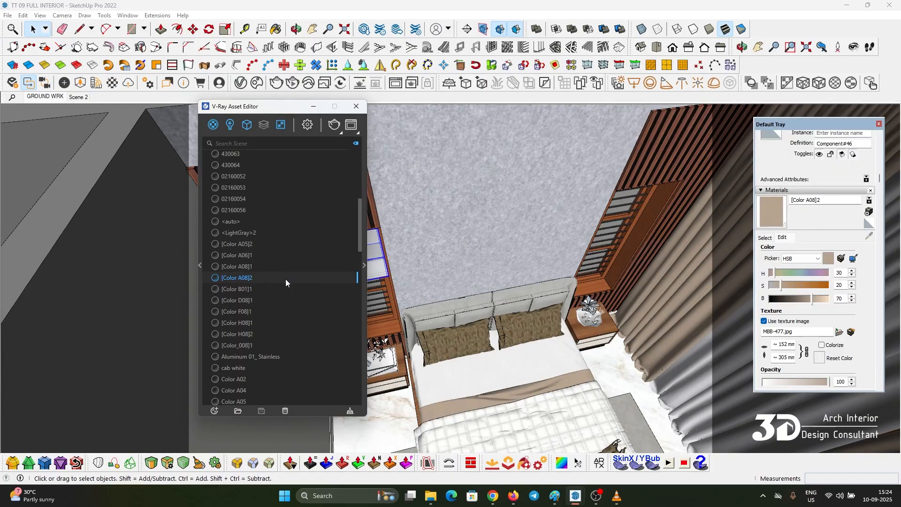
{"action": "left_click_drag", "start_coordinate": [270, 100], "coordinate": [136, 86]}
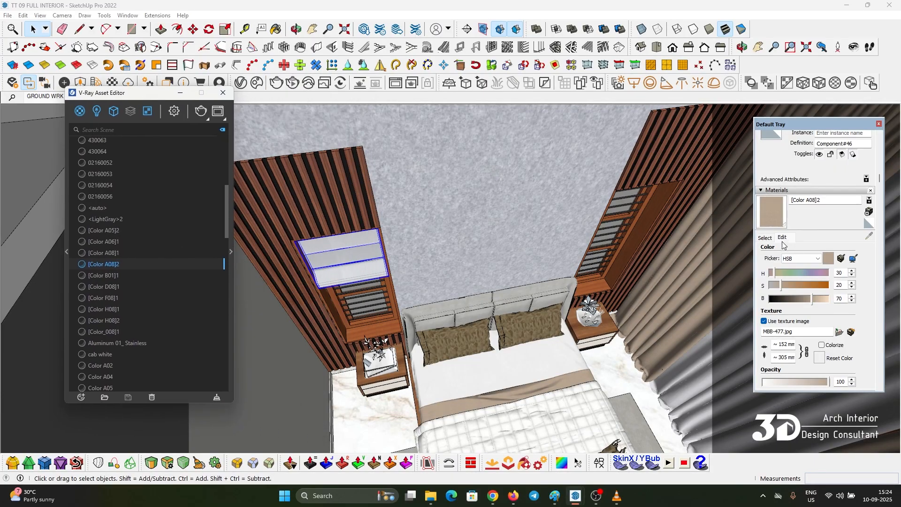
{"action": "left_click", "coordinate": [766, 238]}
{"action": "left_click", "coordinate": [870, 236]}
{"action": "left_click", "coordinate": [363, 241]}
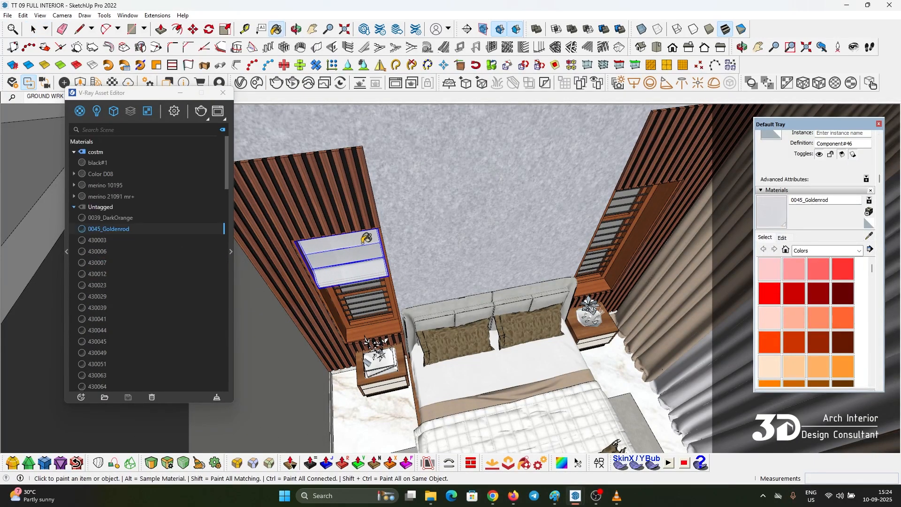
{"action": "right_click", "coordinate": [165, 229]}
{"action": "left_click", "coordinate": [139, 234]}
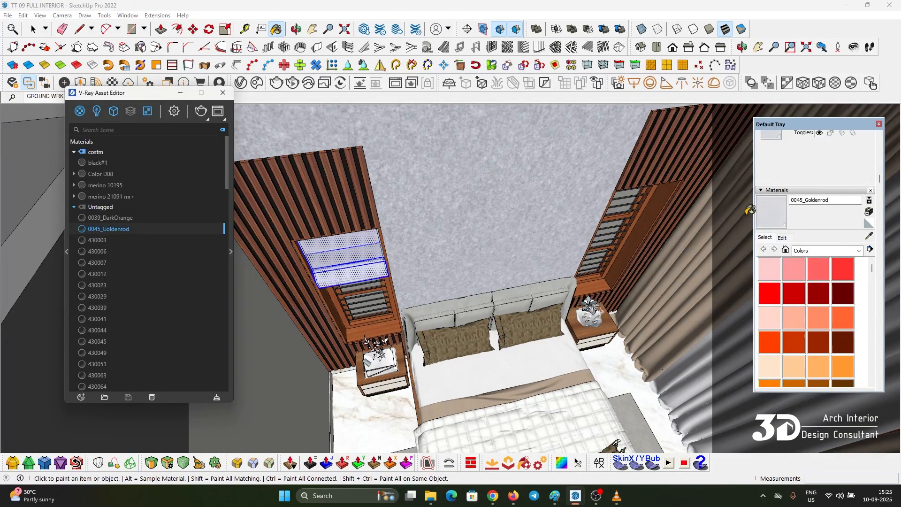
Sample the curtain's beige [Color A08]2 material and apply it to the selected roman blind faces.
{"action": "left_click", "coordinate": [869, 237]}
{"action": "left_click", "coordinate": [723, 218]}
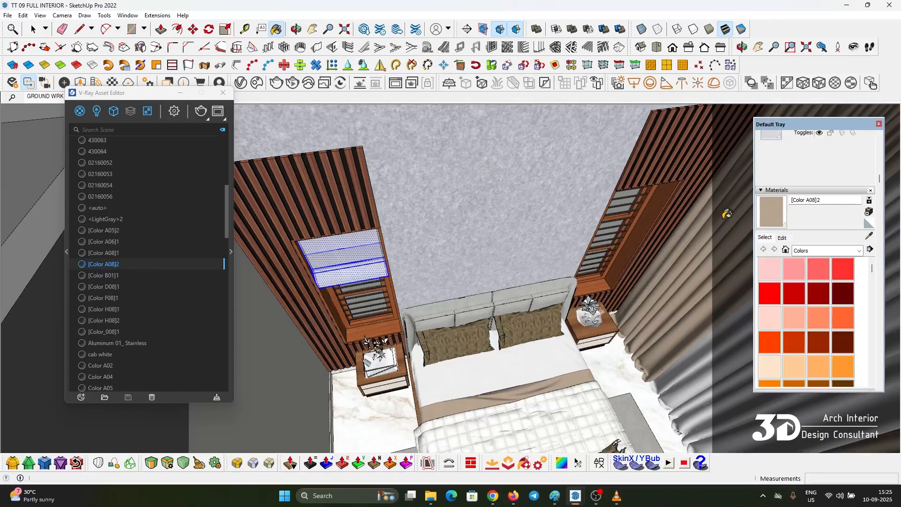
{"action": "right_click", "coordinate": [114, 266]}
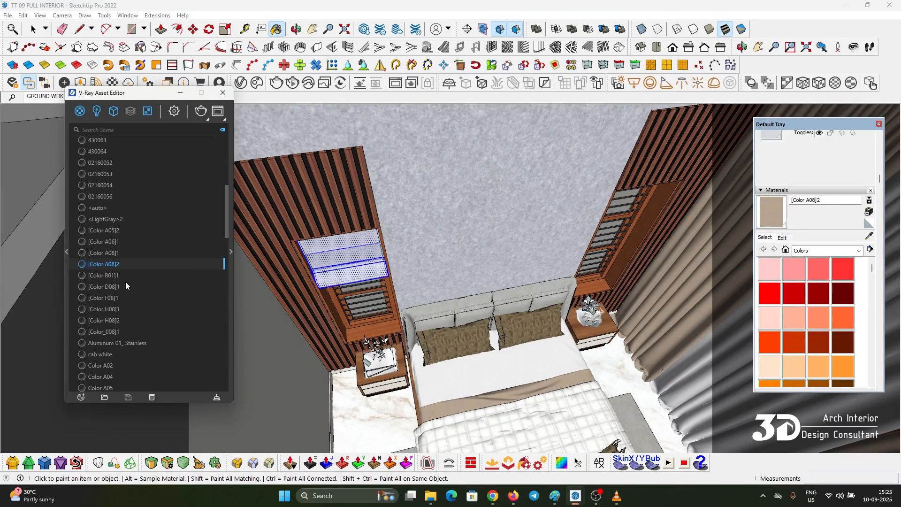
{"action": "left_click", "coordinate": [125, 277]}
Copy the beige roman blind from the left window to the matching top position in the right window's opening.
{"action": "scroll", "coordinate": [205, 254], "scroll_direction": "up", "scroll_amount": 3}
{"action": "scroll", "coordinate": [197, 205], "scroll_direction": "down", "scroll_amount": 4}
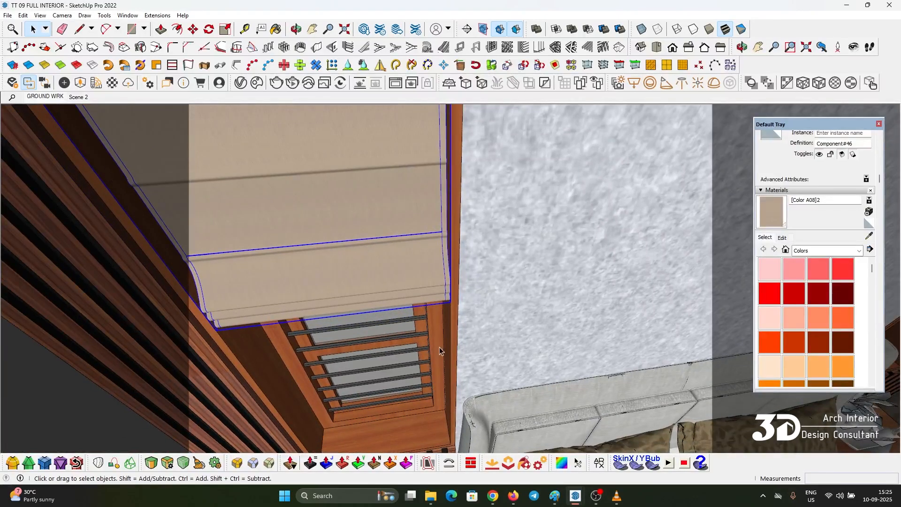
{"action": "key", "text": "m"}
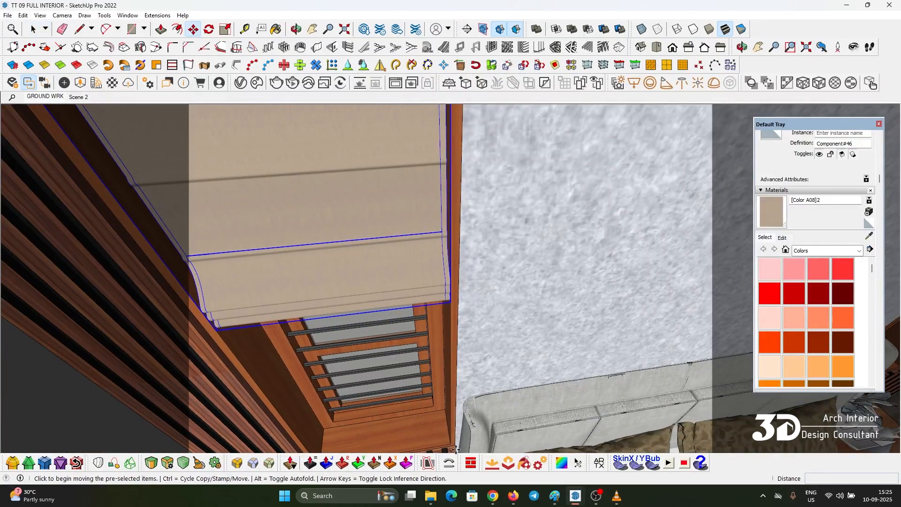
{"action": "left_click", "coordinate": [270, 431]}
{"action": "key", "text": "ctrl"}
{"action": "scroll", "coordinate": [269, 413], "scroll_direction": "down", "scroll_amount": 6}
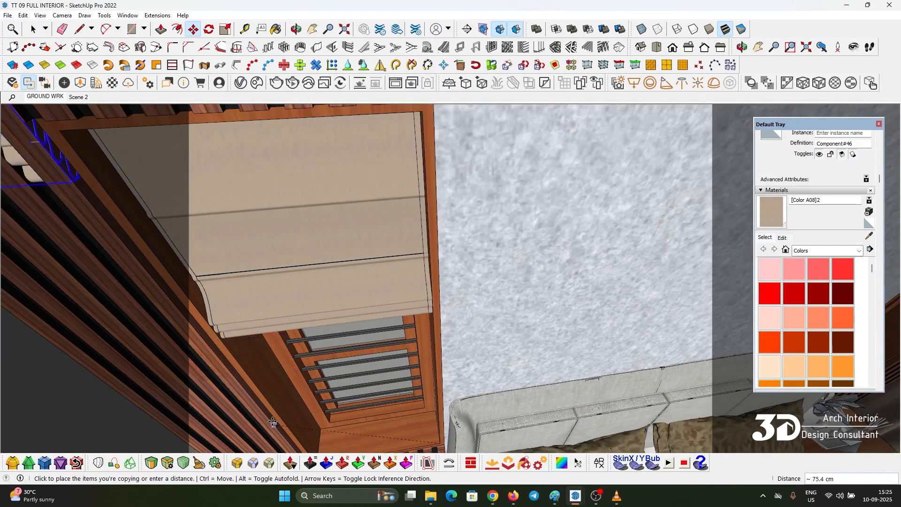
{"action": "middle_click_drag", "start_coordinate": [667, 384], "coordinate": [426, 264]}
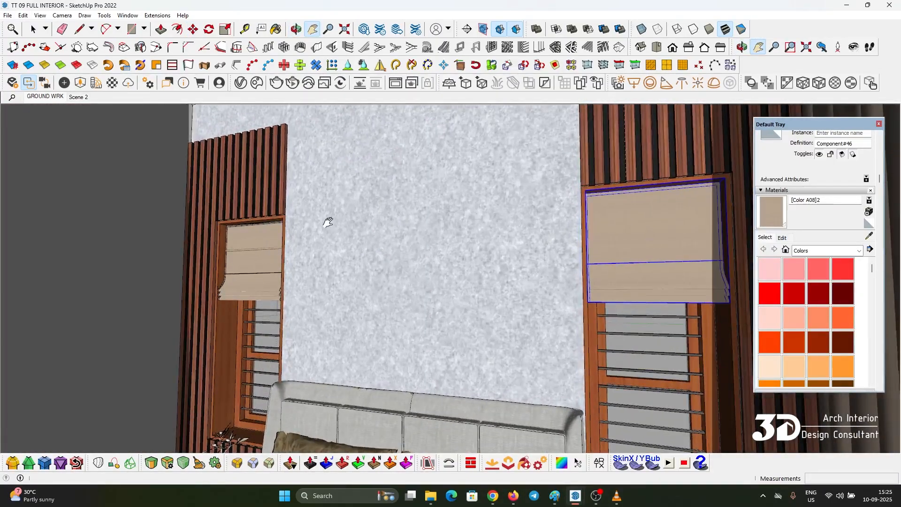
Draw a circle of about 32.7 cm radius on the textured wall above the left half of the headboard.
{"action": "middle_click_drag", "start_coordinate": [328, 223], "coordinate": [371, 209], "text": "shift"}
{"action": "key", "text": "c"}
{"action": "left_click", "coordinate": [383, 268]}
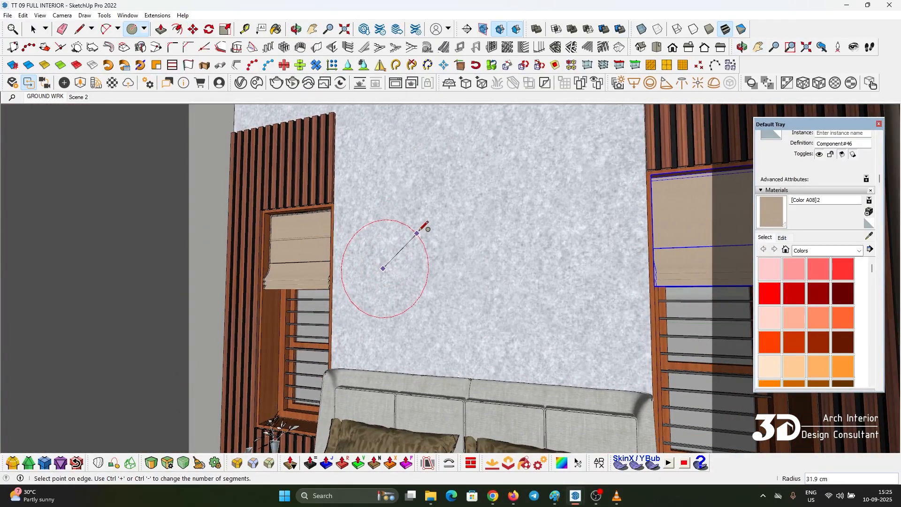
{"action": "left_click", "coordinate": [419, 229]}
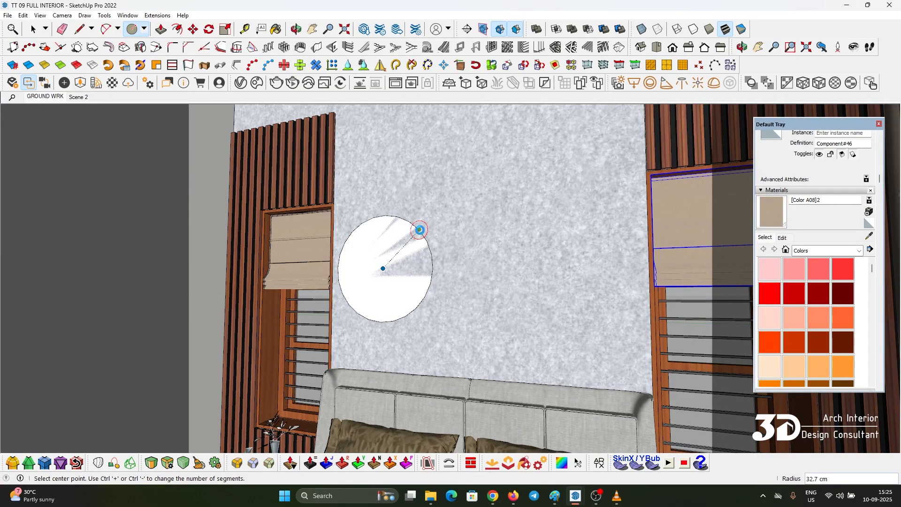
{"action": "middle_click_drag", "start_coordinate": [419, 229], "coordinate": [459, 245]}
{"action": "key", "text": "space"}
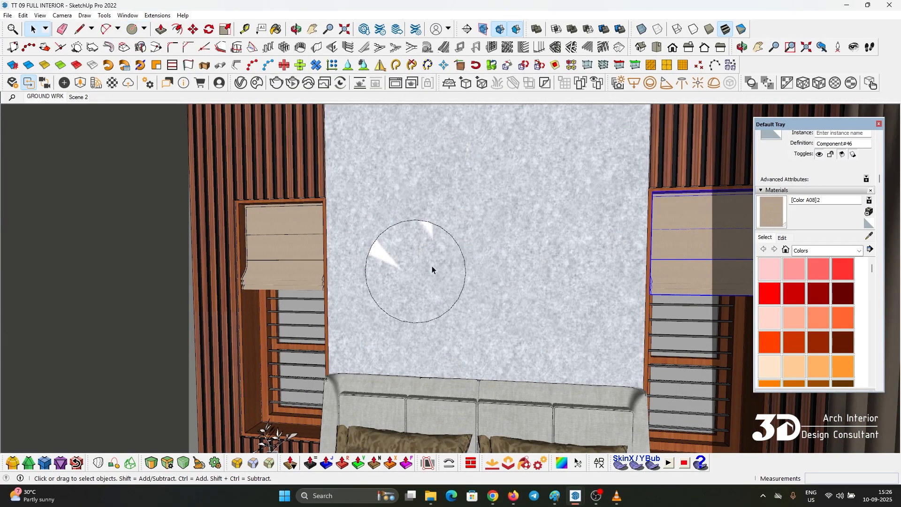
Set the wall circle above the headboard to 200 segments.
{"action": "left_click", "coordinate": [446, 235]}
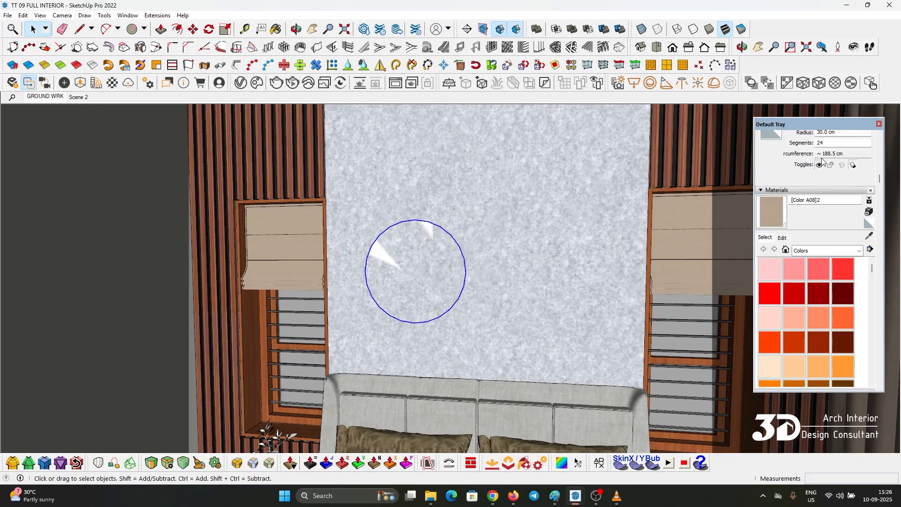
{"action": "scroll", "coordinate": [823, 162], "scroll_direction": "up", "scroll_amount": 2}
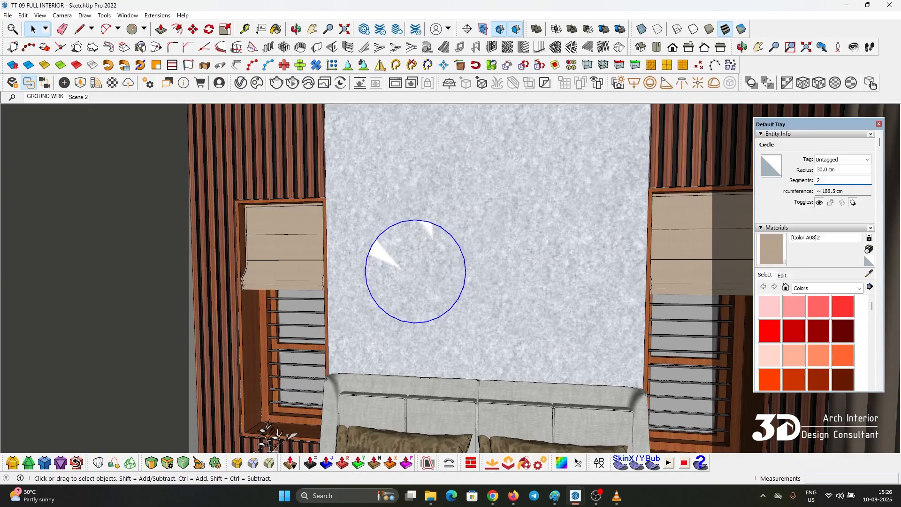
{"action": "key", "text": "Return"}
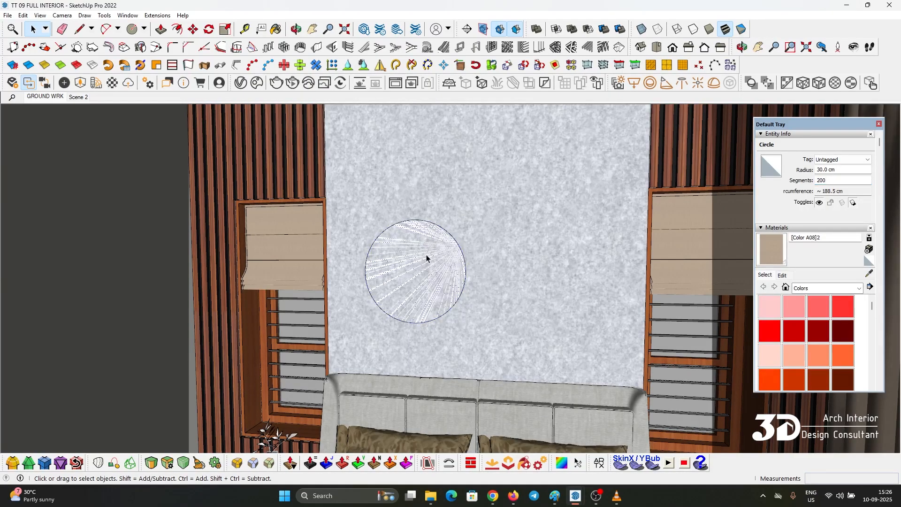
Push/Pull the circular face out from the textured wall into a shallow round disc.
{"action": "left_click", "coordinate": [426, 254]}
{"action": "mouse_move", "coordinate": [426, 254]}
{"action": "middle_mouse_down"}
{"action": "mouse_move", "coordinate": [420, 295]}
{"action": "mouse_move", "coordinate": [413, 250]}
{"action": "middle_mouse_up"}
{"action": "key", "text": "p"}
{"action": "scroll", "coordinate": [412, 241], "scroll_direction": "up", "scroll_amount": 3}
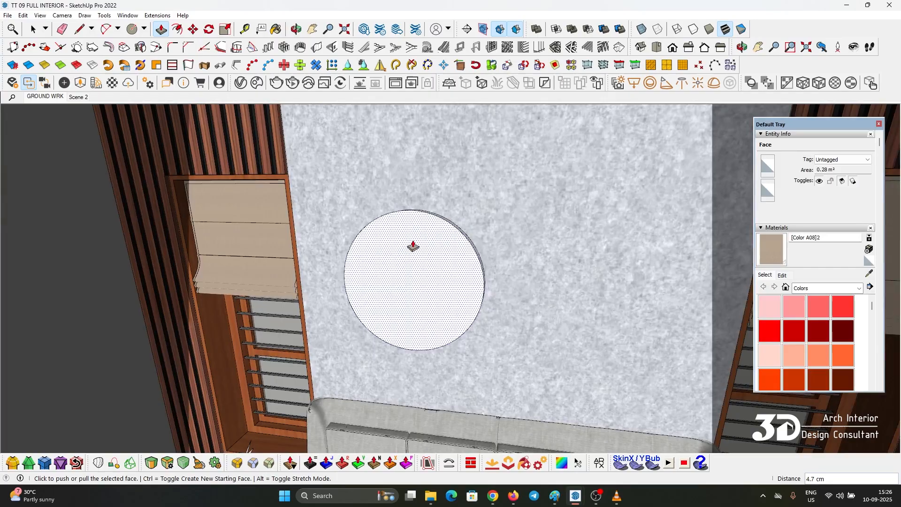
{"action": "key", "text": "space"}
{"action": "key", "text": "Escape"}
{"action": "left_click", "coordinate": [402, 246]}
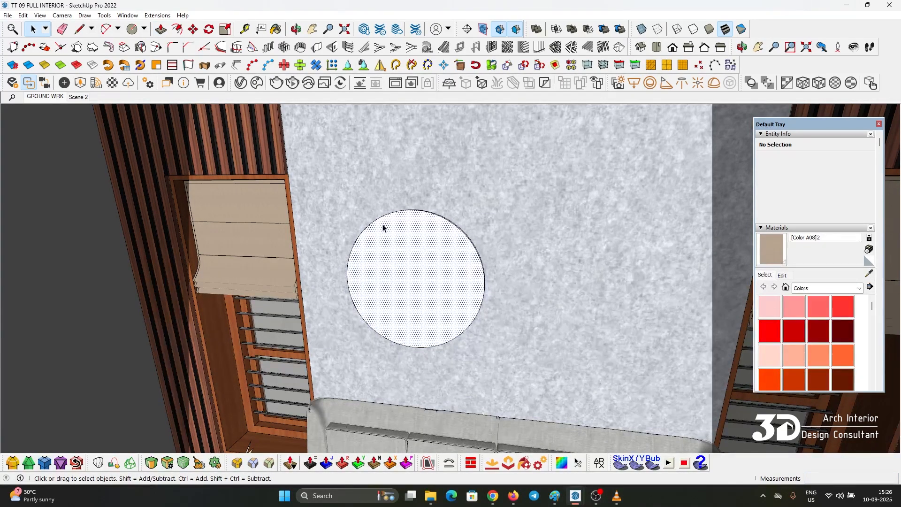
Offset the disc's front edge inward by 0.5 cm to form a thin rim.
{"action": "scroll", "coordinate": [382, 227], "scroll_direction": "up", "scroll_amount": 5}
{"action": "key", "text": "f"}
{"action": "left_click", "coordinate": [364, 193]}
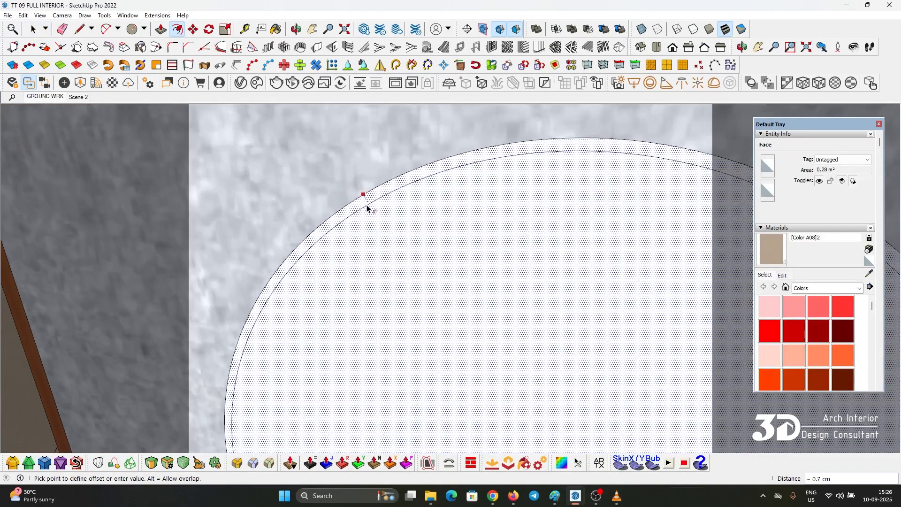
{"action": "left_click", "coordinate": [367, 208]}
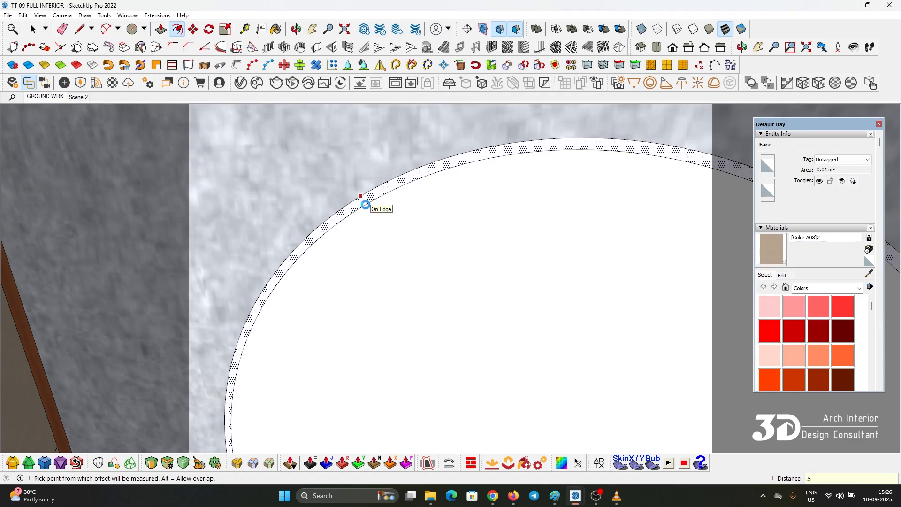
{"action": "key", "text": "space"}
Select the disc's faces and edges and make them a group.
{"action": "scroll", "coordinate": [368, 203], "scroll_direction": "down", "scroll_amount": 3}
{"action": "double_click", "coordinate": [420, 231]}
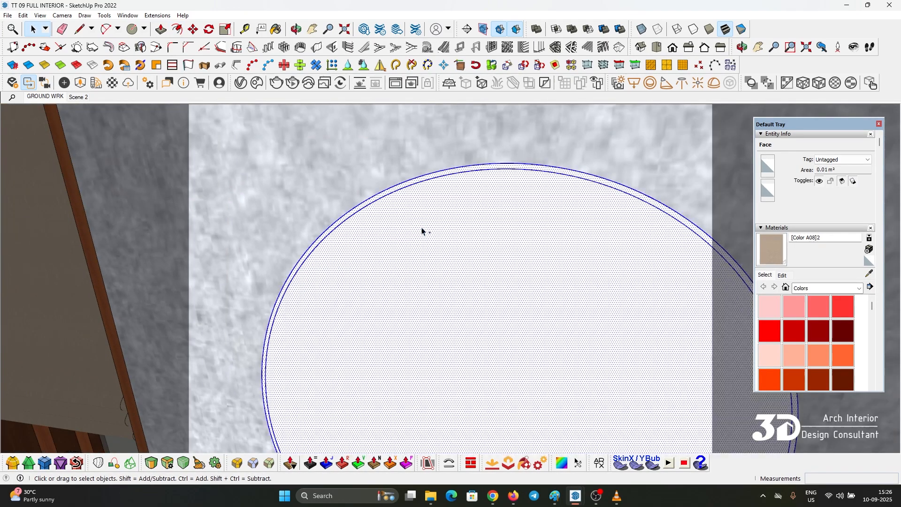
{"action": "key", "text": "g"}
Move the disc group across the wall to above the right half of the headboard.
{"action": "scroll", "coordinate": [395, 203], "scroll_direction": "down", "scroll_amount": 5}
{"action": "middle_click_drag", "start_coordinate": [409, 185], "coordinate": [479, 215]}
{"action": "key", "text": "m"}
{"action": "left_click", "coordinate": [489, 193]}
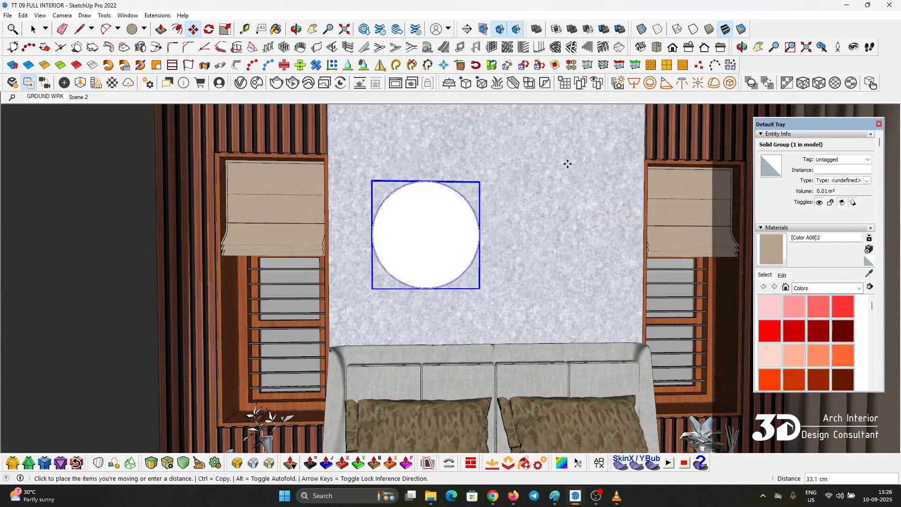
{"action": "left_click", "coordinate": [621, 161]}
{"action": "key", "text": "space"}
{"action": "middle_click_drag", "start_coordinate": [569, 212], "coordinate": [471, 191]}
{"action": "key", "text": "m"}
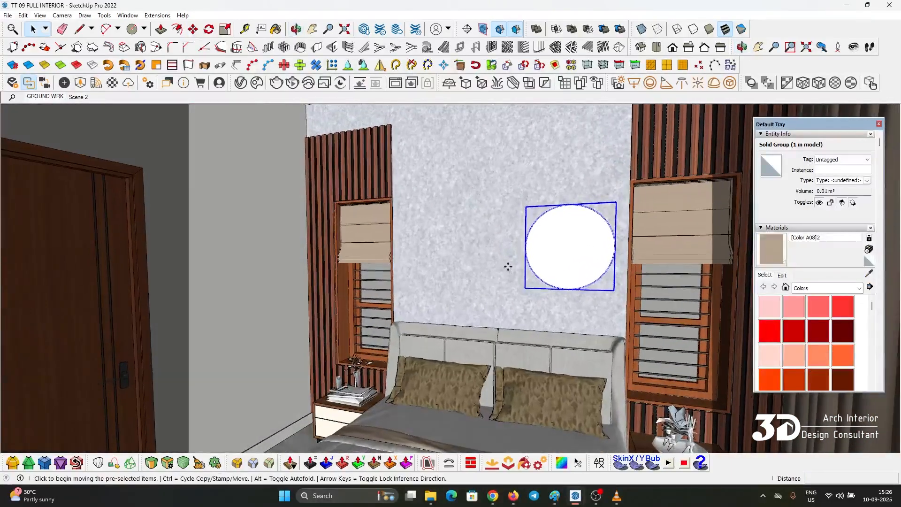
{"action": "left_click", "coordinate": [497, 251]}
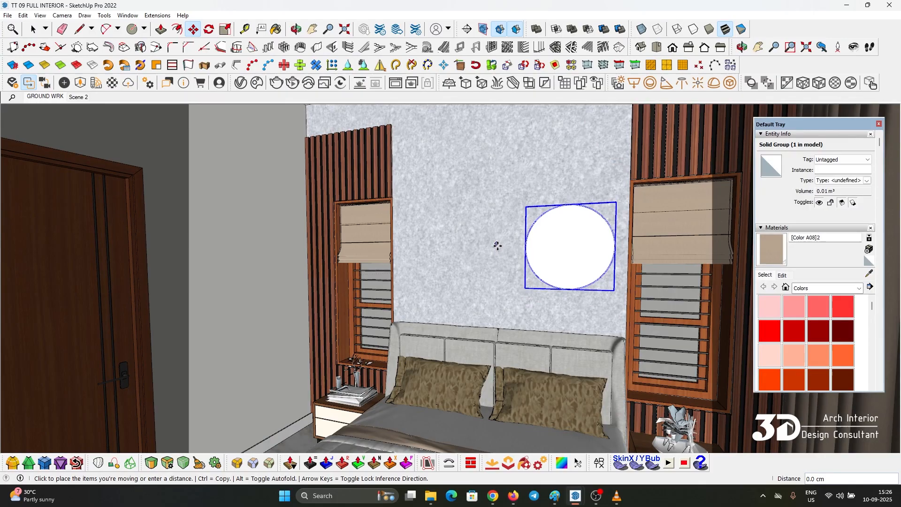
{"action": "key", "text": "space"}
Sample the Aluminum 01_ Stainless material from the dressing table mirror opposite the bed.
{"action": "middle_click_drag", "start_coordinate": [499, 245], "coordinate": [508, 262]}
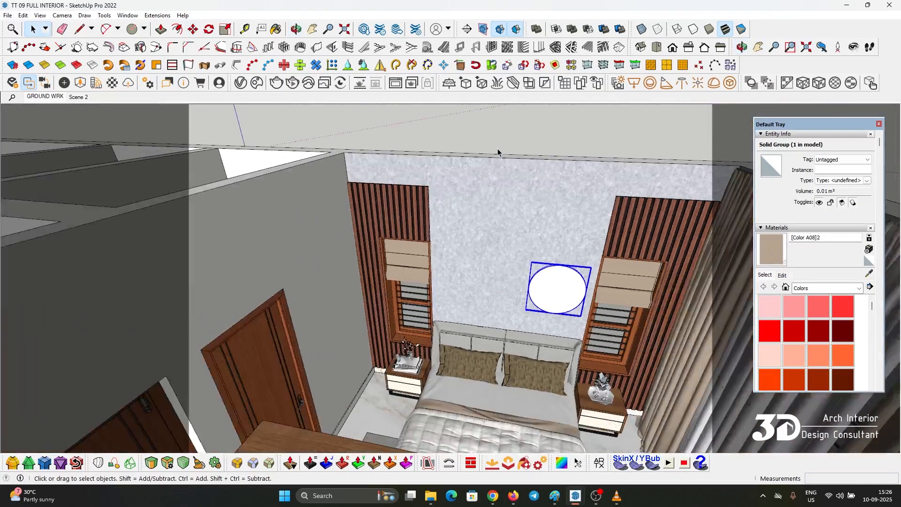
{"action": "middle_click_drag", "start_coordinate": [498, 151], "coordinate": [447, 196]}
{"action": "scroll", "coordinate": [408, 173], "scroll_direction": "up", "scroll_amount": 2}
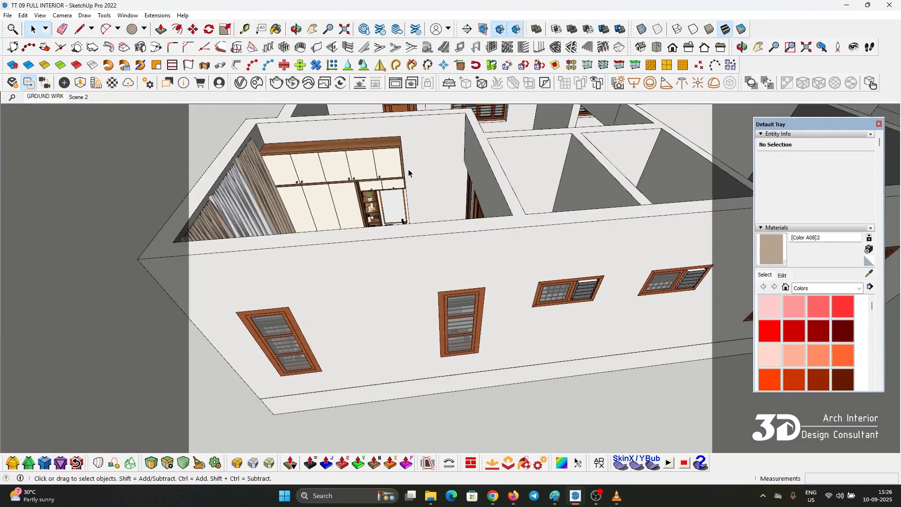
{"action": "scroll", "coordinate": [408, 173], "scroll_direction": "up", "scroll_amount": 6}
{"action": "key", "text": "i"}
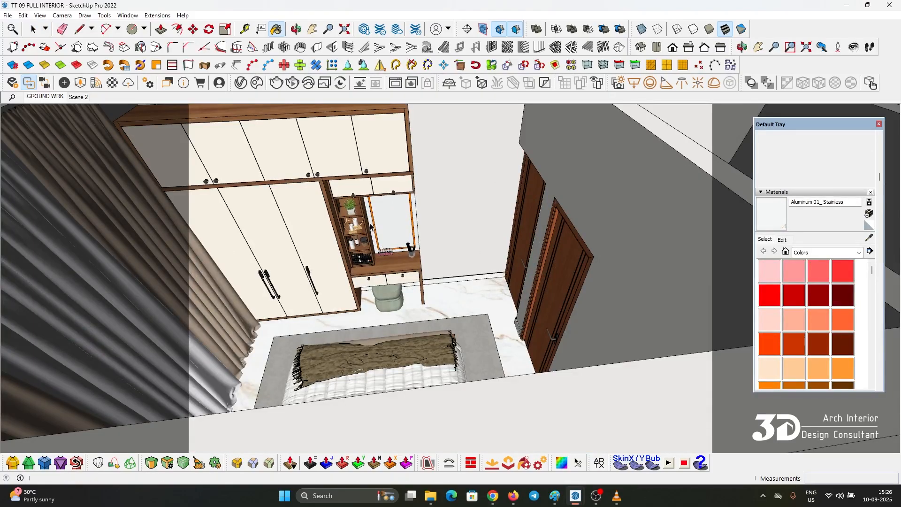
{"action": "key", "text": "space"}
Apply the sampled Aluminum 01_ Stainless material to the round disc group above the headboard.
{"action": "scroll", "coordinate": [371, 227], "scroll_direction": "down", "scroll_amount": 4}
{"action": "middle_click_drag", "start_coordinate": [437, 238], "coordinate": [641, 230]}
{"action": "scroll", "coordinate": [640, 230], "scroll_direction": "up", "scroll_amount": 5}
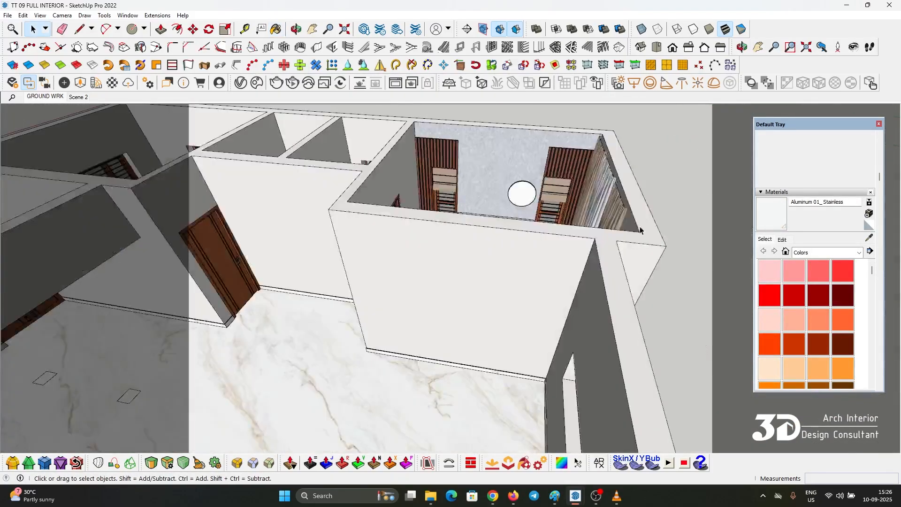
{"action": "scroll", "coordinate": [493, 193], "scroll_direction": "up", "scroll_amount": 8}
{"action": "left_click", "coordinate": [492, 192]}
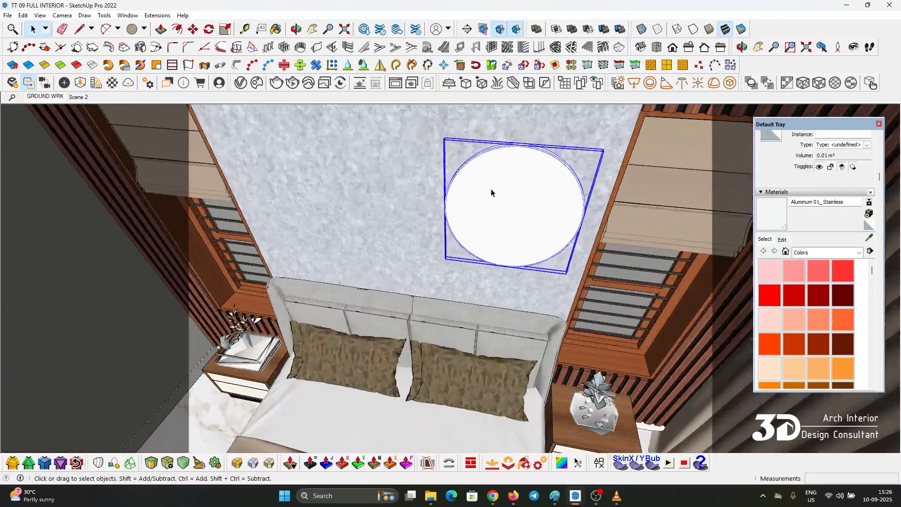
{"action": "key", "text": "b"}
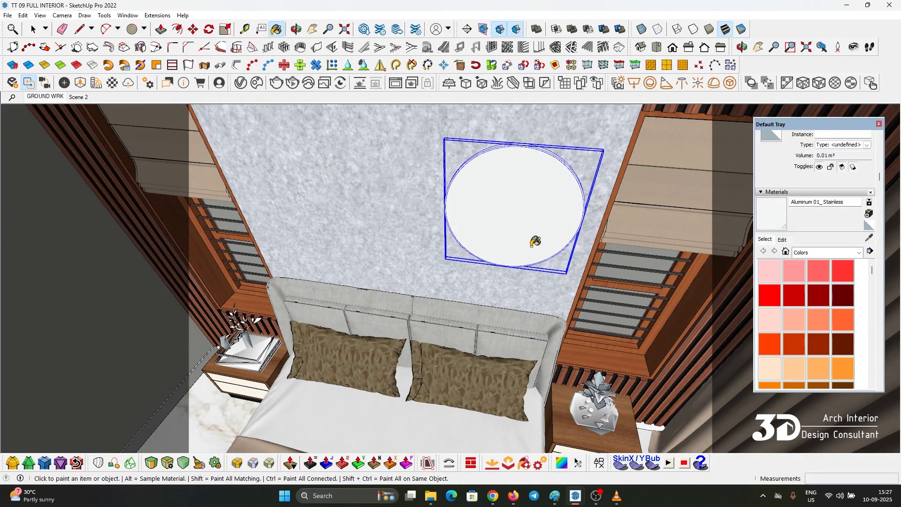
Sample the Color H01 wood from the right nightstand and select the disc's geometry inside its group, leaving out the front face.
{"action": "middle_click_drag", "start_coordinate": [508, 219], "coordinate": [595, 411]}
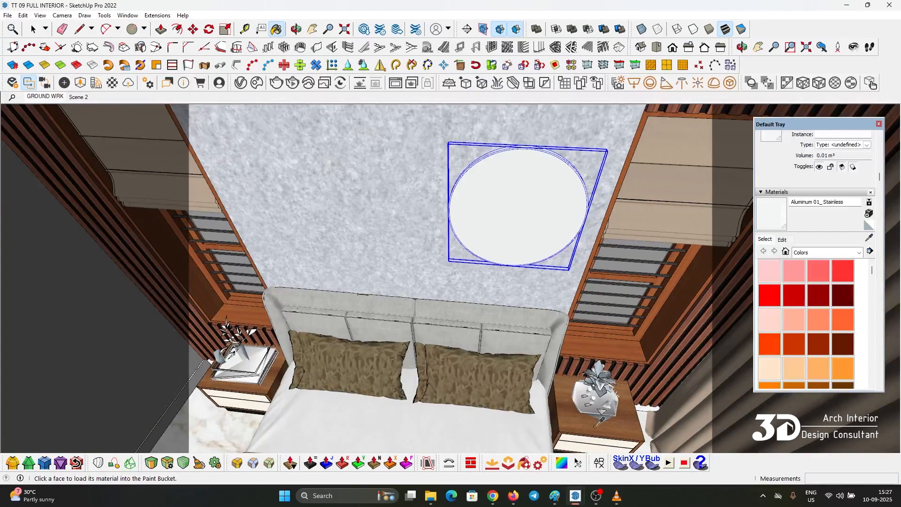
{"action": "left_click", "coordinate": [600, 422], "text": "alt"}
{"action": "key", "text": "space"}
{"action": "left_click", "coordinate": [493, 226]}
{"action": "scroll", "coordinate": [497, 149], "scroll_direction": "up", "scroll_amount": 6}
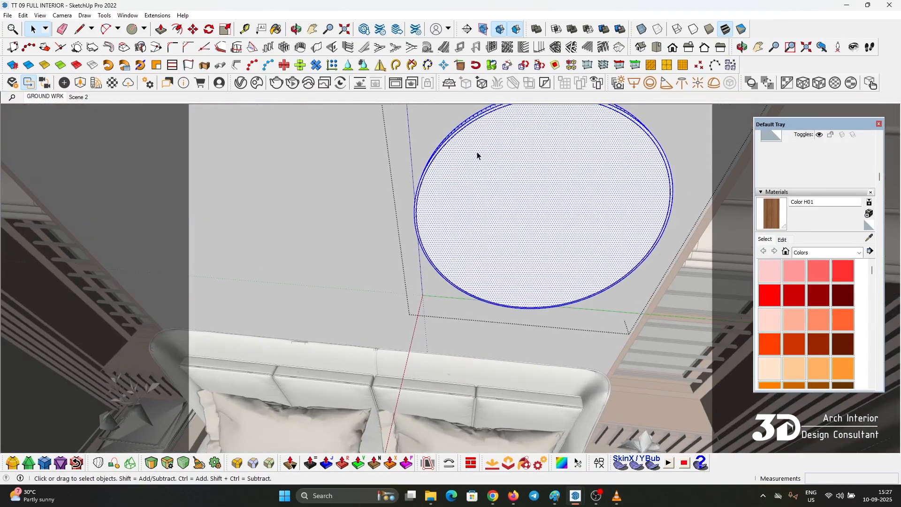
{"action": "scroll", "coordinate": [472, 155], "scroll_direction": "up", "scroll_amount": 4}
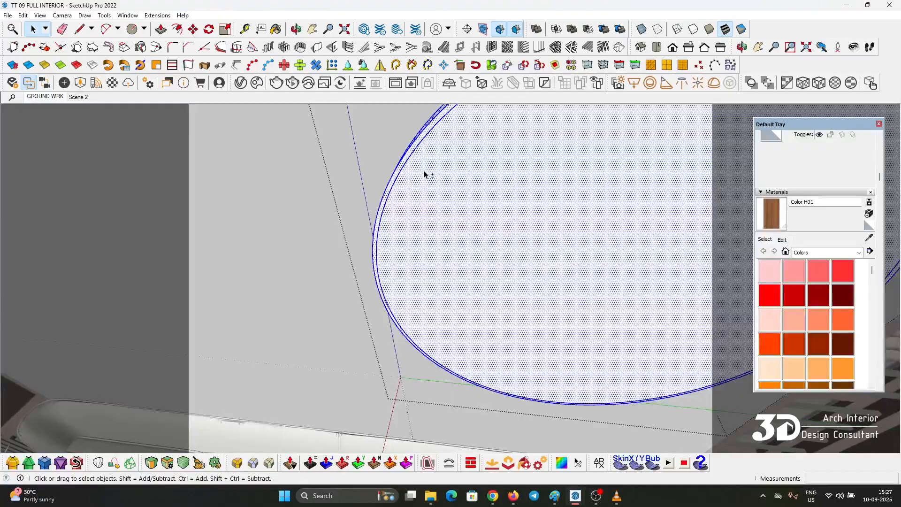
{"action": "left_click", "coordinate": [465, 182], "text": "shift"}
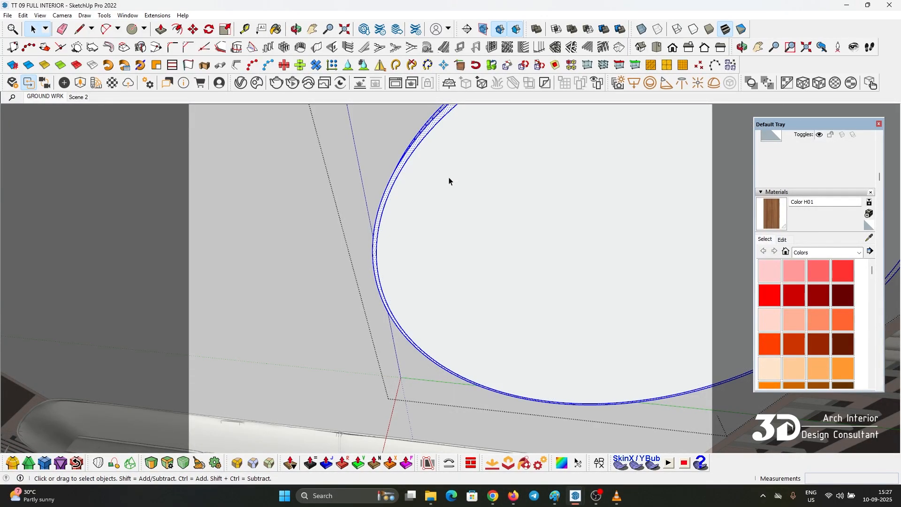
Paint the disc's selected rim and side faces with the Color H01 wood material.
{"action": "key", "text": "b"}
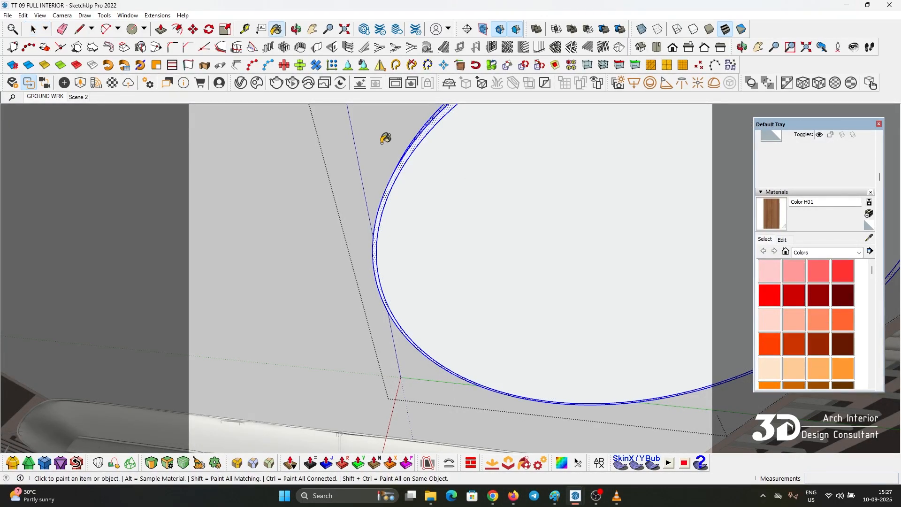
{"action": "scroll", "coordinate": [428, 147], "scroll_direction": "up", "scroll_amount": 2}
{"action": "left_click", "coordinate": [421, 133]}
{"action": "key", "text": "space"}
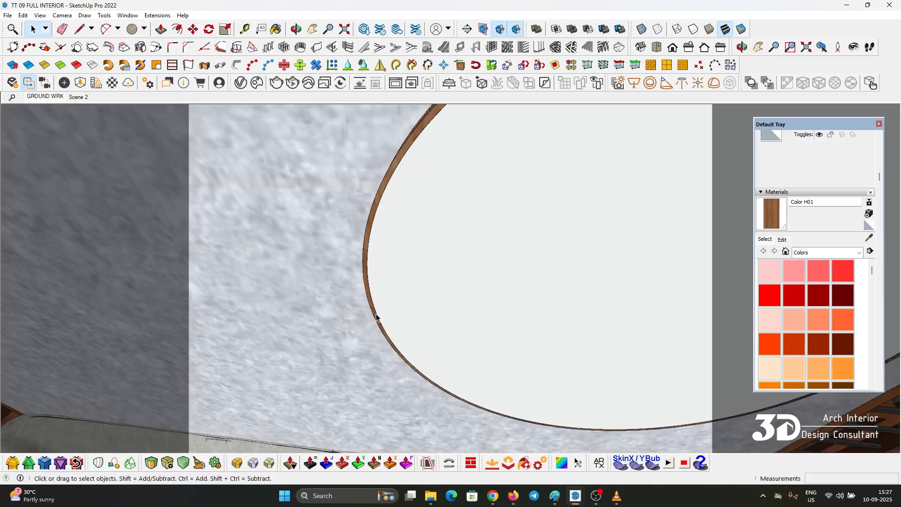
{"action": "scroll", "coordinate": [405, 244], "scroll_direction": "down", "scroll_amount": 3}
{"action": "scroll", "coordinate": [407, 250], "scroll_direction": "down", "scroll_amount": 5}
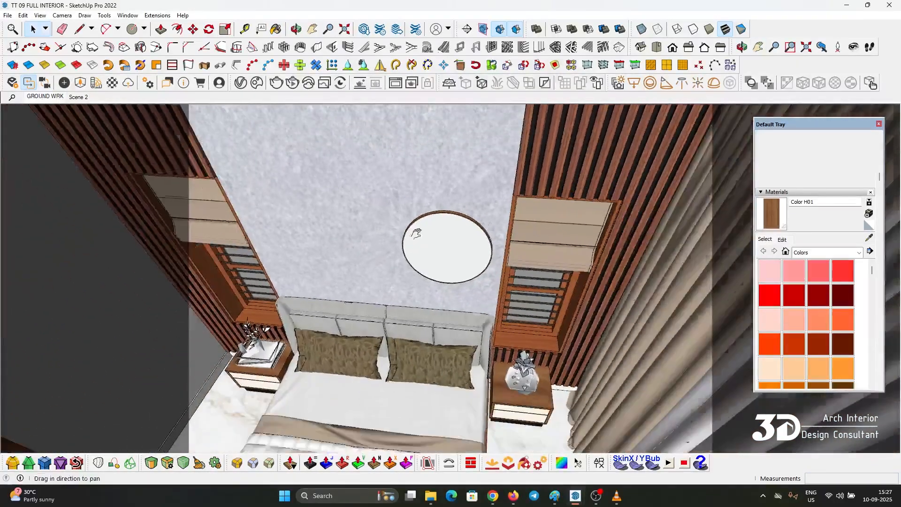
Draw a 60 x 80 cm rectangle on the white side wall, starting from the door frame's upper corner nearest the bed.
{"action": "key", "text": "h"}
{"action": "left_click_drag", "start_coordinate": [415, 234], "coordinate": [455, 268]}
{"action": "left_click_drag", "start_coordinate": [394, 259], "coordinate": [424, 255]}
{"action": "key", "text": "o"}
{"action": "left_click_drag", "start_coordinate": [427, 291], "coordinate": [460, 327]}
{"action": "scroll", "coordinate": [438, 309], "scroll_direction": "down", "scroll_amount": 3}
{"action": "key", "text": "h"}
{"action": "scroll", "coordinate": [328, 211], "scroll_direction": "up", "scroll_amount": 8}
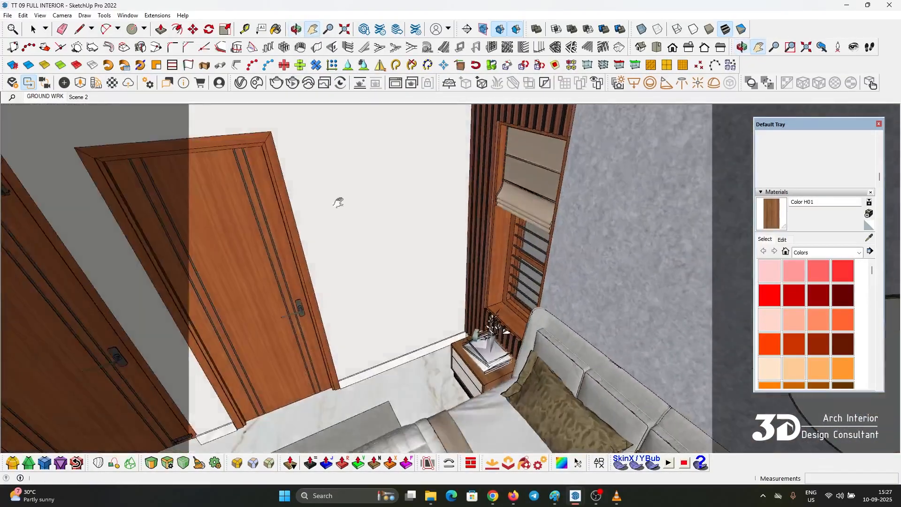
{"action": "mouse_move", "coordinate": [338, 203]}
{"action": "middle_mouse_down"}
{"action": "mouse_move", "coordinate": [400, 288]}
{"action": "mouse_move", "coordinate": [344, 187]}
{"action": "middle_mouse_up"}
{"action": "key", "text": "r"}
{"action": "left_click", "coordinate": [327, 167]}
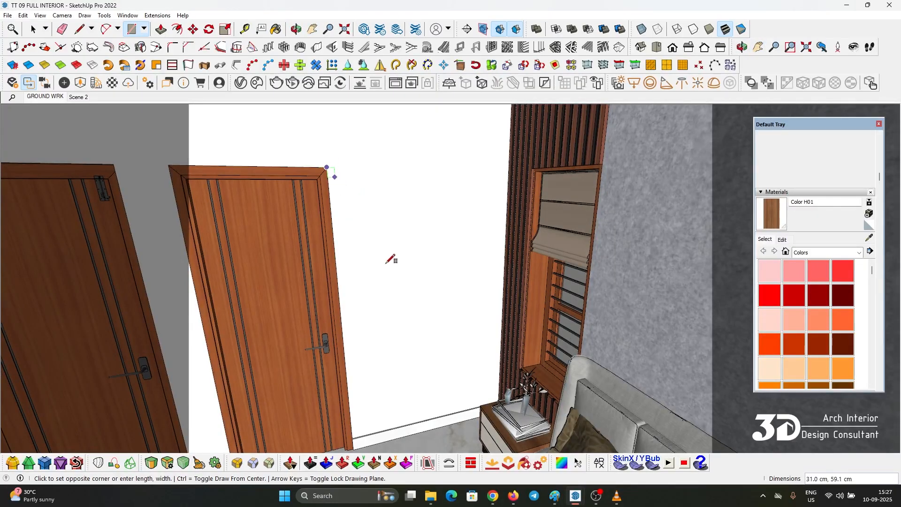
{"action": "left_click", "coordinate": [382, 252]}
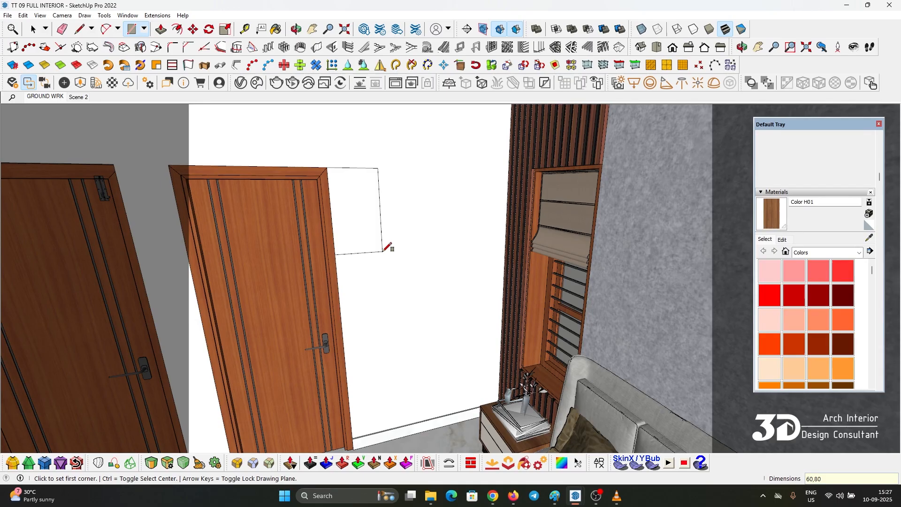
Extrude the 60 × 80 cm rectangle beside the door frame by 2 cm to form a wall panel.
{"action": "key", "text": "space"}
{"action": "key", "text": "p"}
{"action": "middle_click_drag", "start_coordinate": [346, 277], "coordinate": [368, 241]}
{"action": "left_click", "coordinate": [376, 213]}
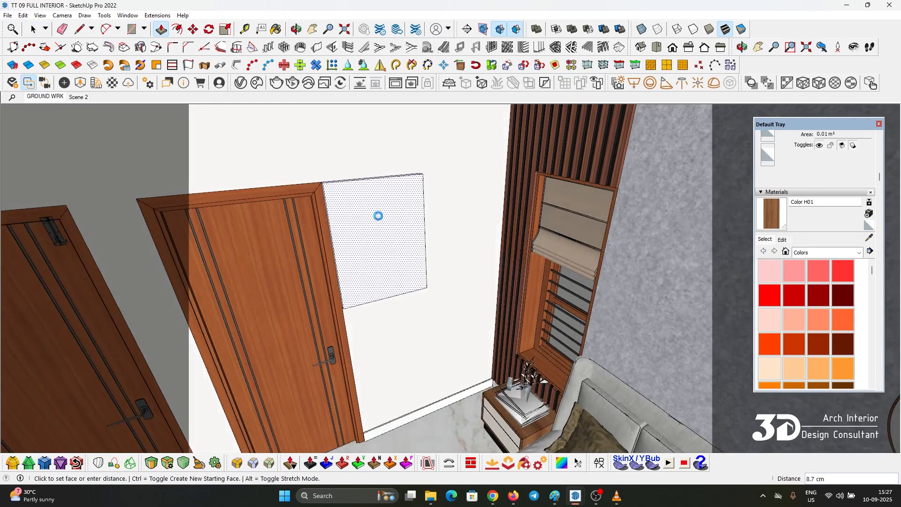
{"action": "type", "text": "2"}
{"action": "key", "text": "Return"}
Group the extruded wall panel and paint it with the Color H01 wood material.
{"action": "key", "text": "ctrl+z"}
{"action": "key", "text": "space"}
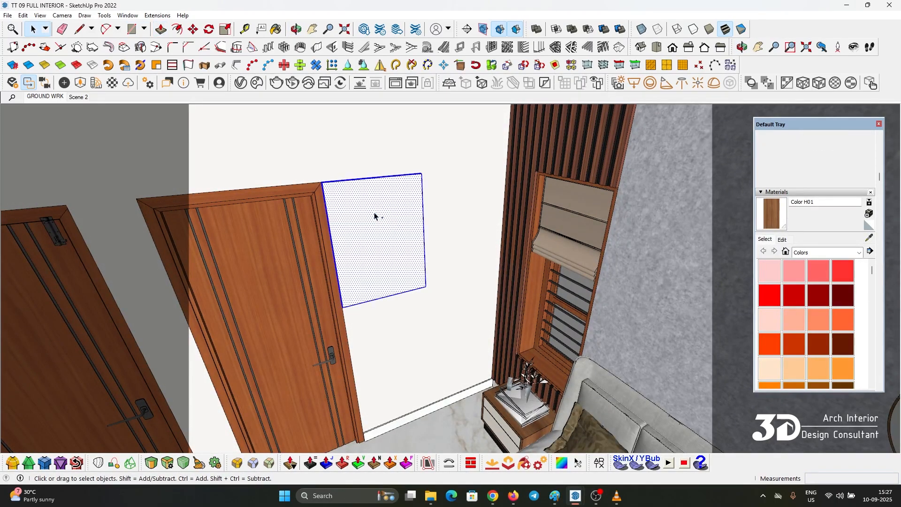
{"action": "left_click", "coordinate": [375, 217]}
{"action": "key", "text": "b"}
{"action": "left_click", "coordinate": [390, 209]}
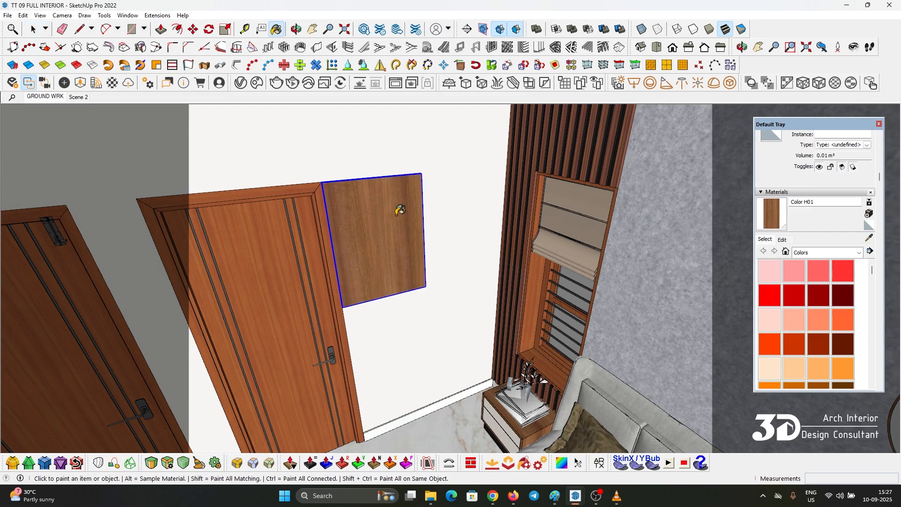
Move the wood panel sideways away from the door frame and lower it on the wall.
{"action": "key", "text": "space"}
{"action": "mouse_move", "coordinate": [397, 207]}
{"action": "middle_mouse_down"}
{"action": "mouse_move", "coordinate": [316, 145]}
{"action": "mouse_move", "coordinate": [370, 169]}
{"action": "middle_mouse_up"}
{"action": "key", "text": "m"}
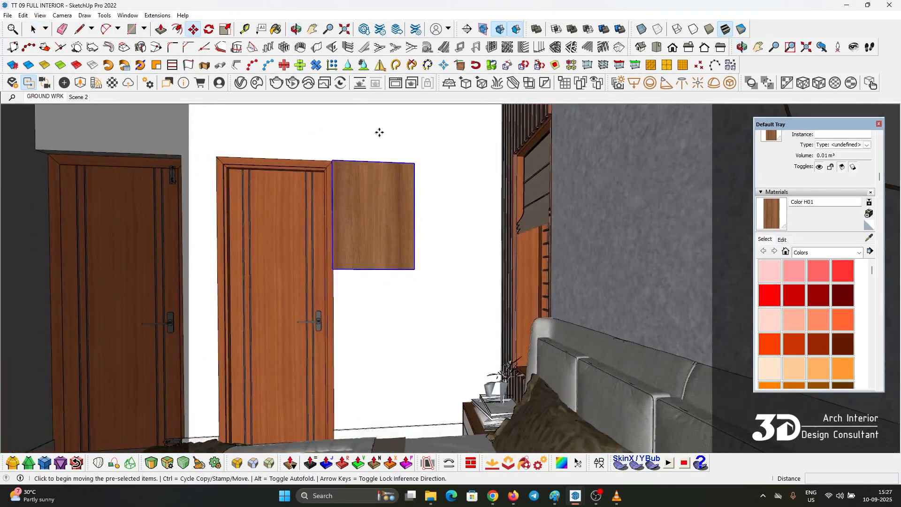
{"action": "left_click", "coordinate": [401, 133]}
{"action": "left_click", "coordinate": [441, 145]}
{"action": "left_click", "coordinate": [441, 145]}
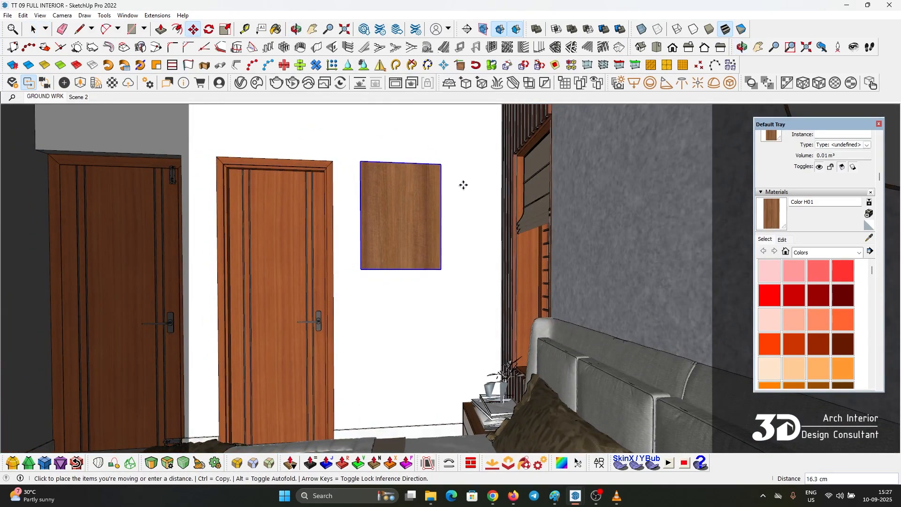
{"action": "left_click", "coordinate": [463, 189]}
{"action": "key", "text": "space"}
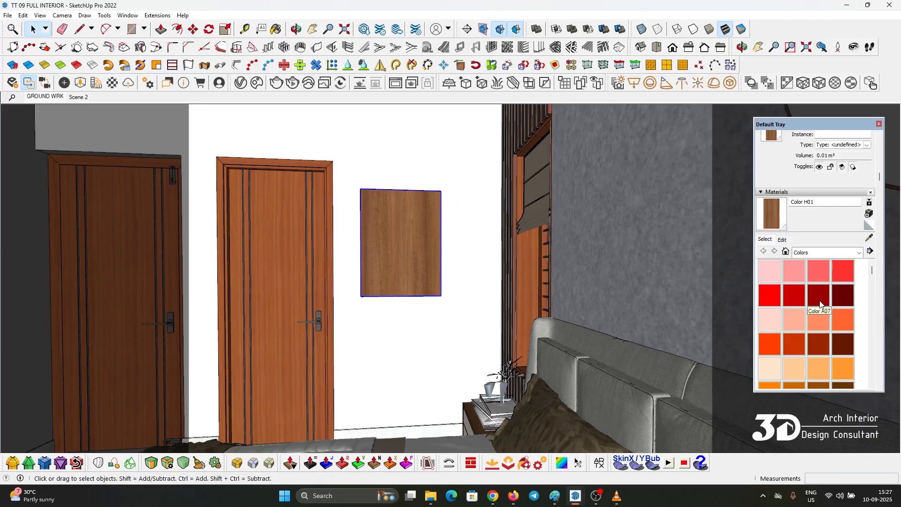
Open the panel group and paint its front face with Color A07.
{"action": "left_click", "coordinate": [819, 295]}
{"action": "key", "text": "space"}
{"action": "middle_click_drag", "start_coordinate": [408, 243], "coordinate": [383, 210]}
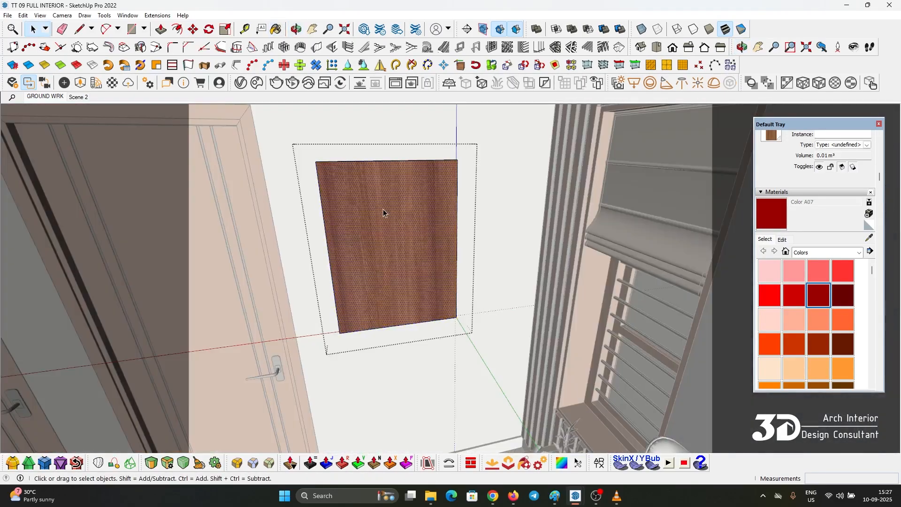
{"action": "key", "text": "b"}
{"action": "left_click", "coordinate": [384, 196]}
{"action": "key", "text": "space"}
{"action": "left_click", "coordinate": [730, 257]}
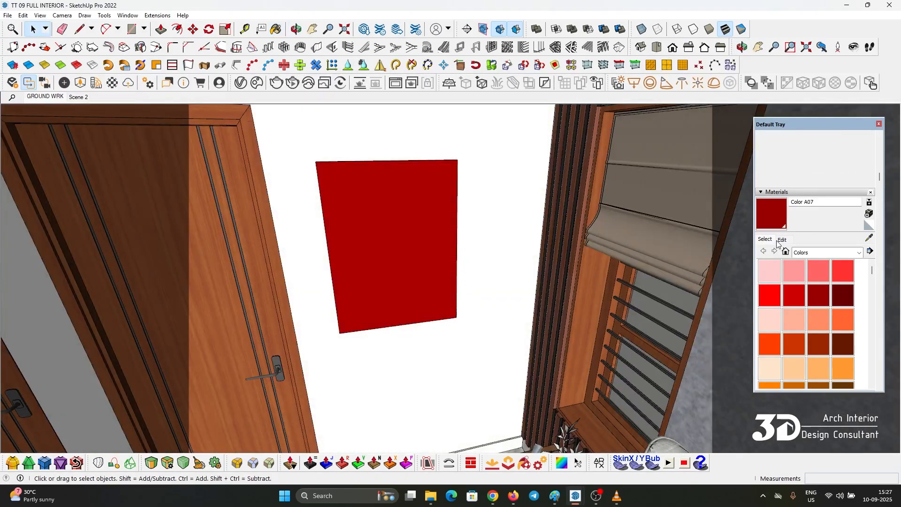
Load the image 05.jpg from the D: drive as the texture of Color A07.
{"action": "left_click", "coordinate": [781, 240]}
{"action": "left_click", "coordinate": [784, 324]}
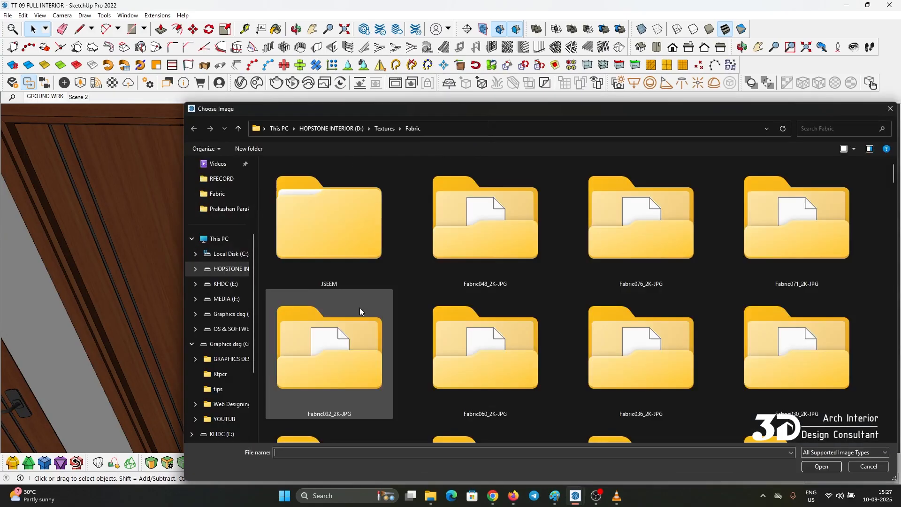
{"action": "left_click", "coordinate": [221, 274]}
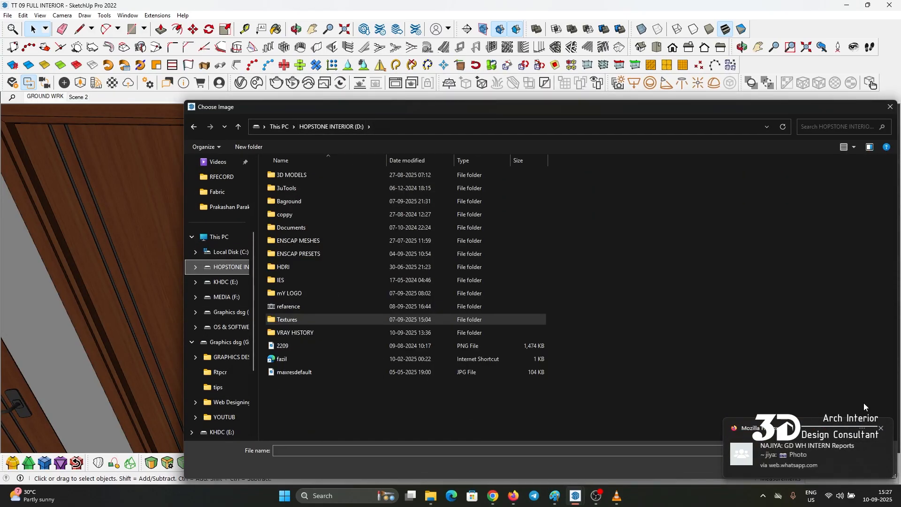
{"action": "double_click", "coordinate": [304, 175]}
{"action": "scroll", "coordinate": [325, 329], "scroll_direction": "down", "scroll_amount": 2}
{"action": "double_click", "coordinate": [327, 349]}
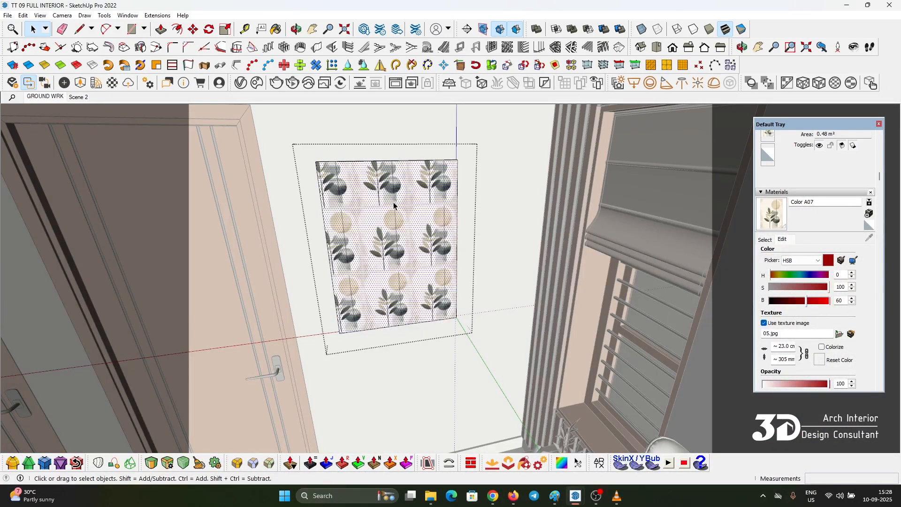
Fit the leaf artwork texture so that a single picture fills the panel's front face.
{"action": "left_click", "coordinate": [820, 84]}
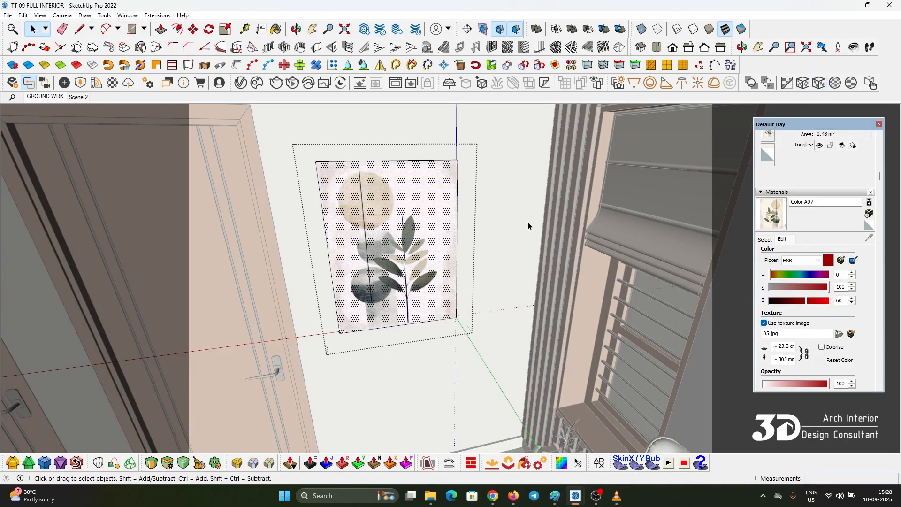
{"action": "scroll", "coordinate": [371, 210], "scroll_direction": "up", "scroll_amount": 2}
{"action": "scroll", "coordinate": [383, 214], "scroll_direction": "down", "scroll_amount": 2}
{"action": "key", "text": "Escape"}
Open the bedside tables component for editing and select the table next to the curtain.
{"action": "middle_click_drag", "start_coordinate": [385, 204], "coordinate": [650, 310]}
{"action": "scroll", "coordinate": [433, 257], "scroll_direction": "down", "scroll_amount": 3}
{"action": "scroll", "coordinate": [433, 258], "scroll_direction": "down", "scroll_amount": 1}
{"action": "middle_click_drag", "start_coordinate": [435, 313], "coordinate": [295, 255]}
{"action": "scroll", "coordinate": [436, 277], "scroll_direction": "up", "scroll_amount": 10}
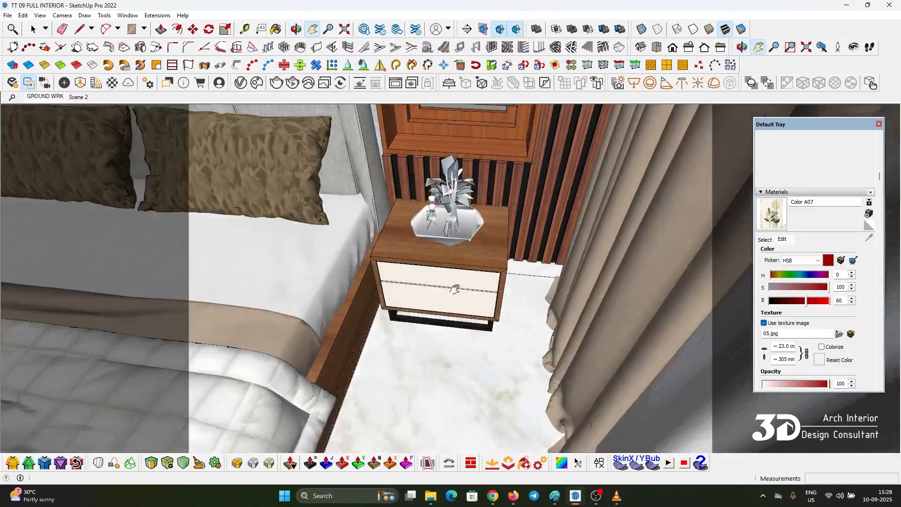
{"action": "middle_click_drag", "start_coordinate": [454, 289], "coordinate": [468, 289]}
{"action": "scroll", "coordinate": [527, 278], "scroll_direction": "down", "scroll_amount": 2}
{"action": "middle_click_drag", "start_coordinate": [527, 278], "coordinate": [499, 271]}
{"action": "key", "text": "space"}
{"action": "scroll", "coordinate": [499, 271], "scroll_direction": "up", "scroll_amount": 1}
{"action": "left_click", "coordinate": [499, 271]}
{"action": "scroll", "coordinate": [491, 272], "scroll_direction": "up", "scroll_amount": 2}
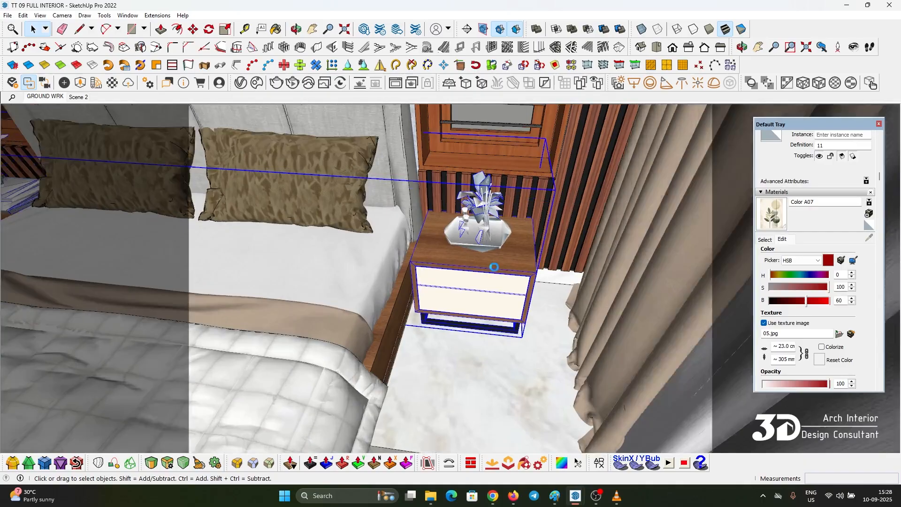
{"action": "scroll", "coordinate": [501, 272], "scroll_direction": "up", "scroll_amount": 2}
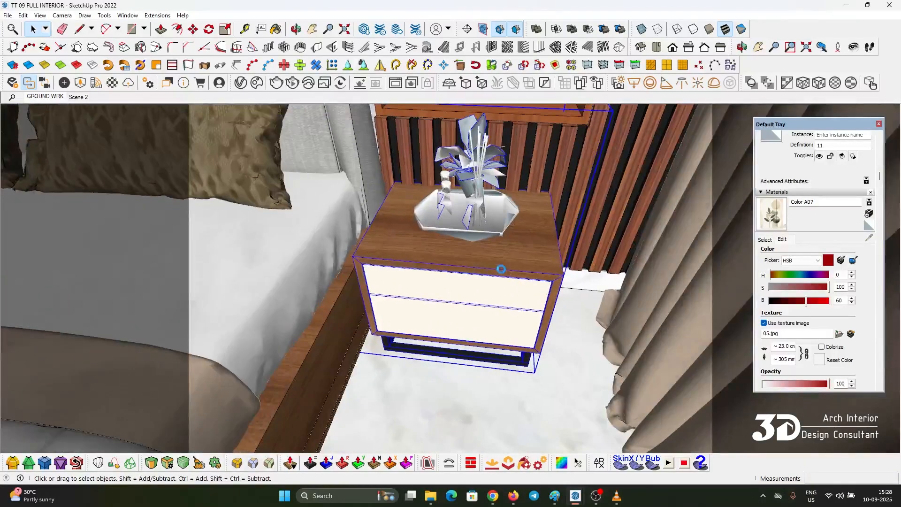
{"action": "double_click", "coordinate": [477, 255]}
{"action": "scroll", "coordinate": [481, 257], "scroll_direction": "down", "scroll_amount": 3}
{"action": "left_click", "coordinate": [484, 264]}
{"action": "middle_click_drag", "start_coordinate": [484, 264], "coordinate": [495, 245]}
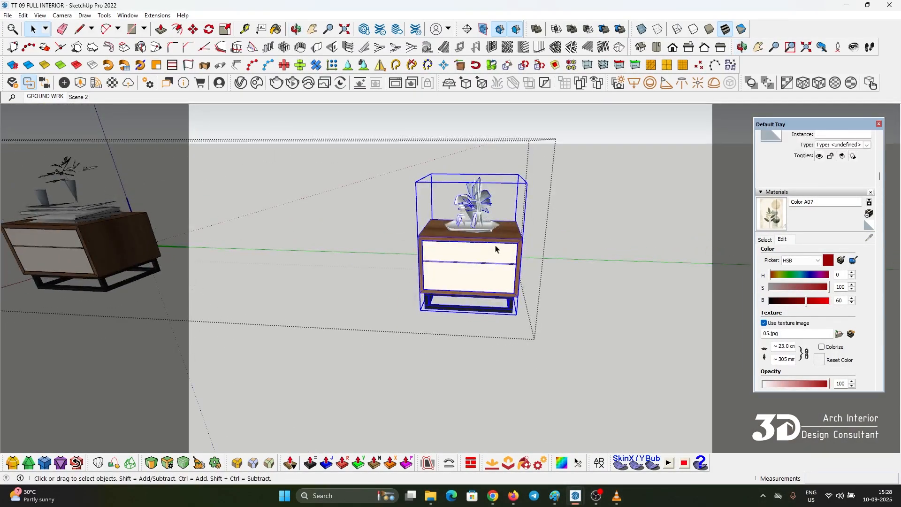
Open the selected bedside table and its nested component, and select the drawer cabinet.
{"action": "double_click", "coordinate": [494, 248]}
{"action": "double_click", "coordinate": [491, 248]}
{"action": "left_click", "coordinate": [492, 245]}
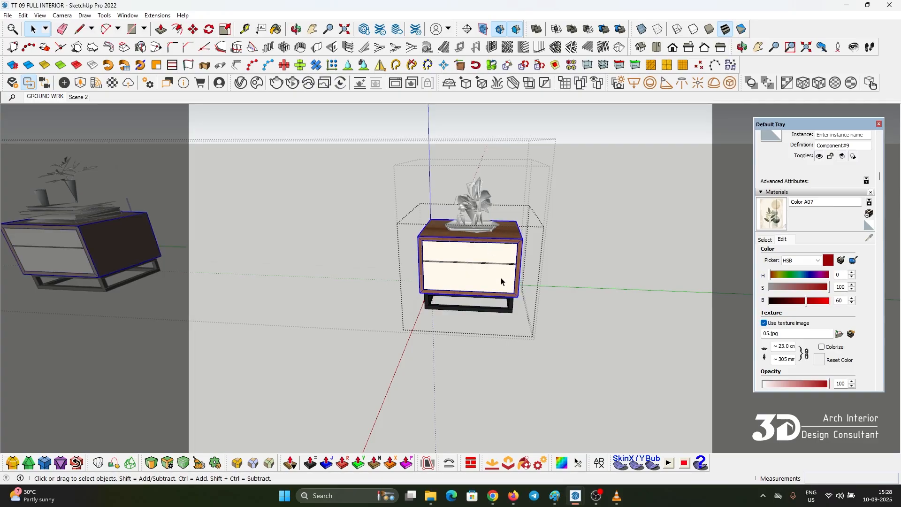
Place a guide line 60 cm from the left edge of the cabinet's top.
{"action": "middle_click_drag", "start_coordinate": [502, 282], "coordinate": [463, 264]}
{"action": "key", "text": "t"}
{"action": "left_click", "coordinate": [426, 236]}
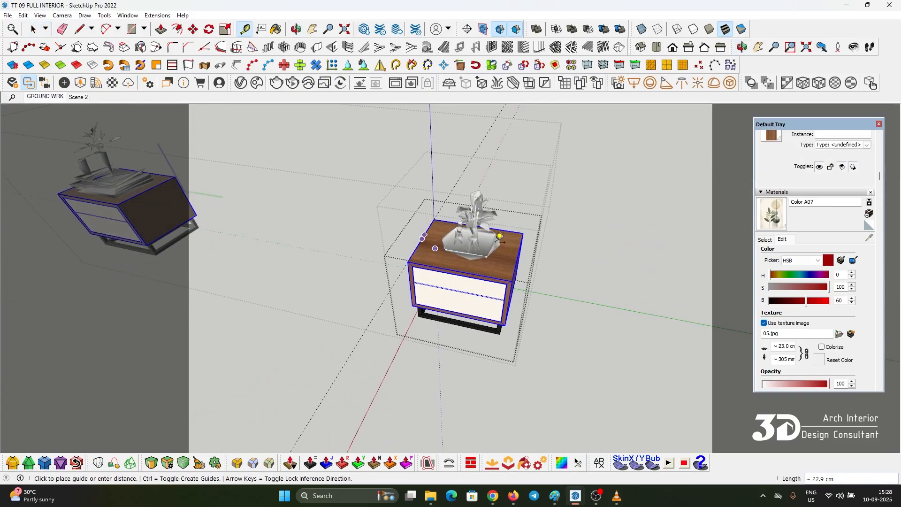
{"action": "left_click", "coordinate": [522, 243]}
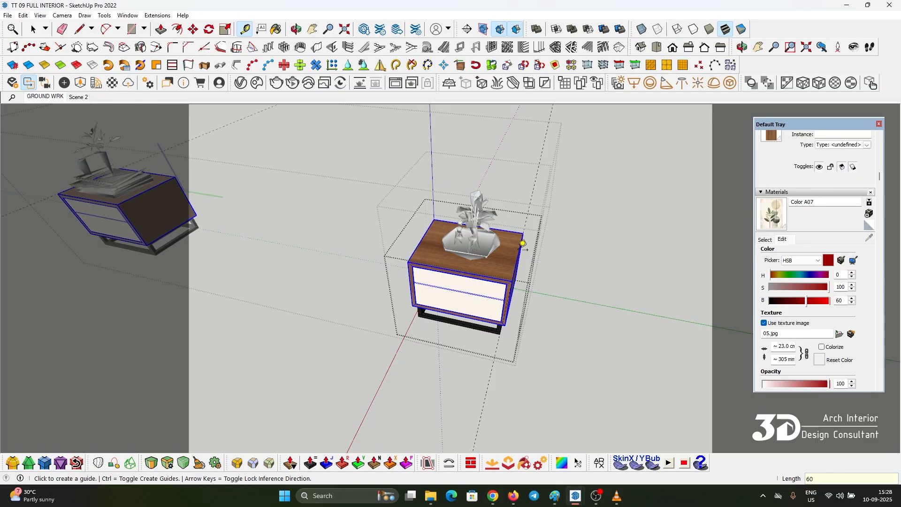
{"action": "key", "text": "Return"}
{"action": "key", "text": "space"}
{"action": "middle_click_drag", "start_coordinate": [505, 306], "coordinate": [513, 288]}
{"action": "key", "text": "s"}
{"action": "left_click", "coordinate": [506, 278]}
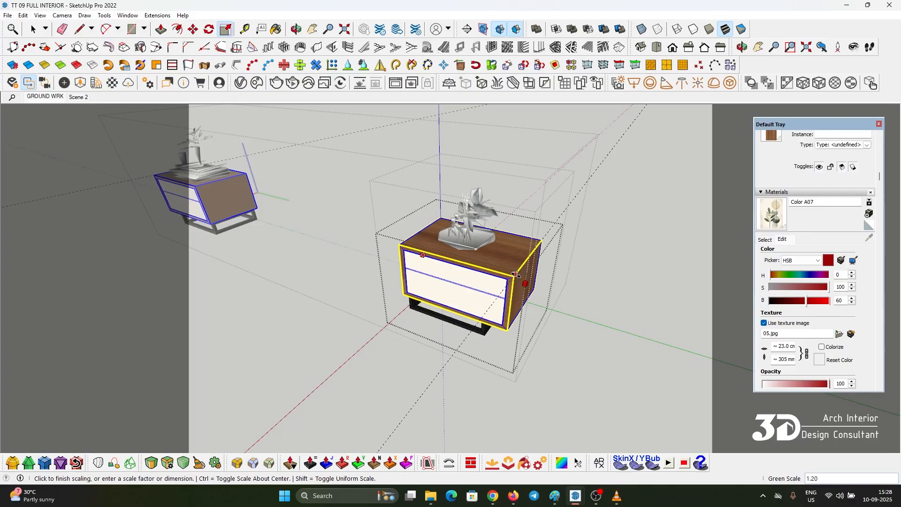
{"action": "key", "text": "Escape"}
Open the cabinet and its wooden outer frame for editing.
{"action": "middle_click_drag", "start_coordinate": [512, 281], "coordinate": [565, 225]}
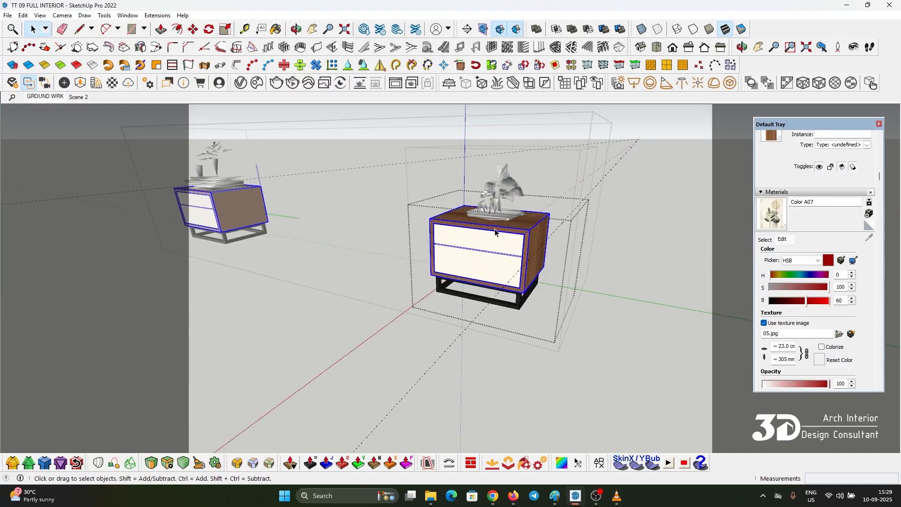
{"action": "middle_click_drag", "start_coordinate": [495, 230], "coordinate": [537, 235]}
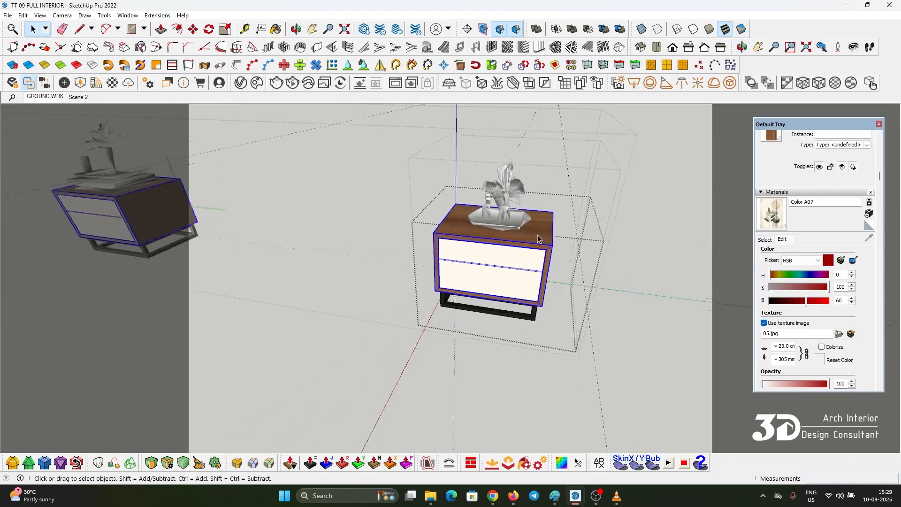
{"action": "scroll", "coordinate": [538, 231], "scroll_direction": "up", "scroll_amount": 2}
{"action": "double_click", "coordinate": [538, 231]}
{"action": "left_click", "coordinate": [538, 231]}
{"action": "middle_click_drag", "start_coordinate": [535, 277], "coordinate": [530, 217]}
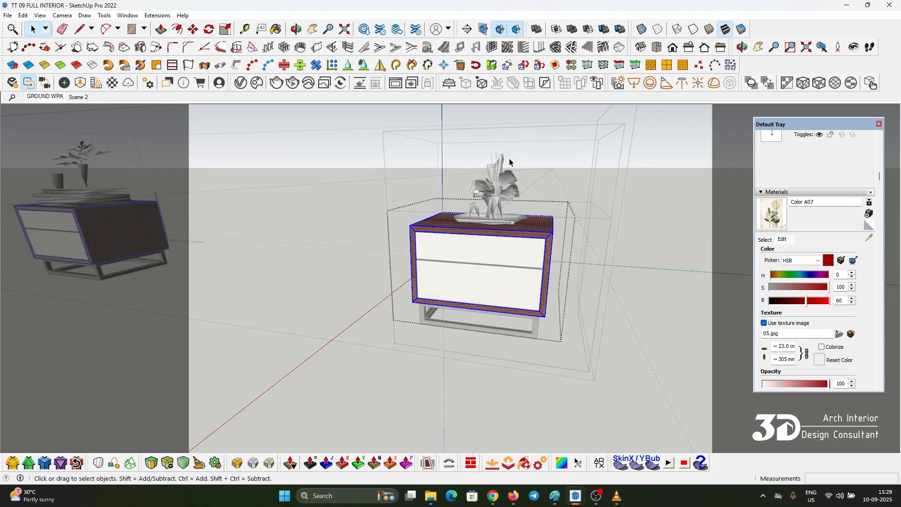
Select the right side of the wooden frame and move it outward by 10 cm.
{"action": "left_click_drag", "start_coordinate": [600, 418], "coordinate": [599, 417]}
{"action": "middle_click_drag", "start_coordinate": [547, 271], "coordinate": [562, 258]}
{"action": "key", "text": "m"}
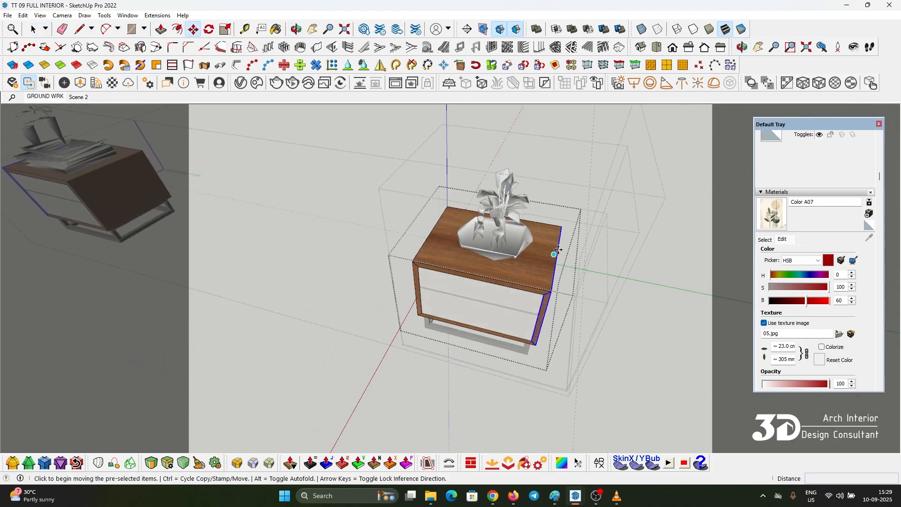
{"action": "left_click", "coordinate": [557, 252]}
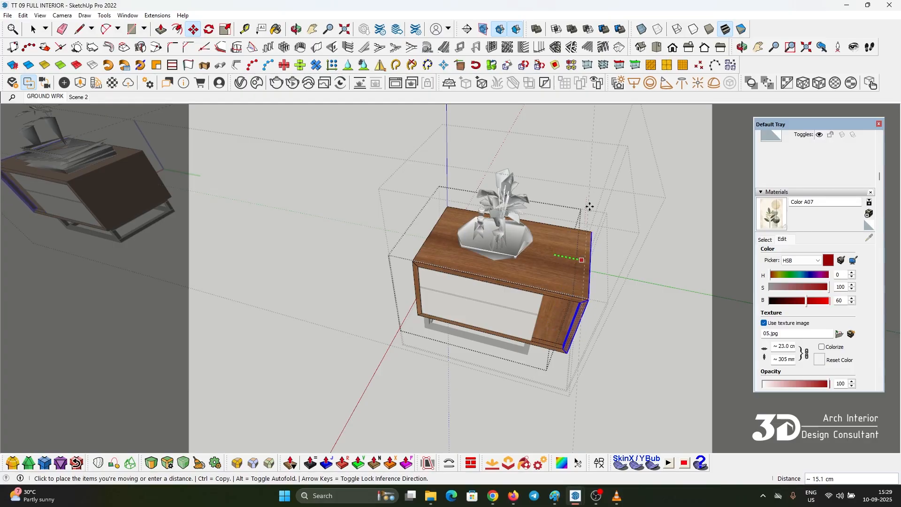
{"action": "left_click", "coordinate": [585, 242]}
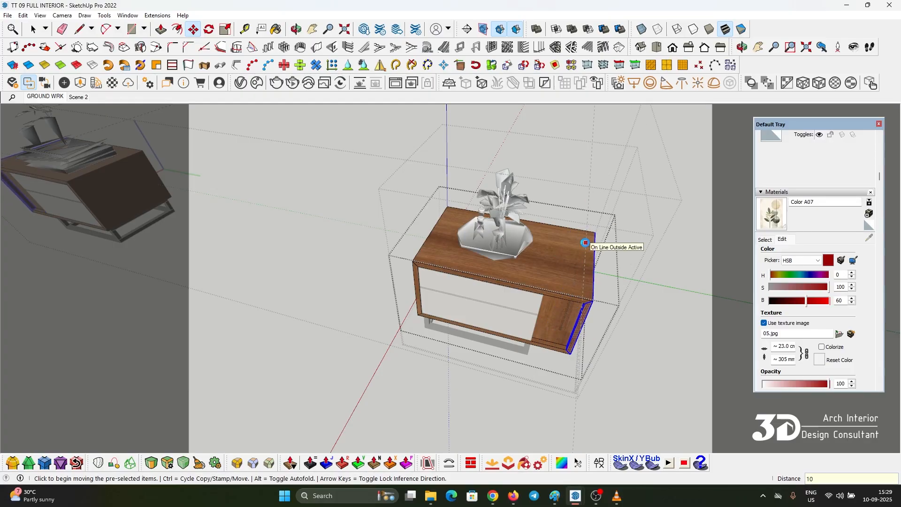
{"action": "key", "text": "space"}
Open the cream drawer fronts and move their right end outward by 10 cm to fill the widened frame.
{"action": "middle_click_drag", "start_coordinate": [543, 263], "coordinate": [540, 292]}
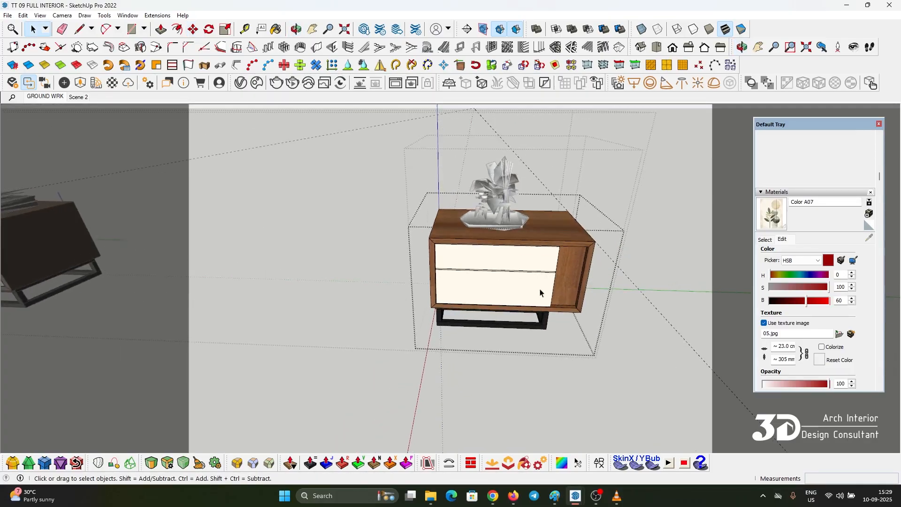
{"action": "left_click", "coordinate": [540, 292]}
{"action": "double_click", "coordinate": [541, 279]}
{"action": "left_click_drag", "start_coordinate": [504, 207], "coordinate": [606, 416]}
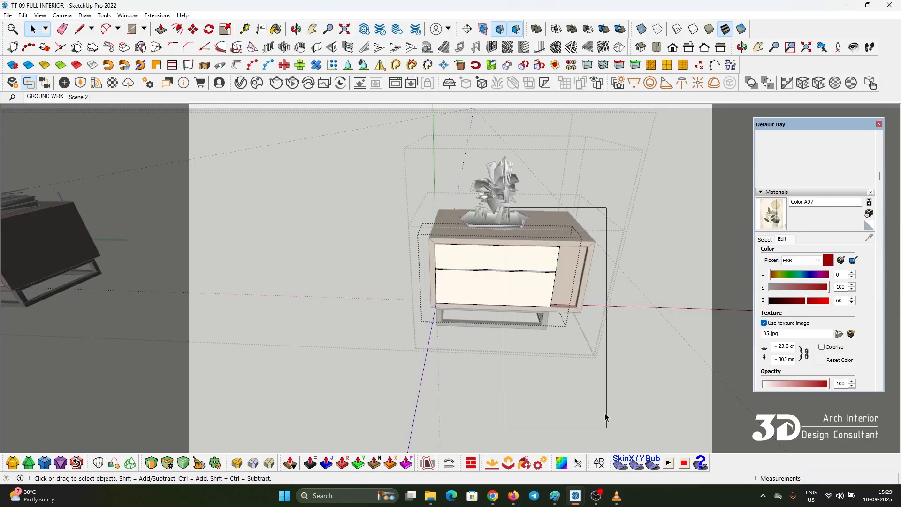
{"action": "key", "text": "m"}
{"action": "scroll", "coordinate": [549, 240], "scroll_direction": "up", "scroll_amount": 2}
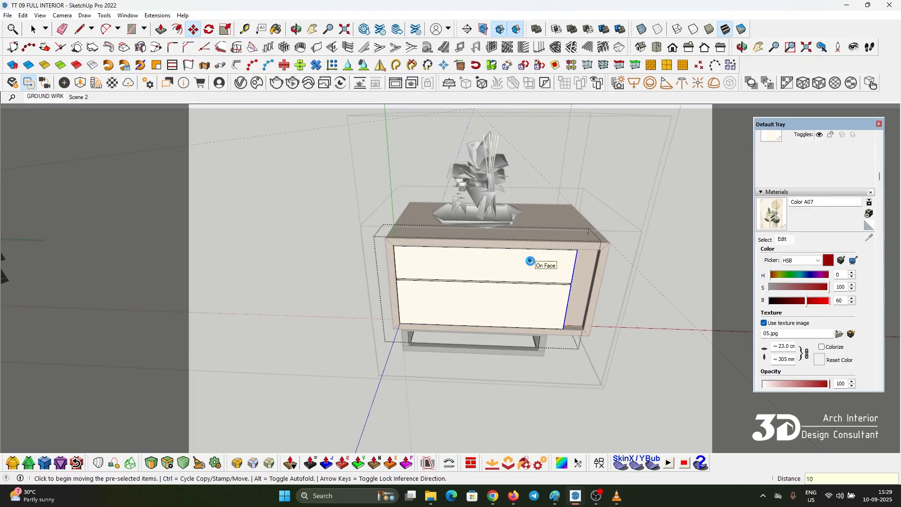
{"action": "key", "text": "space"}
Open the black base under the cabinet for editing.
{"action": "middle_click_drag", "start_coordinate": [531, 262], "coordinate": [525, 358]}
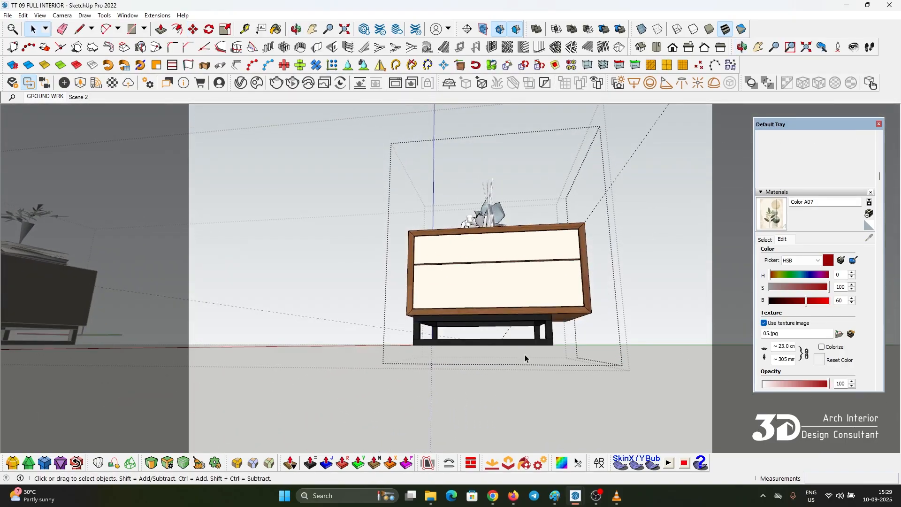
{"action": "double_click", "coordinate": [542, 342]}
{"action": "double_click", "coordinate": [542, 344]}
{"action": "double_click", "coordinate": [542, 343]}
{"action": "key", "text": "Escape"}
{"action": "scroll", "coordinate": [545, 340], "scroll_direction": "up", "scroll_amount": 1}
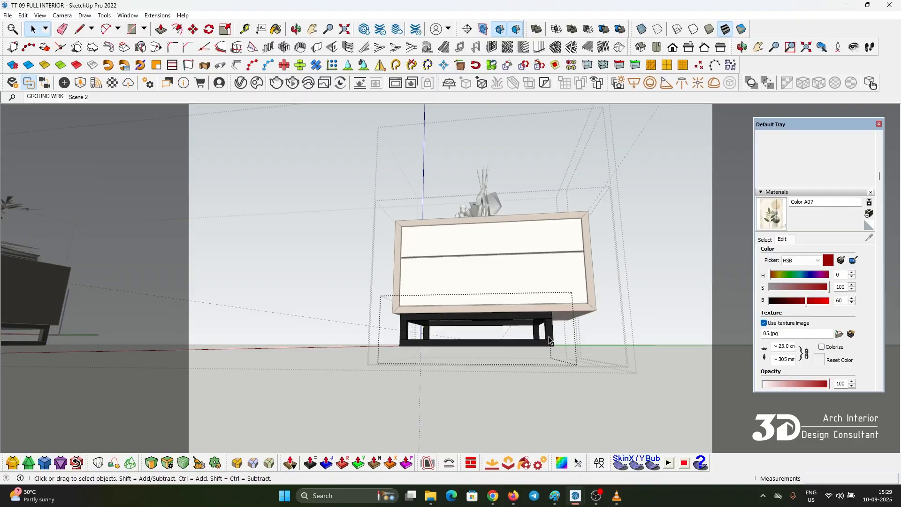
{"action": "scroll", "coordinate": [549, 339], "scroll_direction": "up", "scroll_amount": 1}
Move the base's right pair of legs outward along the cabinet's width.
{"action": "left_click", "coordinate": [549, 334]}
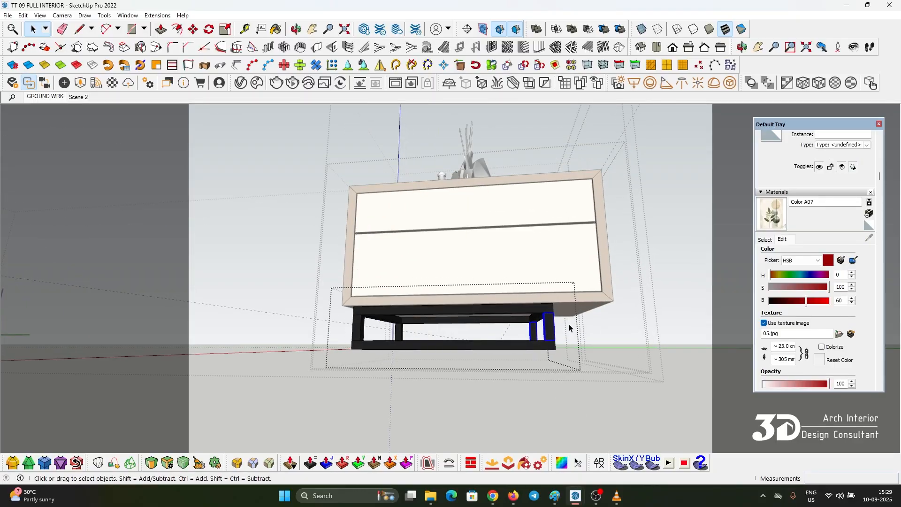
{"action": "scroll", "coordinate": [533, 313], "scroll_direction": "up", "scroll_amount": 1}
{"action": "key", "text": "m"}
{"action": "left_click", "coordinate": [517, 262]}
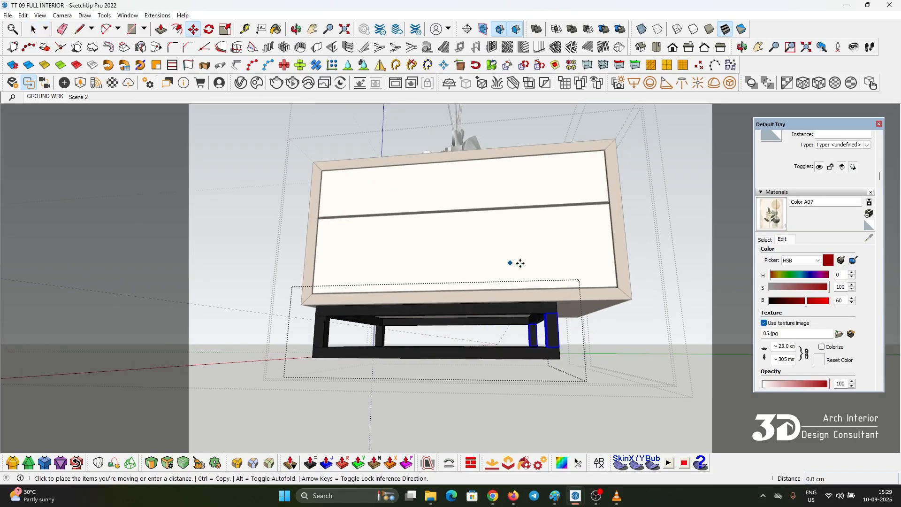
{"action": "key", "text": "Return"}
{"action": "key", "text": "space"}
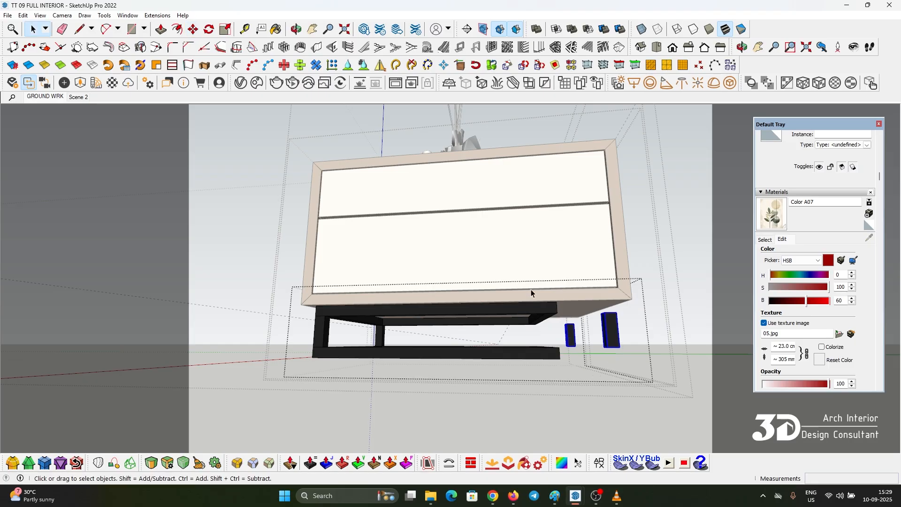
Move the right side of the black base's bottom frame outward by 10 cm to meet the shifted legs.
{"action": "left_click", "coordinate": [532, 355]}
{"action": "middle_click_drag", "start_coordinate": [532, 355], "coordinate": [559, 361]}
{"action": "key", "text": "m"}
{"action": "left_click", "coordinate": [534, 271]}
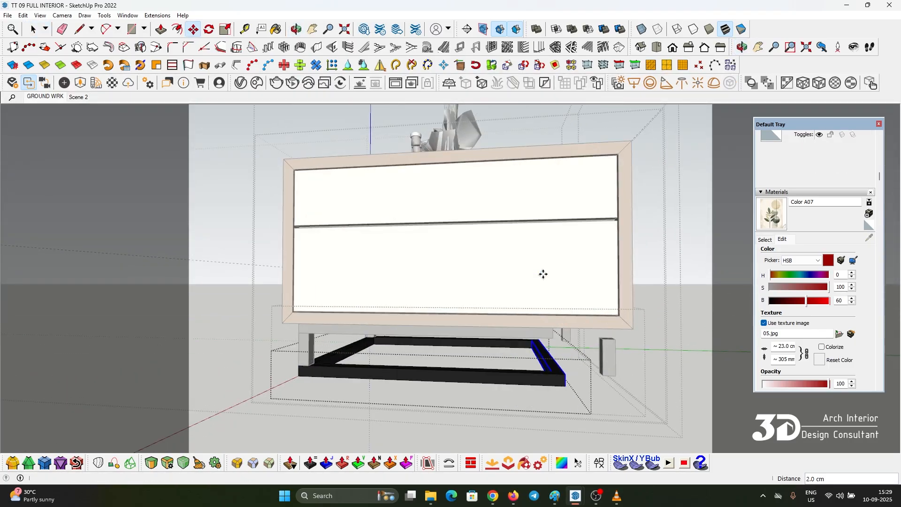
{"action": "key", "text": "Return"}
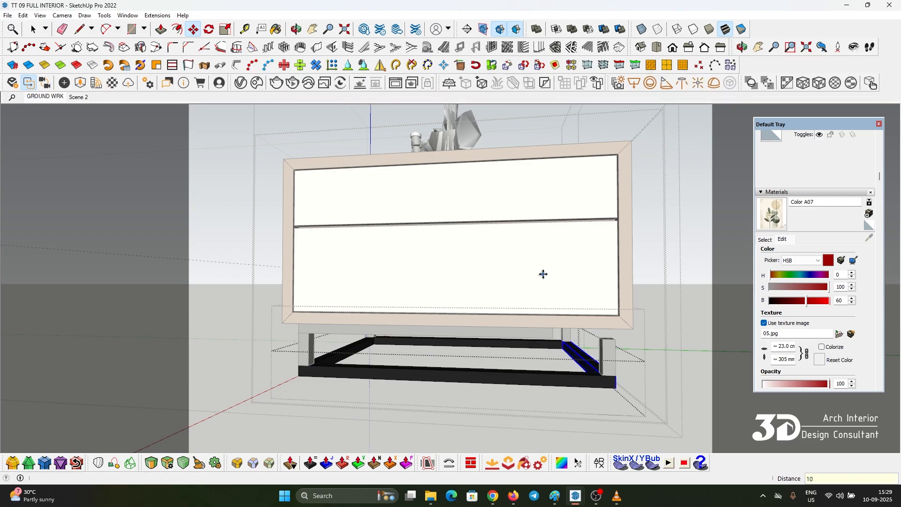
{"action": "key", "text": "space"}
Move the right side of the base's upper frame outward to line up with the legs, and finish editing the bedside table.
{"action": "middle_click_drag", "start_coordinate": [544, 274], "coordinate": [485, 254]}
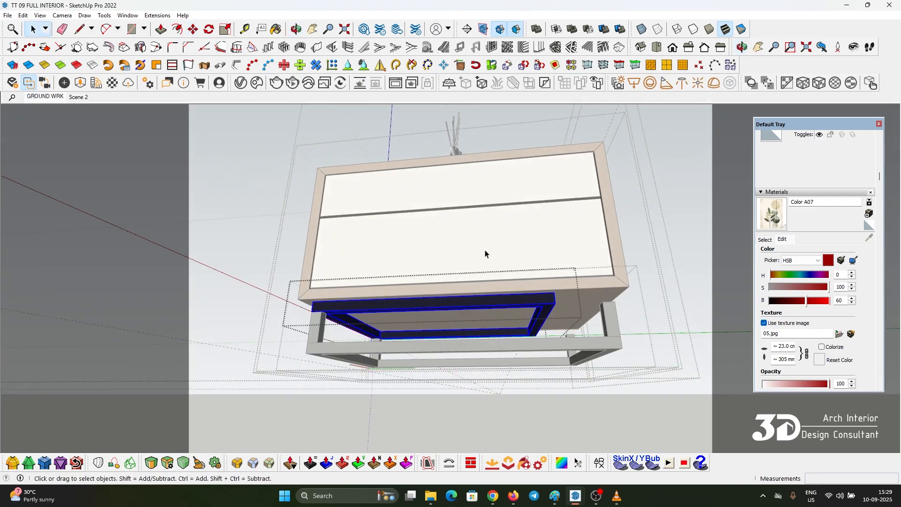
{"action": "scroll", "coordinate": [575, 322], "scroll_direction": "up", "scroll_amount": 1}
{"action": "key", "text": "m"}
{"action": "left_click", "coordinate": [527, 270]}
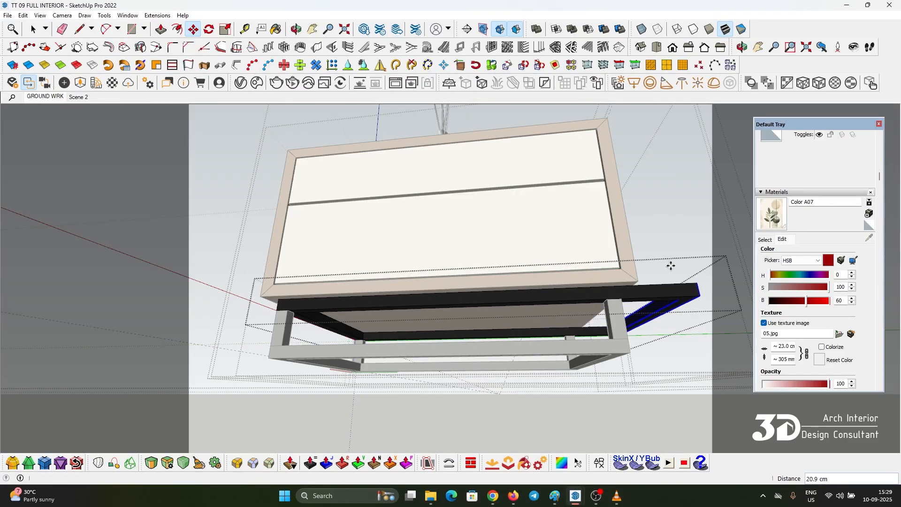
{"action": "key", "text": "Return"}
{"action": "key", "text": "space"}
{"action": "key", "text": "Escape"}
{"action": "key", "text": "Escape"}
{"action": "key", "text": "Escape"}
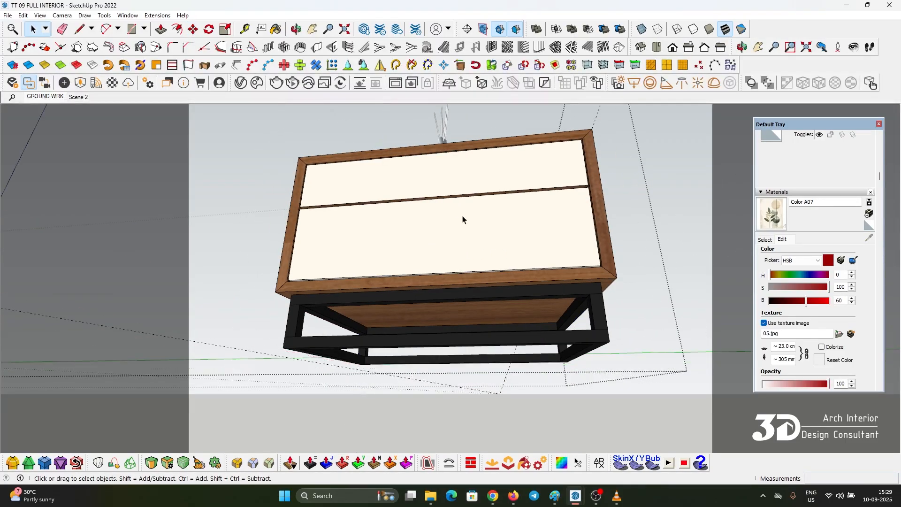
Move the bedside tables forward about 5 cm so their backs clear the slatted wall panel.
{"action": "middle_click_drag", "start_coordinate": [463, 219], "coordinate": [475, 388]}
{"action": "left_click", "coordinate": [430, 276]}
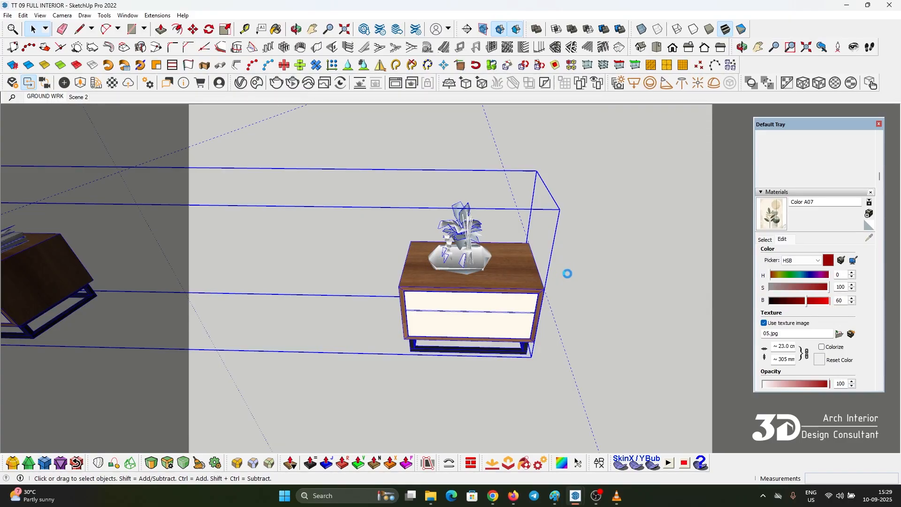
{"action": "scroll", "coordinate": [416, 275], "scroll_direction": "up", "scroll_amount": 3}
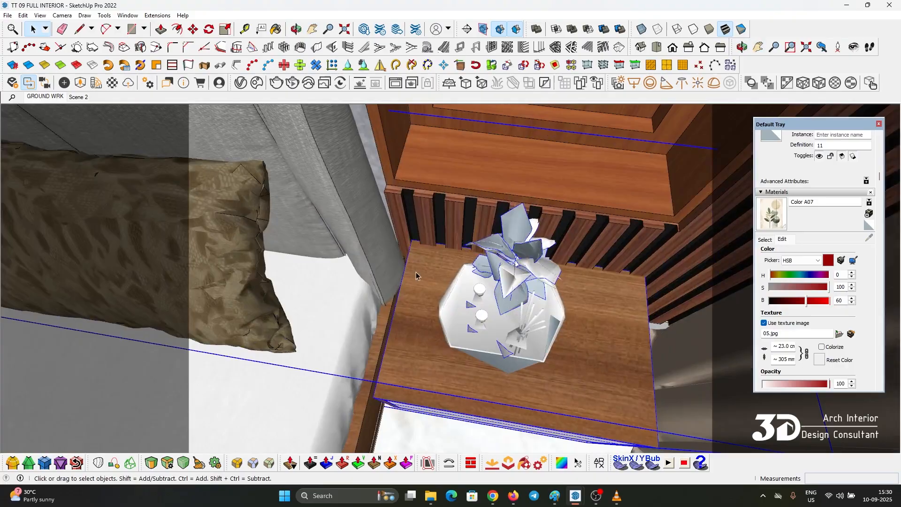
{"action": "middle_click_drag", "start_coordinate": [420, 259], "coordinate": [405, 305]}
{"action": "key", "text": "m"}
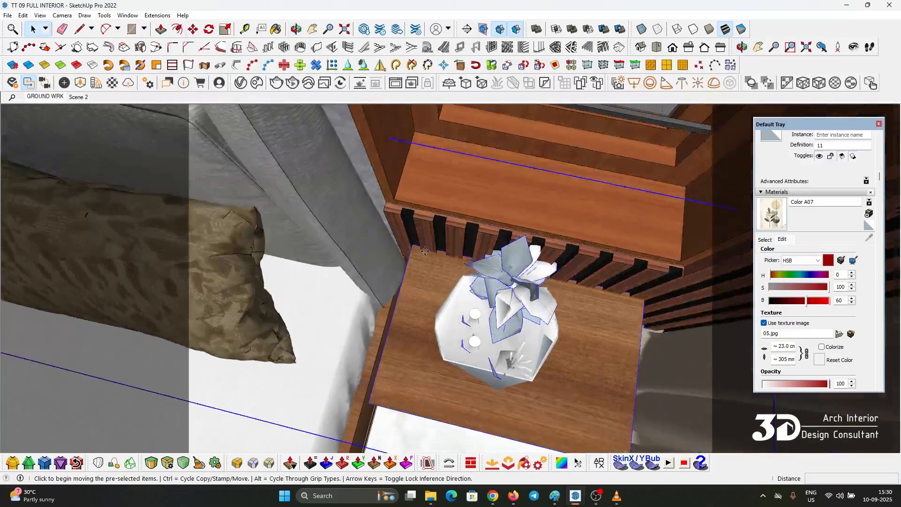
{"action": "left_click", "coordinate": [424, 252]}
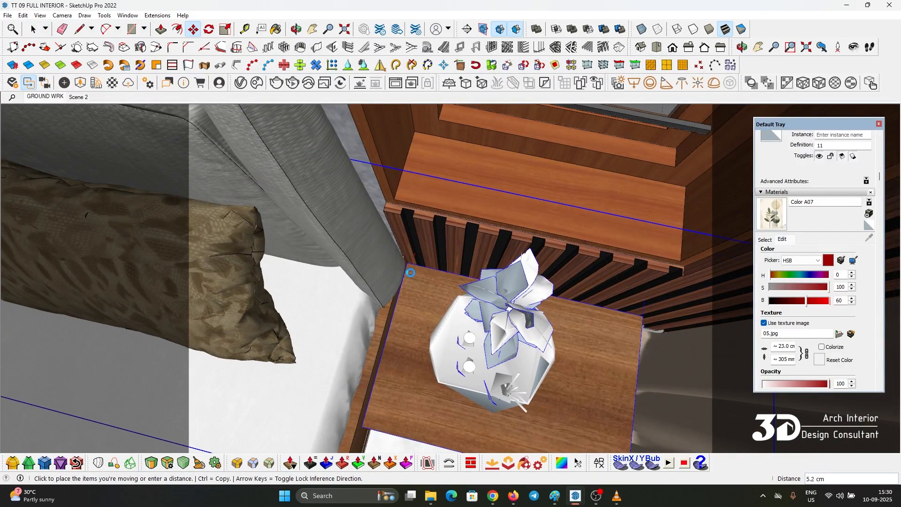
{"action": "left_click", "coordinate": [415, 267]}
{"action": "key", "text": "space"}
Bring a split air conditioner model into the bedroom, high on the door wall near the slatted panel.
{"action": "scroll", "coordinate": [607, 249], "scroll_direction": "down", "scroll_amount": 2}
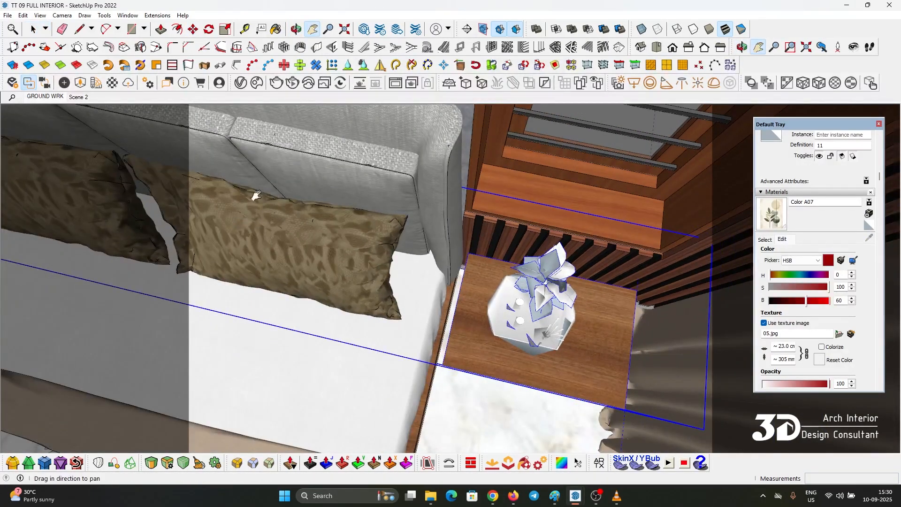
{"action": "middle_click_drag", "start_coordinate": [256, 194], "coordinate": [262, 253]}
{"action": "middle_click_drag", "start_coordinate": [312, 292], "coordinate": [365, 240]}
{"action": "scroll", "coordinate": [338, 263], "scroll_direction": "down", "scroll_amount": 3}
{"action": "scroll", "coordinate": [364, 240], "scroll_direction": "down", "scroll_amount": 10}
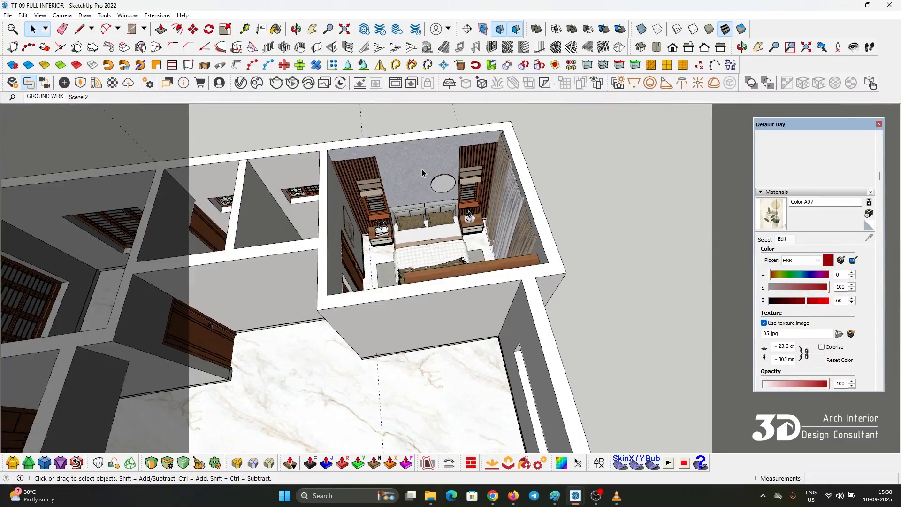
{"action": "scroll", "coordinate": [421, 170], "scroll_direction": "up", "scroll_amount": 5}
{"action": "middle_click_drag", "start_coordinate": [422, 169], "coordinate": [319, 169]}
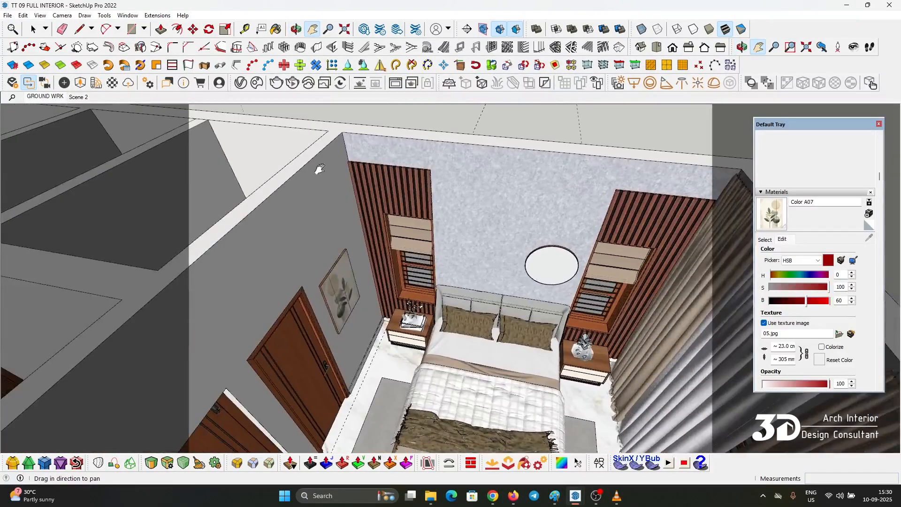
{"action": "middle_click_drag", "start_coordinate": [304, 208], "coordinate": [340, 256]}
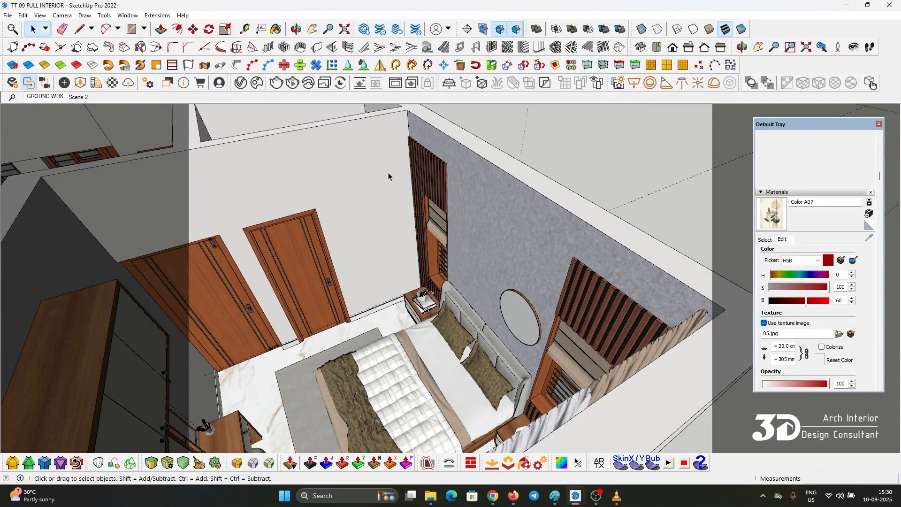
{"action": "left_click", "coordinate": [8, 15]}
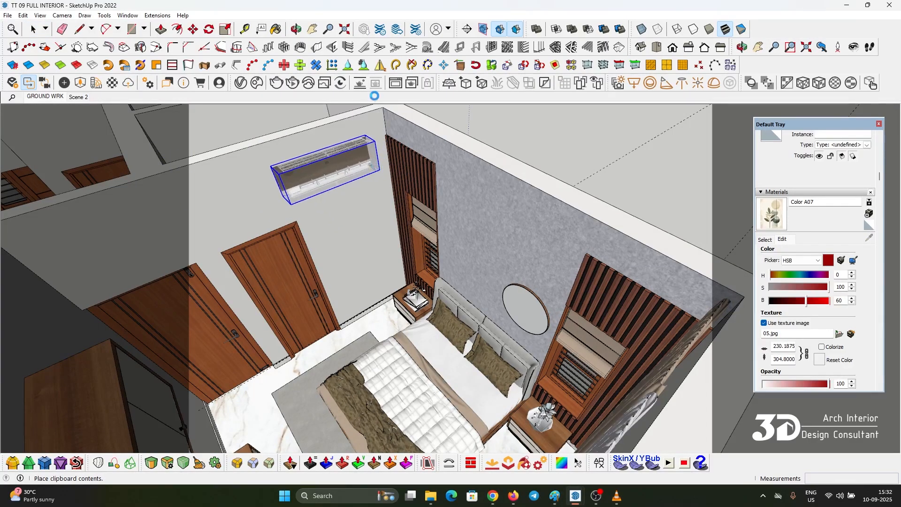
Rotate the air conditioner 180 degrees to face the room and move it onto the bedroom side of the wall.
{"action": "middle_click_drag", "start_coordinate": [354, 132], "coordinate": [353, 201]}
{"action": "key", "text": "space"}
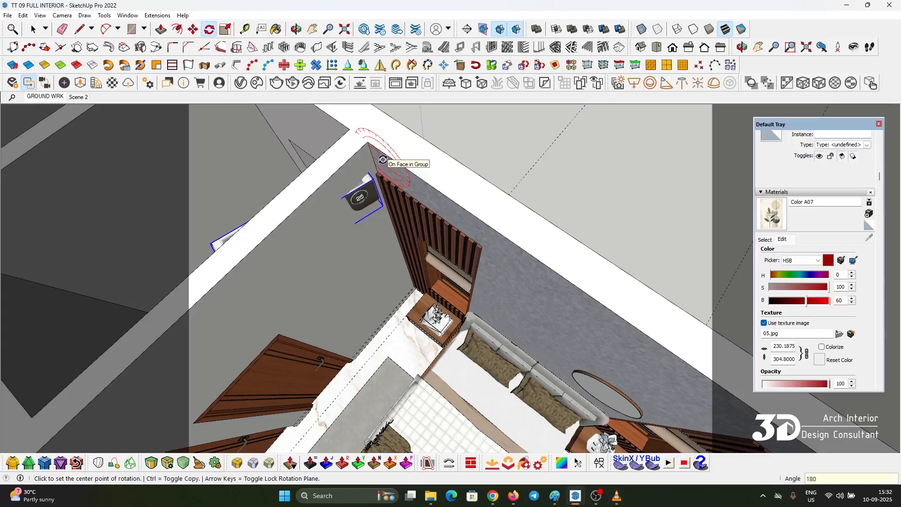
{"action": "left_click", "coordinate": [412, 129]}
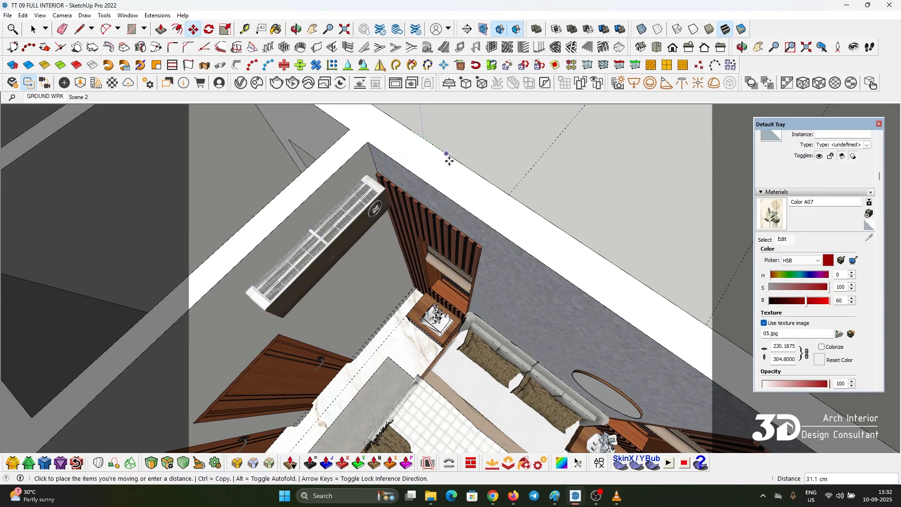
{"action": "left_click", "coordinate": [317, 182]}
Lower the air conditioner by 10 cm and shift it along the wall away from the slatted panel.
{"action": "left_click", "coordinate": [362, 224]}
{"action": "scroll", "coordinate": [365, 200], "scroll_direction": "up", "scroll_amount": 4}
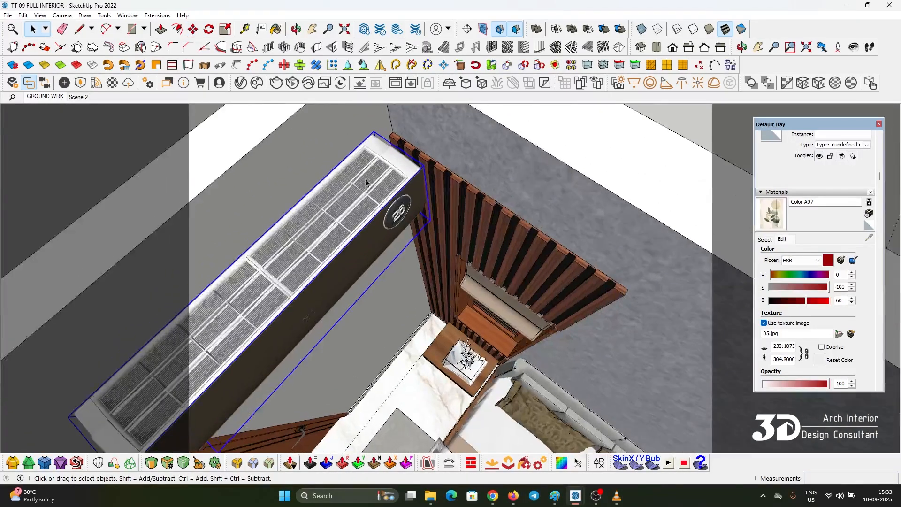
{"action": "left_click", "coordinate": [376, 144]}
{"action": "middle_click_drag", "start_coordinate": [376, 144], "coordinate": [398, 230]}
{"action": "scroll", "coordinate": [376, 213], "scroll_direction": "up", "scroll_amount": 1}
{"action": "left_click", "coordinate": [376, 213]}
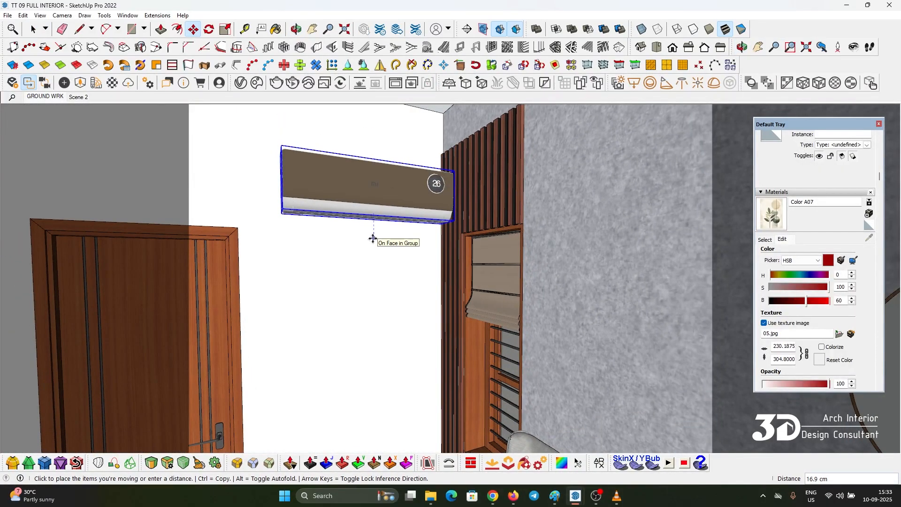
{"action": "type", "text": "10"}
{"action": "key", "text": "Return"}
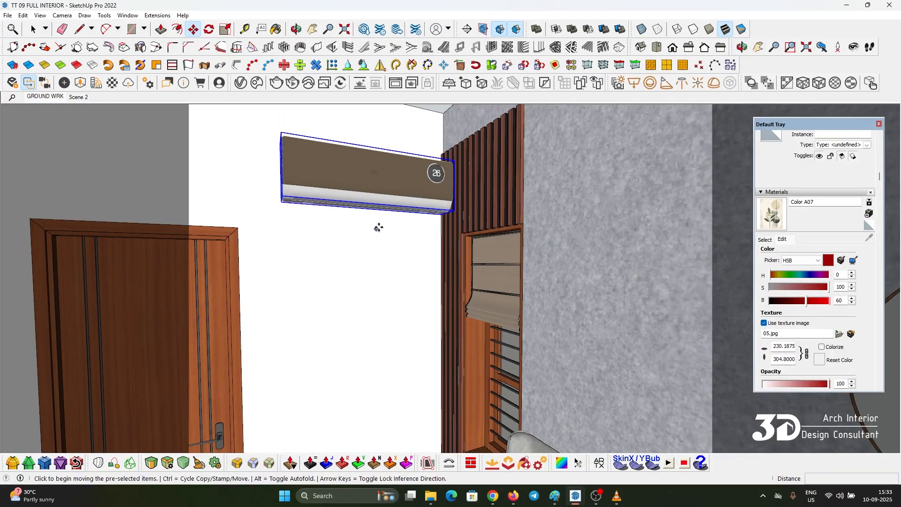
{"action": "left_click", "coordinate": [378, 228]}
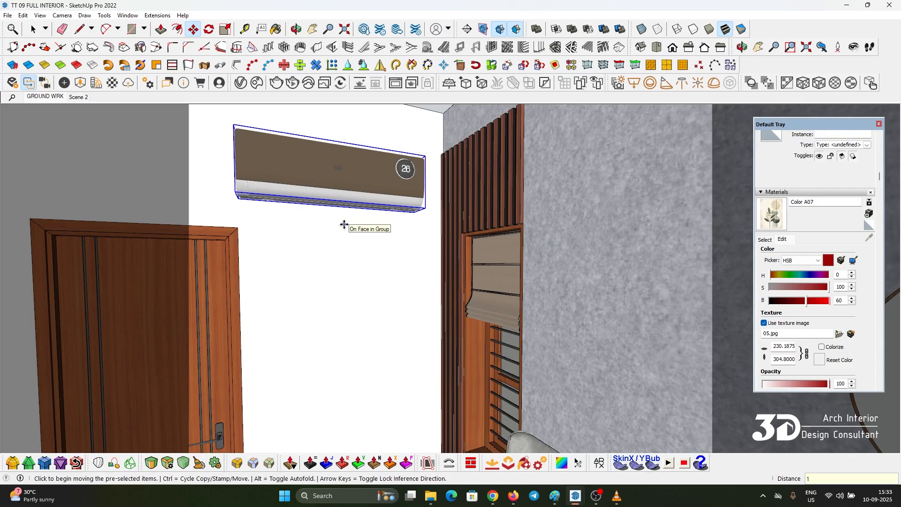
Import the Legrand+Myrius (SU 2018) switch model from the SWICHES folder under ELECTRICALS & ELECTRONICS.
{"action": "middle_click_drag", "start_coordinate": [440, 260], "coordinate": [596, 228]}
{"action": "middle_click_drag", "start_coordinate": [538, 293], "coordinate": [354, 216], "text": "shift"}
{"action": "left_click", "coordinate": [6, 16]}
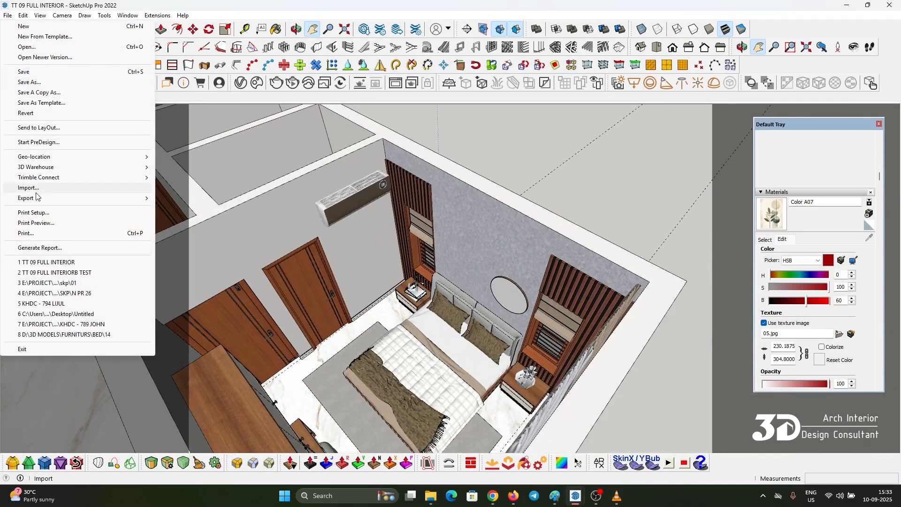
{"action": "left_click", "coordinate": [28, 189]}
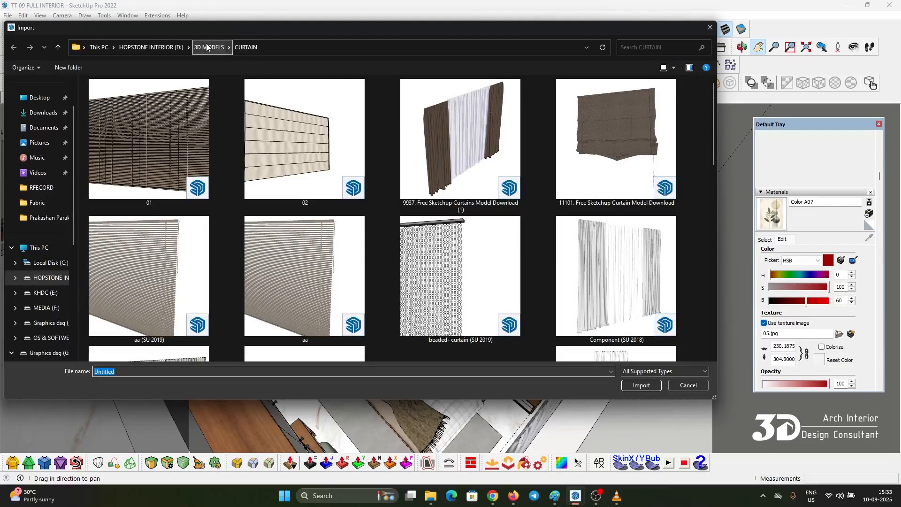
{"action": "left_click", "coordinate": [207, 47]}
{"action": "double_click", "coordinate": [302, 297]}
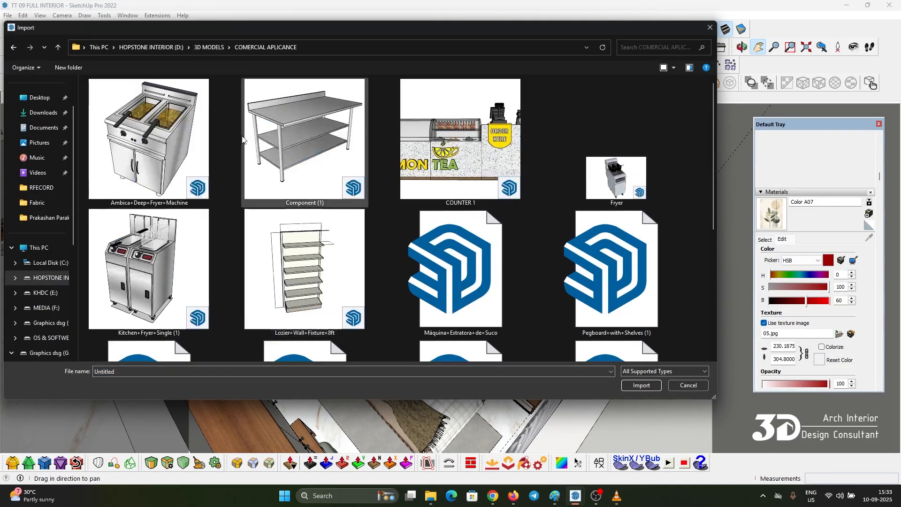
{"action": "left_click", "coordinate": [58, 47]}
{"action": "scroll", "coordinate": [409, 310], "scroll_direction": "down", "scroll_amount": 2}
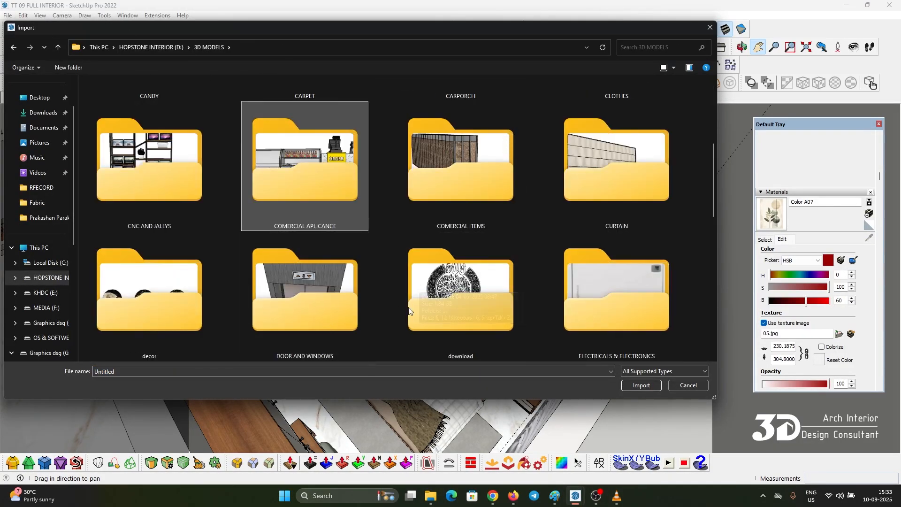
{"action": "double_click", "coordinate": [653, 302]}
{"action": "scroll", "coordinate": [329, 234], "scroll_direction": "down", "scroll_amount": 2}
{"action": "double_click", "coordinate": [322, 301]}
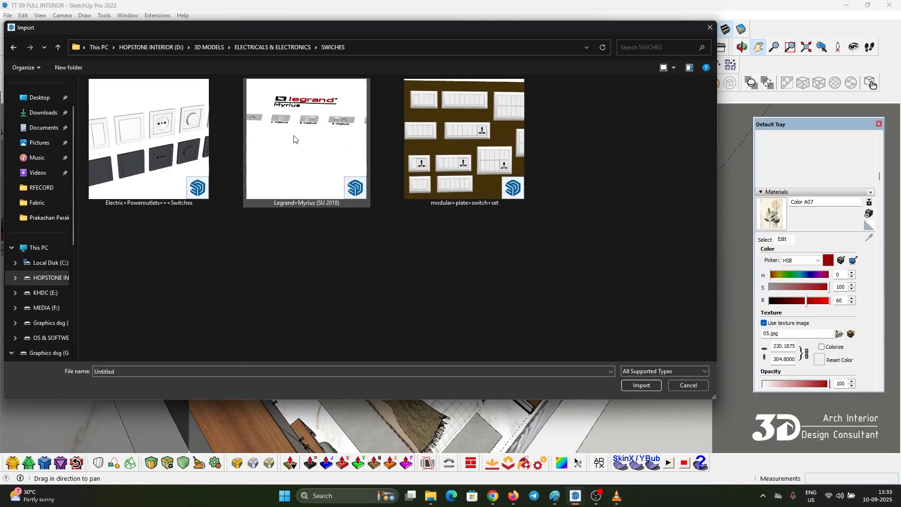
{"action": "double_click", "coordinate": [294, 139]}
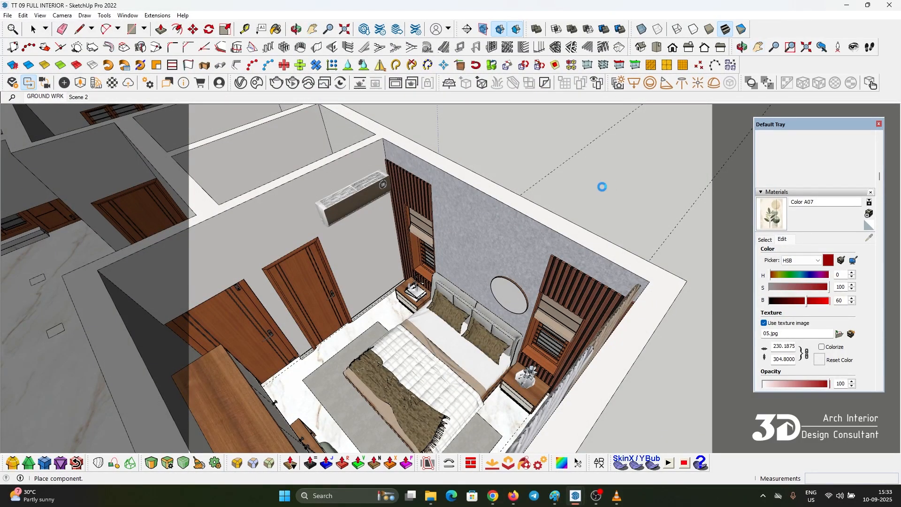
Place the imported switch set on the empty ground outside the house and explode it into separate plates.
{"action": "scroll", "coordinate": [602, 197], "scroll_direction": "up", "scroll_amount": 5}
{"action": "middle_click_drag", "start_coordinate": [578, 209], "coordinate": [641, 322], "text": "shift"}
{"action": "left_click", "coordinate": [640, 321]}
{"action": "scroll", "coordinate": [540, 301], "scroll_direction": "up", "scroll_amount": 6}
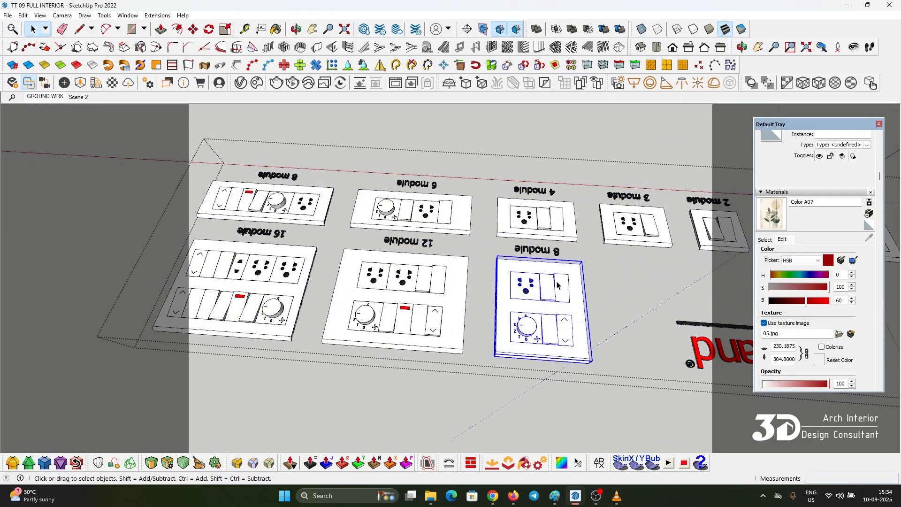
{"action": "right_click", "coordinate": [549, 279]}
{"action": "left_click", "coordinate": [571, 241]}
{"action": "scroll", "coordinate": [571, 241], "scroll_direction": "down", "scroll_amount": 3}
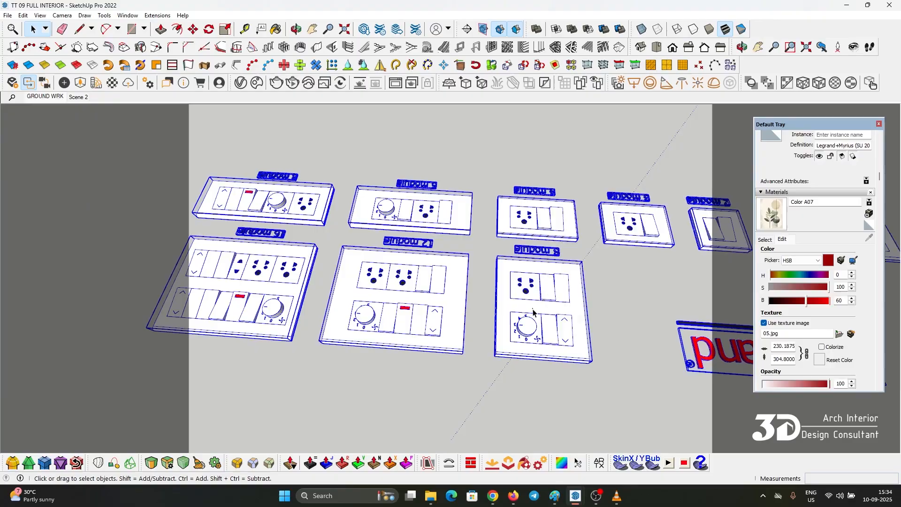
Move the two-row 8 module switch plate from the imported set to the narrow wall between the two bedroom doors.
{"action": "left_click", "coordinate": [539, 302]}
{"action": "middle_click_drag", "start_coordinate": [539, 302], "coordinate": [314, 259]}
{"action": "scroll", "coordinate": [210, 257], "scroll_direction": "up", "scroll_amount": 2}
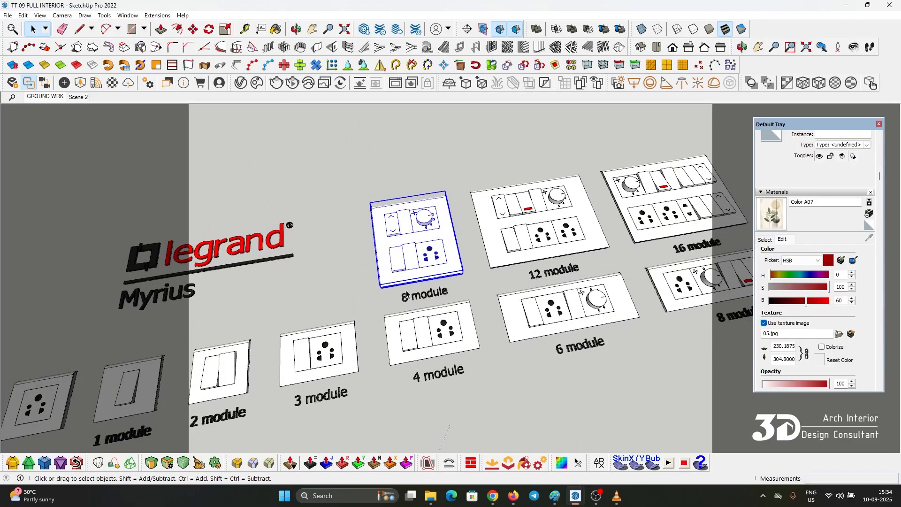
{"action": "key", "text": "m"}
{"action": "scroll", "coordinate": [459, 266], "scroll_direction": "up", "scroll_amount": 6}
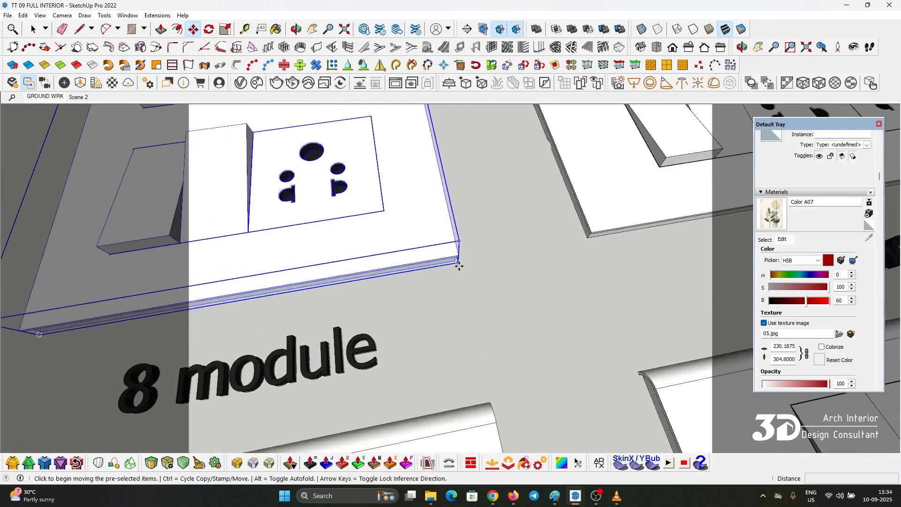
{"action": "left_click", "coordinate": [459, 266]}
{"action": "scroll", "coordinate": [459, 266], "scroll_direction": "down", "scroll_amount": 8}
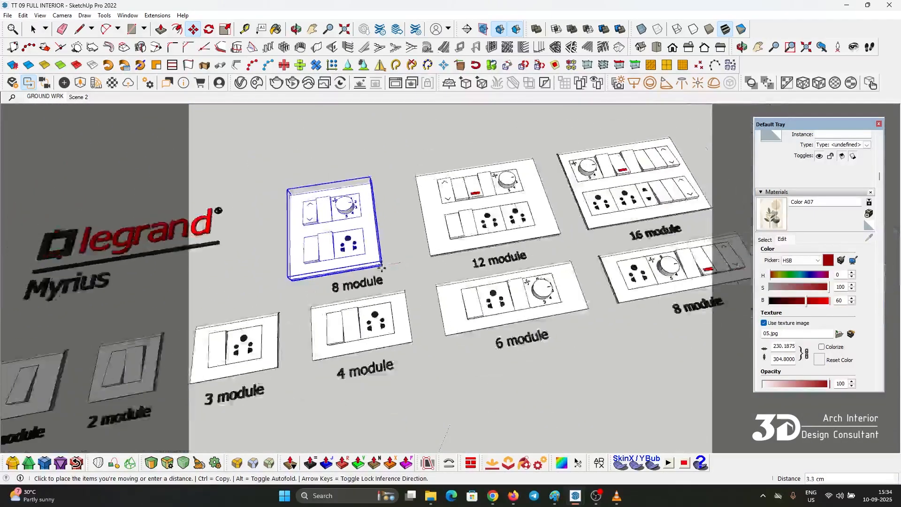
{"action": "scroll", "coordinate": [381, 268], "scroll_direction": "down", "scroll_amount": 8}
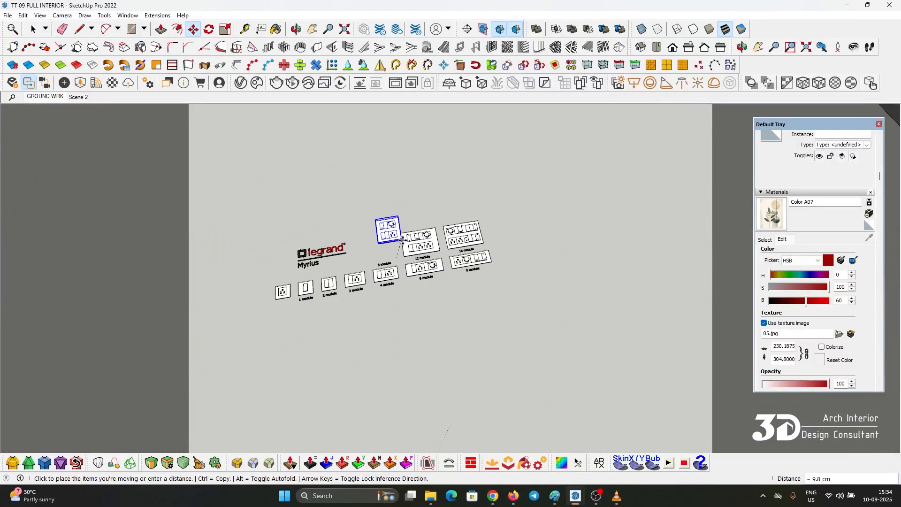
{"action": "scroll", "coordinate": [403, 240], "scroll_direction": "down", "scroll_amount": 8}
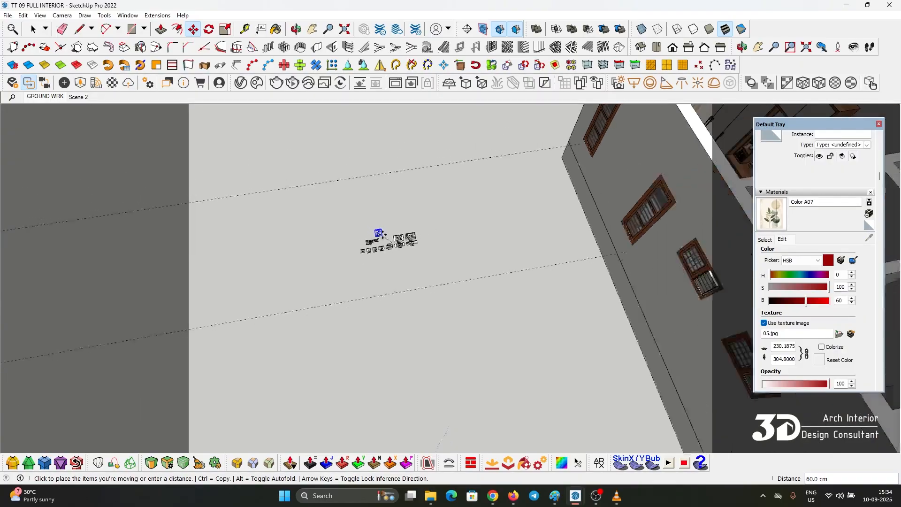
{"action": "scroll", "coordinate": [378, 233], "scroll_direction": "down", "scroll_amount": 8}
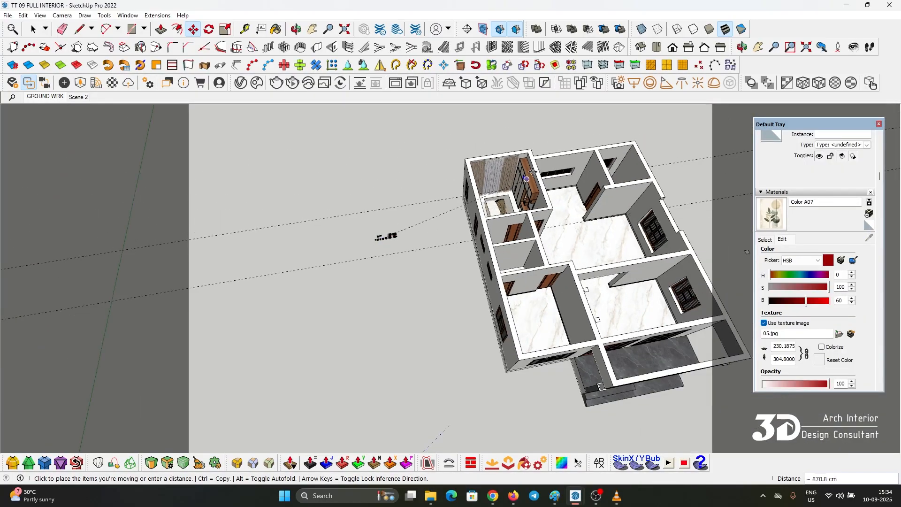
{"action": "scroll", "coordinate": [533, 172], "scroll_direction": "up", "scroll_amount": 1}
{"action": "middle_click_drag", "start_coordinate": [534, 171], "coordinate": [441, 207]}
{"action": "middle_click_drag", "start_coordinate": [342, 189], "coordinate": [384, 211]}
{"action": "scroll", "coordinate": [384, 211], "scroll_direction": "up", "scroll_amount": 1}
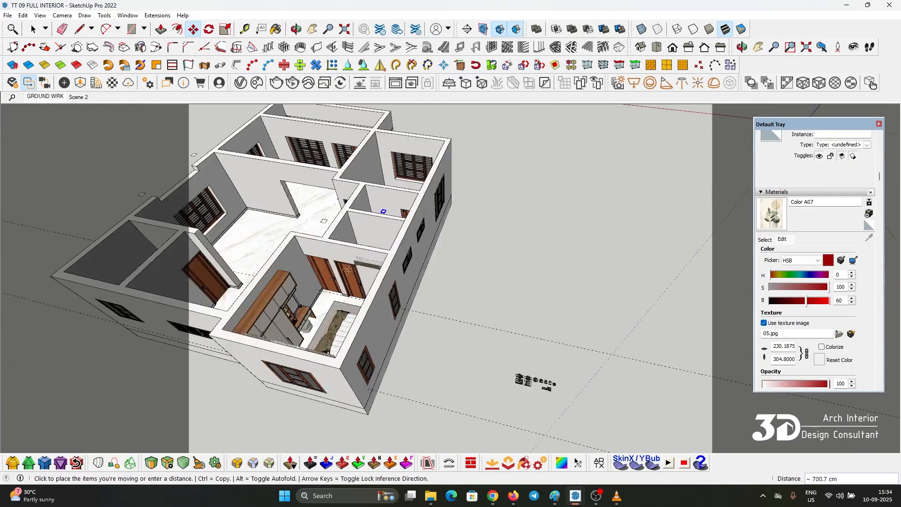
{"action": "scroll", "coordinate": [383, 212], "scroll_direction": "up", "scroll_amount": 6}
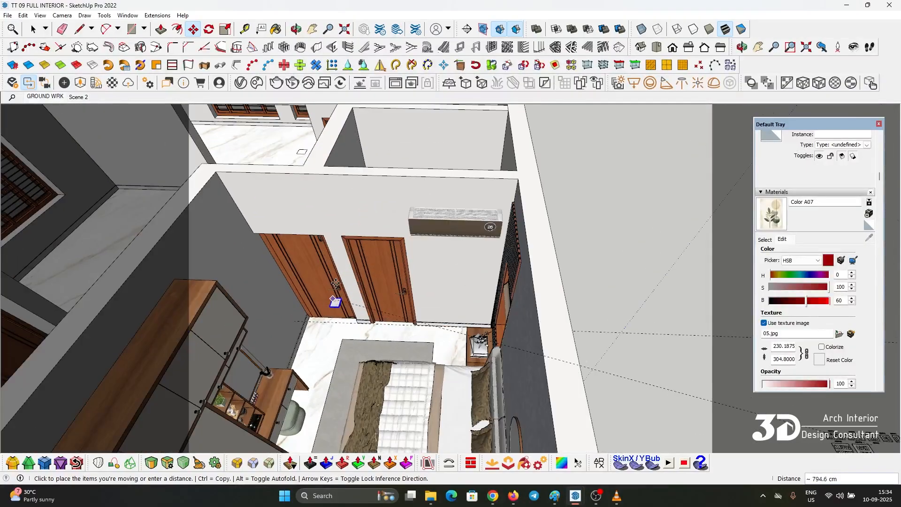
{"action": "scroll", "coordinate": [335, 302], "scroll_direction": "up", "scroll_amount": 8}
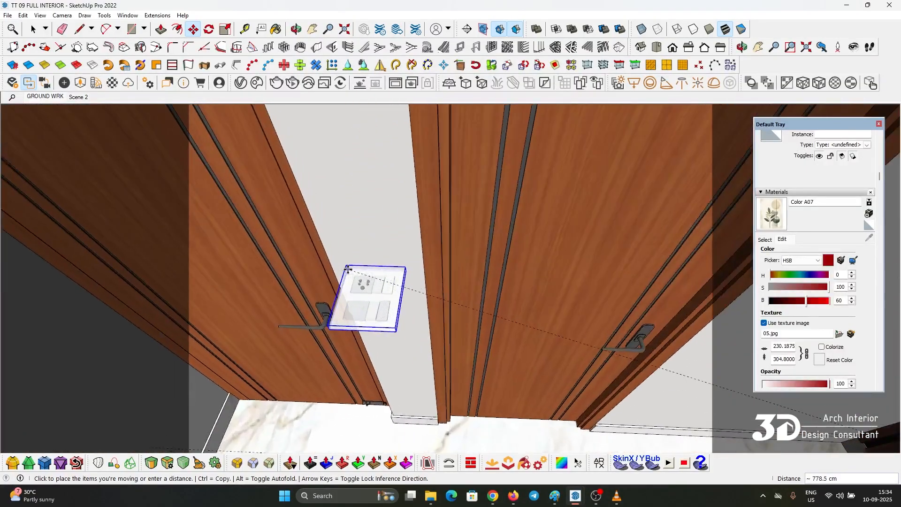
{"action": "scroll", "coordinate": [348, 268], "scroll_direction": "up", "scroll_amount": 3}
{"action": "left_click", "coordinate": [350, 268]}
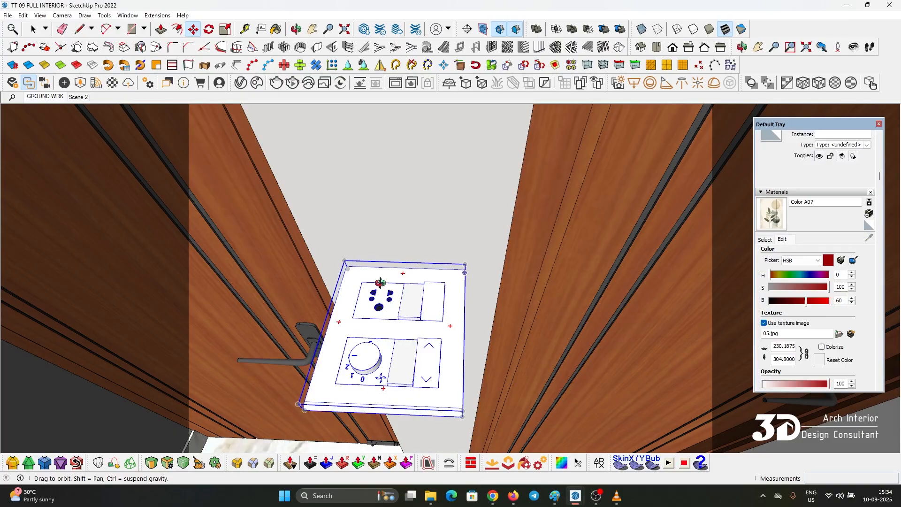
Rotate the switch plate upright so it stands parallel to the wall between the doors, facing the room.
{"action": "middle_click_drag", "start_coordinate": [380, 282], "coordinate": [390, 271]}
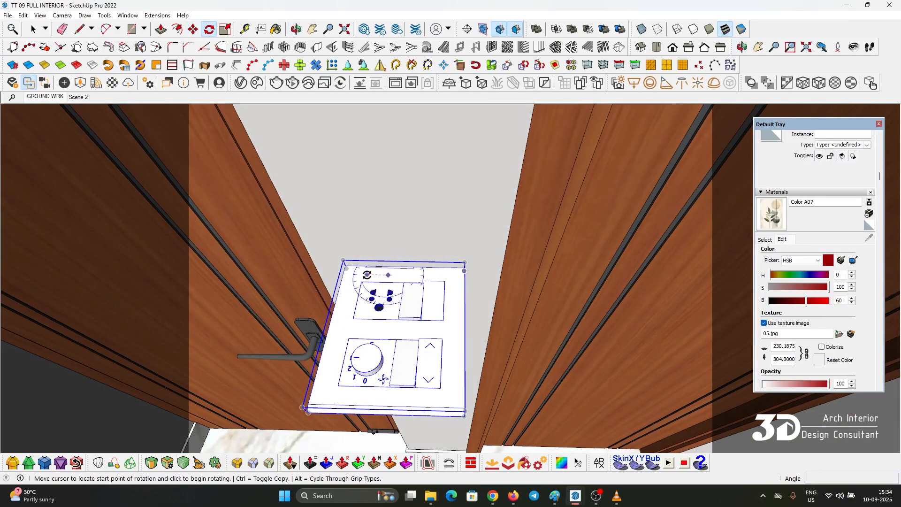
{"action": "left_click", "coordinate": [367, 275]}
{"action": "middle_click_drag", "start_coordinate": [413, 272], "coordinate": [415, 321]}
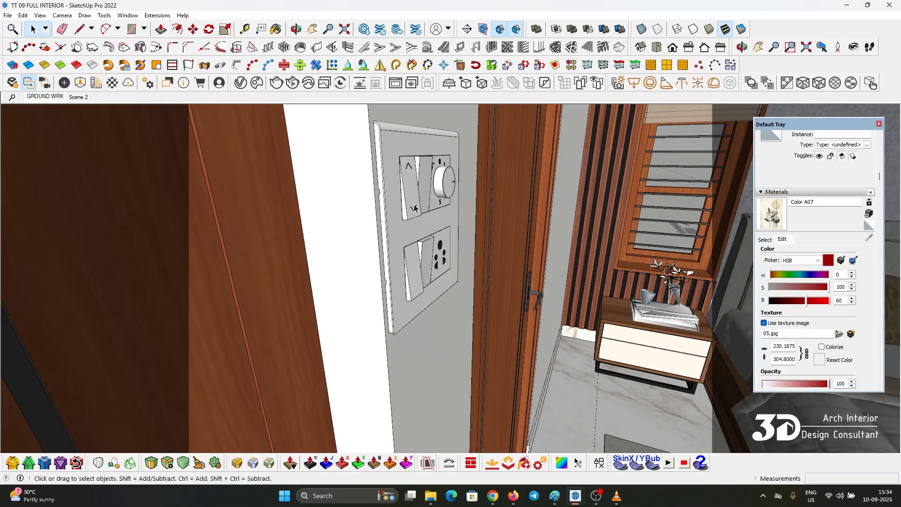
Move the upright switch plate by its back corner so it sits against the wall beside the door frame.
{"action": "left_click", "coordinate": [414, 208]}
{"action": "scroll", "coordinate": [414, 208], "scroll_direction": "down", "scroll_amount": 2}
{"action": "middle_click_drag", "start_coordinate": [414, 207], "coordinate": [423, 296]}
{"action": "scroll", "coordinate": [414, 170], "scroll_direction": "up", "scroll_amount": 2}
{"action": "middle_click_drag", "start_coordinate": [414, 165], "coordinate": [425, 174]}
{"action": "key", "text": "m"}
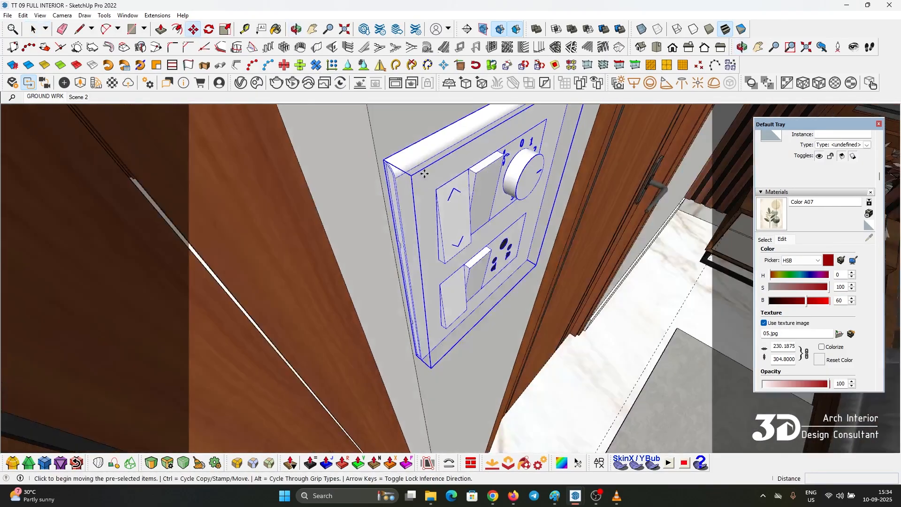
{"action": "scroll", "coordinate": [394, 173], "scroll_direction": "up", "scroll_amount": 1}
{"action": "left_click", "coordinate": [394, 174]}
{"action": "left_click", "coordinate": [419, 189]}
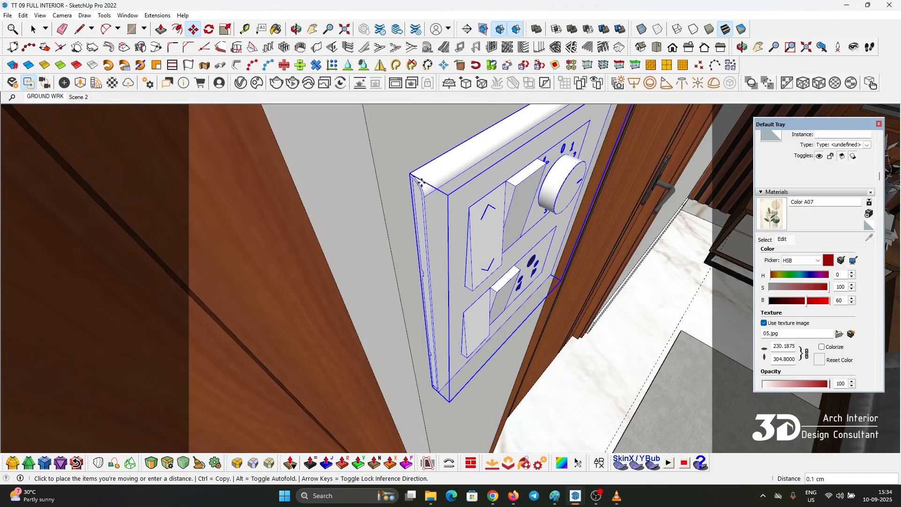
{"action": "left_click", "coordinate": [424, 183]}
{"action": "left_click", "coordinate": [421, 179]}
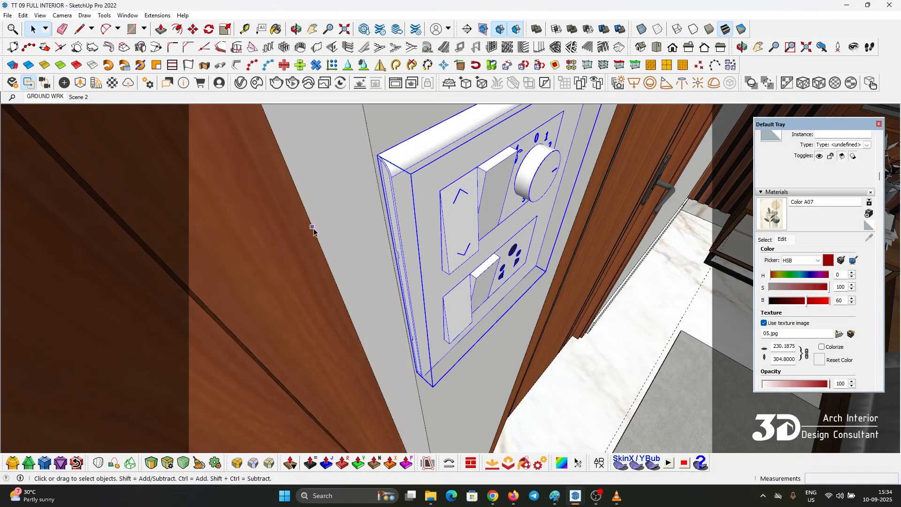
Shift the switch plate sideways to centre it on the wall strip between the two doors.
{"action": "scroll", "coordinate": [312, 227], "scroll_direction": "down", "scroll_amount": 2}
{"action": "middle_click_drag", "start_coordinate": [442, 263], "coordinate": [373, 194]}
{"action": "scroll", "coordinate": [373, 193], "scroll_direction": "down", "scroll_amount": 2}
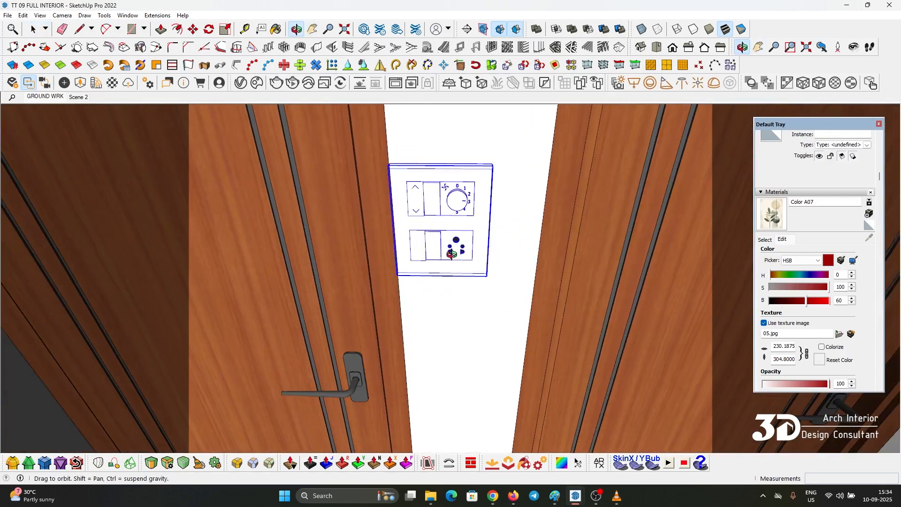
{"action": "middle_click_drag", "start_coordinate": [452, 254], "coordinate": [438, 186]}
{"action": "scroll", "coordinate": [435, 192], "scroll_direction": "down", "scroll_amount": 3}
{"action": "middle_click_drag", "start_coordinate": [310, 216], "coordinate": [304, 221], "text": "shift"}
{"action": "scroll", "coordinate": [304, 221], "scroll_direction": "down", "scroll_amount": 2}
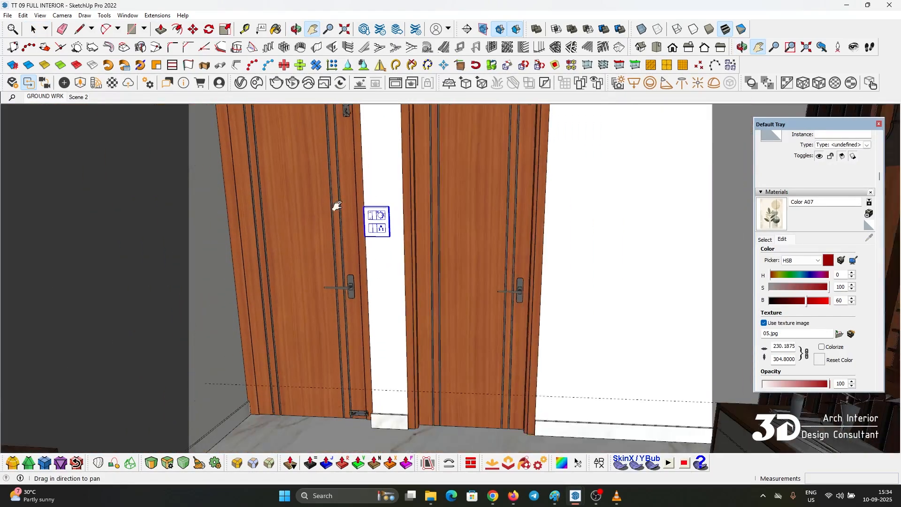
{"action": "scroll", "coordinate": [337, 205], "scroll_direction": "down", "scroll_amount": 2}
{"action": "middle_click_drag", "start_coordinate": [396, 254], "coordinate": [408, 273]}
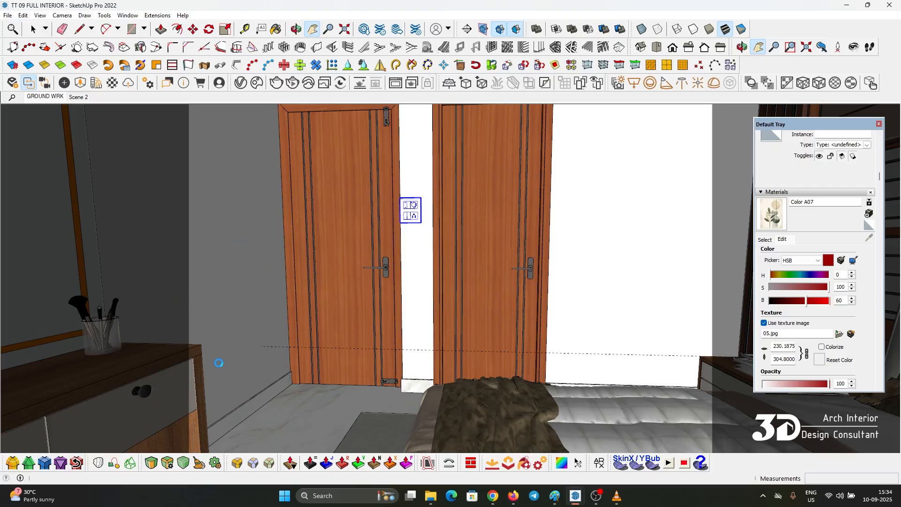
{"action": "middle_click_drag", "start_coordinate": [469, 226], "coordinate": [436, 300]}
{"action": "scroll", "coordinate": [401, 205], "scroll_direction": "up", "scroll_amount": 4}
{"action": "key", "text": "m"}
{"action": "scroll", "coordinate": [415, 192], "scroll_direction": "up", "scroll_amount": 1}
{"action": "left_click", "coordinate": [415, 193]}
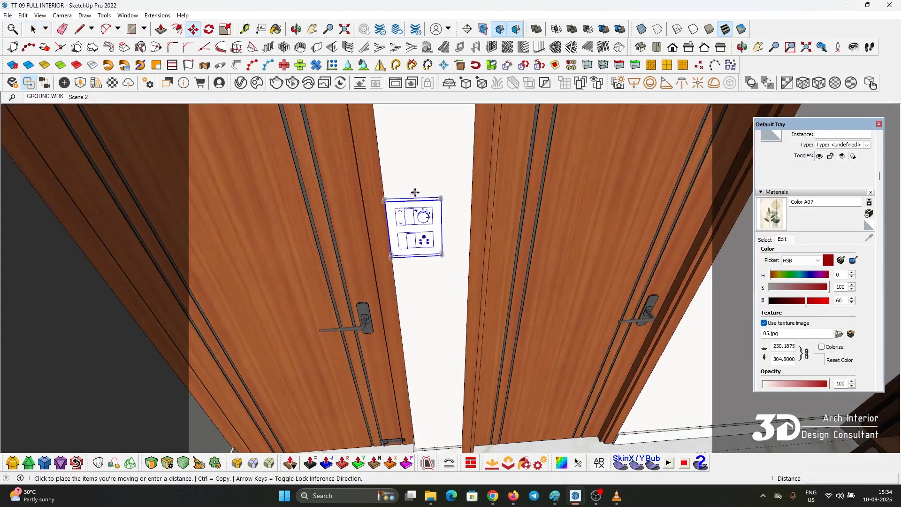
{"action": "key", "text": "space"}
{"action": "scroll", "coordinate": [417, 186], "scroll_direction": "down", "scroll_amount": 3}
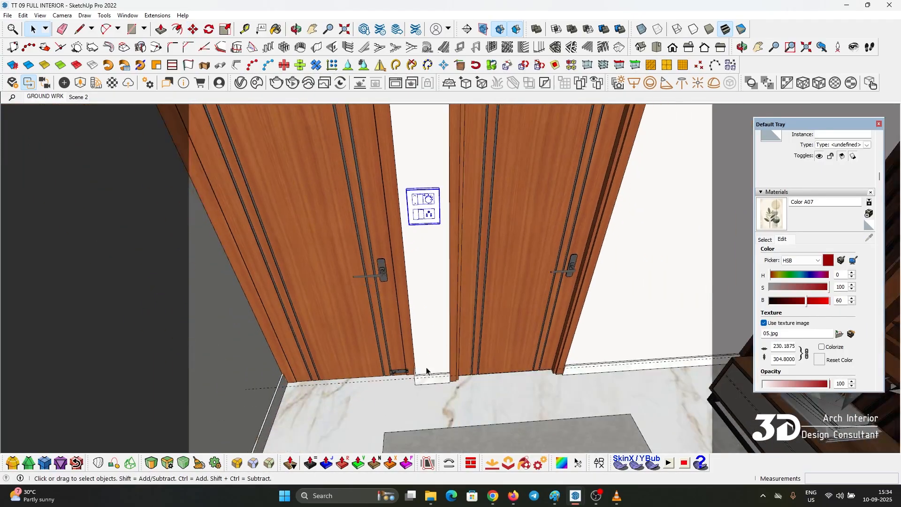
Create a horizontal guide line above the floor at switch height across the wall between the doors.
{"action": "scroll", "coordinate": [427, 372], "scroll_direction": "up", "scroll_amount": 4}
{"action": "key", "text": "t"}
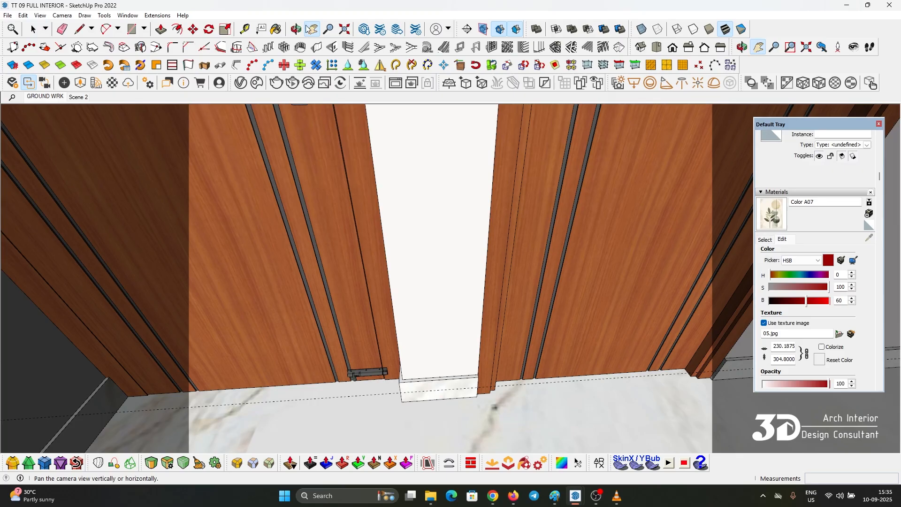
{"action": "left_click_drag", "start_coordinate": [429, 261], "coordinate": [429, 380]}
{"action": "scroll", "coordinate": [440, 254], "scroll_direction": "down", "scroll_amount": 3}
{"action": "left_click_drag", "start_coordinate": [422, 215], "coordinate": [422, 306]}
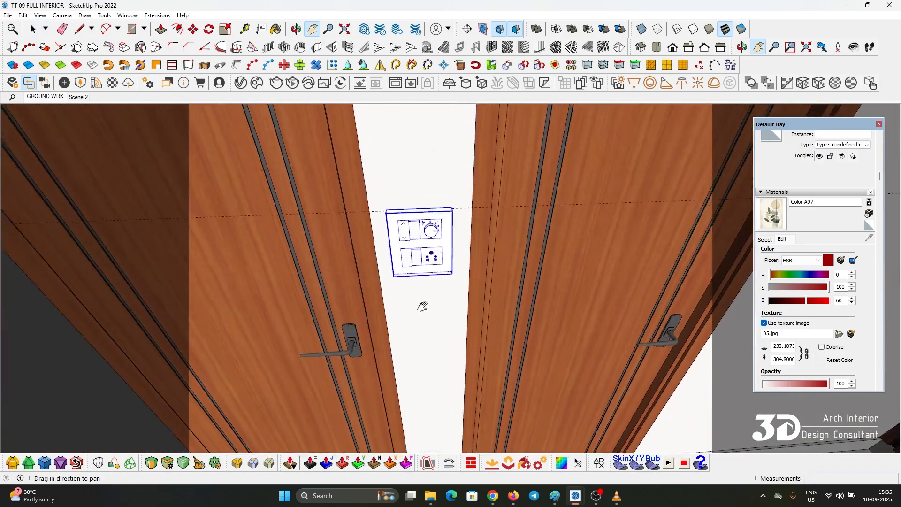
Align the top edge of the switch plate with the horizontal guide line.
{"action": "middle_click_drag", "start_coordinate": [422, 306], "coordinate": [267, 157]}
{"action": "scroll", "coordinate": [385, 134], "scroll_direction": "up", "scroll_amount": 4}
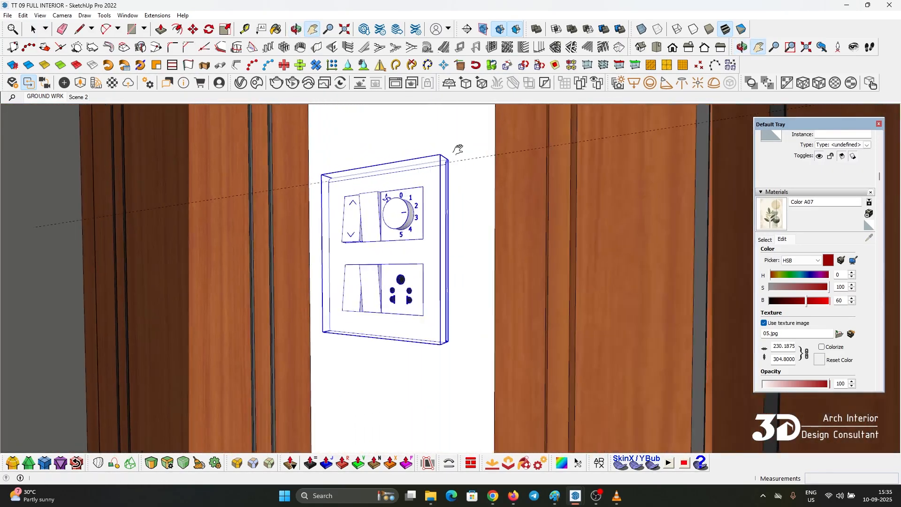
{"action": "middle_click_drag", "start_coordinate": [458, 149], "coordinate": [399, 184]}
{"action": "scroll", "coordinate": [437, 162], "scroll_direction": "up", "scroll_amount": 5}
{"action": "scroll", "coordinate": [435, 157], "scroll_direction": "down", "scroll_amount": 3}
{"action": "scroll", "coordinate": [396, 173], "scroll_direction": "down", "scroll_amount": 3}
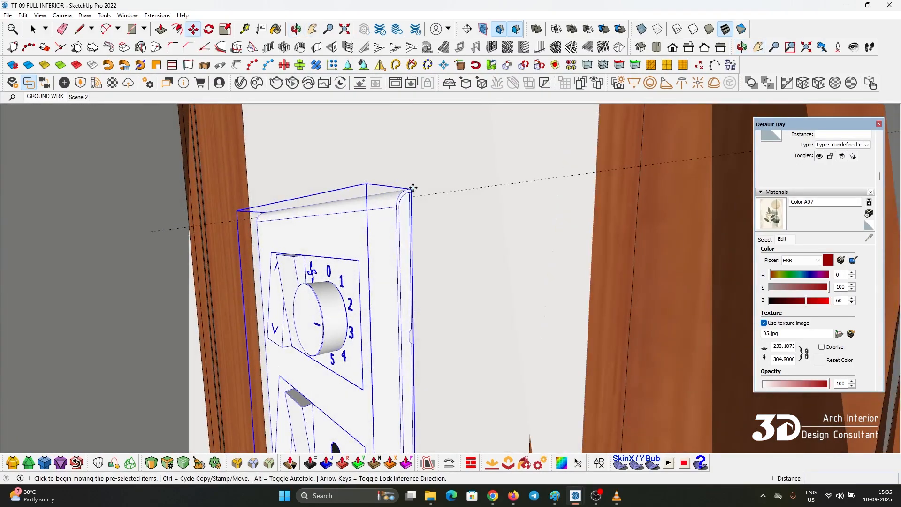
{"action": "key", "text": "space"}
Copy the single-row 8 module plate from the imported set to the slatted panel below the window, beside the air conditioner wall.
{"action": "scroll", "coordinate": [433, 187], "scroll_direction": "down", "scroll_amount": 2}
{"action": "middle_click_drag", "start_coordinate": [434, 187], "coordinate": [446, 311]}
{"action": "scroll", "coordinate": [444, 253], "scroll_direction": "down", "scroll_amount": 4}
{"action": "scroll", "coordinate": [453, 295], "scroll_direction": "down", "scroll_amount": 3}
{"action": "scroll", "coordinate": [447, 311], "scroll_direction": "down", "scroll_amount": 3}
{"action": "middle_click_drag", "start_coordinate": [443, 263], "coordinate": [419, 328], "text": "shift"}
{"action": "scroll", "coordinate": [418, 328], "scroll_direction": "down", "scroll_amount": 2}
{"action": "middle_click_drag", "start_coordinate": [577, 357], "coordinate": [507, 244], "text": "shift"}
{"action": "scroll", "coordinate": [539, 344], "scroll_direction": "down", "scroll_amount": 4}
{"action": "scroll", "coordinate": [533, 231], "scroll_direction": "up", "scroll_amount": 5}
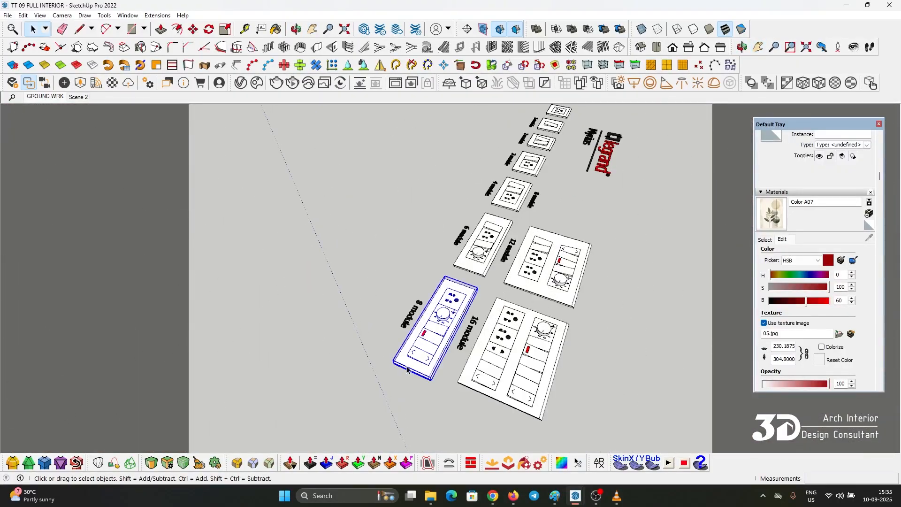
{"action": "key", "text": "m"}
{"action": "scroll", "coordinate": [343, 352], "scroll_direction": "up", "scroll_amount": 4}
{"action": "left_click", "coordinate": [378, 284]}
{"action": "scroll", "coordinate": [460, 238], "scroll_direction": "down", "scroll_amount": 7}
{"action": "key", "text": "ctrl"}
{"action": "middle_click_drag", "start_coordinate": [460, 238], "coordinate": [409, 292]}
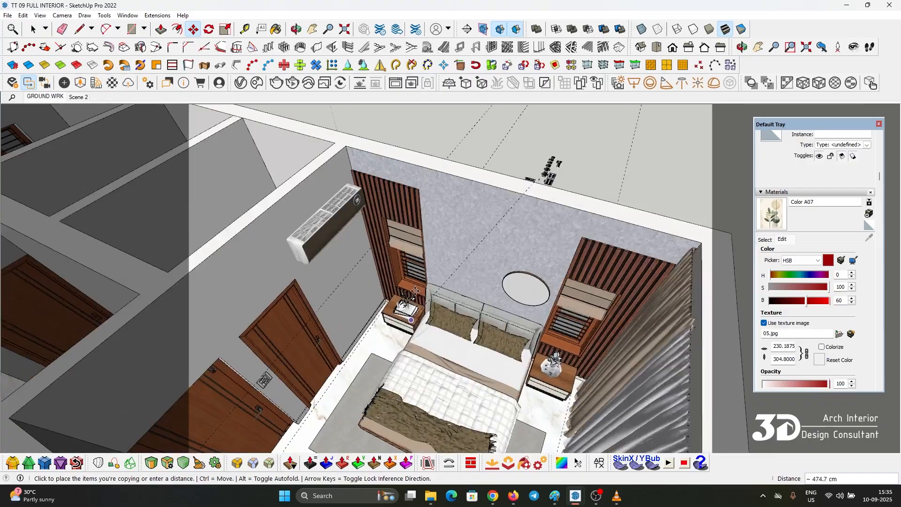
{"action": "scroll", "coordinate": [409, 293], "scroll_direction": "up", "scroll_amount": 2}
{"action": "scroll", "coordinate": [413, 293], "scroll_direction": "up", "scroll_amount": 8}
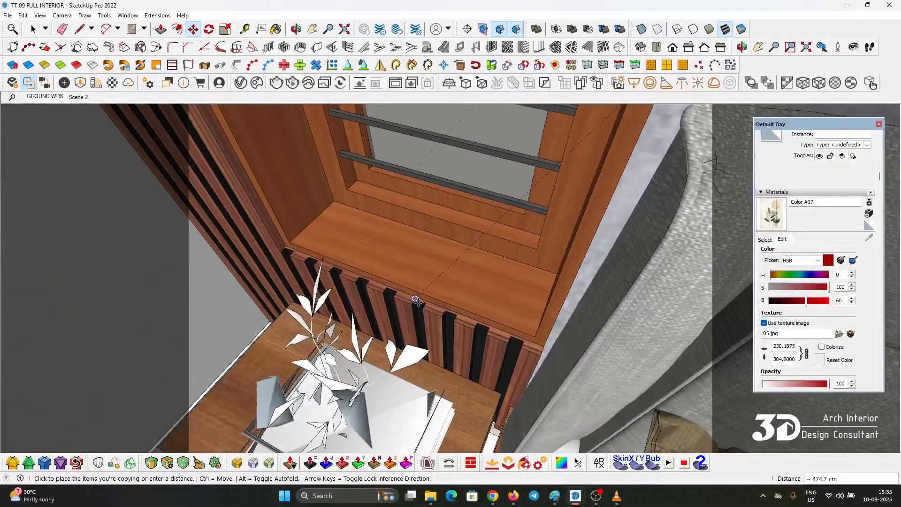
{"action": "scroll", "coordinate": [415, 301], "scroll_direction": "up", "scroll_amount": 2}
{"action": "left_click", "coordinate": [413, 306]}
Rotate the copied single-row plate 90 degrees so it stands upright at the window sill.
{"action": "scroll", "coordinate": [488, 302], "scroll_direction": "down", "scroll_amount": 2}
{"action": "middle_click_drag", "start_coordinate": [489, 302], "coordinate": [393, 244]}
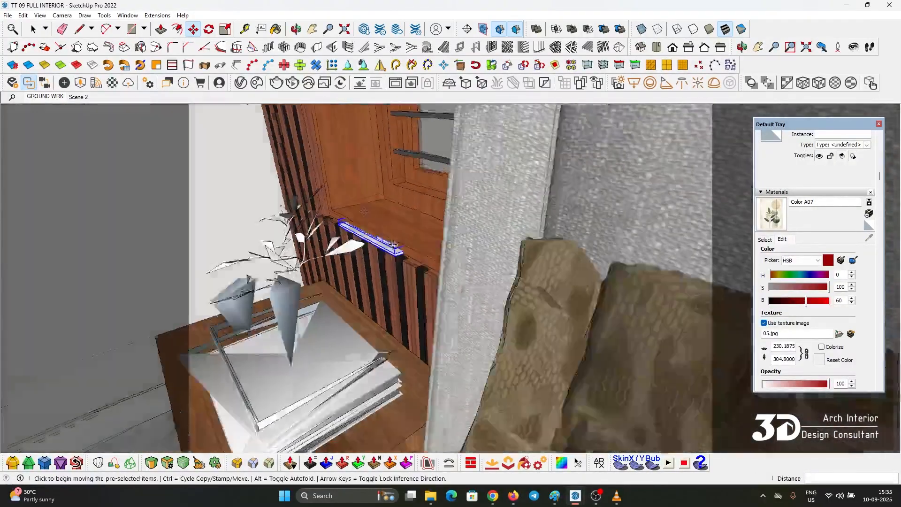
{"action": "key", "text": "q"}
{"action": "scroll", "coordinate": [362, 181], "scroll_direction": "up", "scroll_amount": 2}
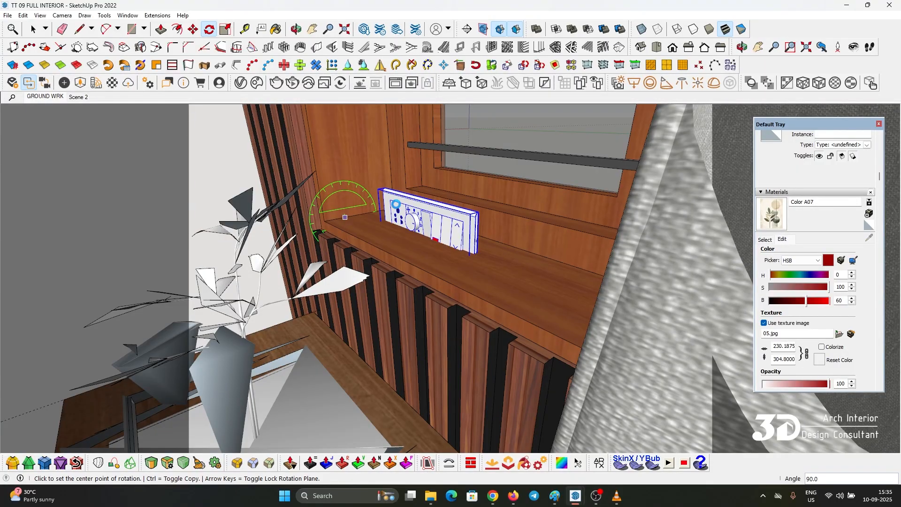
{"action": "key", "text": "space"}
Move the upright single-row plate onto the front of the slats above the bedside table.
{"action": "middle_click_drag", "start_coordinate": [396, 204], "coordinate": [282, 253]}
{"action": "key", "text": "m"}
{"action": "left_click", "coordinate": [386, 221]}
{"action": "left_click", "coordinate": [336, 270]}
{"action": "key", "text": "space"}
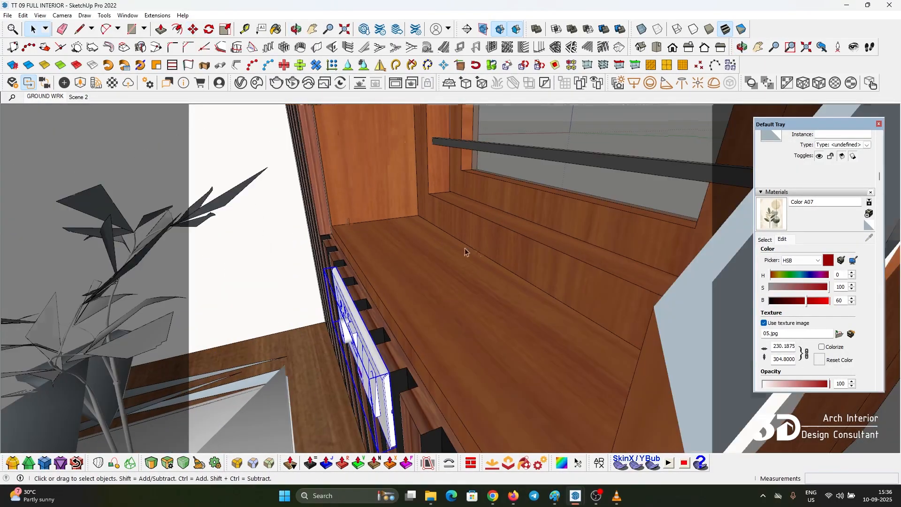
Lower the single-row plate on the slats to leave a gap beneath the window sill.
{"action": "middle_click_drag", "start_coordinate": [465, 252], "coordinate": [262, 279]}
{"action": "middle_click_drag", "start_coordinate": [404, 248], "coordinate": [482, 226], "text": "shift"}
{"action": "key", "text": "m"}
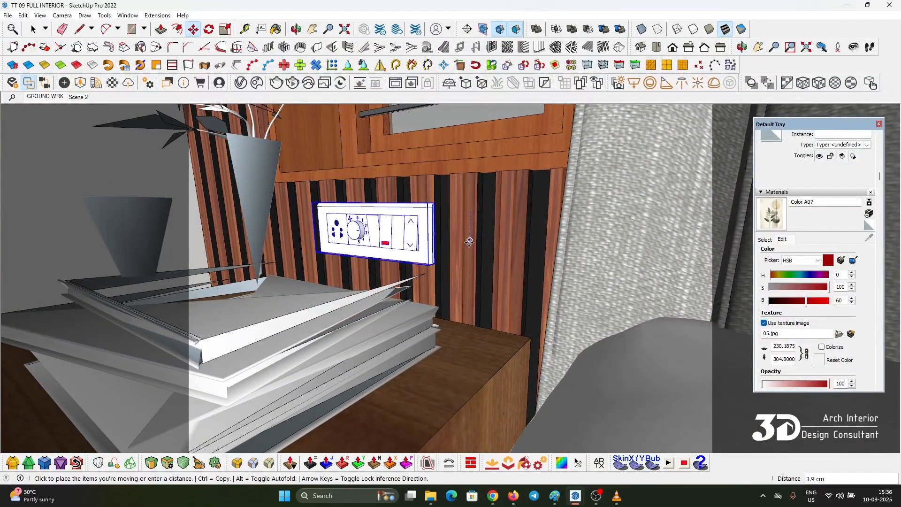
{"action": "middle_click_drag", "start_coordinate": [434, 291], "coordinate": [428, 261]}
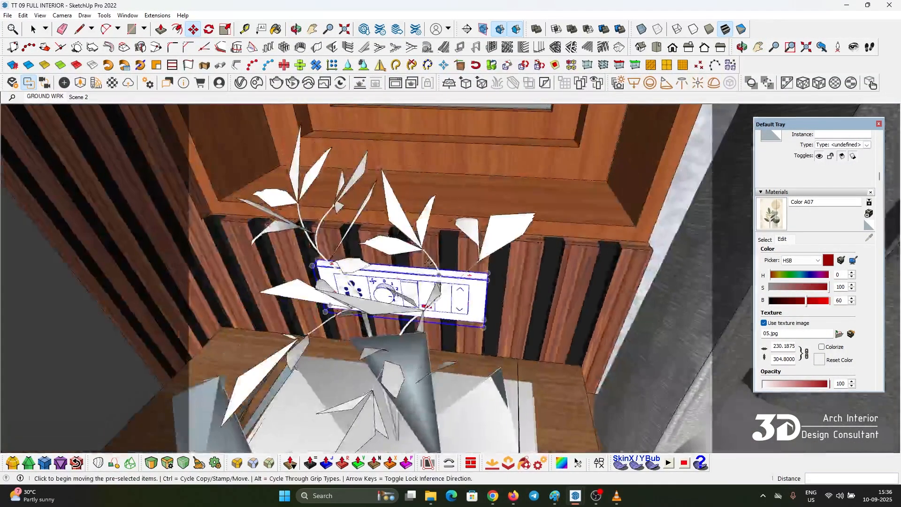
Copy the single-row plate across the bed wall onto the slats above the curtain-side bedside table, beneath its window sill.
{"action": "key", "text": "ctrl"}
{"action": "left_click", "coordinate": [421, 260]}
{"action": "scroll", "coordinate": [315, 287], "scroll_direction": "down", "scroll_amount": 5}
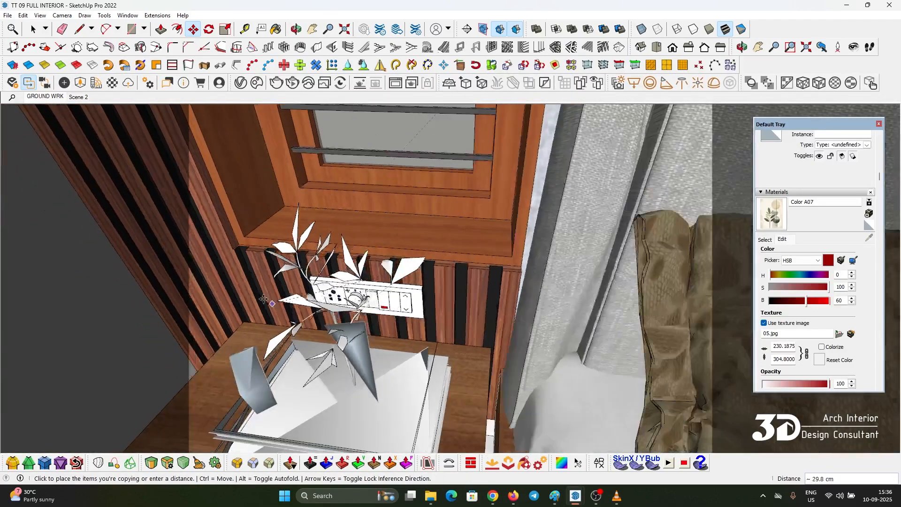
{"action": "scroll", "coordinate": [248, 282], "scroll_direction": "down", "scroll_amount": 8}
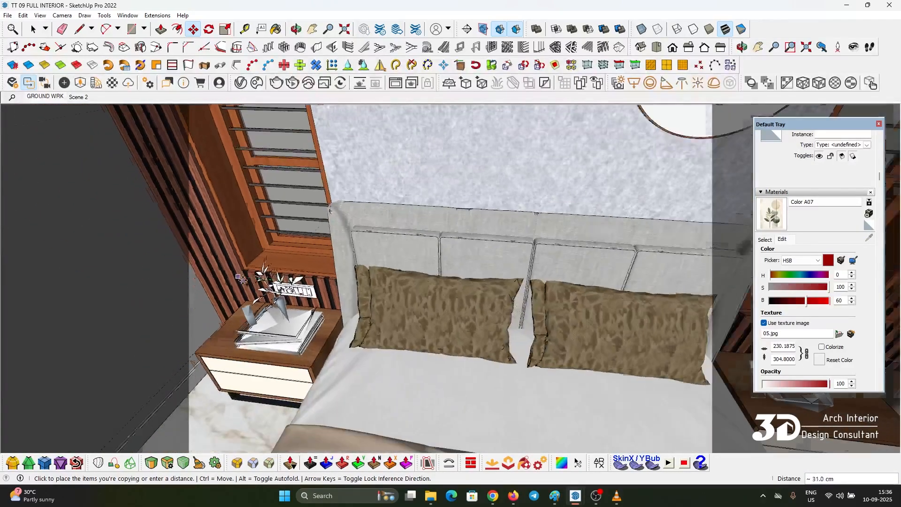
{"action": "scroll", "coordinate": [243, 277], "scroll_direction": "down", "scroll_amount": 2}
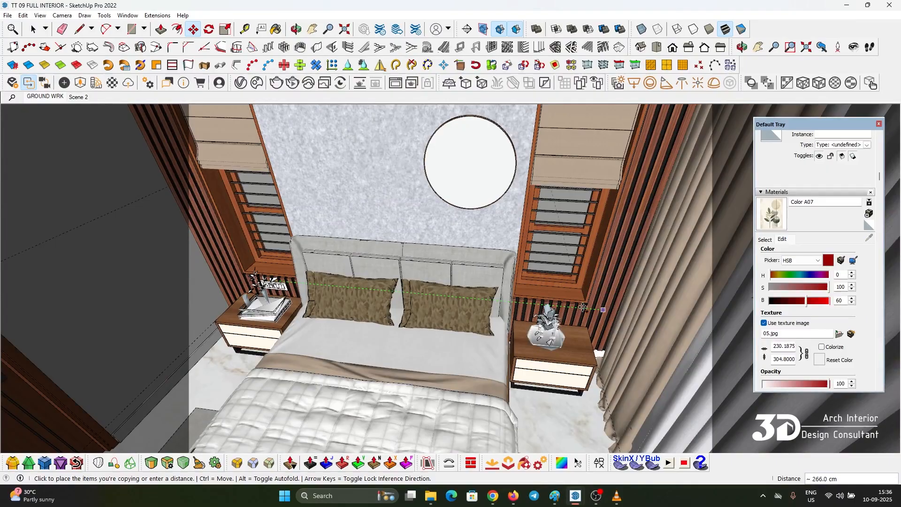
{"action": "scroll", "coordinate": [580, 308], "scroll_direction": "up", "scroll_amount": 2}
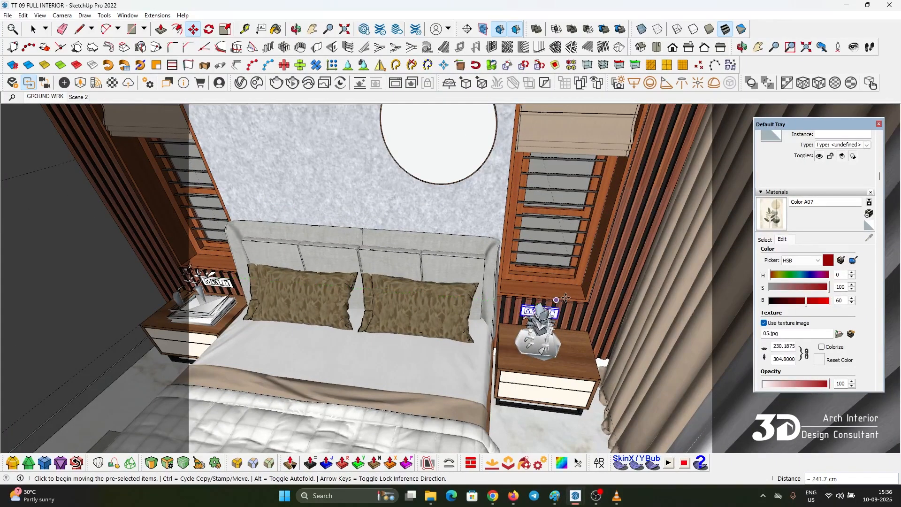
{"action": "scroll", "coordinate": [566, 298], "scroll_direction": "up", "scroll_amount": 4}
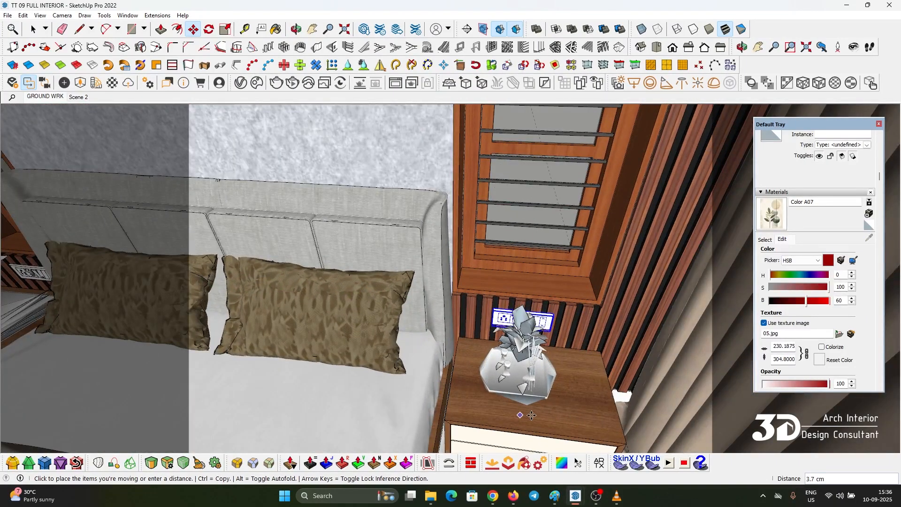
{"action": "scroll", "coordinate": [504, 383], "scroll_direction": "down", "scroll_amount": 8}
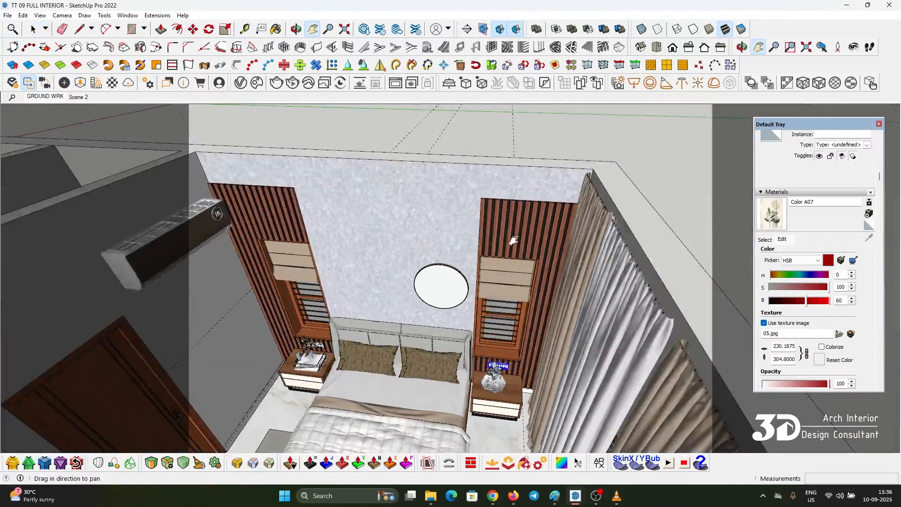
{"action": "scroll", "coordinate": [514, 241], "scroll_direction": "down", "scroll_amount": 2}
Rotate the 3 module plate of the imported Legrand set to suit the wall beside the dressing table.
{"action": "key", "text": "space"}
{"action": "middle_click_drag", "start_coordinate": [551, 147], "coordinate": [347, 321]}
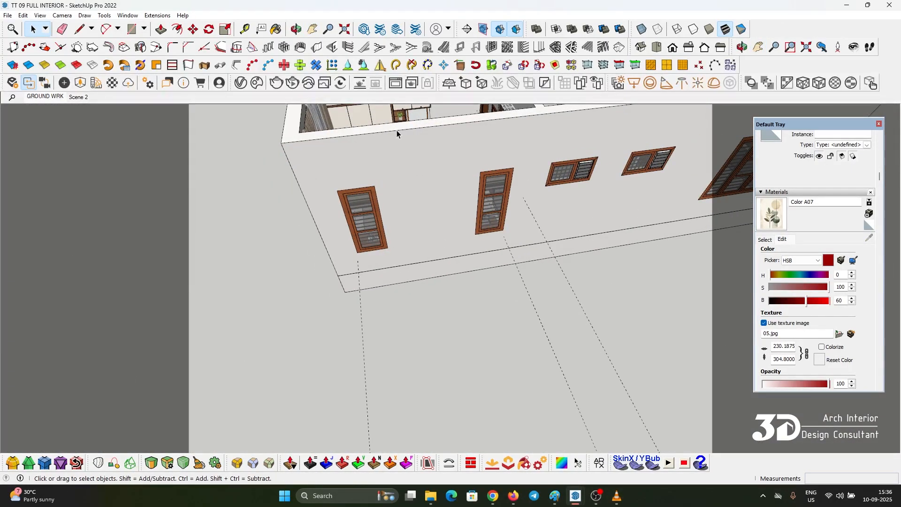
{"action": "key", "text": "h"}
{"action": "left_click_drag", "start_coordinate": [378, 239], "coordinate": [362, 399]}
{"action": "left_click_drag", "start_coordinate": [394, 204], "coordinate": [403, 221]}
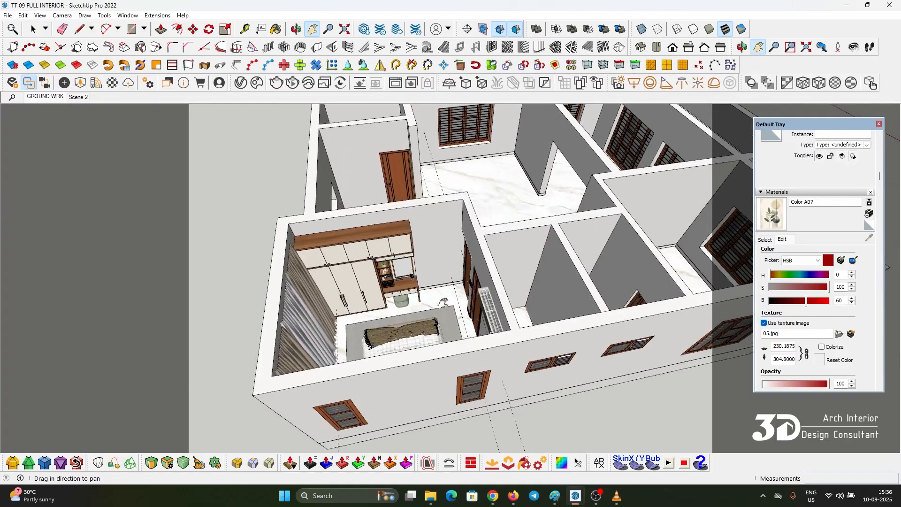
{"action": "scroll", "coordinate": [444, 301], "scroll_direction": "up", "scroll_amount": 5}
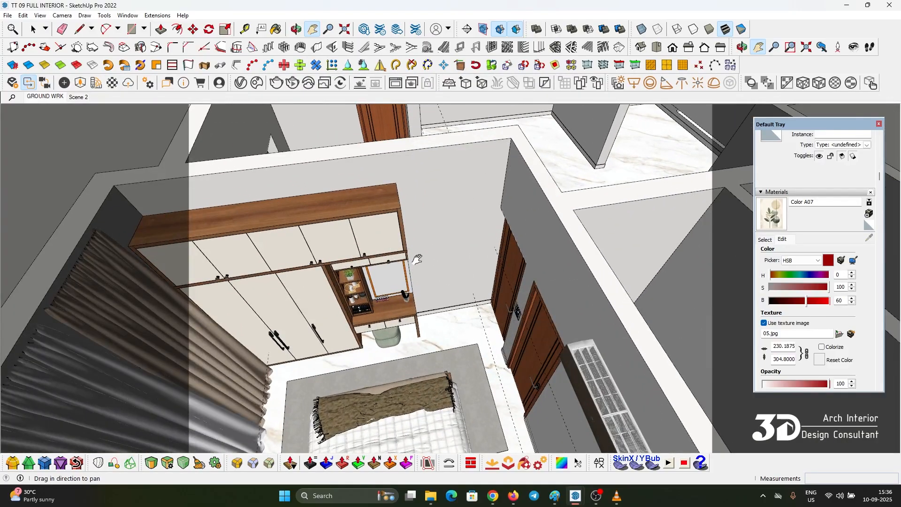
{"action": "scroll", "coordinate": [413, 197], "scroll_direction": "down", "scroll_amount": 3}
{"action": "middle_click_drag", "start_coordinate": [413, 198], "coordinate": [526, 354]}
{"action": "middle_click_drag", "start_coordinate": [443, 305], "coordinate": [647, 244]}
{"action": "scroll", "coordinate": [647, 244], "scroll_direction": "up", "scroll_amount": 10}
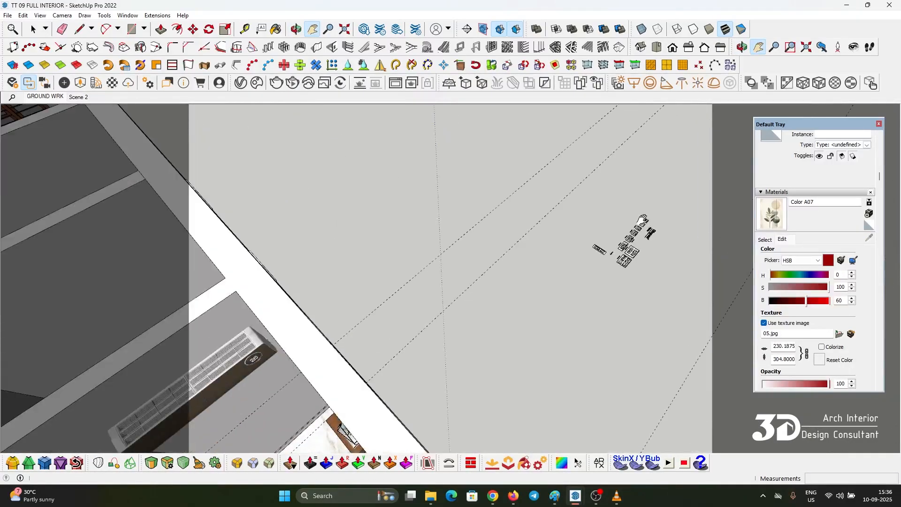
{"action": "left_click", "coordinate": [611, 265]}
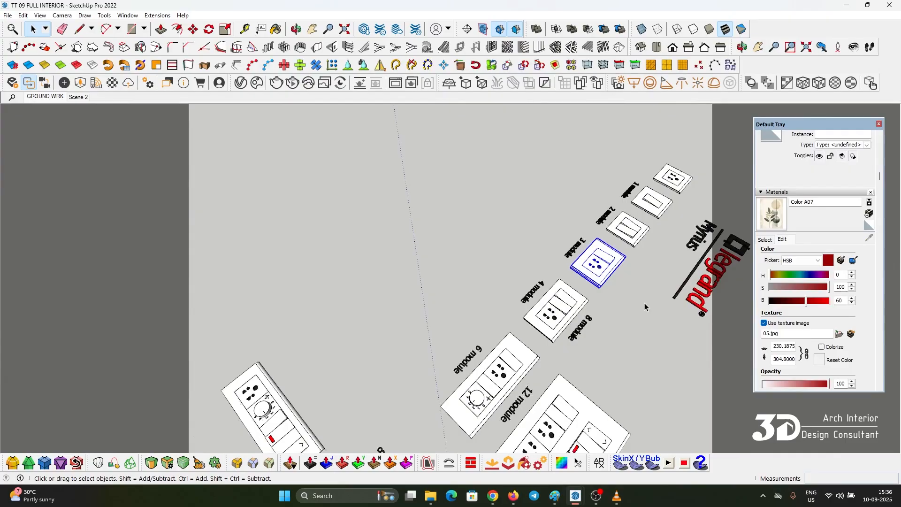
{"action": "key", "text": "q"}
{"action": "left_click", "coordinate": [665, 282]}
{"action": "left_click", "coordinate": [695, 239]}
{"action": "left_click", "coordinate": [657, 244]}
Move the rotated 3 module plate onto the wall beside the dressing mirror, above the tabletop.
{"action": "key", "text": "m"}
{"action": "left_click", "coordinate": [623, 259]}
{"action": "scroll", "coordinate": [623, 259], "scroll_direction": "down", "scroll_amount": 5}
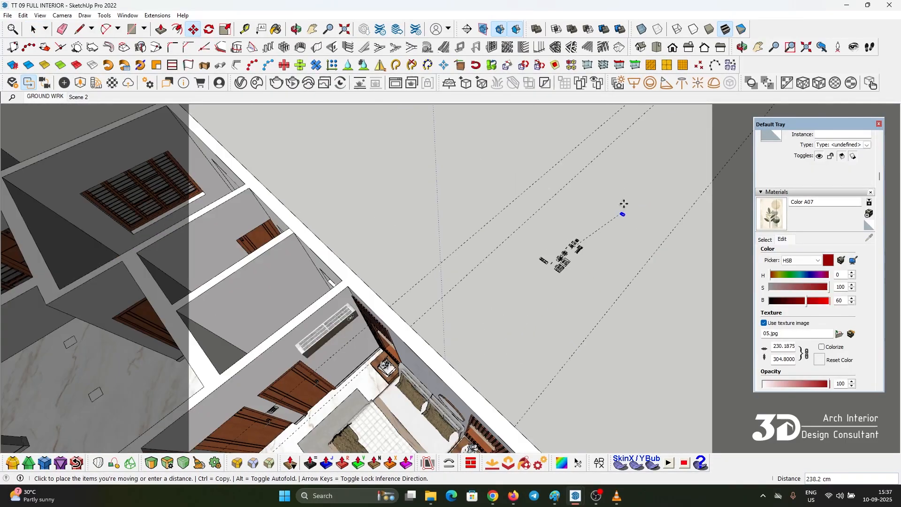
{"action": "middle_click_drag", "start_coordinate": [624, 201], "coordinate": [490, 312]}
{"action": "left_click", "coordinate": [490, 312]}
{"action": "scroll", "coordinate": [490, 312], "scroll_direction": "up", "scroll_amount": 5}
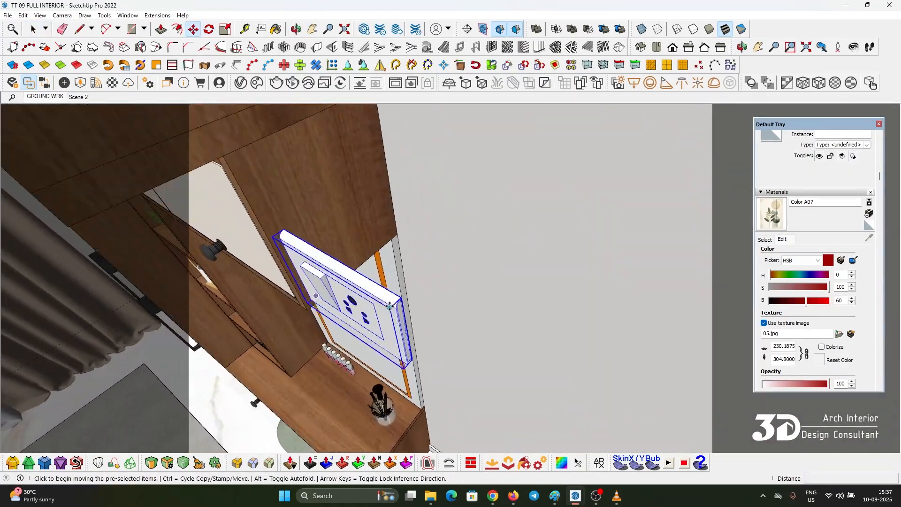
{"action": "middle_click_drag", "start_coordinate": [479, 413], "coordinate": [458, 299], "text": "shift"}
{"action": "scroll", "coordinate": [488, 306], "scroll_direction": "down", "scroll_amount": 2}
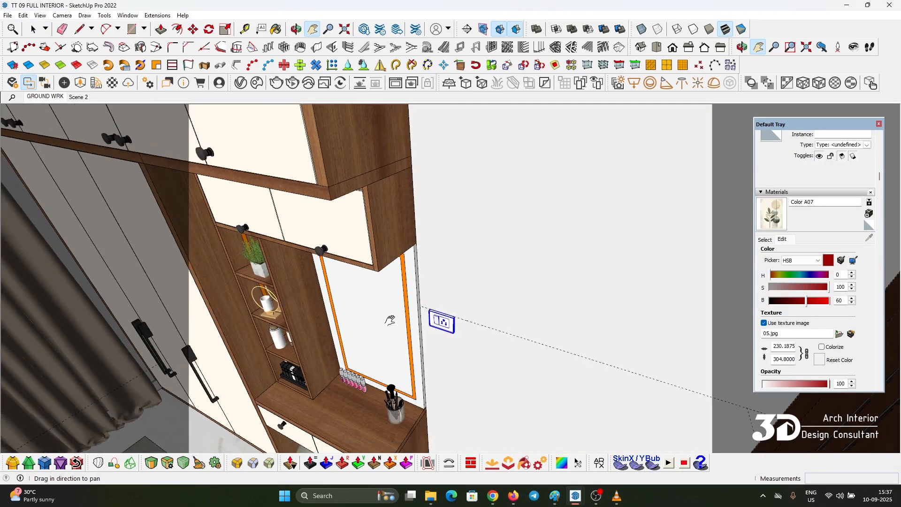
{"action": "middle_click_drag", "start_coordinate": [390, 321], "coordinate": [429, 296]}
{"action": "scroll", "coordinate": [425, 287], "scroll_direction": "down", "scroll_amount": 4}
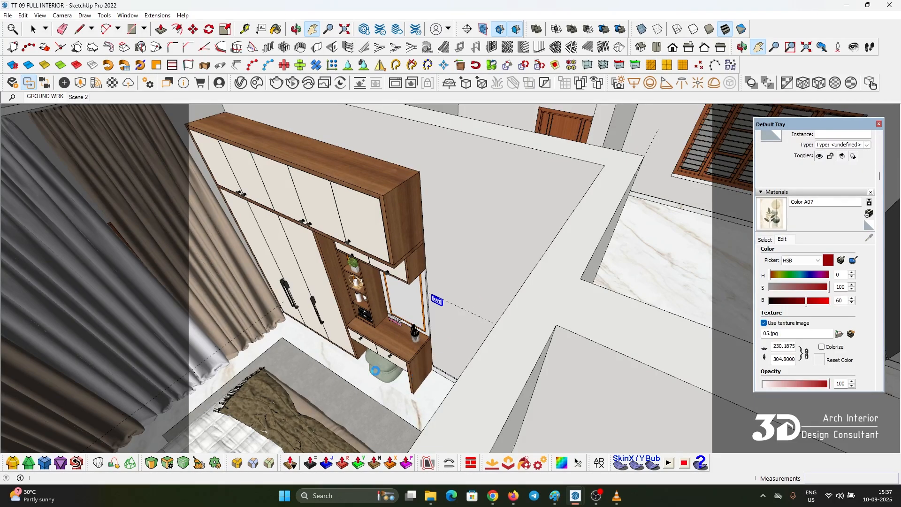
Open the V-Ray Asset Editor and apply the beige [Color A08]2 material to the dressing-table chair in place of Material #2.
{"action": "scroll", "coordinate": [379, 371], "scroll_direction": "down", "scroll_amount": 5}
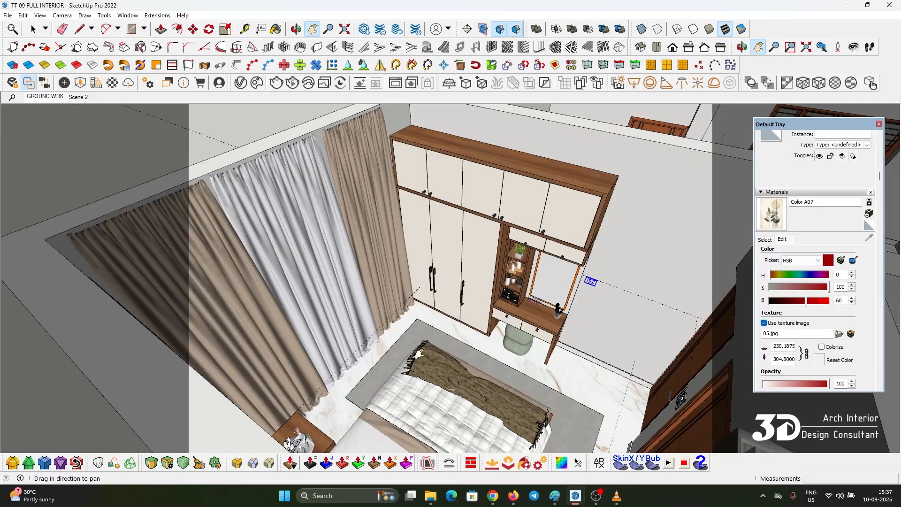
{"action": "middle_click_drag", "start_coordinate": [508, 317], "coordinate": [419, 249]}
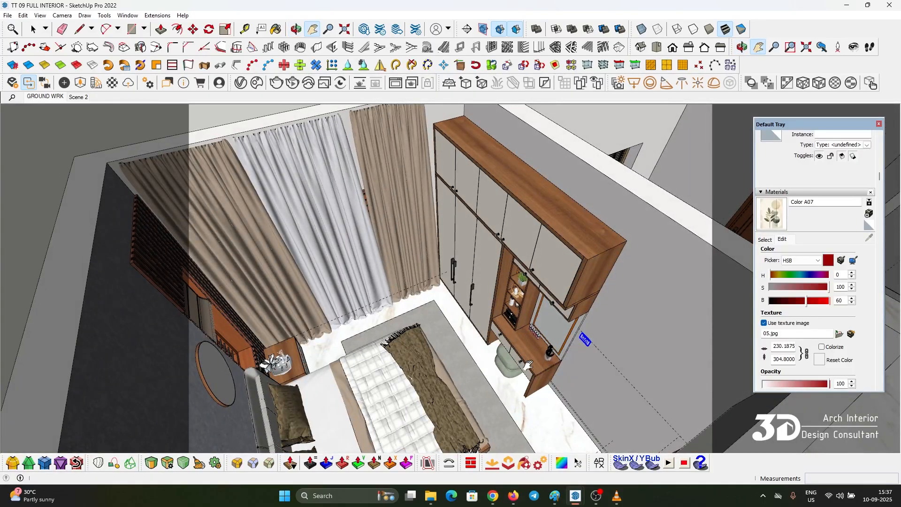
{"action": "scroll", "coordinate": [529, 365], "scroll_direction": "up", "scroll_amount": 3}
{"action": "left_click", "coordinate": [242, 83]}
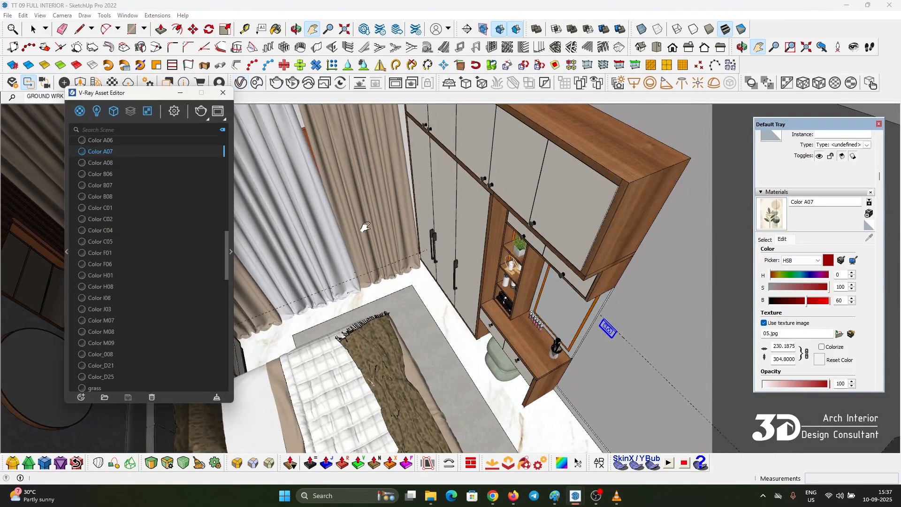
{"action": "left_click", "coordinate": [766, 239]}
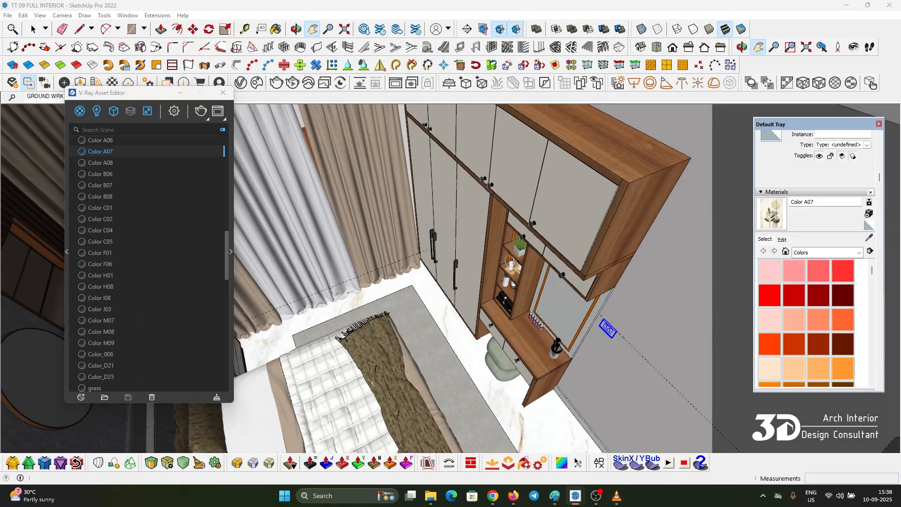
{"action": "left_click", "coordinate": [869, 238]}
{"action": "left_click", "coordinate": [504, 334]}
{"action": "scroll", "coordinate": [504, 334], "scroll_direction": "up", "scroll_amount": 3}
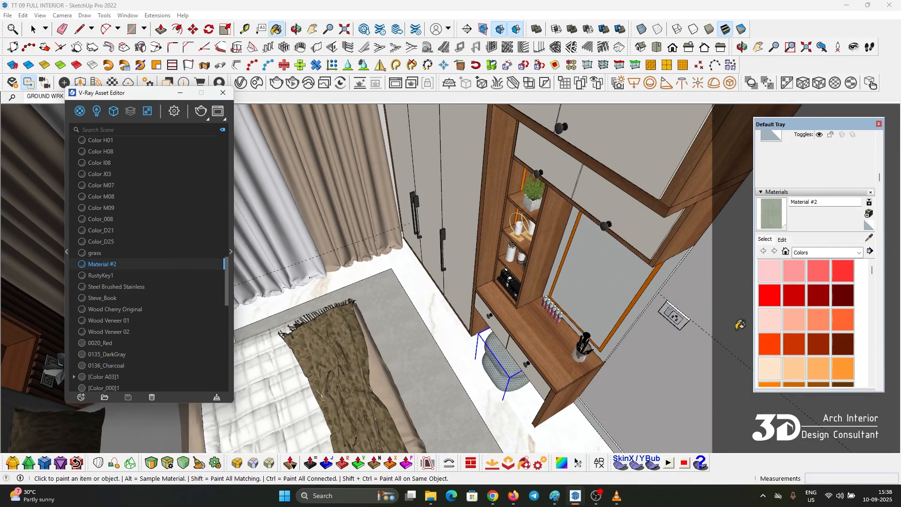
{"action": "left_click", "coordinate": [451, 244], "text": "alt"}
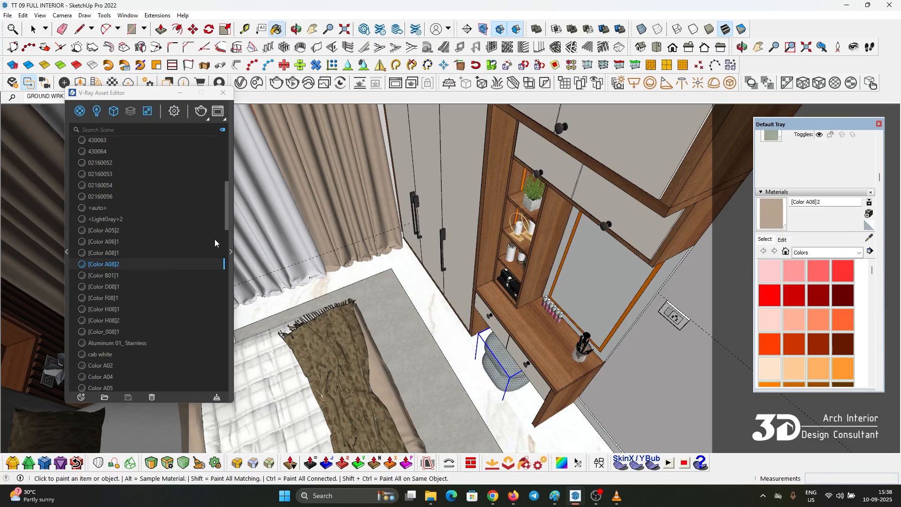
{"action": "right_click", "coordinate": [133, 257]}
{"action": "right_click", "coordinate": [123, 263]}
{"action": "left_click", "coordinate": [160, 281]}
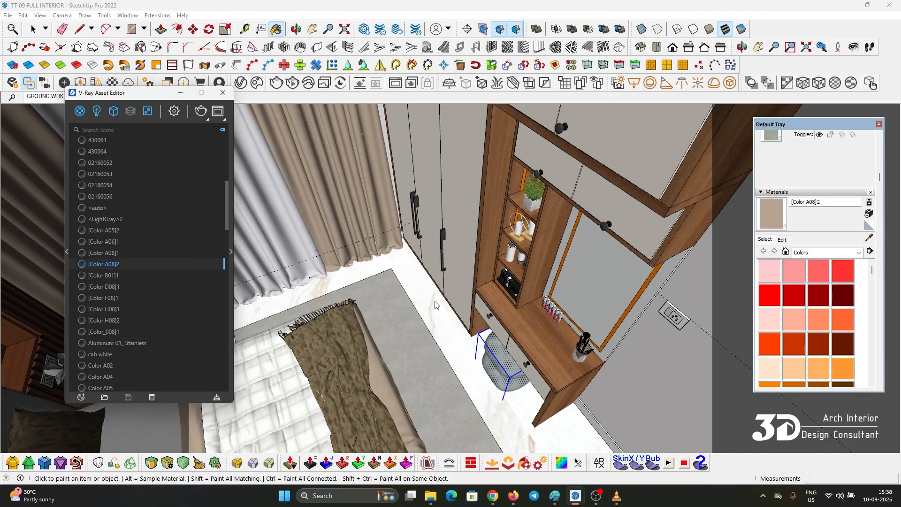
Replace Color M07 on the wardrobe knobs and handles with the black#1 material sampled from the bedside table's base frame.
{"action": "middle_click_drag", "start_coordinate": [533, 364], "coordinate": [486, 212]}
{"action": "scroll", "coordinate": [487, 212], "scroll_direction": "up", "scroll_amount": 5}
{"action": "left_click", "coordinate": [470, 212], "text": "alt"}
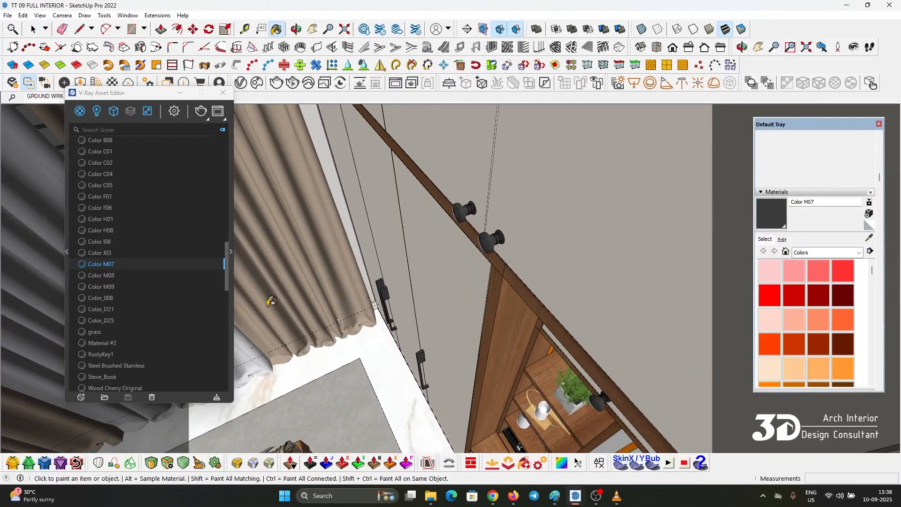
{"action": "right_click", "coordinate": [121, 264]}
{"action": "left_click", "coordinate": [145, 273]}
{"action": "scroll", "coordinate": [462, 260], "scroll_direction": "down", "scroll_amount": 5}
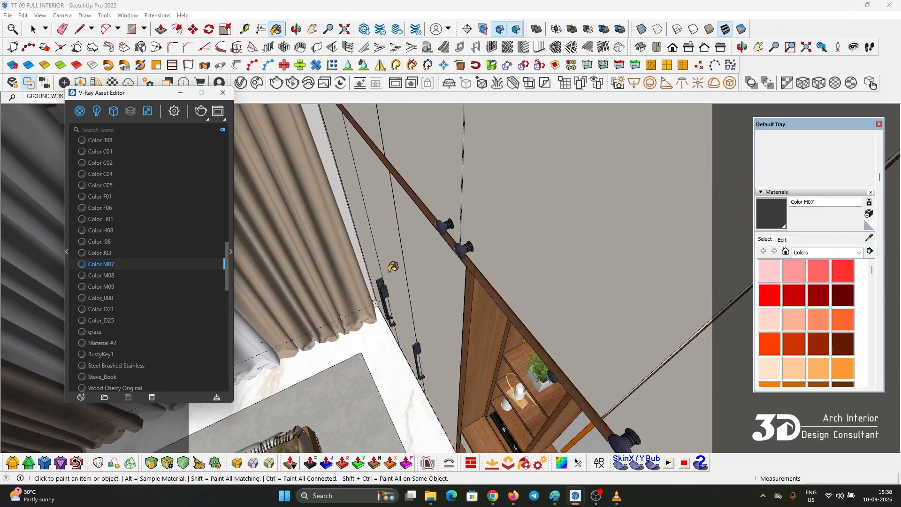
{"action": "mouse_move", "coordinate": [462, 259]}
{"action": "middle_mouse_down"}
{"action": "mouse_move", "coordinate": [276, 234]}
{"action": "mouse_move", "coordinate": [309, 230]}
{"action": "mouse_move", "coordinate": [310, 258]}
{"action": "middle_mouse_up"}
{"action": "scroll", "coordinate": [300, 221], "scroll_direction": "up", "scroll_amount": 8}
{"action": "scroll", "coordinate": [307, 216], "scroll_direction": "down", "scroll_amount": 5}
{"action": "scroll", "coordinate": [369, 272], "scroll_direction": "up", "scroll_amount": 10}
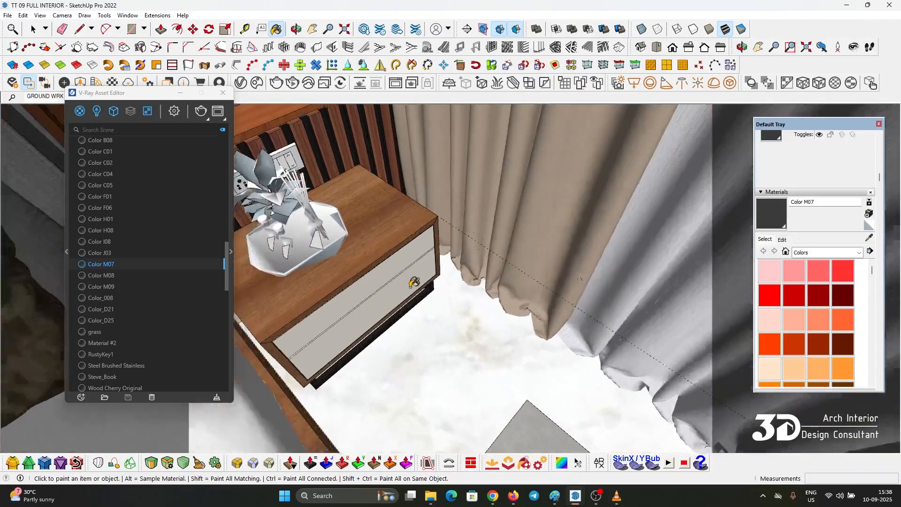
{"action": "middle_click_drag", "start_coordinate": [413, 288], "coordinate": [425, 267]}
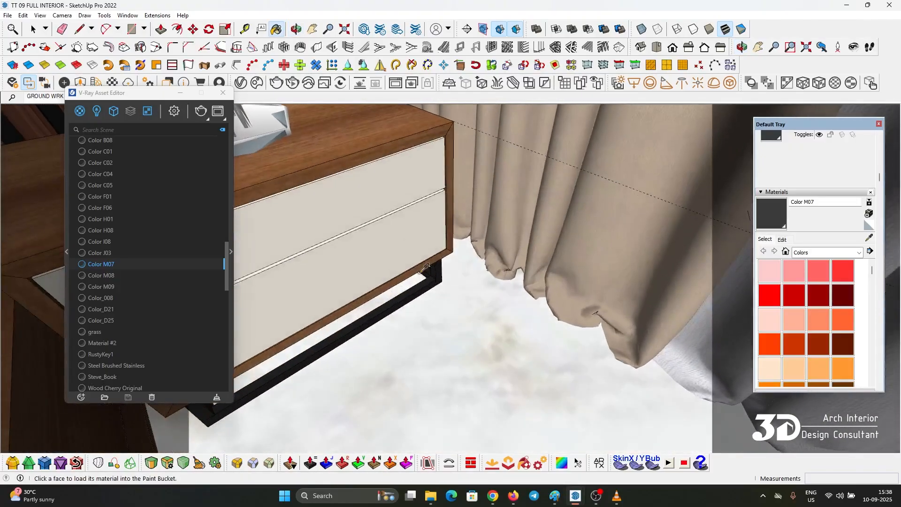
{"action": "left_click", "coordinate": [440, 273], "text": "alt"}
{"action": "right_click", "coordinate": [116, 162]}
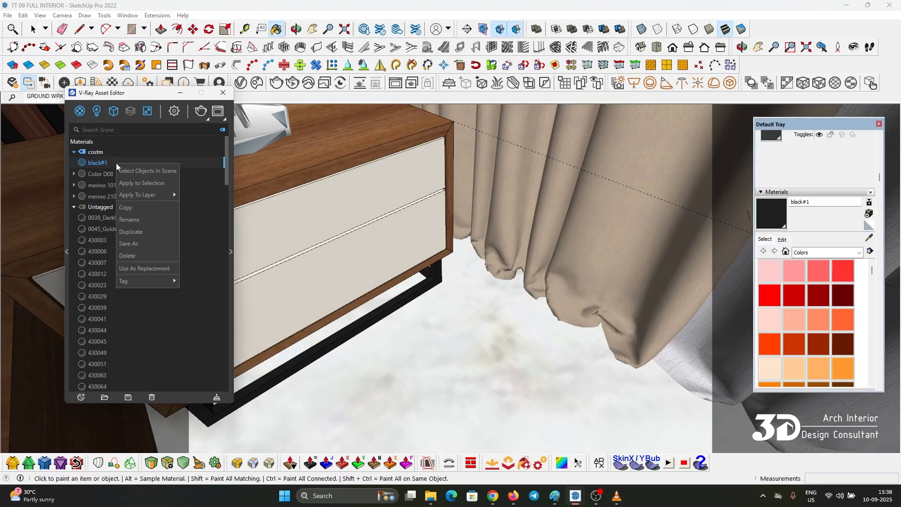
{"action": "left_click", "coordinate": [130, 183]}
{"action": "key", "text": "space"}
Replace 0135_DarkGray on the window's horizontal bars with the black#1 material sampled from the bedside table's base frame.
{"action": "middle_click_drag", "start_coordinate": [427, 299], "coordinate": [513, 339]}
{"action": "scroll", "coordinate": [513, 339], "scroll_direction": "down", "scroll_amount": 6}
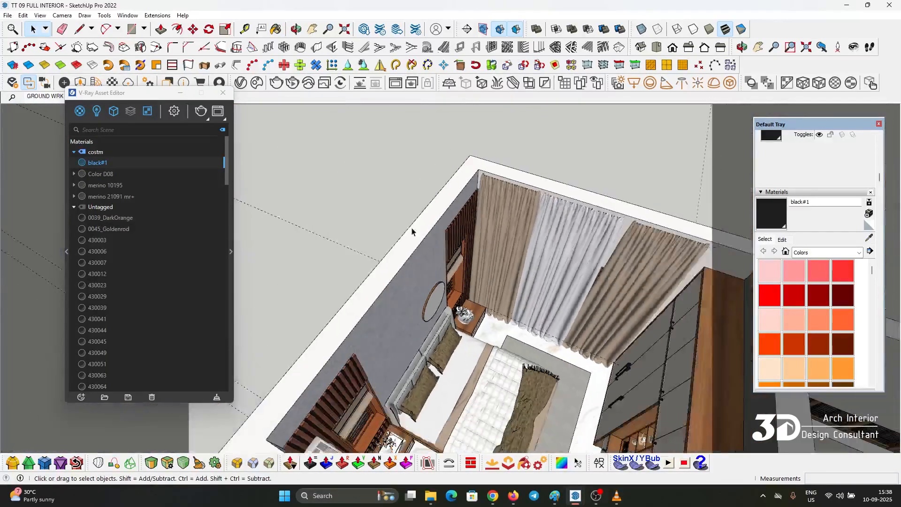
{"action": "scroll", "coordinate": [463, 312], "scroll_direction": "up", "scroll_amount": 8}
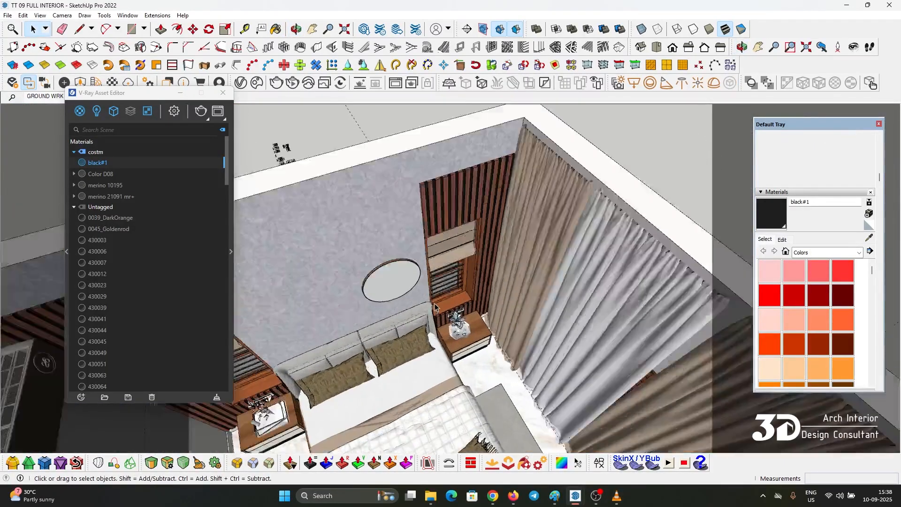
{"action": "scroll", "coordinate": [438, 302], "scroll_direction": "up", "scroll_amount": 3}
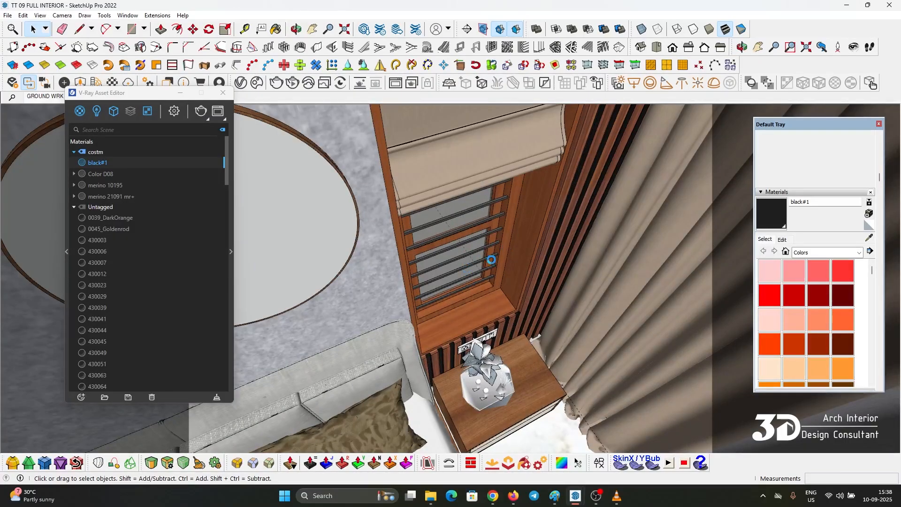
{"action": "scroll", "coordinate": [491, 260], "scroll_direction": "up", "scroll_amount": 5}
{"action": "key", "text": "b"}
{"action": "left_click", "coordinate": [492, 215], "text": "alt"}
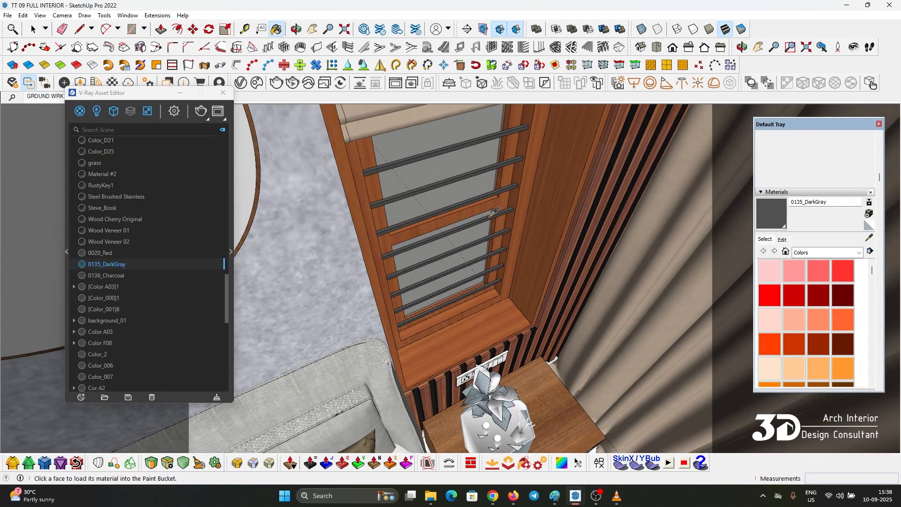
{"action": "right_click", "coordinate": [159, 263]}
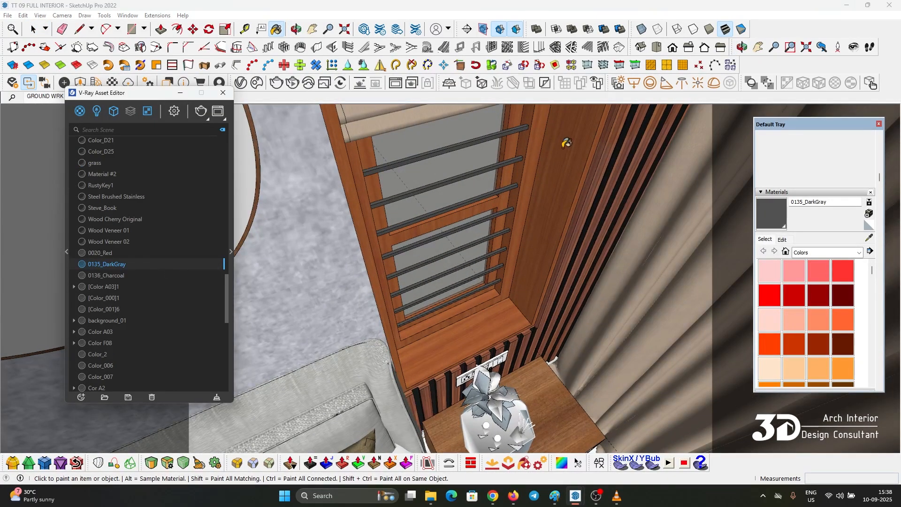
{"action": "scroll", "coordinate": [567, 143], "scroll_direction": "down", "scroll_amount": 5}
{"action": "middle_click_drag", "start_coordinate": [566, 143], "coordinate": [573, 281]}
{"action": "scroll", "coordinate": [579, 359], "scroll_direction": "up", "scroll_amount": 4}
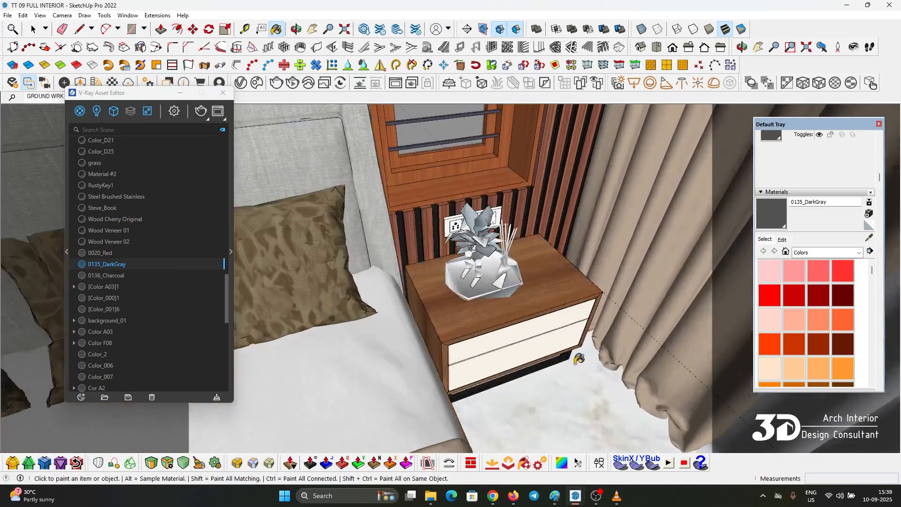
{"action": "scroll", "coordinate": [579, 359], "scroll_direction": "up", "scroll_amount": 3}
{"action": "left_click", "coordinate": [568, 346], "text": "alt"}
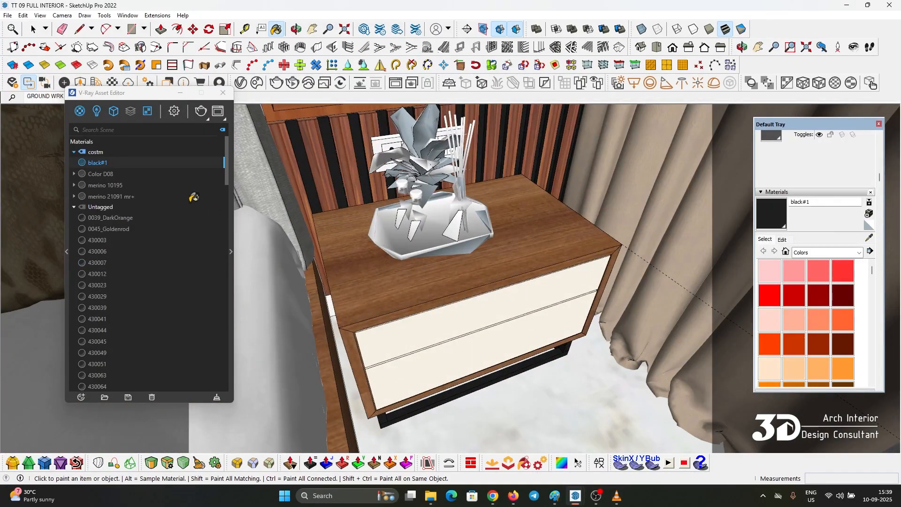
{"action": "right_click", "coordinate": [119, 163]}
{"action": "middle_click_drag", "start_coordinate": [398, 250], "coordinate": [471, 372]}
{"action": "key", "text": "space"}
{"action": "scroll", "coordinate": [471, 376], "scroll_direction": "down", "scroll_amount": 8}
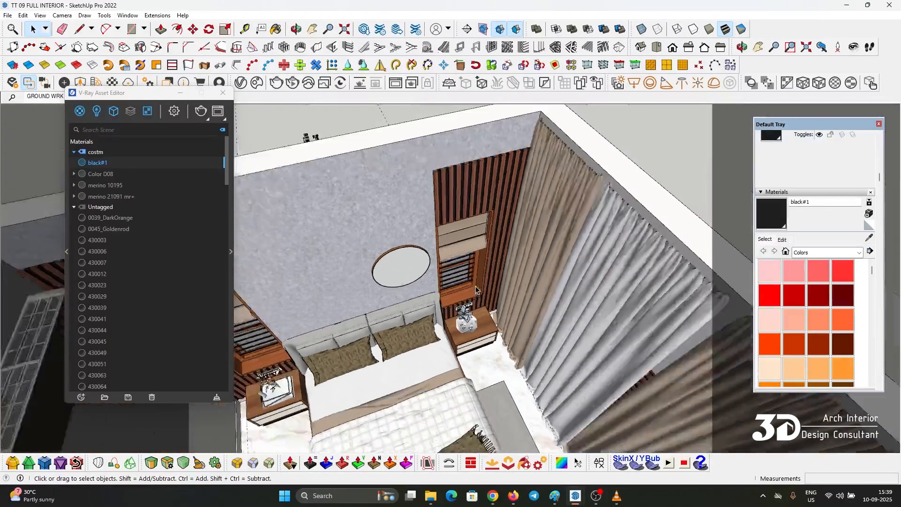
Delete all construction guides from the interior model.
{"action": "scroll", "coordinate": [476, 286], "scroll_direction": "down", "scroll_amount": 3}
{"action": "middle_click_drag", "start_coordinate": [568, 170], "coordinate": [474, 186]}
{"action": "scroll", "coordinate": [395, 281], "scroll_direction": "up", "scroll_amount": 2}
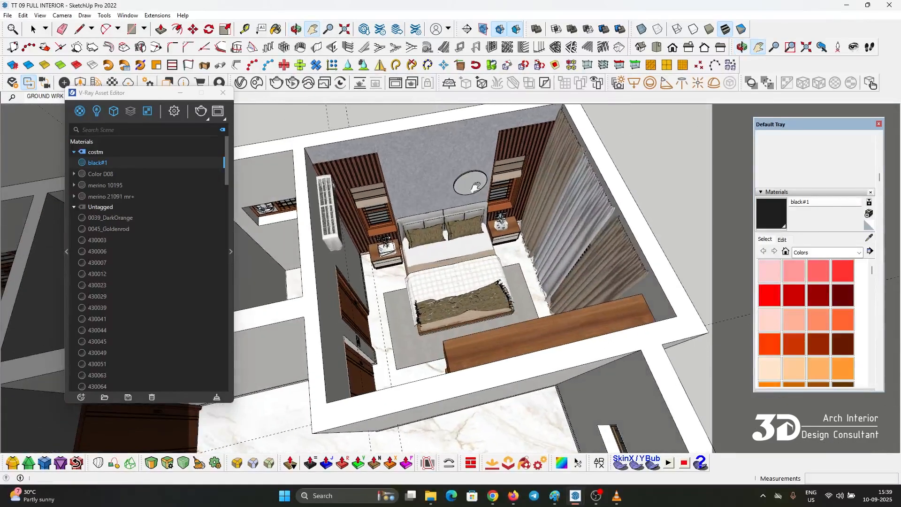
{"action": "middle_click_drag", "start_coordinate": [518, 309], "coordinate": [467, 298]}
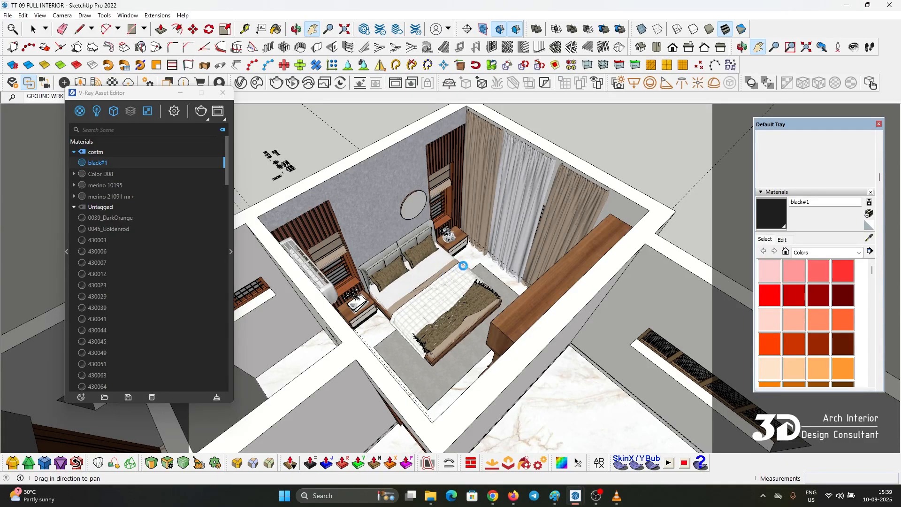
{"action": "middle_click_drag", "start_coordinate": [462, 265], "coordinate": [395, 297]}
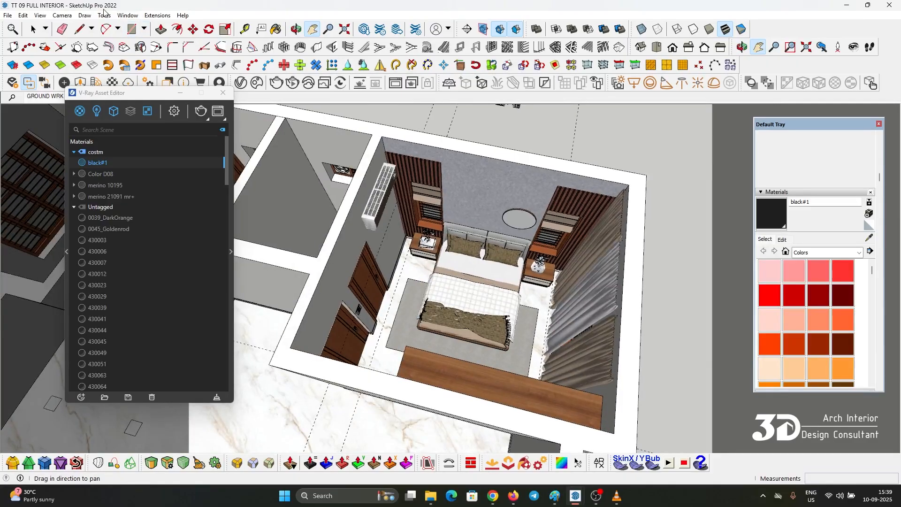
{"action": "left_click", "coordinate": [23, 16]}
{"action": "key", "text": "Escape"}
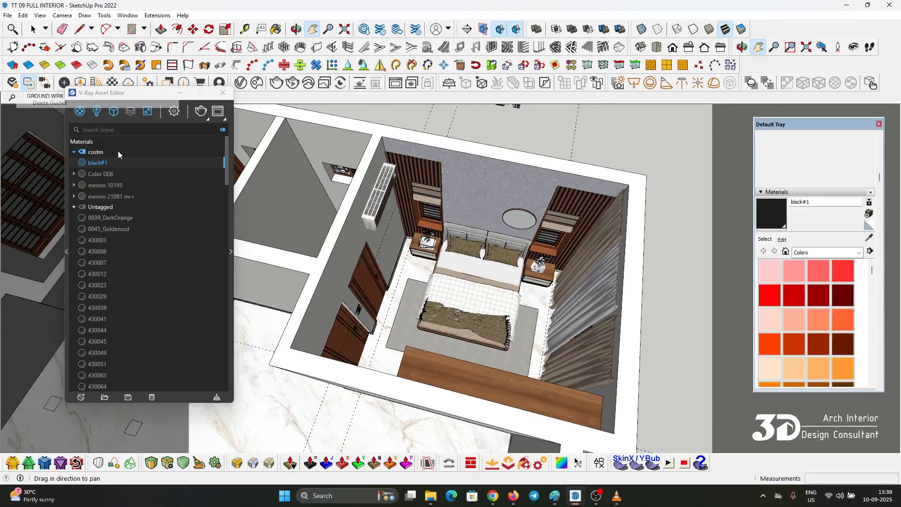
Draw a rectangle between the bedroom's opposite inner corners at the top of the walls and cut it out of the model.
{"action": "middle_click_drag", "start_coordinate": [523, 317], "coordinate": [370, 140]}
{"action": "key", "text": "r"}
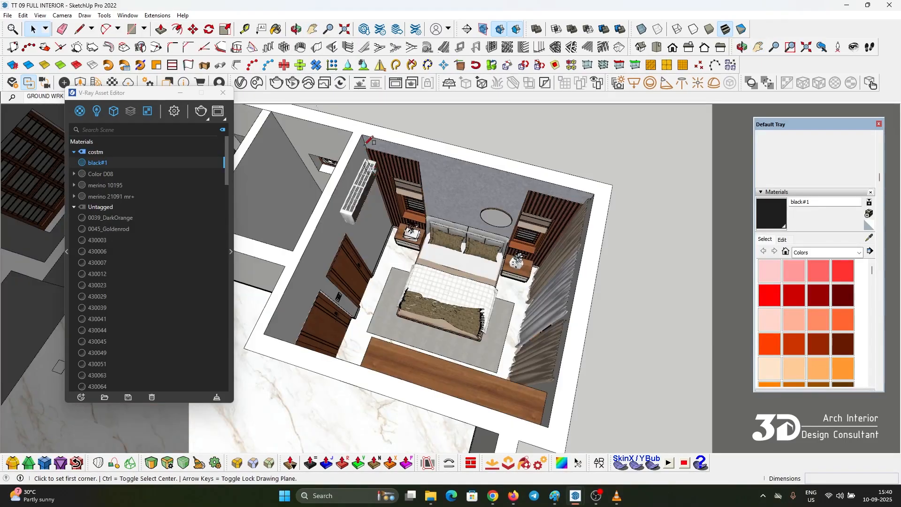
{"action": "left_click", "coordinate": [362, 135]}
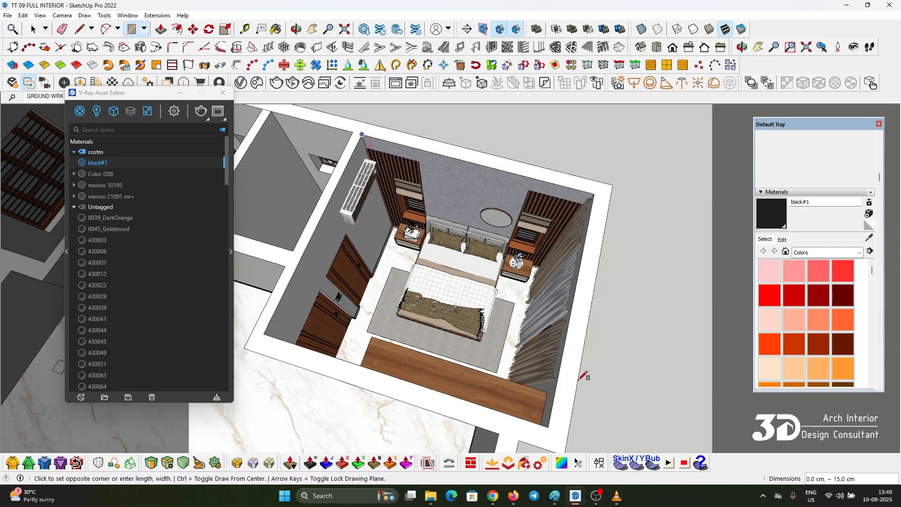
{"action": "left_click", "coordinate": [549, 426]}
{"action": "key", "text": "space"}
{"action": "left_click", "coordinate": [491, 222]}
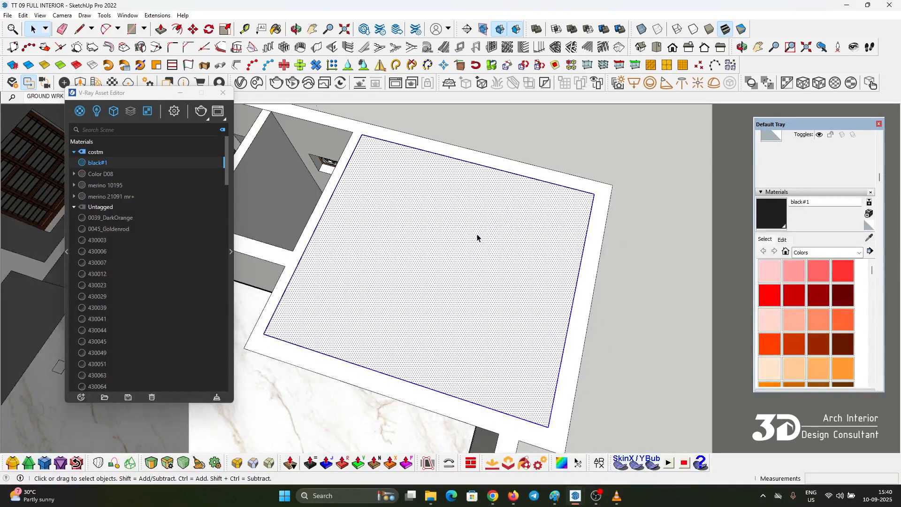
{"action": "scroll", "coordinate": [471, 226], "scroll_direction": "up", "scroll_amount": 2}
{"action": "scroll", "coordinate": [474, 215], "scroll_direction": "down", "scroll_amount": 3}
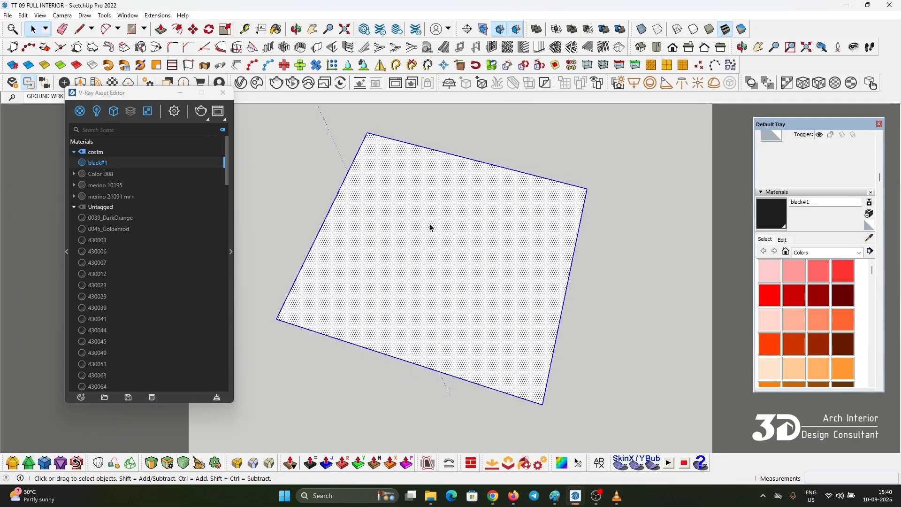
{"action": "key", "text": "Delete"}
Switch to the air conditioner model's window, start a new empty file there and paste the cut rectangle in place.
{"action": "mouse_move", "coordinate": [575, 495]}
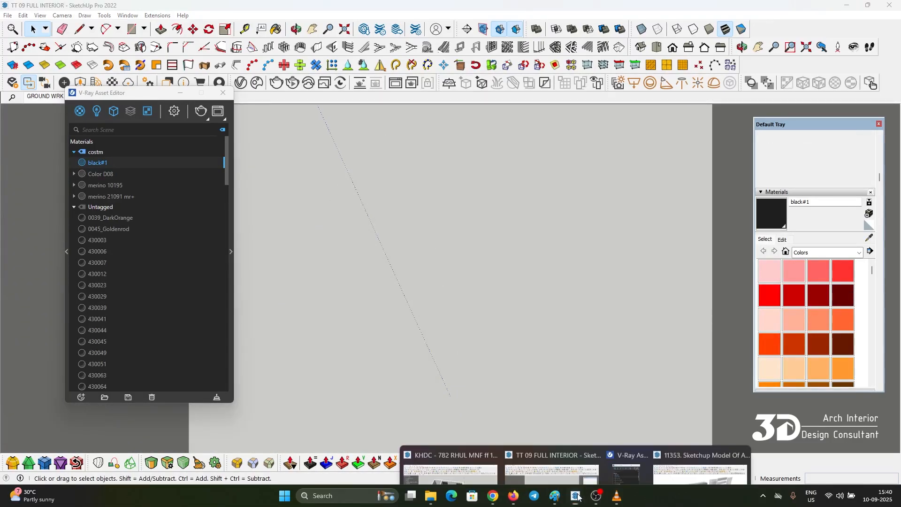
{"action": "left_click", "coordinate": [699, 448]}
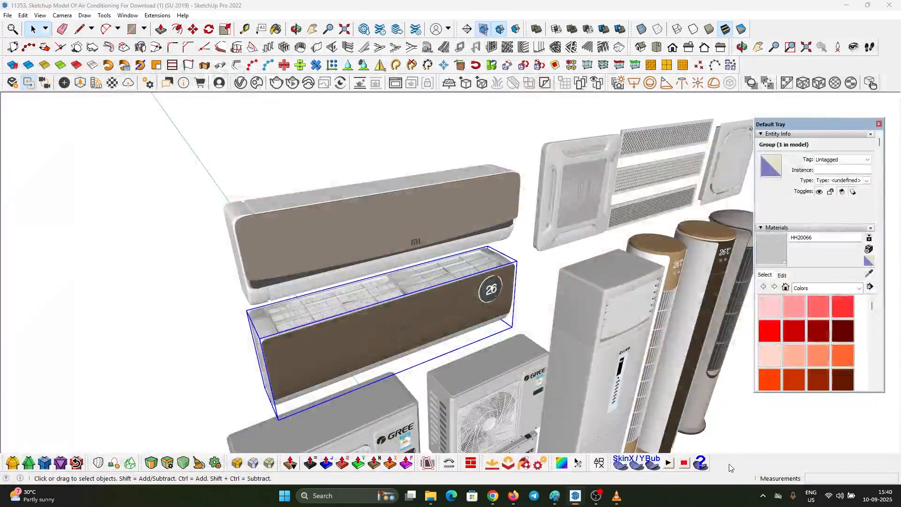
{"action": "left_click", "coordinate": [16, 16]}
{"action": "left_click", "coordinate": [28, 24]}
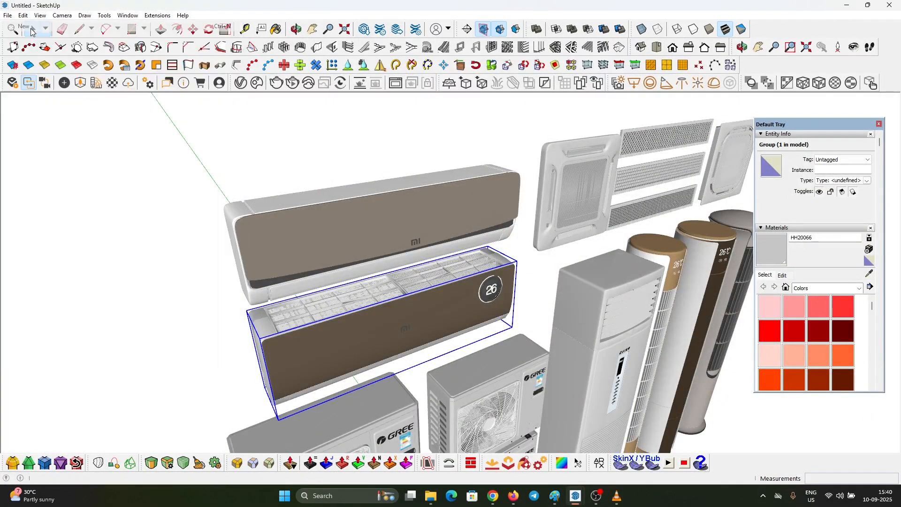
{"action": "middle_click_drag", "start_coordinate": [399, 269], "coordinate": [344, 289]}
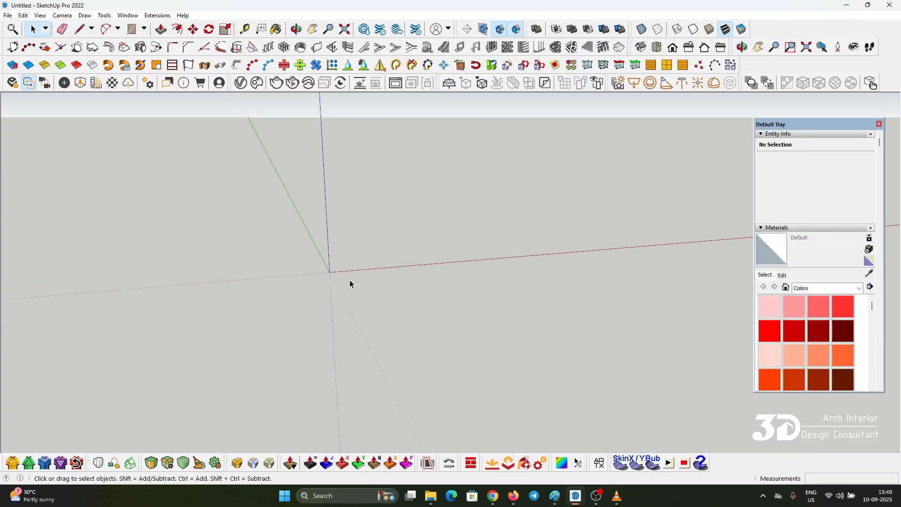
{"action": "left_click", "coordinate": [23, 15]}
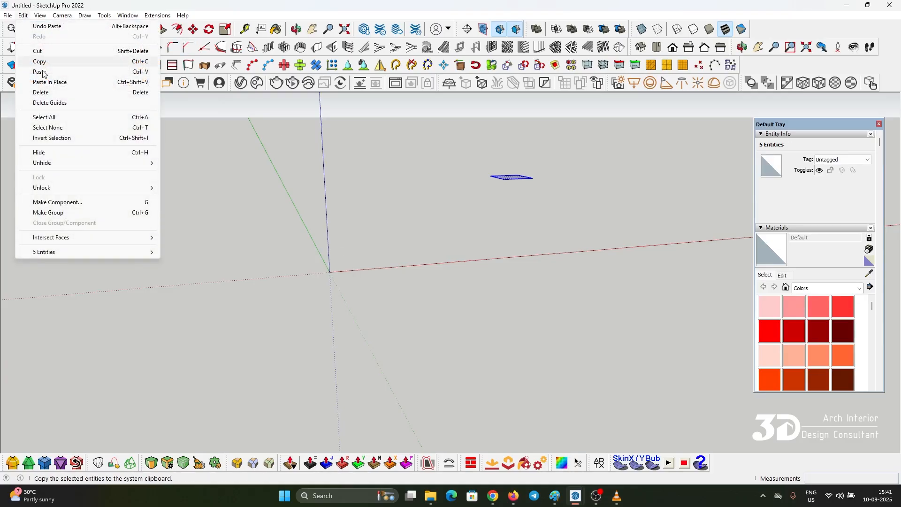
{"action": "left_click", "coordinate": [349, 211]}
Push/Pull the pasted rectangle 30 cm to form the bedroom's ceiling slab.
{"action": "left_click", "coordinate": [311, 33]}
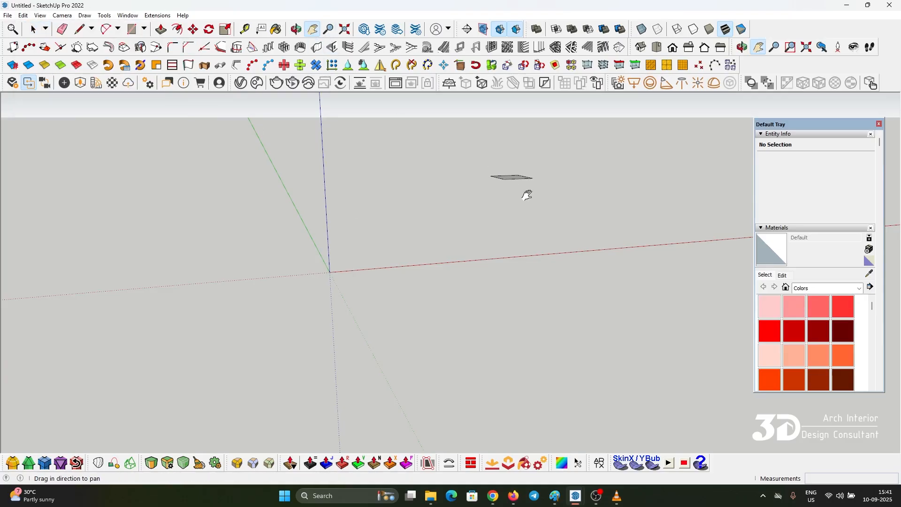
{"action": "scroll", "coordinate": [527, 193], "scroll_direction": "up", "scroll_amount": 3}
{"action": "middle_click_drag", "start_coordinate": [503, 161], "coordinate": [500, 190]}
{"action": "left_click_drag", "start_coordinate": [499, 151], "coordinate": [466, 204]}
{"action": "scroll", "coordinate": [466, 206], "scroll_direction": "up", "scroll_amount": 3}
{"action": "key", "text": "space"}
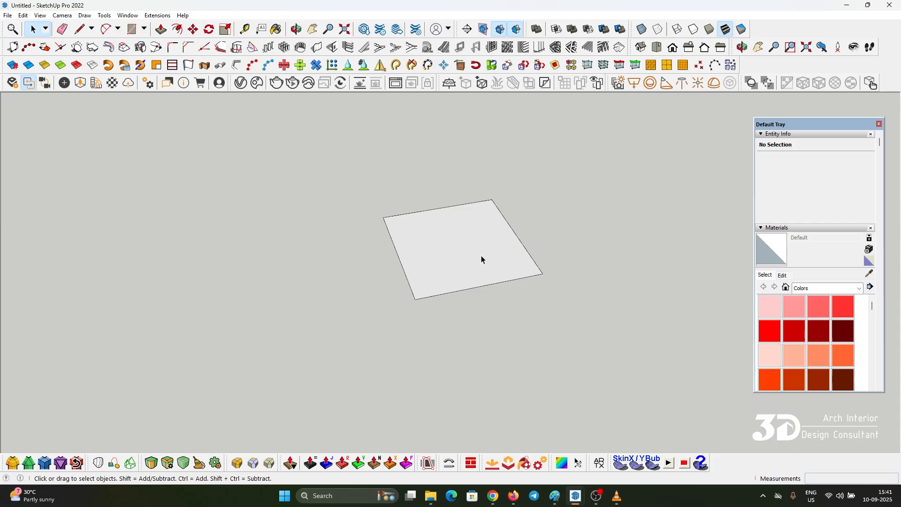
{"action": "left_click", "coordinate": [481, 255]}
{"action": "scroll", "coordinate": [481, 257], "scroll_direction": "up", "scroll_amount": 1}
{"action": "middle_click_drag", "start_coordinate": [480, 258], "coordinate": [531, 247]}
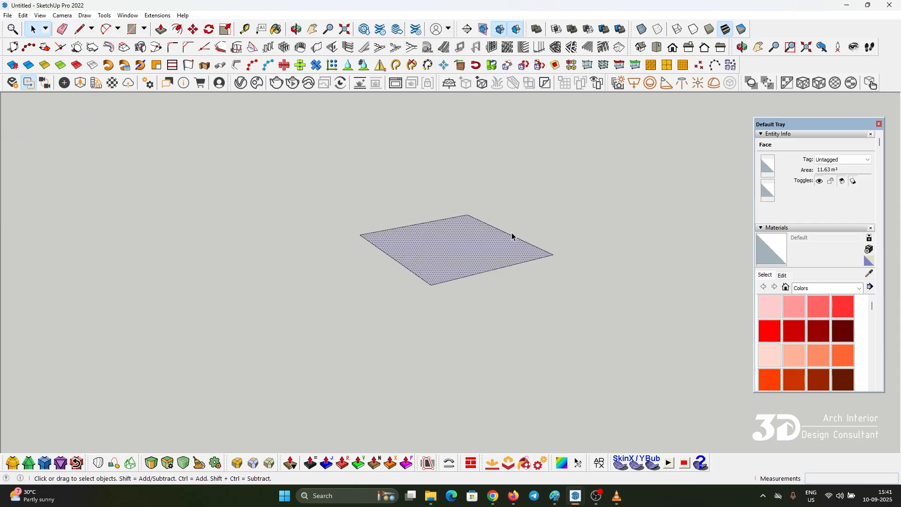
{"action": "middle_click_drag", "start_coordinate": [495, 248], "coordinate": [475, 275]}
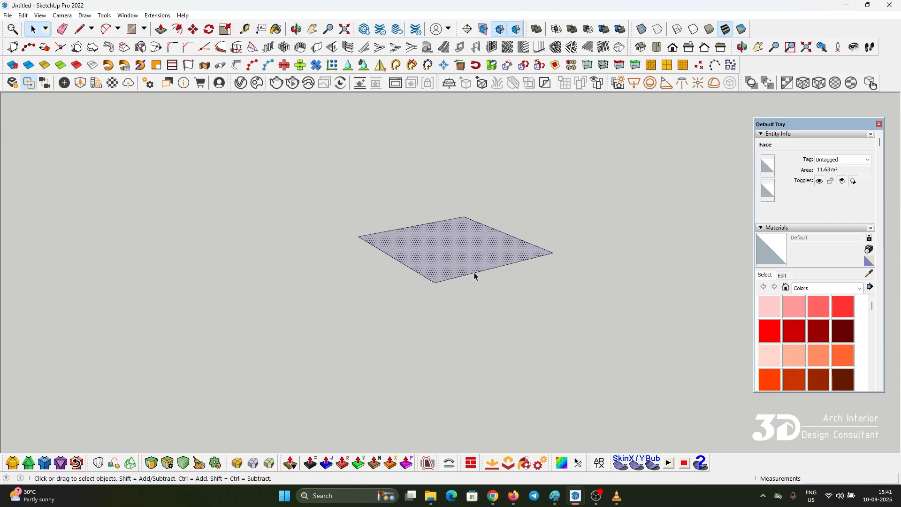
{"action": "key", "text": "p"}
{"action": "left_click", "coordinate": [499, 267]}
{"action": "type", "text": "30"}
{"action": "key", "text": "Return"}
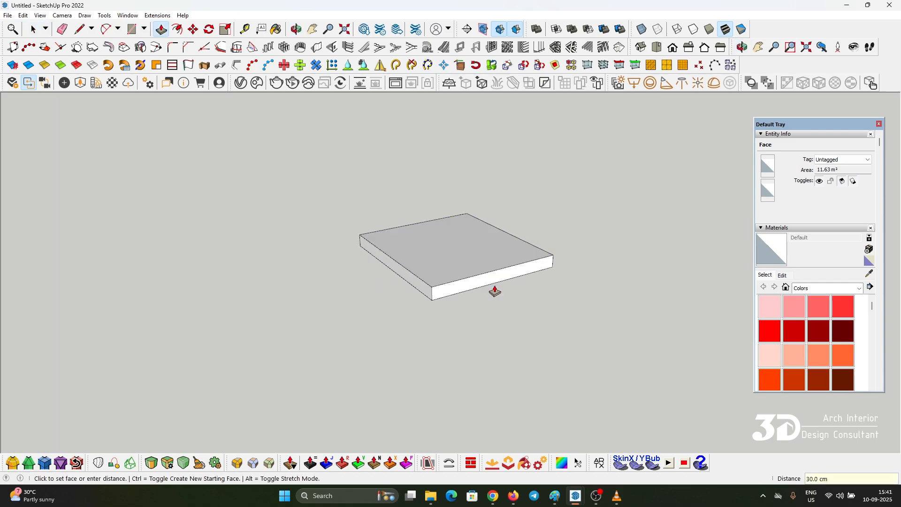
Group all faces and edges of the slab and cut the group from the empty file.
{"action": "key", "text": "space"}
{"action": "triple_click", "coordinate": [477, 237]}
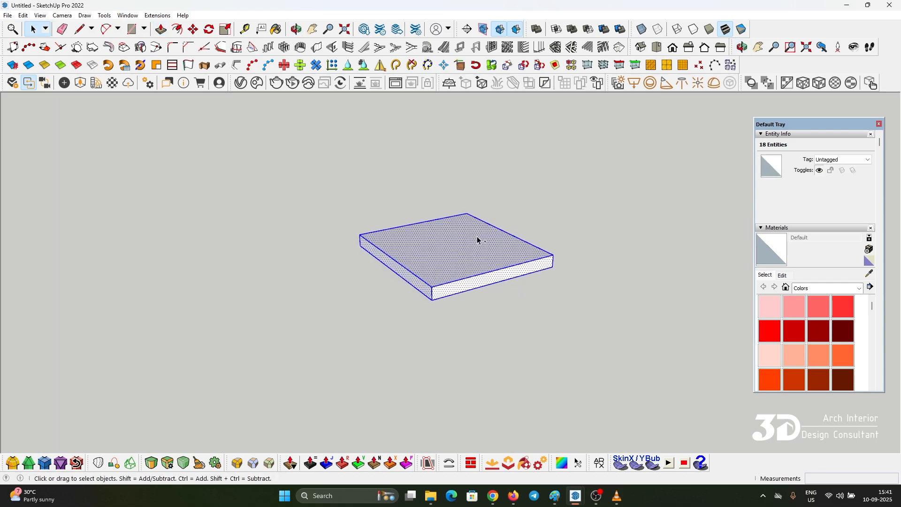
{"action": "key", "text": "ctrl+g"}
{"action": "scroll", "coordinate": [511, 245], "scroll_direction": "down", "scroll_amount": 1}
{"action": "middle_click_drag", "start_coordinate": [513, 241], "coordinate": [511, 246]}
{"action": "key", "text": "Delete"}
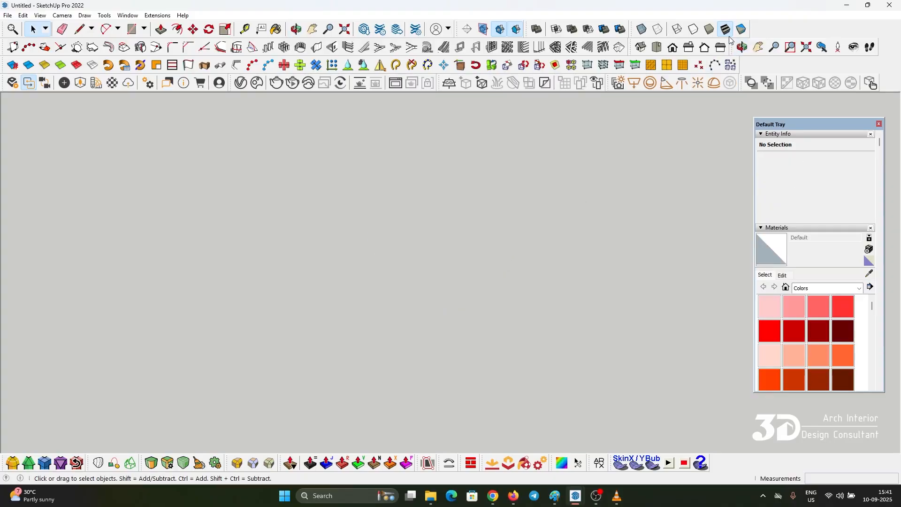
Return to the TT 09 FULL INTERIOR model, paste the slab group in place over the bedroom and show the GROUND WRK scene.
{"action": "left_click", "coordinate": [846, 5]}
{"action": "scroll", "coordinate": [481, 232], "scroll_direction": "down", "scroll_amount": 1}
{"action": "left_click", "coordinate": [477, 235]}
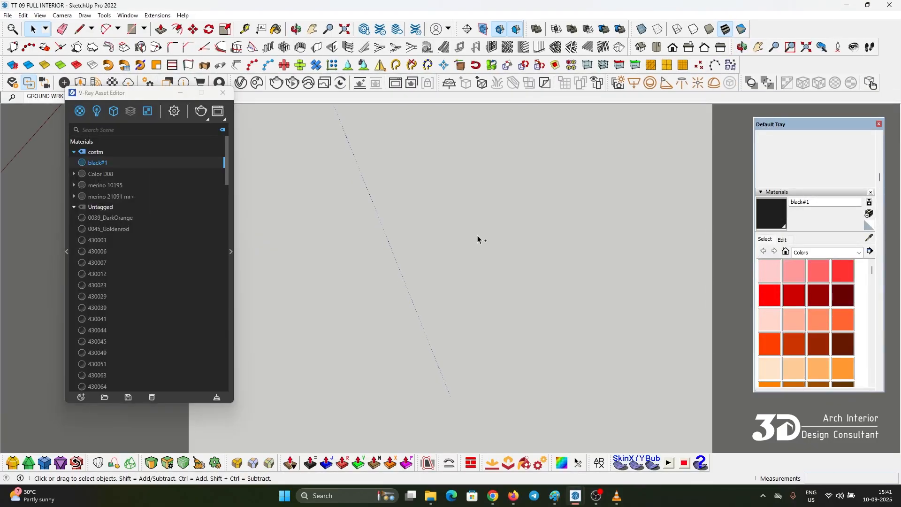
{"action": "key", "text": "ctrl+shift+v"}
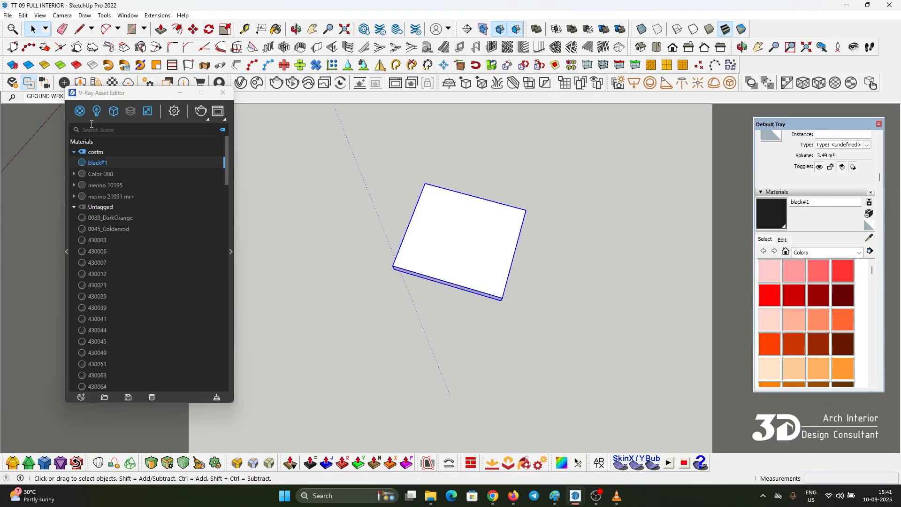
{"action": "left_click", "coordinate": [41, 97]}
{"action": "left_click", "coordinate": [568, 208]}
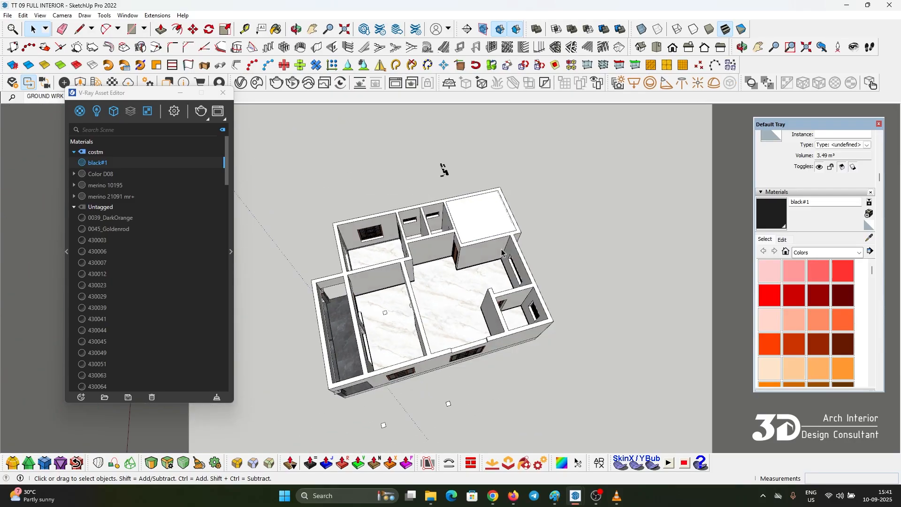
Open the ceiling group and copy its underside edge along the curtain wall 15 cm into the room.
{"action": "scroll", "coordinate": [470, 186], "scroll_direction": "up", "scroll_amount": 6}
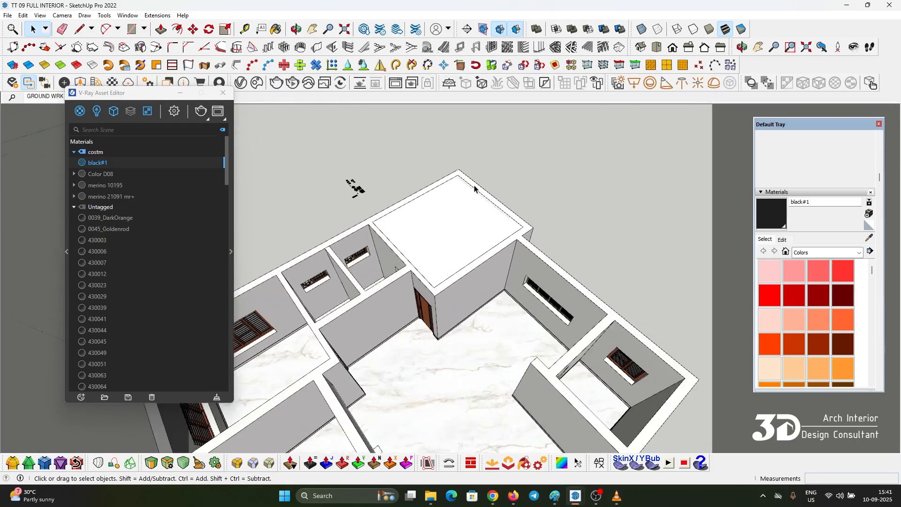
{"action": "scroll", "coordinate": [462, 175], "scroll_direction": "up", "scroll_amount": 5}
{"action": "middle_click_drag", "start_coordinate": [551, 237], "coordinate": [417, 36]}
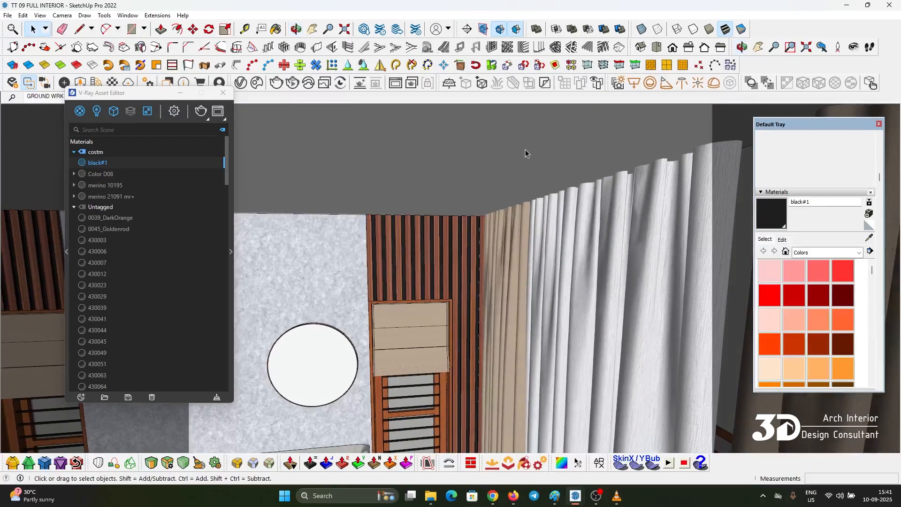
{"action": "triple_click", "coordinate": [525, 149]}
{"action": "left_click", "coordinate": [749, 149]}
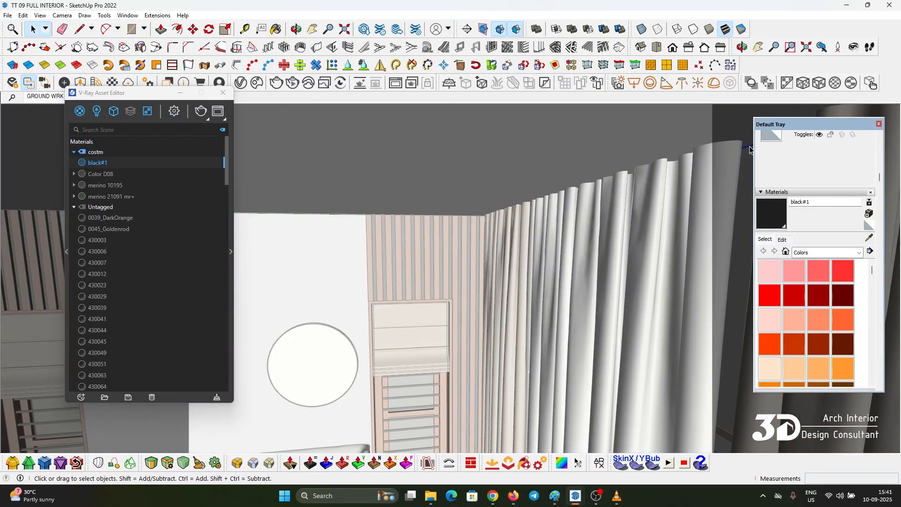
{"action": "key", "text": "m"}
{"action": "left_click", "coordinate": [750, 147]}
{"action": "key", "text": "ctrl"}
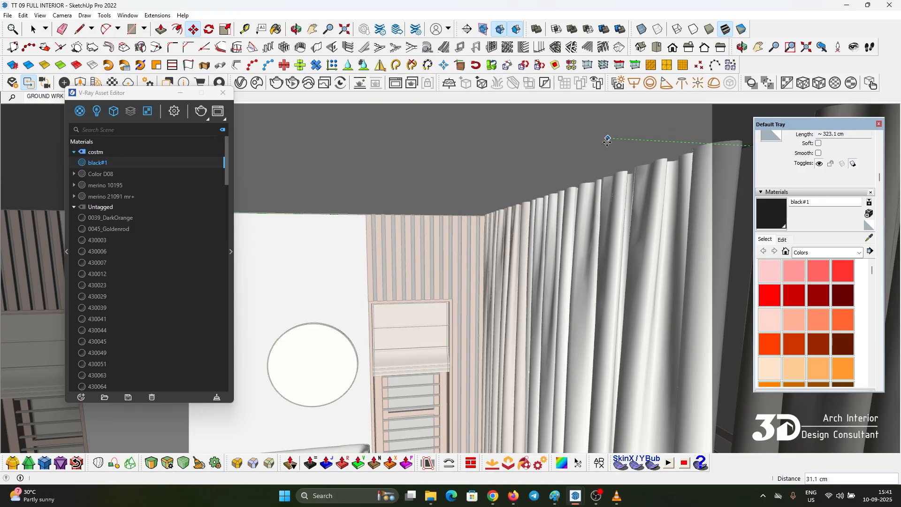
{"action": "left_click", "coordinate": [604, 141]}
{"action": "type", "text": "15"}
{"action": "key", "text": "Return"}
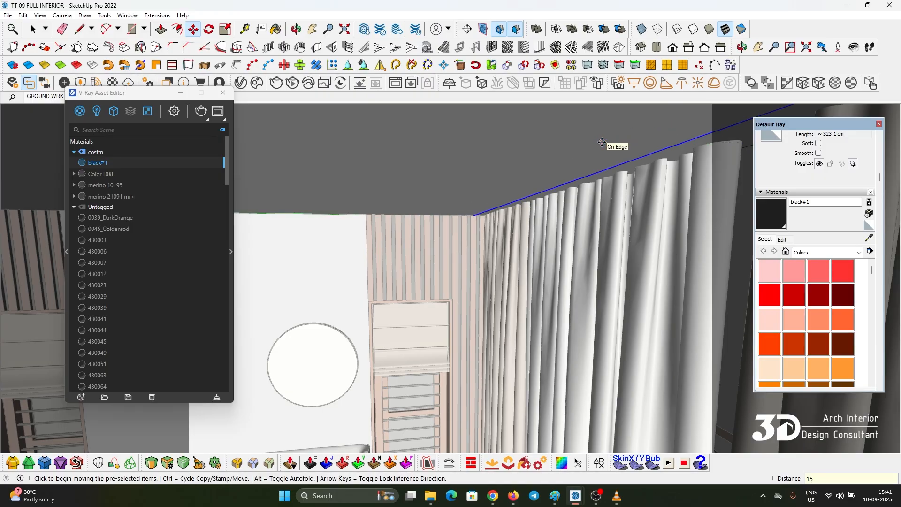
Close the ceiling group, cut it from the interior model and paste it in place in the Untitled file.
{"action": "key", "text": "space"}
{"action": "key", "text": "Escape"}
{"action": "scroll", "coordinate": [590, 147], "scroll_direction": "down", "scroll_amount": 1}
{"action": "left_click", "coordinate": [531, 130]}
{"action": "key", "text": "h"}
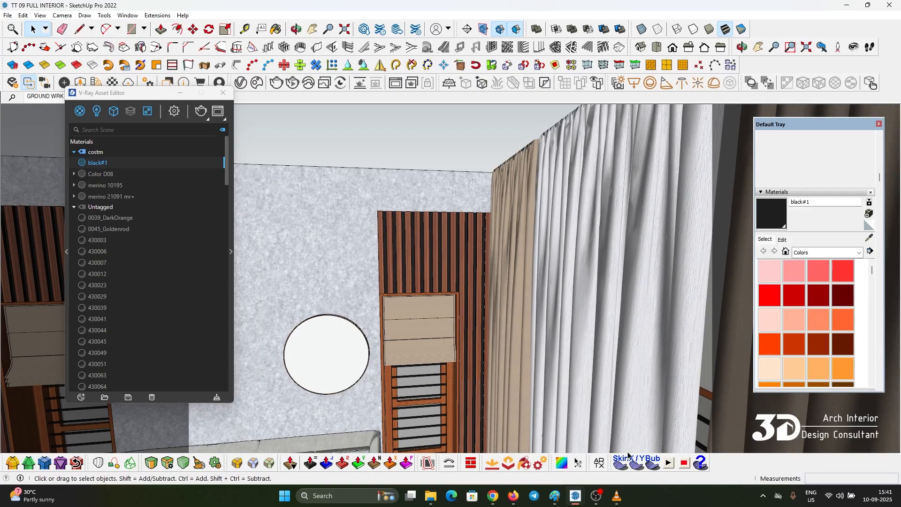
{"action": "mouse_move", "coordinate": [576, 497]}
{"action": "left_click", "coordinate": [694, 446]}
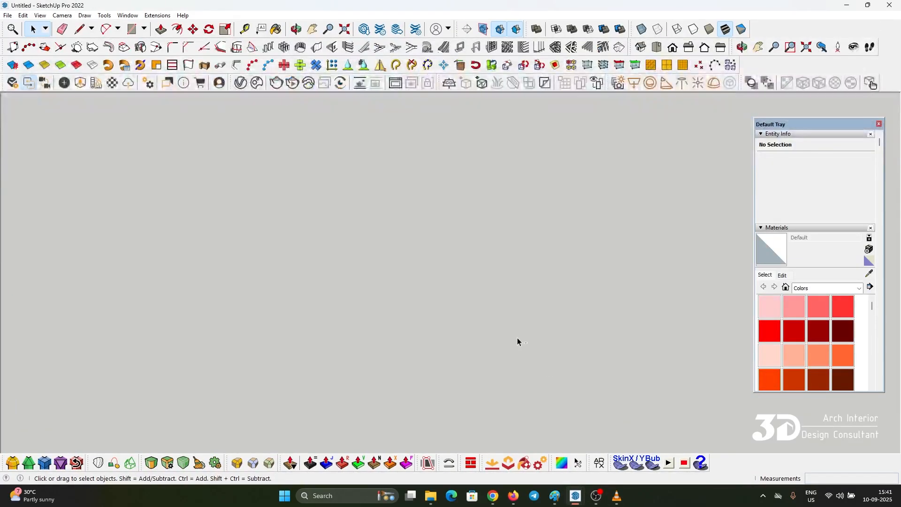
{"action": "left_click", "coordinate": [457, 276]}
{"action": "middle_click_drag", "start_coordinate": [507, 314], "coordinate": [319, 218]}
Open the ceiling group and push the narrow curtain-side strip 20 cm into the slab's underside.
{"action": "triple_click", "coordinate": [464, 201]}
{"action": "middle_click_drag", "start_coordinate": [471, 200], "coordinate": [459, 243]}
{"action": "key", "text": "p"}
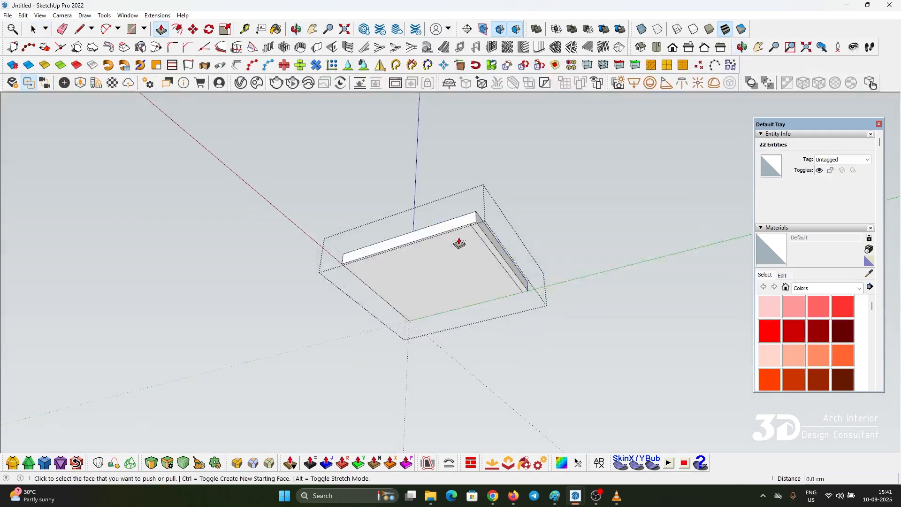
{"action": "scroll", "coordinate": [469, 232], "scroll_direction": "up", "scroll_amount": 3}
{"action": "scroll", "coordinate": [488, 239], "scroll_direction": "up", "scroll_amount": 3}
{"action": "left_click_drag", "start_coordinate": [501, 237], "coordinate": [486, 216]}
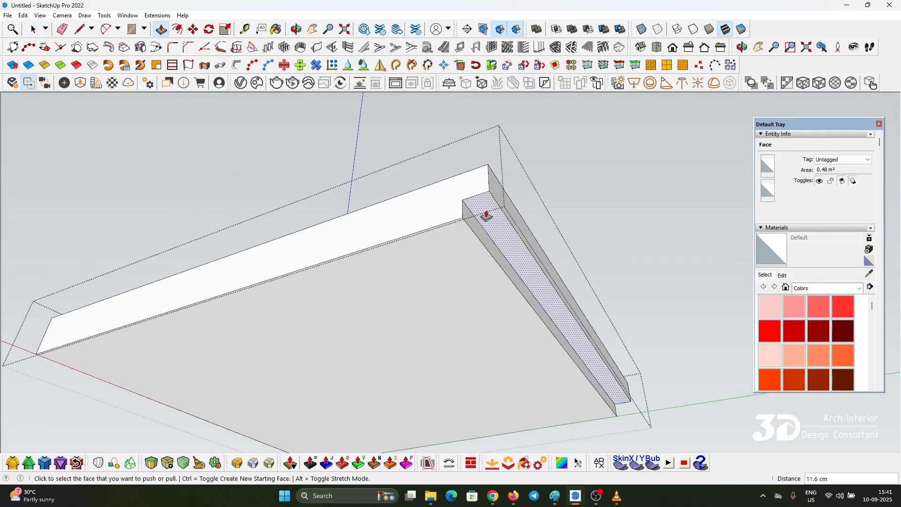
{"action": "type", "text": "200"}
{"action": "key", "text": "Return"}
{"action": "type", "text": "20"}
{"action": "key", "text": "Return"}
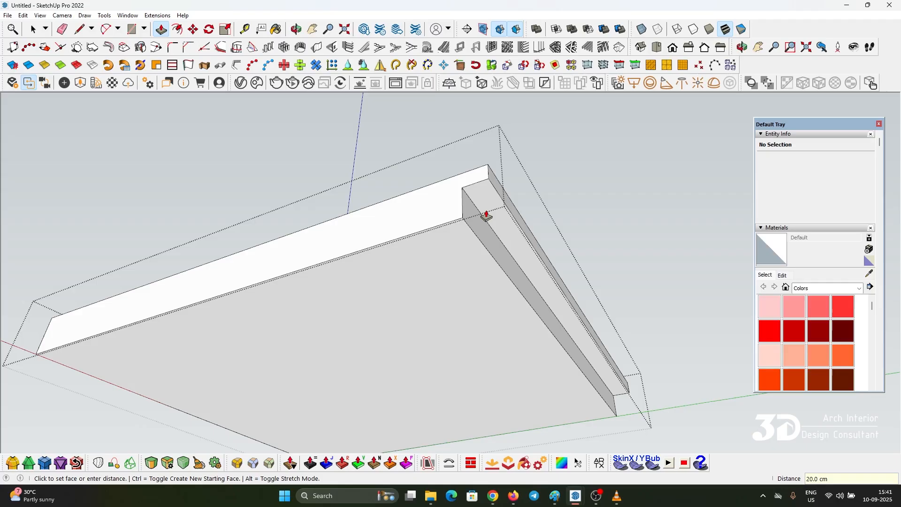
Copy the underside's long edge perpendicular to the curtain recess 40 cm inward across the face.
{"action": "key", "text": "space"}
{"action": "middle_click_drag", "start_coordinate": [554, 173], "coordinate": [427, 198]}
{"action": "double_click", "coordinate": [515, 238]}
{"action": "middle_click_drag", "start_coordinate": [501, 225], "coordinate": [505, 204]}
{"action": "left_click", "coordinate": [427, 207]}
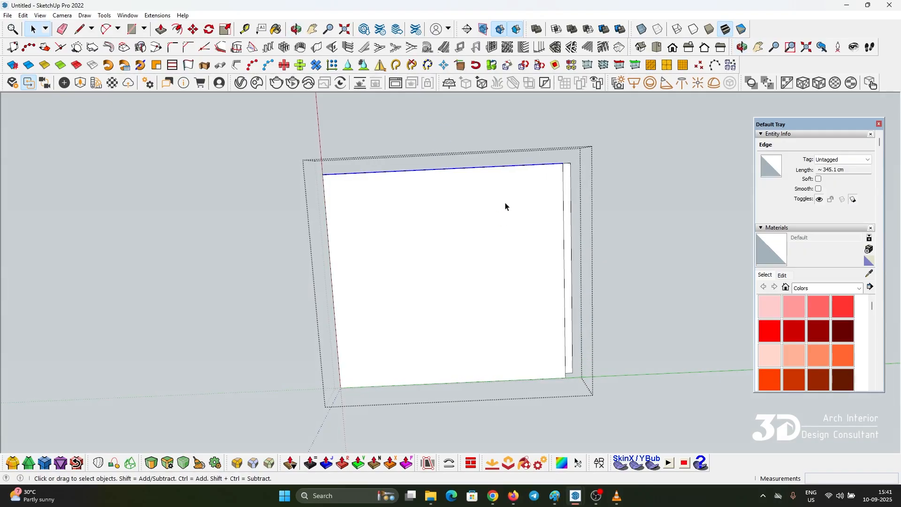
{"action": "key", "text": "m"}
{"action": "left_click", "coordinate": [505, 188]}
{"action": "left_click", "coordinate": [510, 210]}
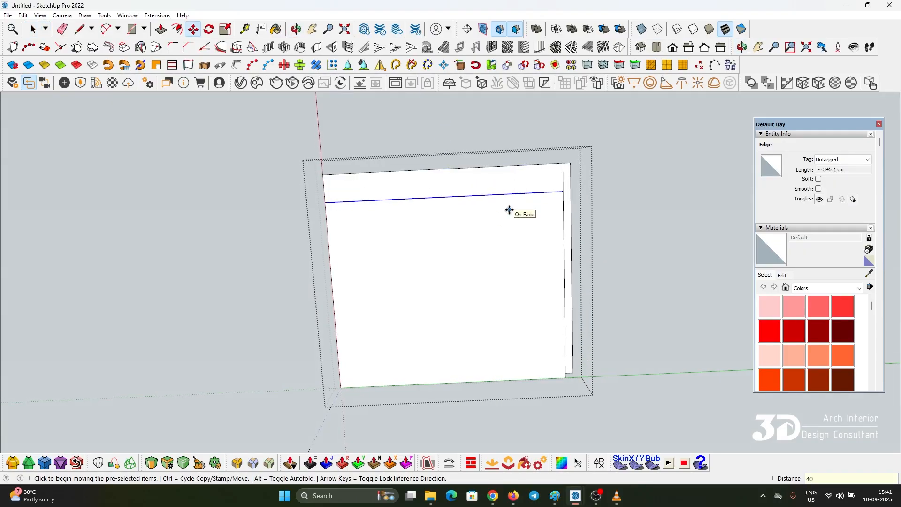
Close the ceiling group, cut it from the Untitled file and paste it in place in the TT 09 FULL INTERIOR model.
{"action": "key", "text": "space"}
{"action": "key", "text": "Escape"}
{"action": "mouse_move", "coordinate": [487, 225]}
{"action": "middle_mouse_down"}
{"action": "mouse_move", "coordinate": [519, 256]}
{"action": "mouse_move", "coordinate": [477, 211]}
{"action": "middle_mouse_up"}
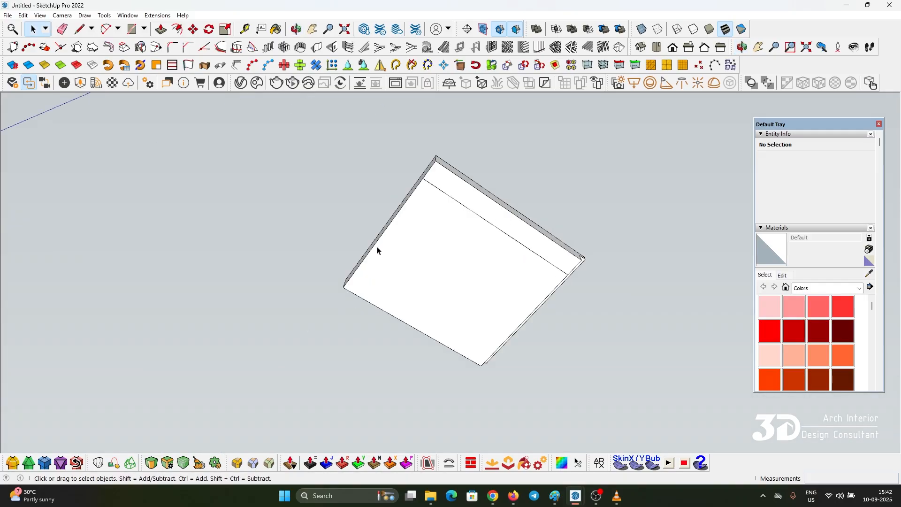
{"action": "middle_click_drag", "start_coordinate": [377, 249], "coordinate": [495, 303]}
{"action": "left_click", "coordinate": [491, 259]}
{"action": "key", "text": "Delete"}
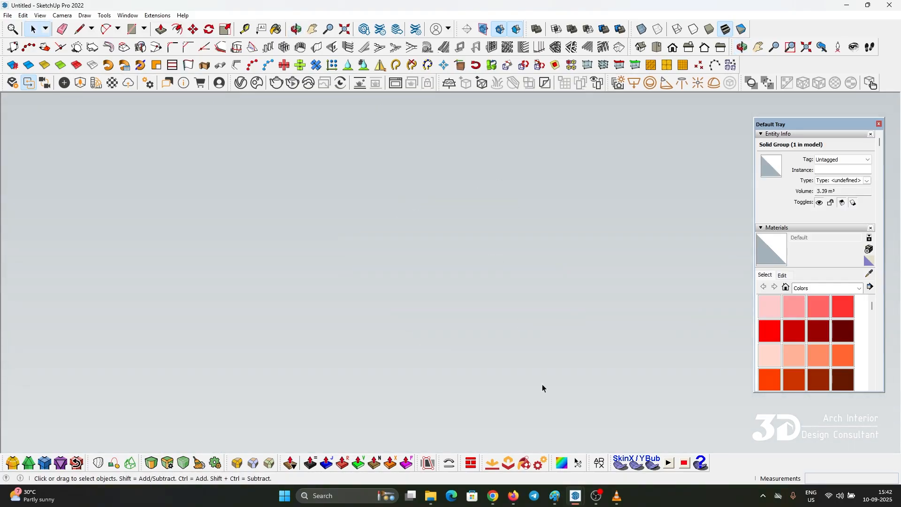
{"action": "mouse_move", "coordinate": [576, 496]}
{"action": "left_click", "coordinate": [540, 446]}
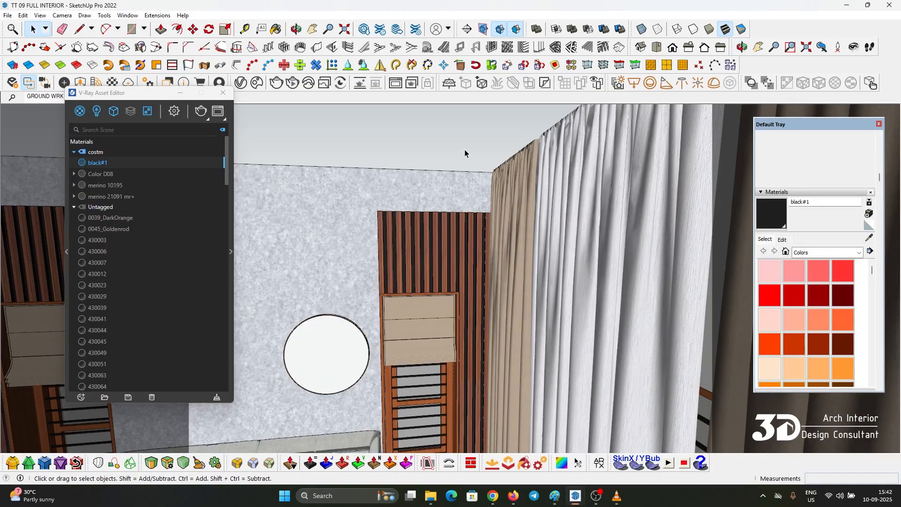
{"action": "middle_click_drag", "start_coordinate": [471, 181], "coordinate": [527, 251]}
{"action": "middle_click_drag", "start_coordinate": [623, 155], "coordinate": [454, 220]}
{"action": "middle_click_drag", "start_coordinate": [518, 262], "coordinate": [485, 298]}
{"action": "middle_click_drag", "start_coordinate": [453, 353], "coordinate": [540, 336]}
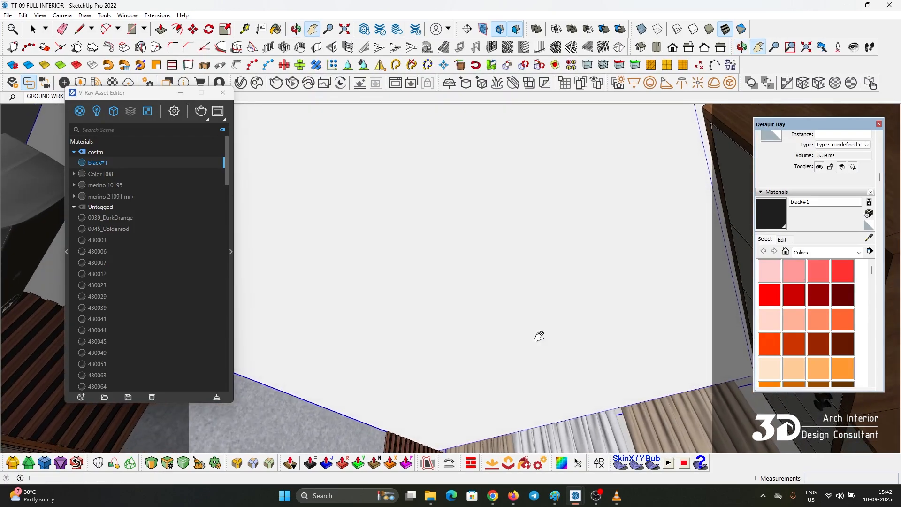
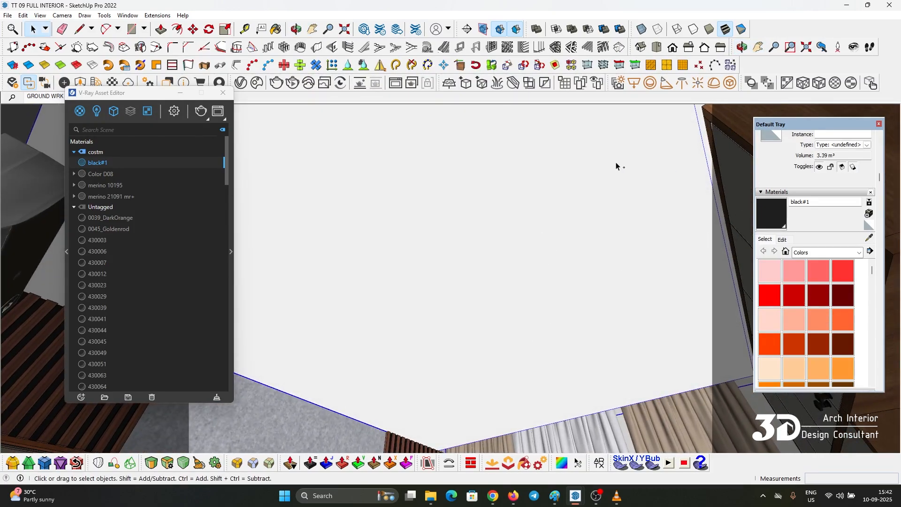
Cut the ceiling from the interior model and paste it in place in the Untitled file again.
{"action": "key", "text": "Delete"}
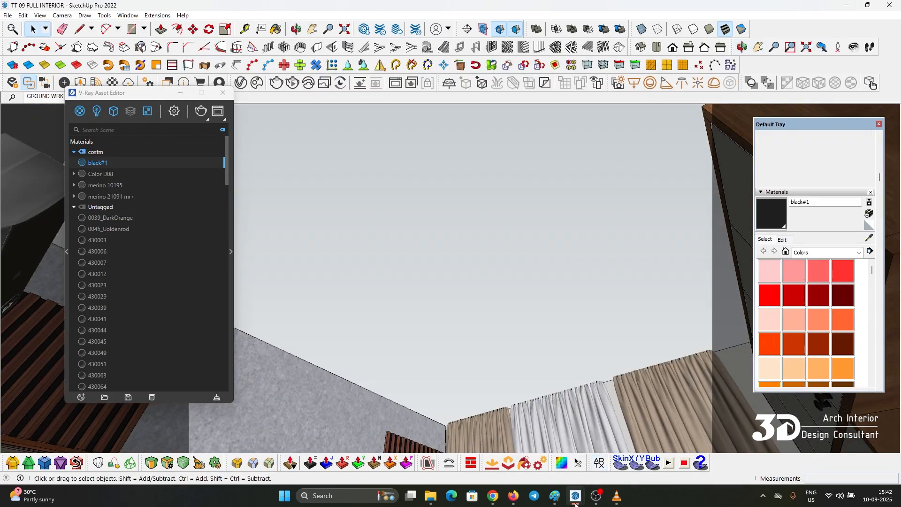
{"action": "mouse_move", "coordinate": [575, 503]}
{"action": "left_click", "coordinate": [610, 458]}
{"action": "key", "text": "ctrl+v"}
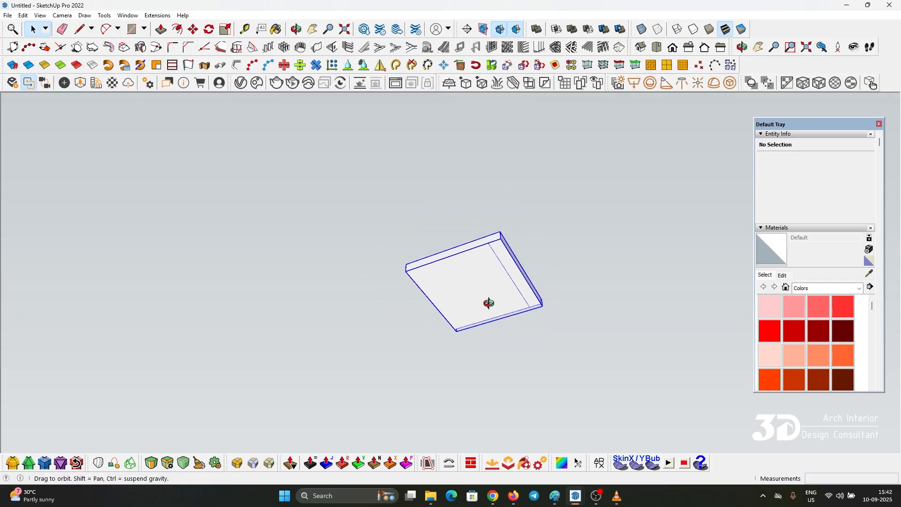
Open the ceiling group and draw a 20 cm vertical line on the curtain recess's inner side face from the strip's dividing edge.
{"action": "left_click", "coordinate": [489, 302]}
{"action": "scroll", "coordinate": [495, 262], "scroll_direction": "up", "scroll_amount": 2}
{"action": "middle_click_drag", "start_coordinate": [494, 263], "coordinate": [420, 212]}
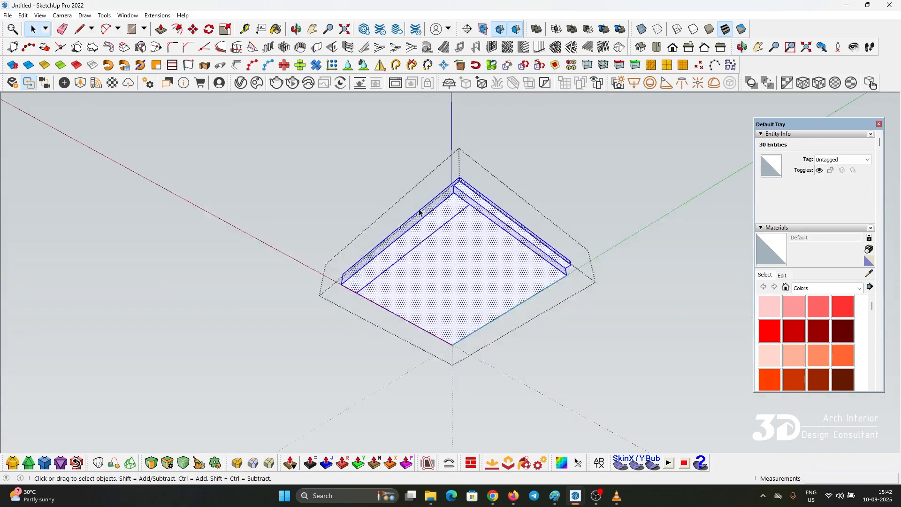
{"action": "scroll", "coordinate": [468, 201], "scroll_direction": "up", "scroll_amount": 5}
{"action": "key", "text": "l"}
{"action": "scroll", "coordinate": [470, 216], "scroll_direction": "up", "scroll_amount": 2}
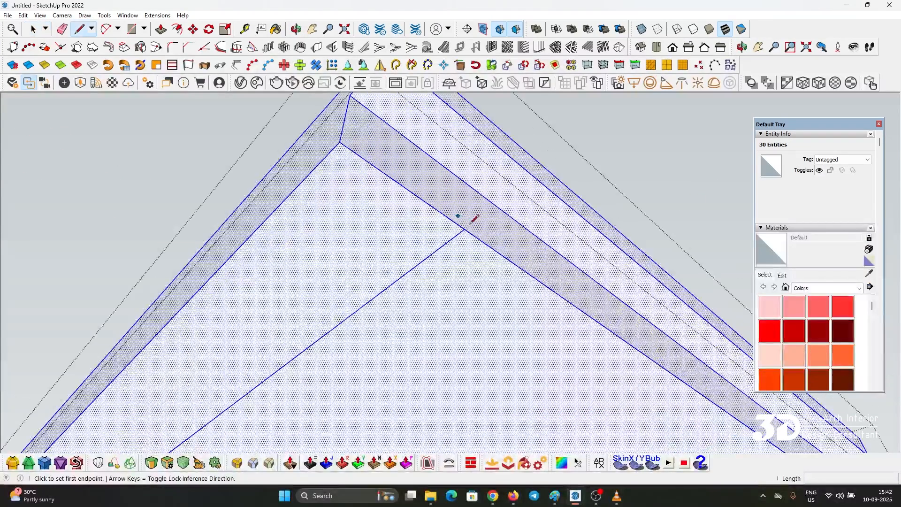
{"action": "left_click", "coordinate": [465, 229]}
{"action": "left_click", "coordinate": [463, 188]}
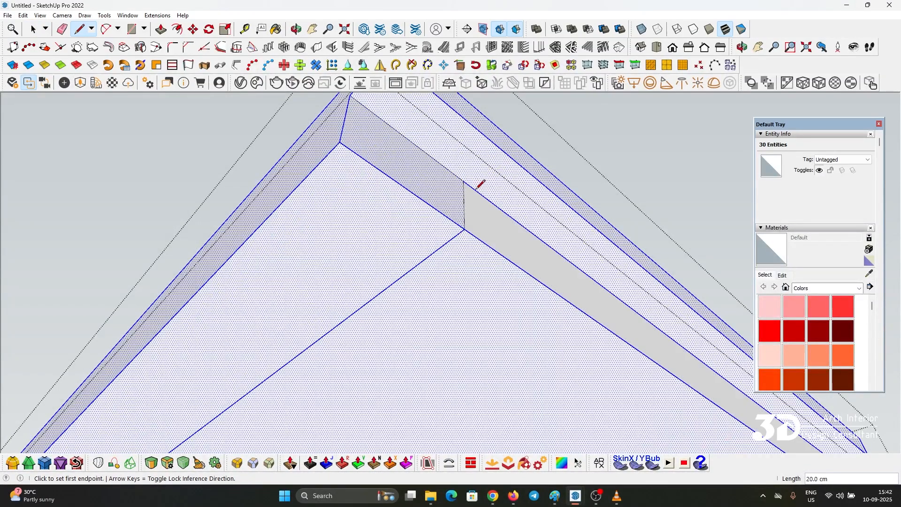
Push/Pull the short end face of the recess out to the slab's outer side and erase the leftover edge.
{"action": "key", "text": "space"}
{"action": "left_click", "coordinate": [447, 207]}
{"action": "middle_click_drag", "start_coordinate": [447, 207], "coordinate": [438, 252]}
{"action": "key", "text": "p"}
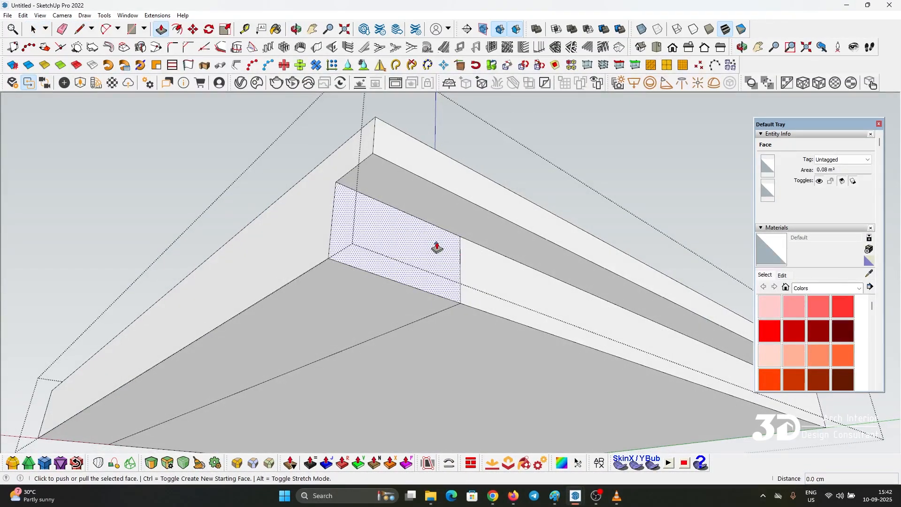
{"action": "left_click_drag", "start_coordinate": [437, 247], "coordinate": [382, 147]}
{"action": "key", "text": "e"}
{"action": "left_click", "coordinate": [447, 189]}
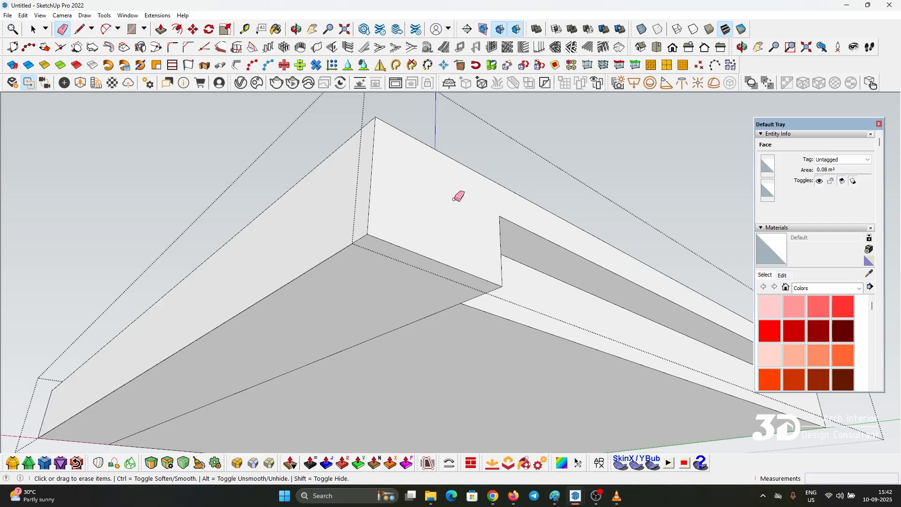
{"action": "mouse_move", "coordinate": [459, 197]}
{"action": "middle_mouse_down"}
{"action": "mouse_move", "coordinate": [424, 242]}
{"action": "mouse_move", "coordinate": [183, 290]}
{"action": "mouse_move", "coordinate": [486, 249]}
{"action": "mouse_move", "coordinate": [577, 202]}
{"action": "middle_mouse_up"}
{"action": "scroll", "coordinate": [331, 106], "scroll_direction": "down", "scroll_amount": 4}
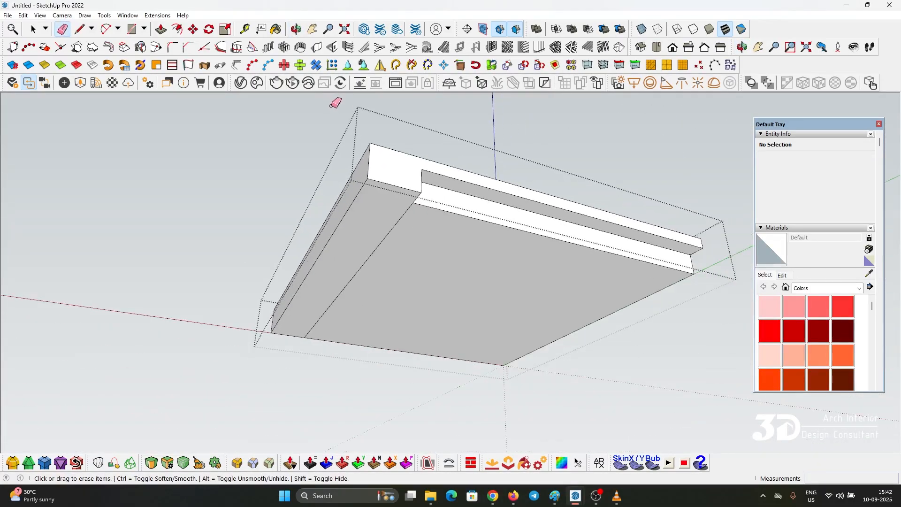
Offset the outline of the ceiling's large underside face 40 cm inward.
{"action": "middle_click_drag", "start_coordinate": [423, 187], "coordinate": [343, 94]}
{"action": "key", "text": "space"}
{"action": "left_click", "coordinate": [421, 242]}
{"action": "middle_click_drag", "start_coordinate": [421, 241], "coordinate": [387, 192]}
{"action": "type", "text": "f"}
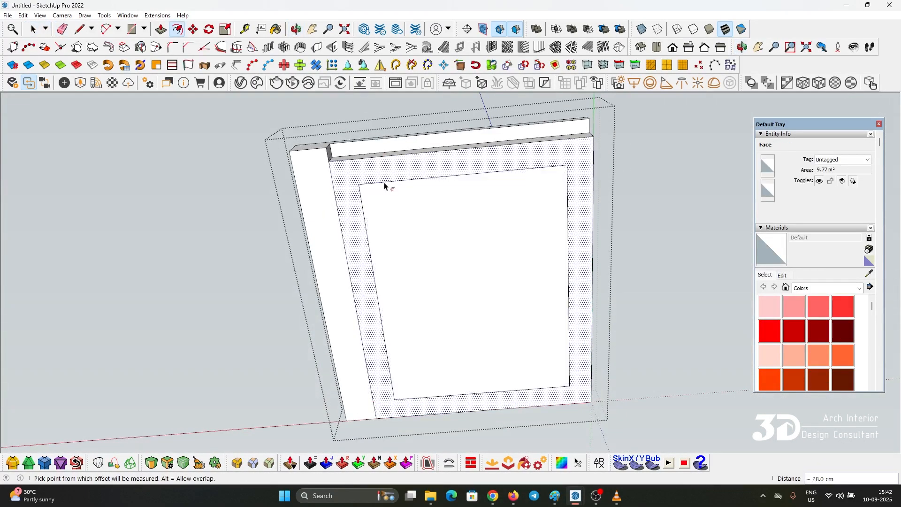
{"action": "type", "text": "410"}
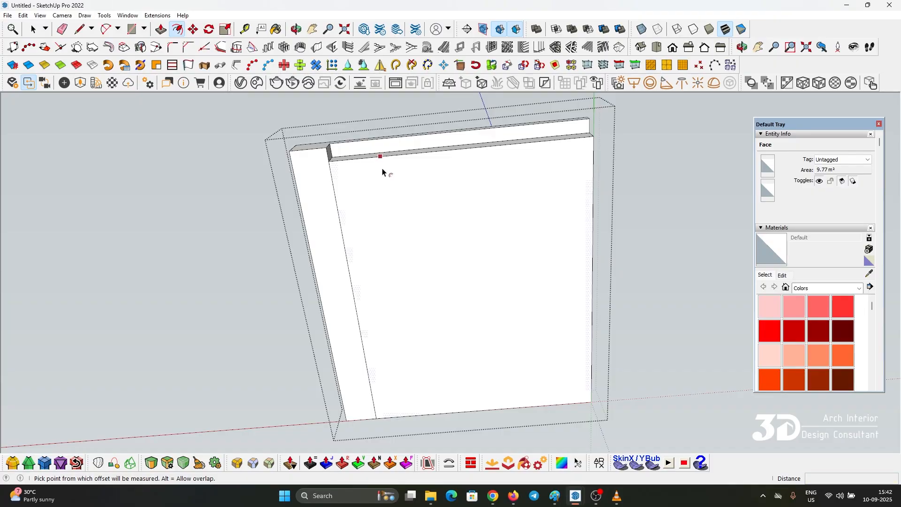
{"action": "left_click", "coordinate": [383, 172]}
{"action": "type", "text": "4"}
{"action": "key", "text": "Return"}
{"action": "key", "text": "space"}
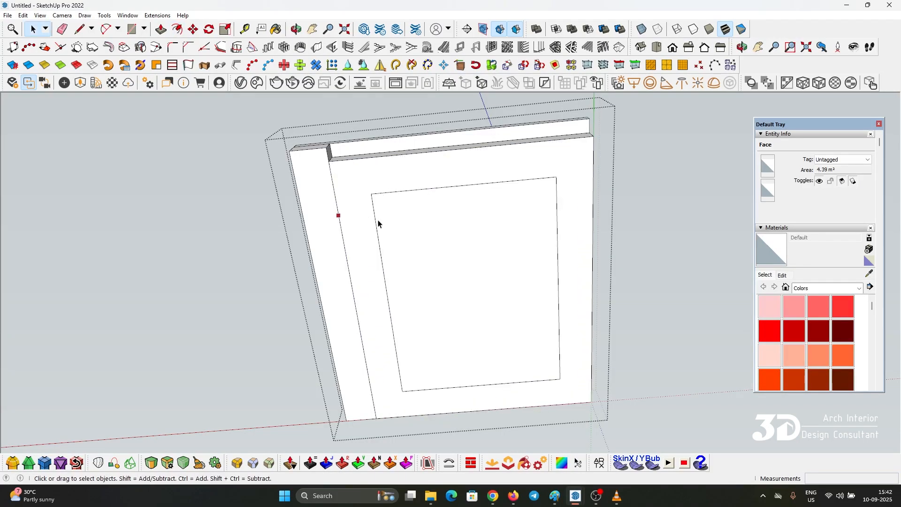
Close the group, import the SPOT LIGHT model from the LIGHT'S folder under ELECTRICALS & ELECTRONICS and place it on the ceiling's underside.
{"action": "middle_click_drag", "start_coordinate": [338, 215], "coordinate": [389, 169]}
{"action": "left_click", "coordinate": [8, 15]}
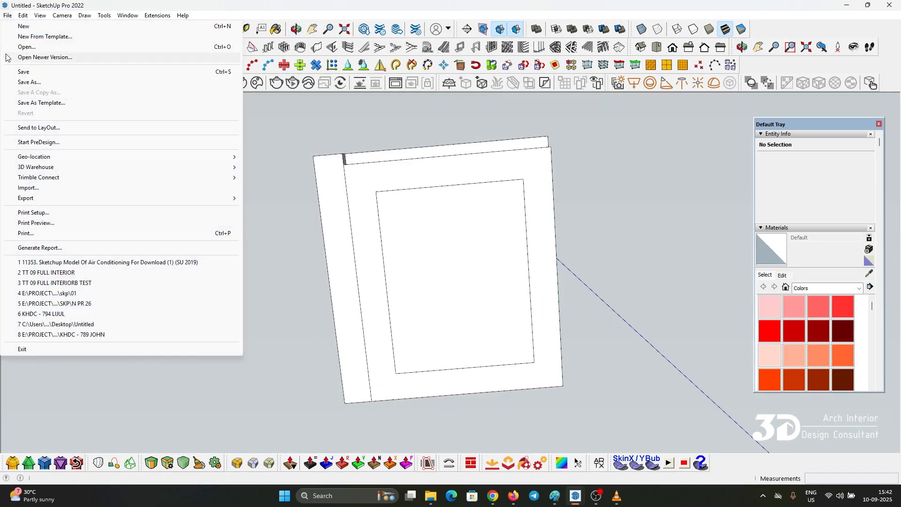
{"action": "left_click", "coordinate": [29, 198]}
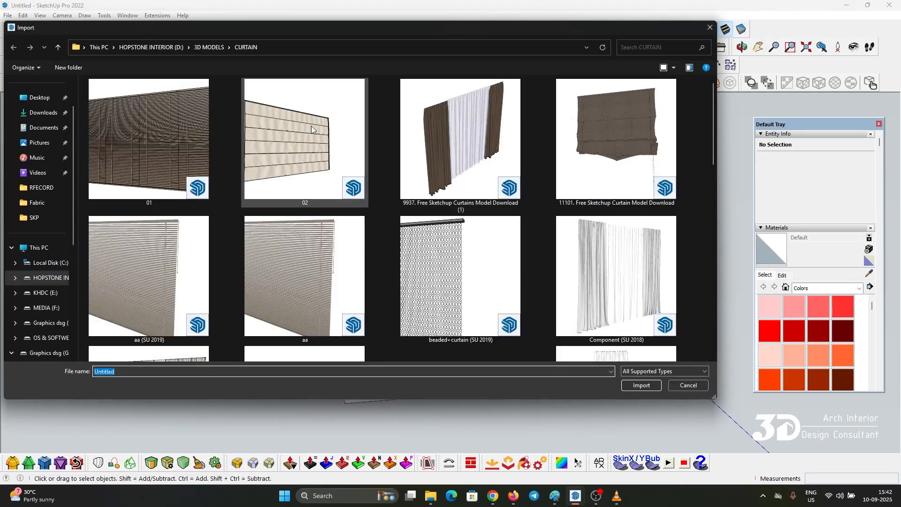
{"action": "left_click", "coordinate": [207, 47]}
{"action": "scroll", "coordinate": [582, 319], "scroll_direction": "down", "scroll_amount": 3}
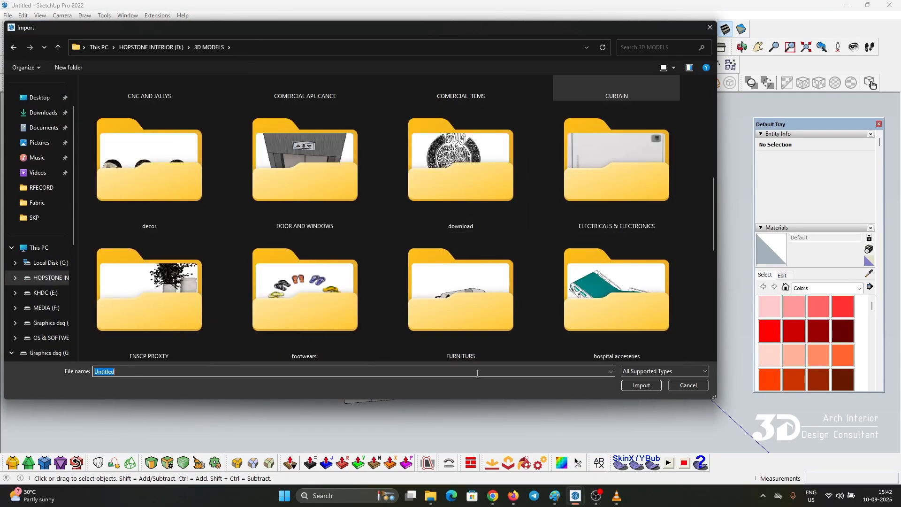
{"action": "scroll", "coordinate": [634, 308], "scroll_direction": "down", "scroll_amount": 1}
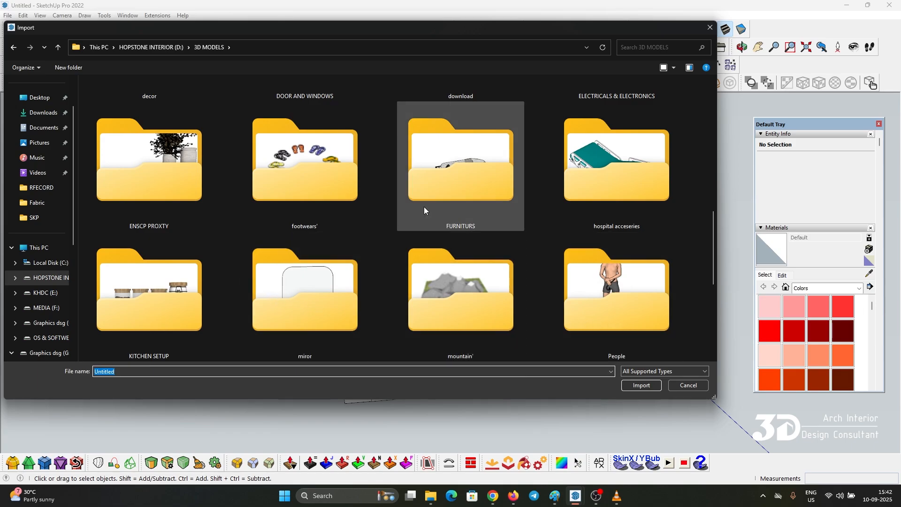
{"action": "scroll", "coordinate": [339, 207], "scroll_direction": "up", "scroll_amount": 1}
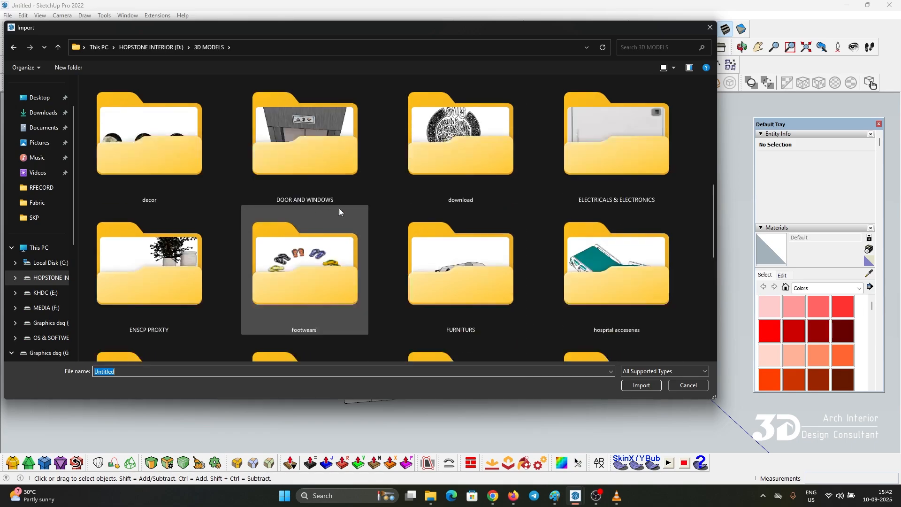
{"action": "double_click", "coordinate": [616, 162]}
{"action": "scroll", "coordinate": [625, 291], "scroll_direction": "down", "scroll_amount": 2}
{"action": "scroll", "coordinate": [621, 317], "scroll_direction": "down", "scroll_amount": 1}
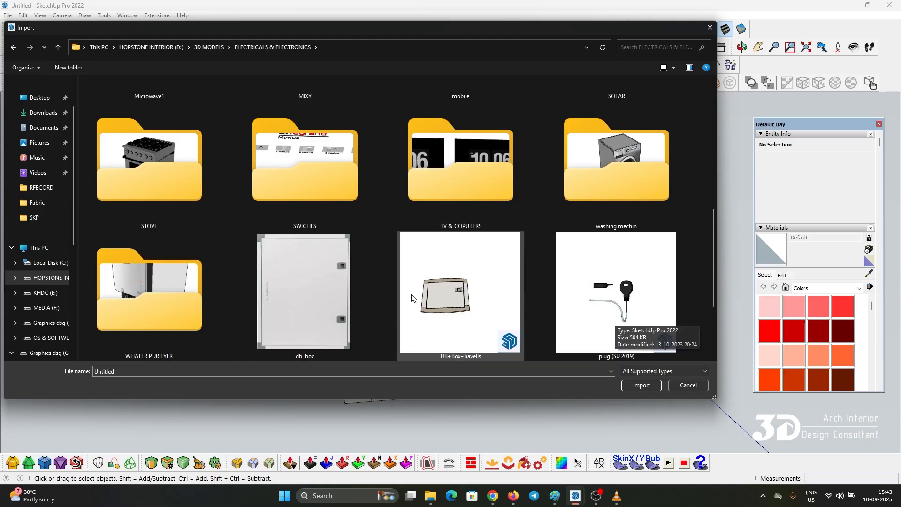
{"action": "scroll", "coordinate": [628, 245], "scroll_direction": "up", "scroll_amount": 2}
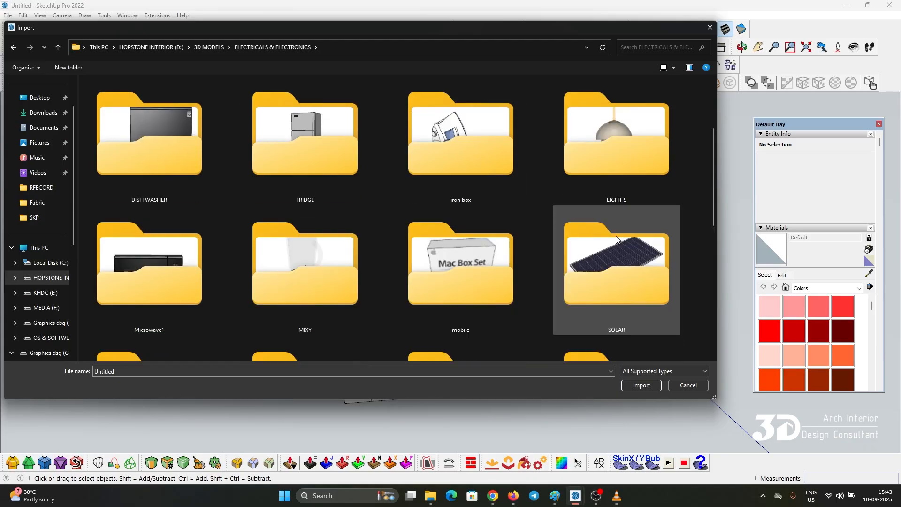
{"action": "double_click", "coordinate": [600, 151]}
{"action": "scroll", "coordinate": [548, 274], "scroll_direction": "down", "scroll_amount": 5}
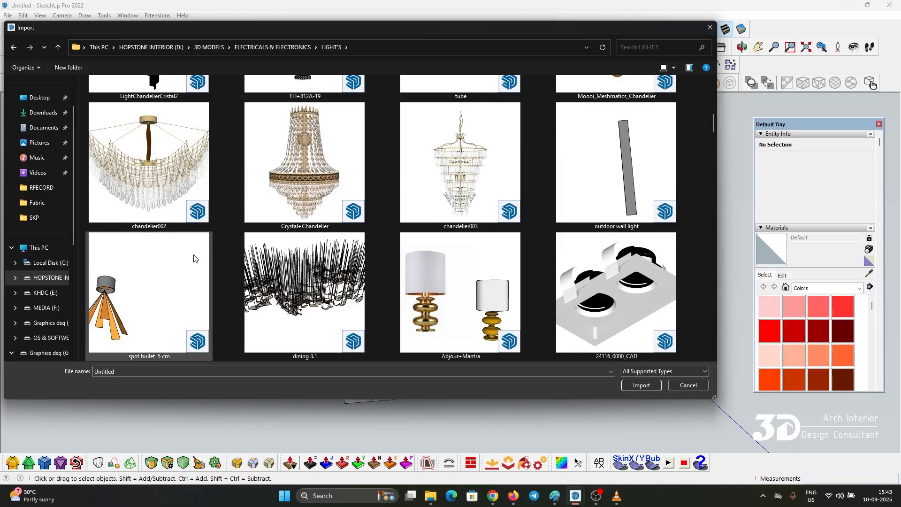
{"action": "scroll", "coordinate": [195, 263], "scroll_direction": "down", "scroll_amount": 1}
{"action": "double_click", "coordinate": [643, 299]}
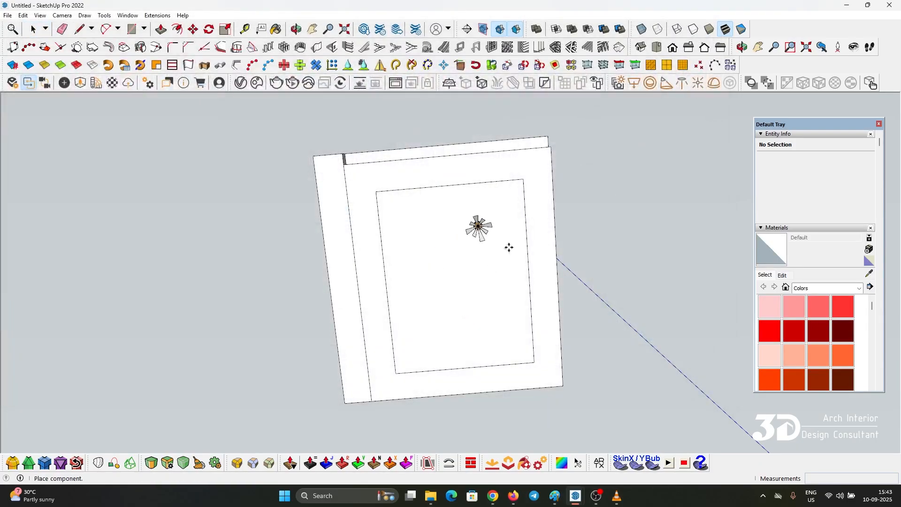
{"action": "left_click", "coordinate": [492, 248]}
Move the spot light onto the corner of the inner offset rectangle near the curtain recess.
{"action": "middle_click_drag", "start_coordinate": [492, 248], "coordinate": [422, 197]}
{"action": "scroll", "coordinate": [433, 231], "scroll_direction": "up", "scroll_amount": 5}
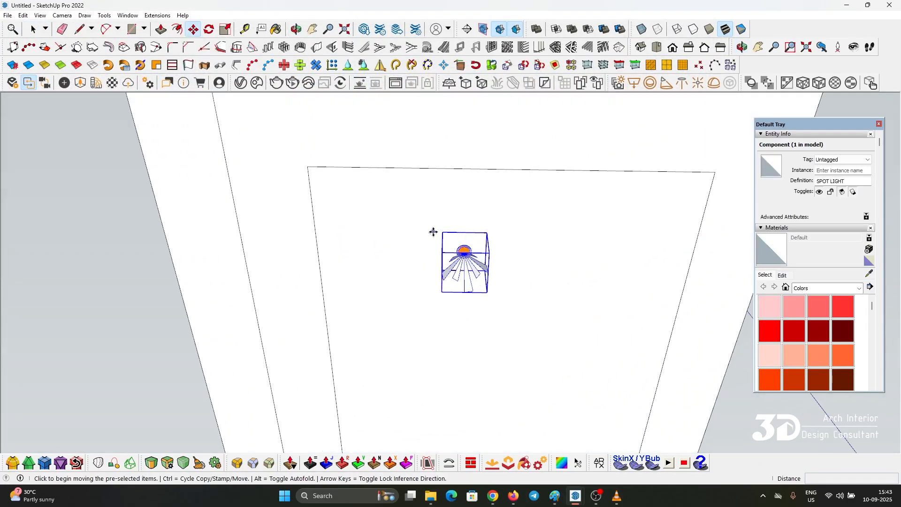
{"action": "left_click", "coordinate": [446, 233]}
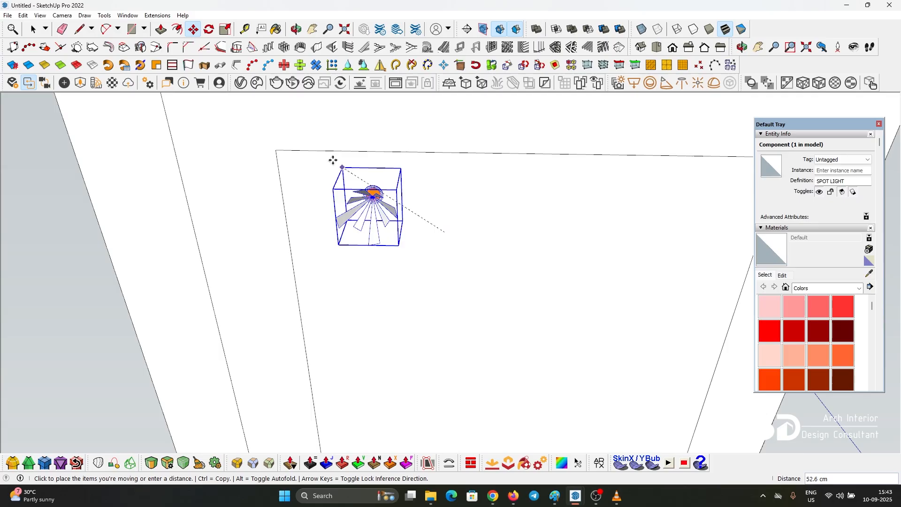
{"action": "left_click", "coordinate": [272, 151]}
{"action": "middle_click_drag", "start_coordinate": [272, 150], "coordinate": [491, 24]}
{"action": "scroll", "coordinate": [314, 261], "scroll_direction": "up", "scroll_amount": 6}
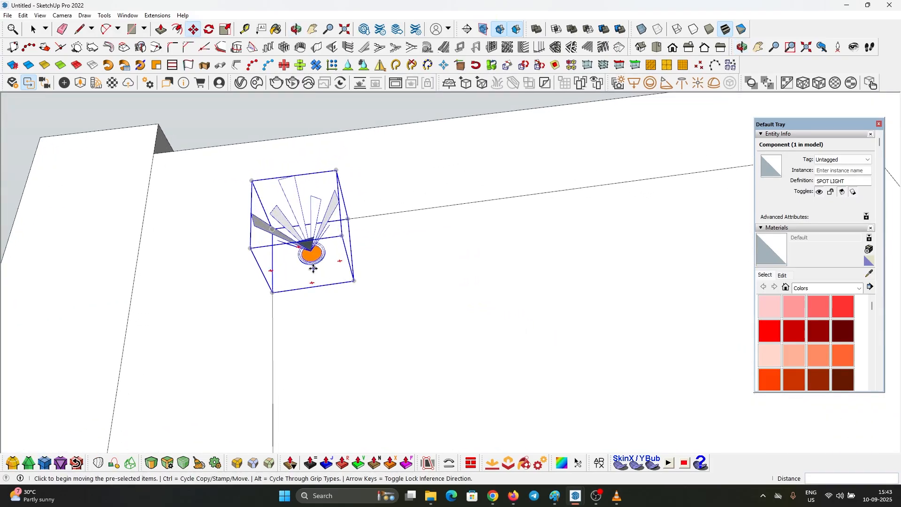
Copy the spot light along the rectangle's short edge beside the recess, with one at the far corner and one midway.
{"action": "scroll", "coordinate": [314, 260], "scroll_direction": "down", "scroll_amount": 5}
{"action": "middle_click_drag", "start_coordinate": [217, 338], "coordinate": [554, 155]}
{"action": "left_click", "coordinate": [553, 155]}
{"action": "key", "text": "ctrl"}
{"action": "scroll", "coordinate": [328, 151], "scroll_direction": "down", "scroll_amount": 3}
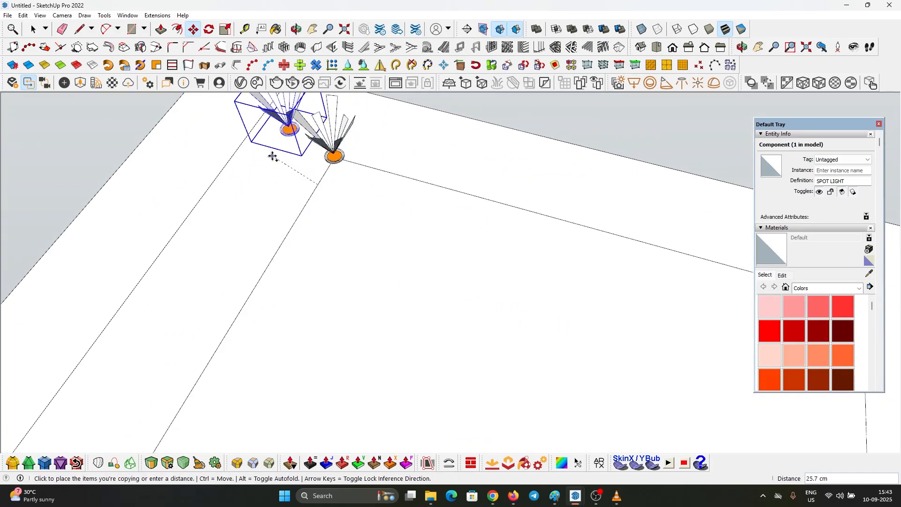
{"action": "left_click", "coordinate": [549, 242]}
{"action": "key", "text": "space"}
{"action": "scroll", "coordinate": [458, 226], "scroll_direction": "down", "scroll_amount": 4}
{"action": "middle_click_drag", "start_coordinate": [459, 226], "coordinate": [383, 154]}
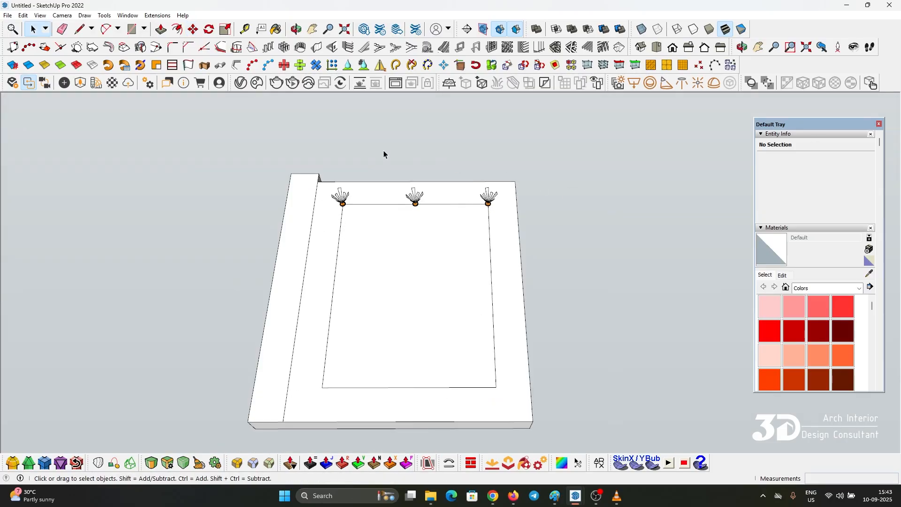
Copy the row of three spot lights to the rectangle's opposite short edge and divide the distance by 2 for a middle row.
{"action": "left_click_drag", "start_coordinate": [524, 260], "coordinate": [525, 261]}
{"action": "key", "text": "m"}
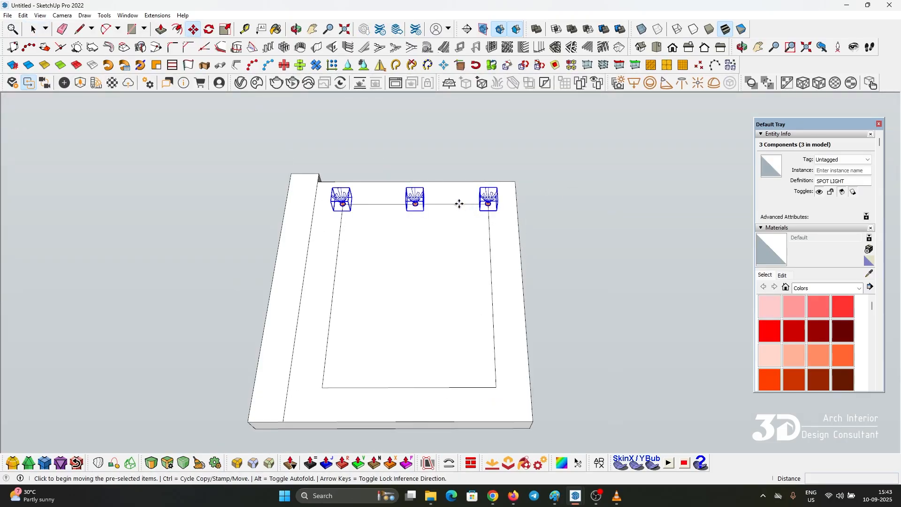
{"action": "left_click", "coordinate": [459, 203]}
{"action": "key", "text": "ctrl"}
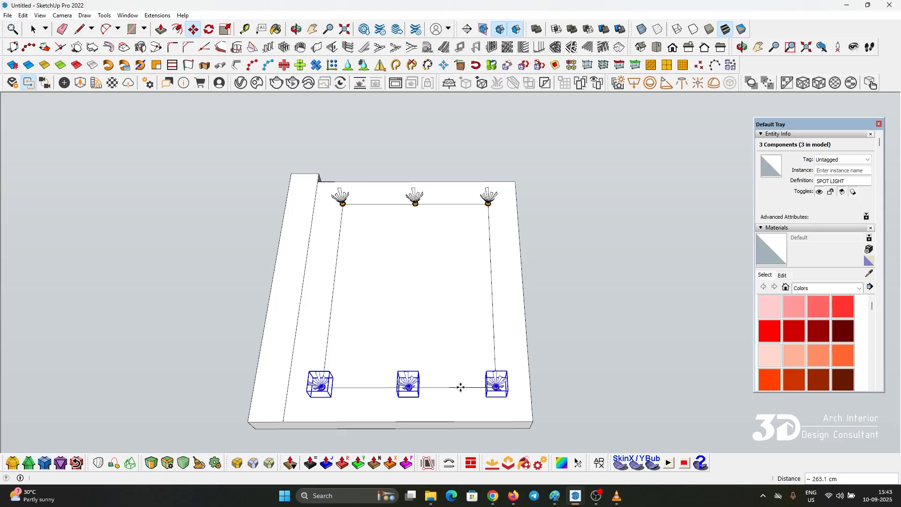
{"action": "type", "text": "/2"}
{"action": "key", "text": "Return"}
{"action": "key", "text": "space"}
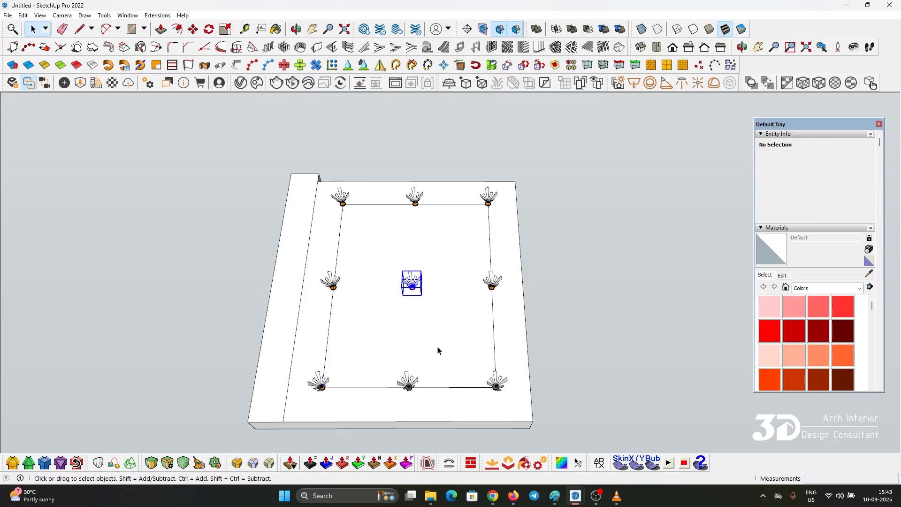
Delete the spot light at the centre of the ceiling rectangle.
{"action": "left_click", "coordinate": [412, 283]}
{"action": "middle_click_drag", "start_coordinate": [407, 298], "coordinate": [386, 338]}
{"action": "key", "text": "Delete"}
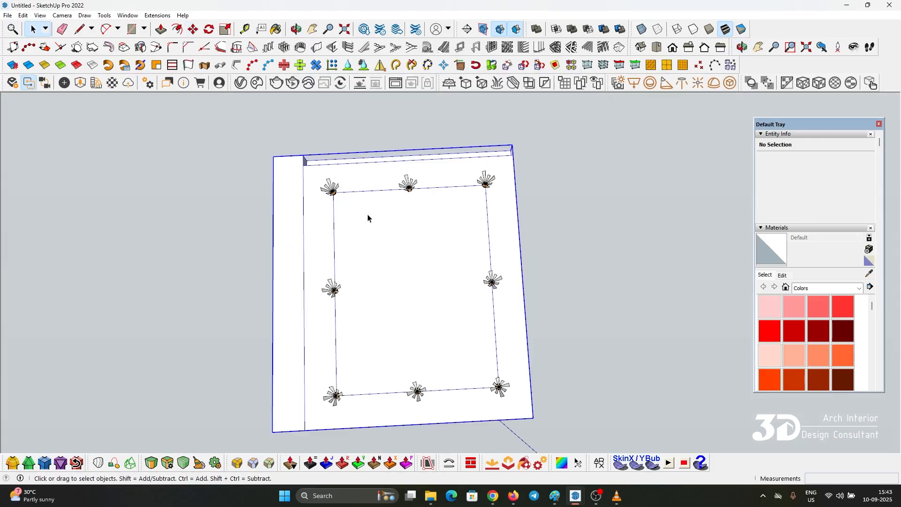
Offset the face inside the ceiling's spot-light rectangle inward to form a smaller rectangle.
{"action": "middle_click_drag", "start_coordinate": [368, 217], "coordinate": [405, 262]}
{"action": "left_click", "coordinate": [387, 245]}
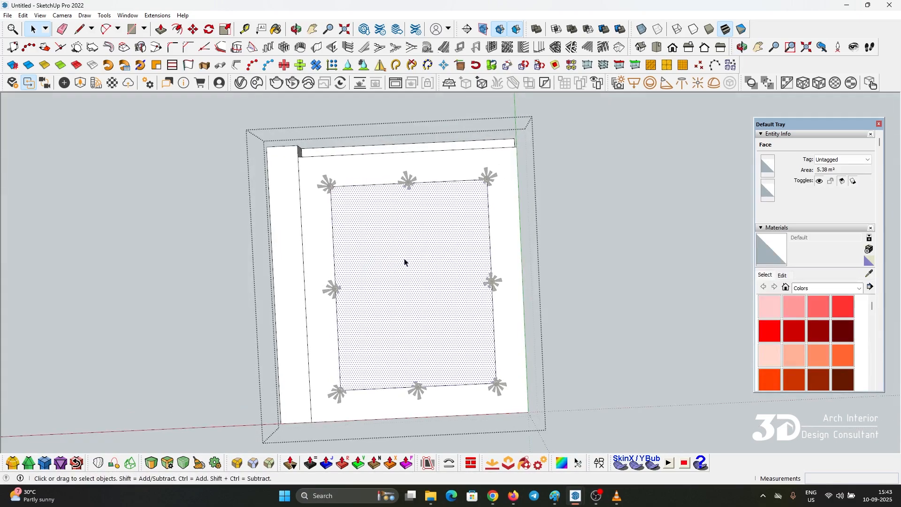
{"action": "key", "text": "f"}
{"action": "middle_click_drag", "start_coordinate": [418, 229], "coordinate": [364, 209]}
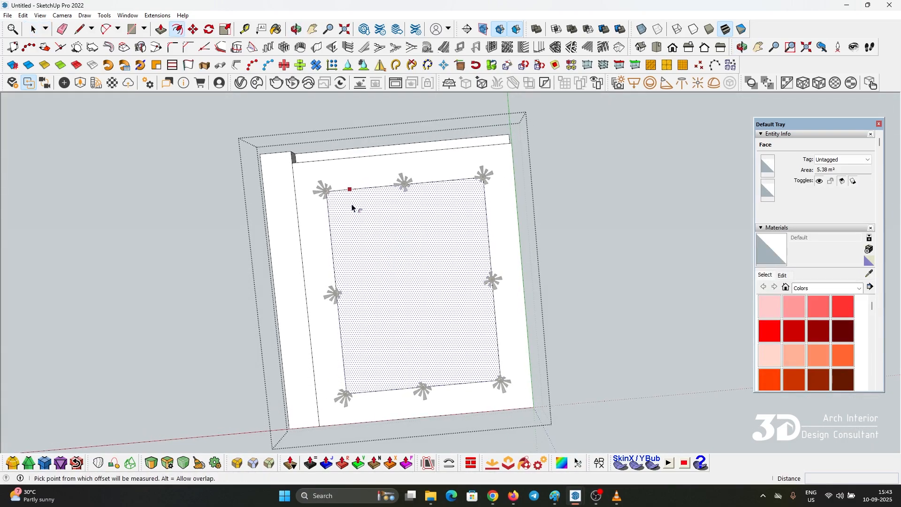
{"action": "left_click", "coordinate": [353, 207]}
{"action": "left_click", "coordinate": [353, 211]}
{"action": "key", "text": "space"}
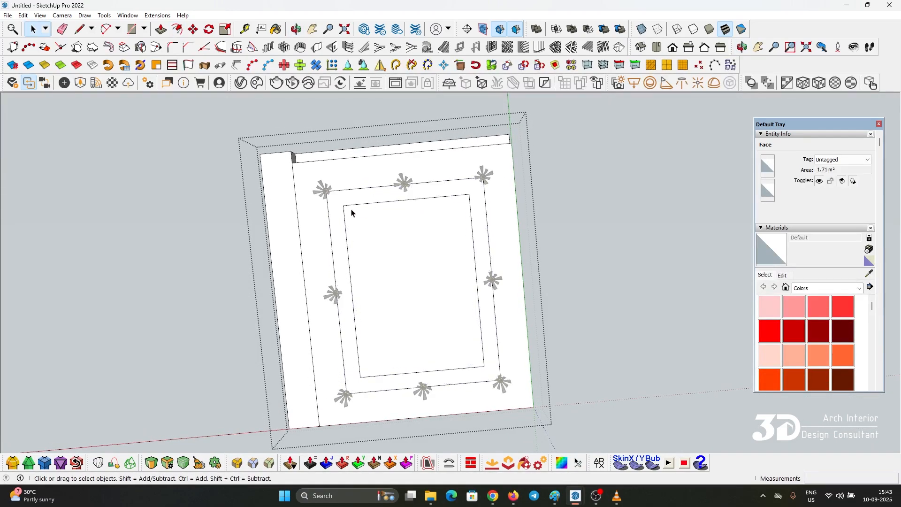
Offset the smaller ceiling rectangle inward by 2 cm to form a thin border strip.
{"action": "left_click", "coordinate": [353, 213]}
{"action": "scroll", "coordinate": [358, 217], "scroll_direction": "up", "scroll_amount": 3}
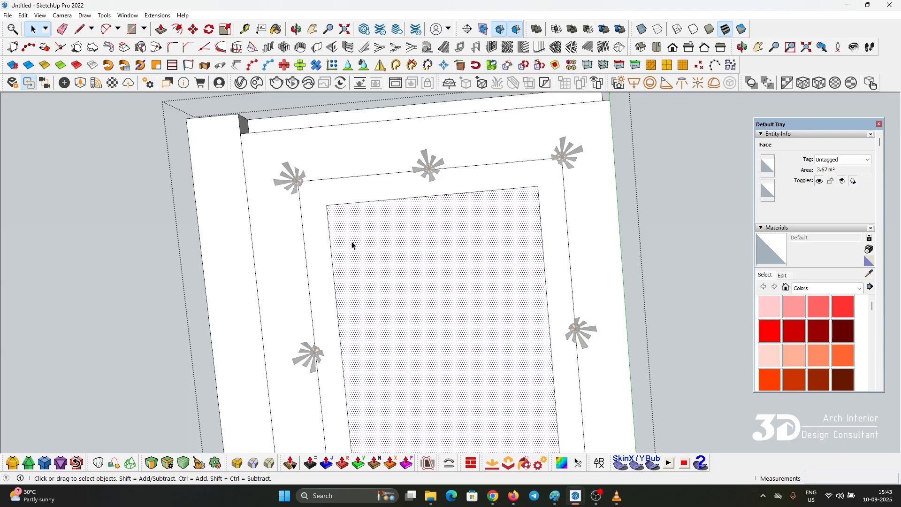
{"action": "middle_click_drag", "start_coordinate": [334, 248], "coordinate": [392, 278]}
{"action": "scroll", "coordinate": [387, 249], "scroll_direction": "up", "scroll_amount": 2}
{"action": "scroll", "coordinate": [327, 204], "scroll_direction": "up", "scroll_amount": 1}
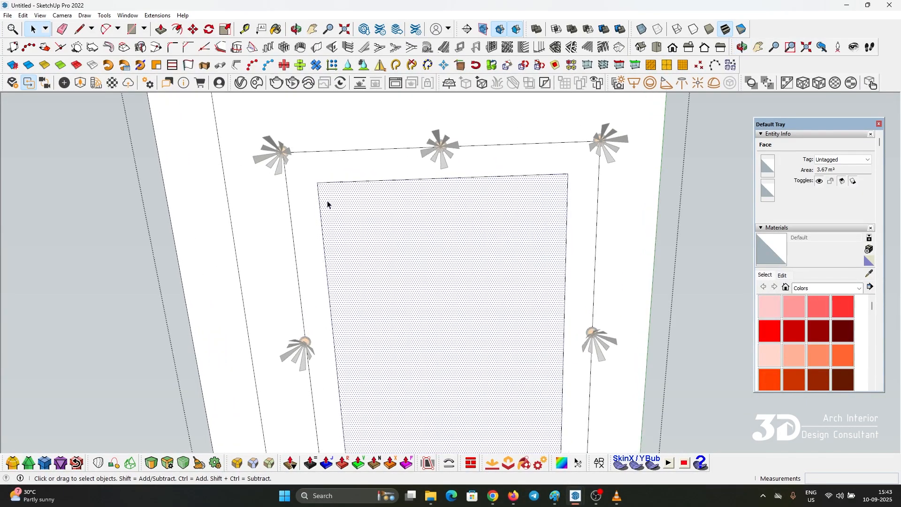
{"action": "left_click", "coordinate": [346, 209]}
{"action": "type", "text": "20"}
{"action": "key", "text": "Return"}
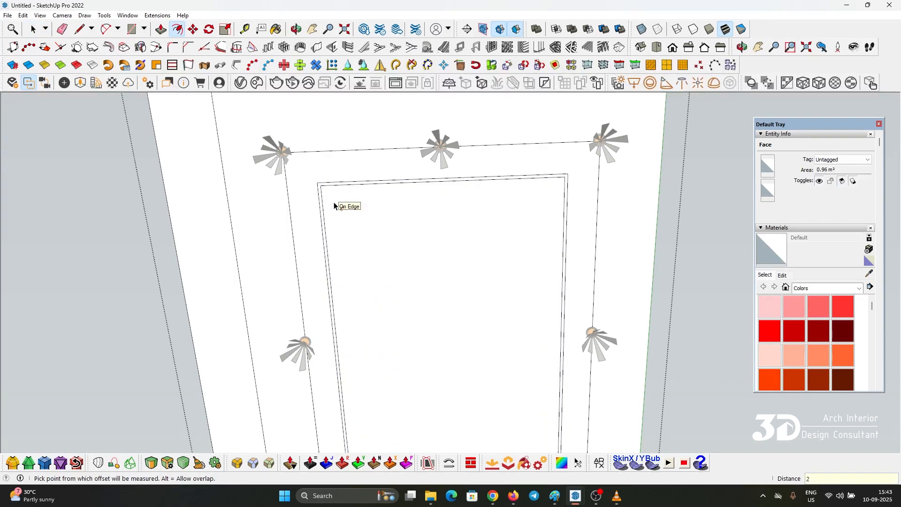
{"action": "key", "text": "space"}
Paint the thin border strip on the ceiling with the purple Color K07.
{"action": "scroll", "coordinate": [324, 193], "scroll_direction": "up", "scroll_amount": 1}
{"action": "scroll", "coordinate": [415, 209], "scroll_direction": "down", "scroll_amount": 1}
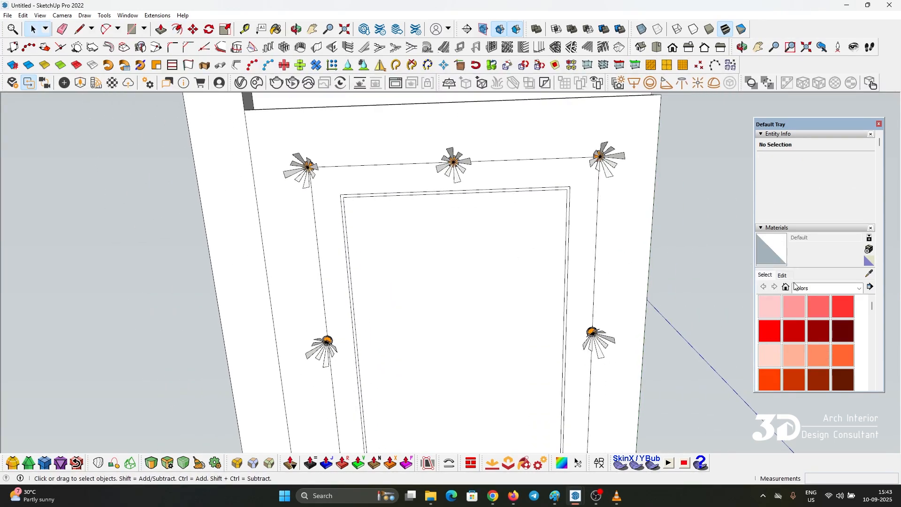
{"action": "scroll", "coordinate": [830, 362], "scroll_direction": "down", "scroll_amount": 10}
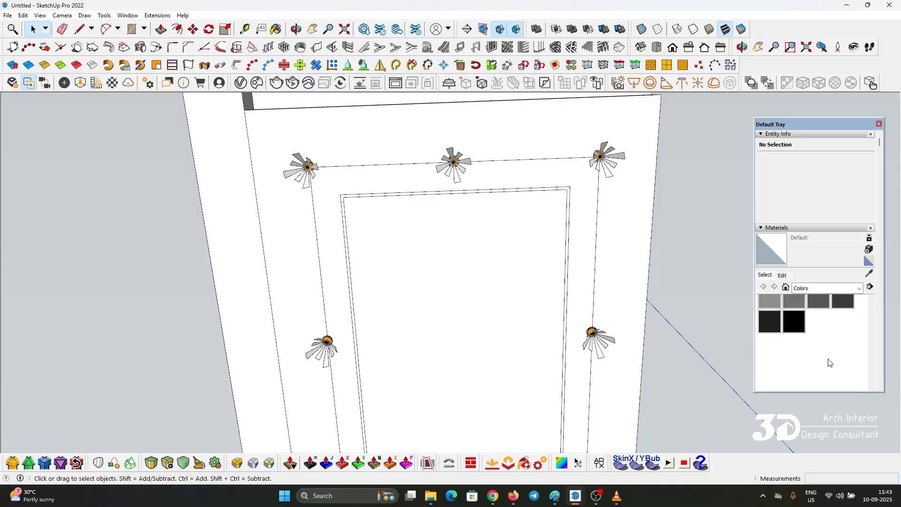
{"action": "left_click", "coordinate": [794, 322]}
{"action": "scroll", "coordinate": [407, 196], "scroll_direction": "up", "scroll_amount": 3}
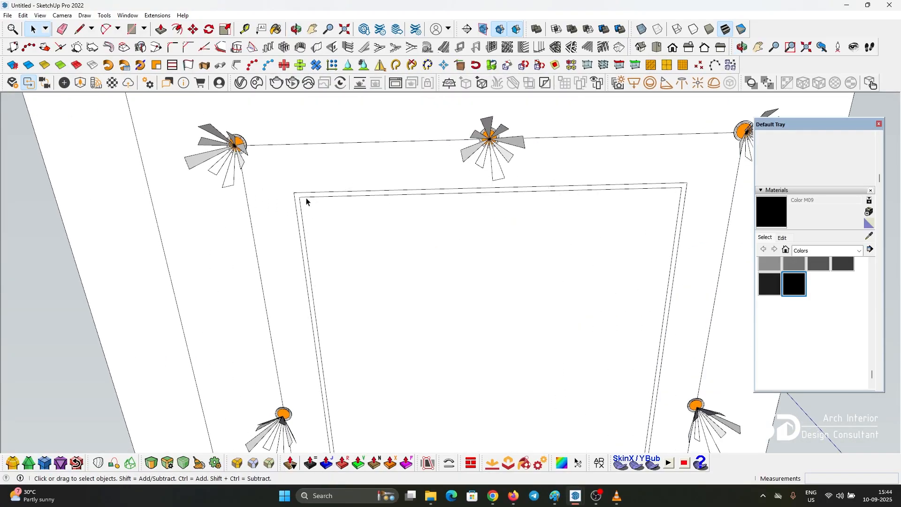
{"action": "scroll", "coordinate": [818, 275], "scroll_direction": "up", "scroll_amount": 3}
{"action": "left_click", "coordinate": [820, 274]}
{"action": "scroll", "coordinate": [321, 215], "scroll_direction": "up", "scroll_amount": 4}
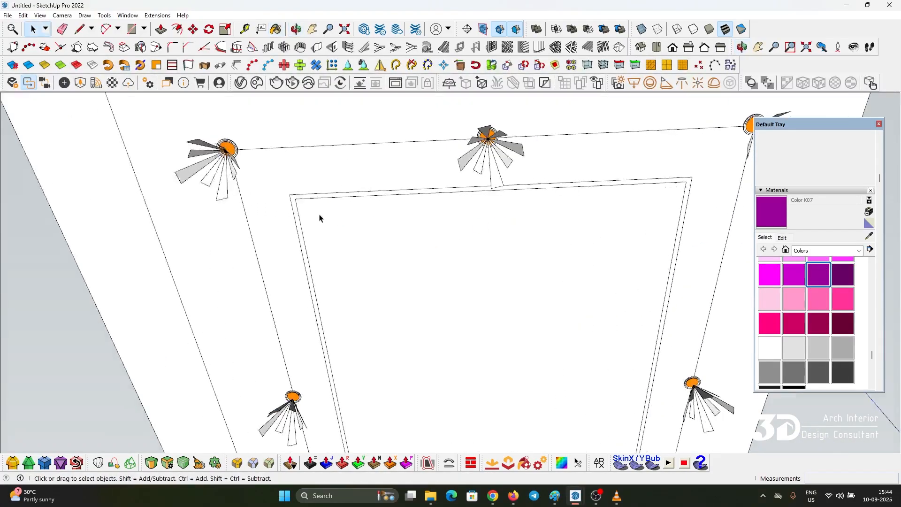
{"action": "key", "text": "b"}
{"action": "left_click", "coordinate": [270, 188]}
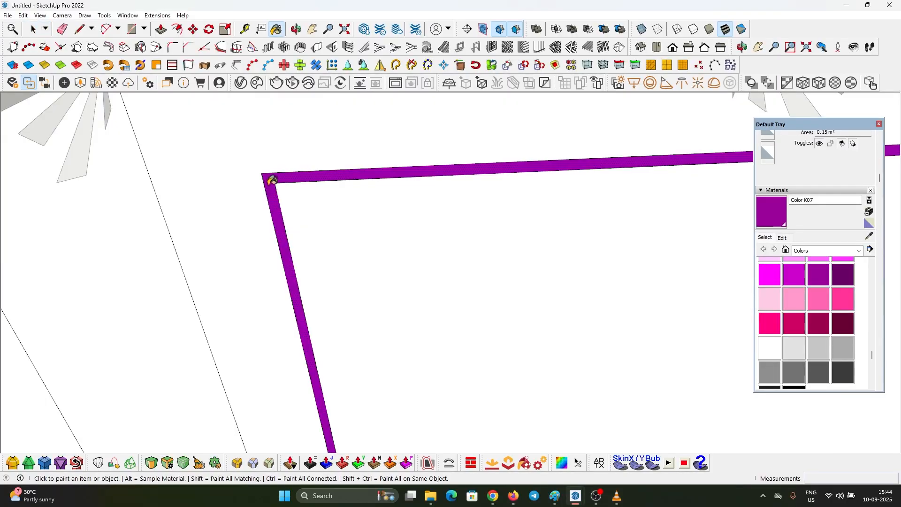
Push the purple strip 4.5 cm into the ceiling to form a groove.
{"action": "key", "text": "space"}
{"action": "scroll", "coordinate": [270, 187], "scroll_direction": "up", "scroll_amount": 1}
{"action": "key", "text": "p"}
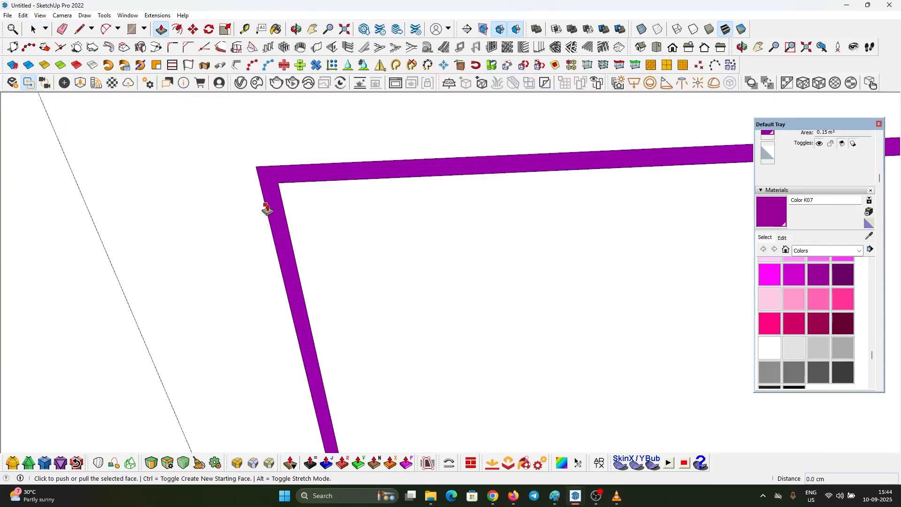
{"action": "left_click", "coordinate": [270, 201]}
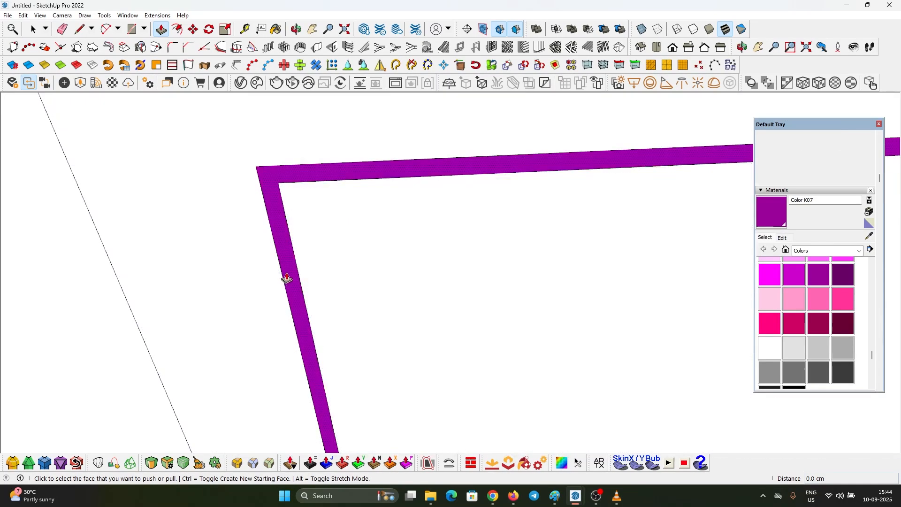
{"action": "left_click", "coordinate": [288, 276]}
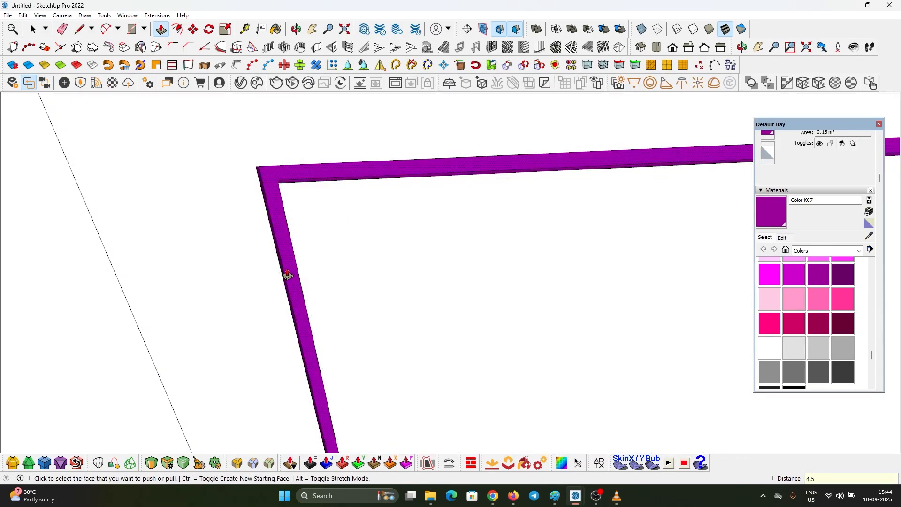
{"action": "key", "text": "space"}
Import the "trck lighjt" model from the LIGHT'S folder and place it on the ceiling inside the groove.
{"action": "scroll", "coordinate": [295, 161], "scroll_direction": "down", "scroll_amount": 5}
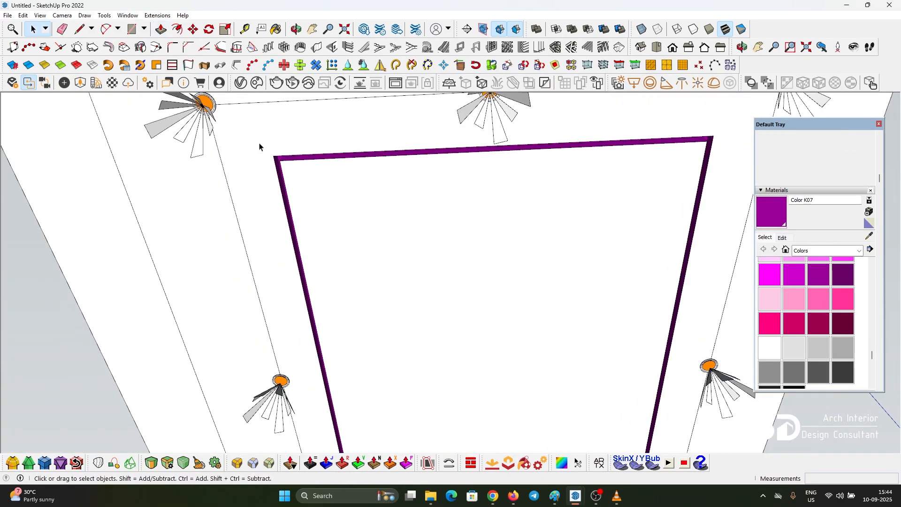
{"action": "scroll", "coordinate": [177, 145], "scroll_direction": "down", "scroll_amount": 2}
{"action": "left_click", "coordinate": [8, 15]}
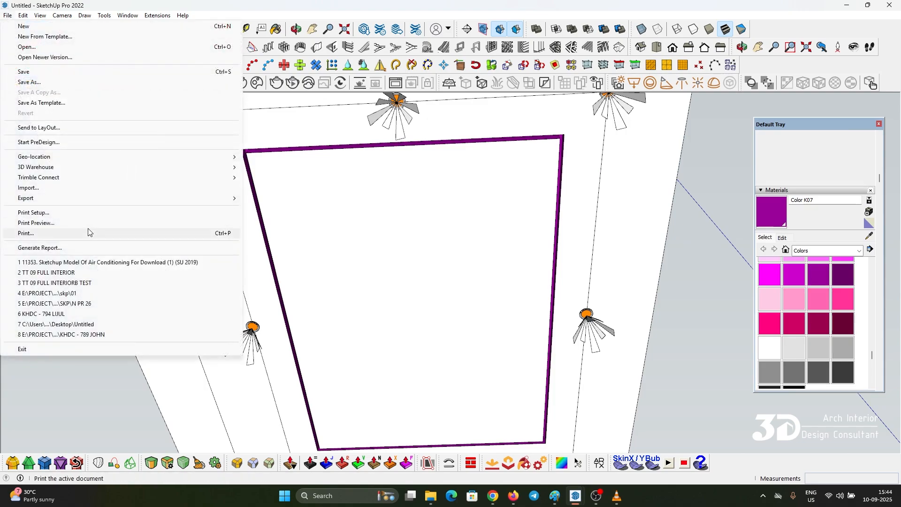
{"action": "left_click", "coordinate": [57, 187]}
{"action": "scroll", "coordinate": [513, 251], "scroll_direction": "down", "scroll_amount": 10}
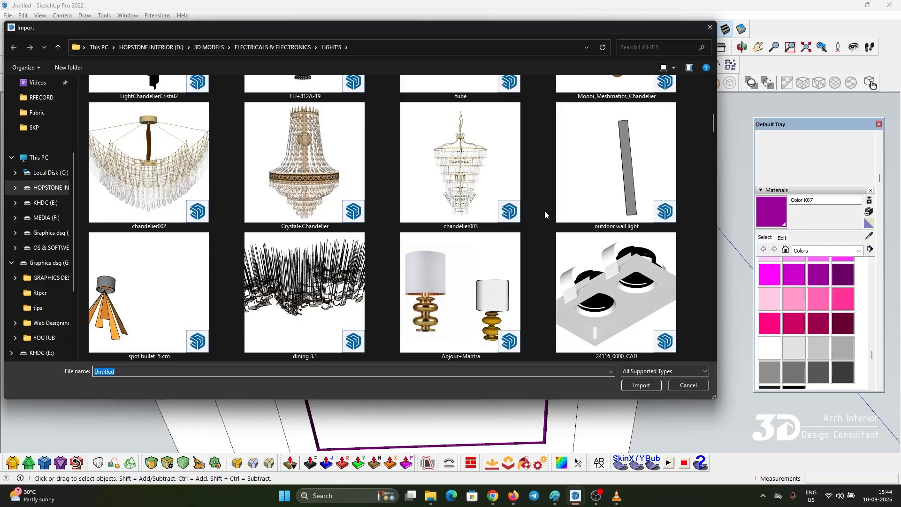
{"action": "scroll", "coordinate": [550, 214], "scroll_direction": "down", "scroll_amount": 5}
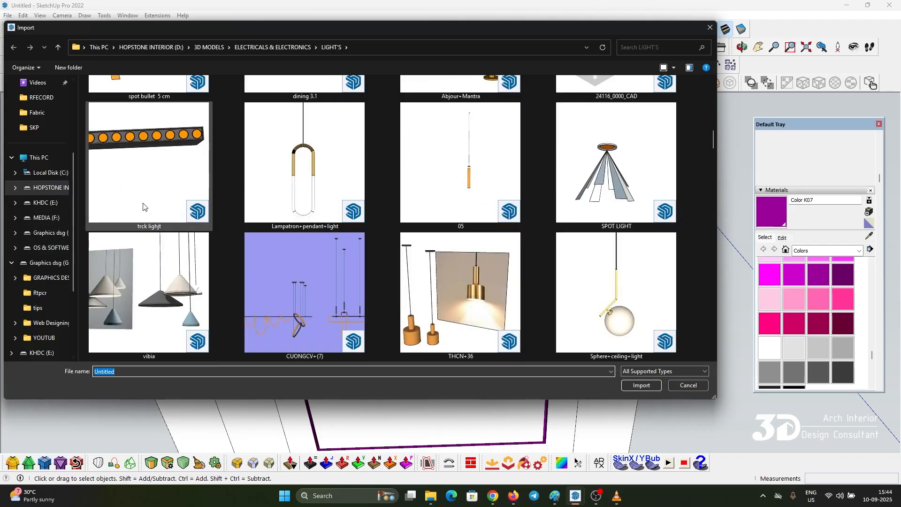
{"action": "double_click", "coordinate": [137, 152]}
{"action": "left_click", "coordinate": [319, 200]}
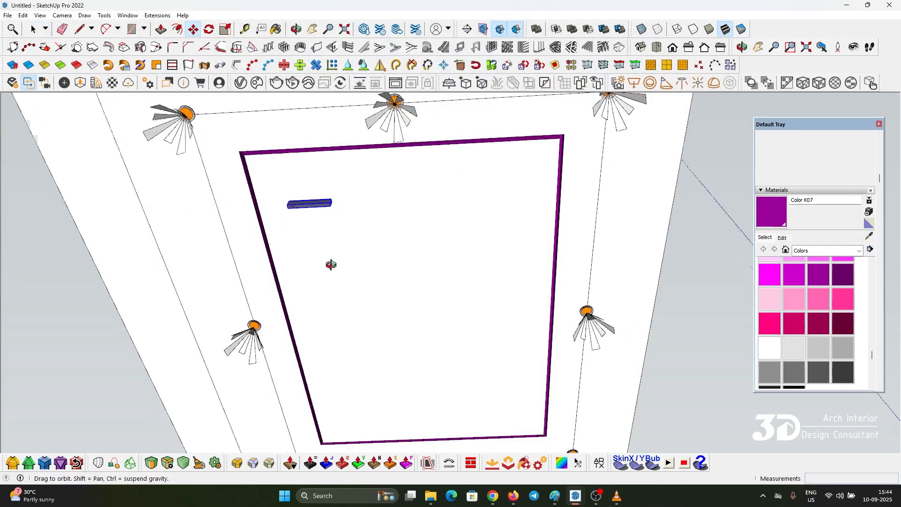
Move the track light into the groove's short edge near the curtain recess, a little away from the corner.
{"action": "scroll", "coordinate": [318, 192], "scroll_direction": "up", "scroll_amount": 6}
{"action": "middle_click_drag", "start_coordinate": [330, 221], "coordinate": [357, 169]}
{"action": "left_click", "coordinate": [396, 229]}
{"action": "scroll", "coordinate": [352, 155], "scroll_direction": "down", "scroll_amount": 2}
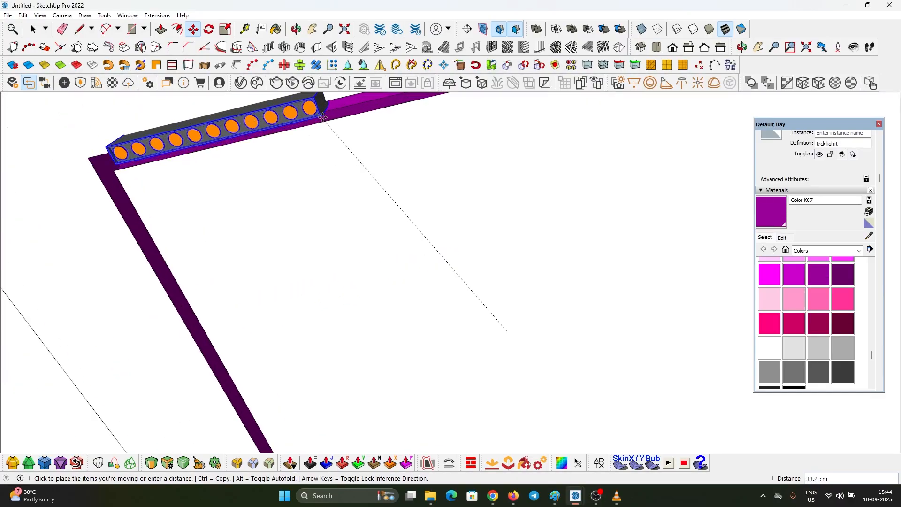
{"action": "middle_click_drag", "start_coordinate": [322, 111], "coordinate": [288, 211]}
{"action": "left_click", "coordinate": [312, 223]}
{"action": "left_click", "coordinate": [288, 211]}
{"action": "left_click", "coordinate": [470, 190]}
Copy the track light along the short edge of the groove and divide the distance by 2 for a middle light.
{"action": "scroll", "coordinate": [244, 249], "scroll_direction": "down", "scroll_amount": 7}
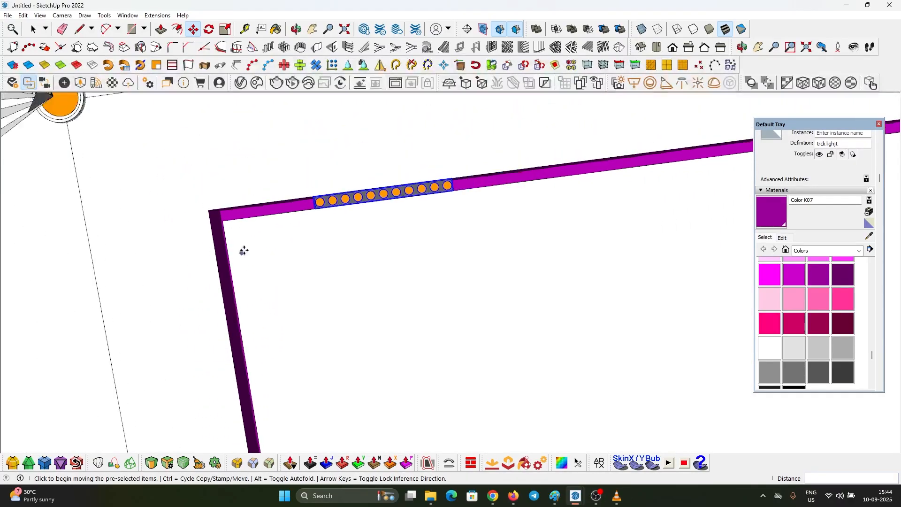
{"action": "key", "text": "ctrl"}
{"action": "left_click", "coordinate": [338, 239]}
{"action": "left_click", "coordinate": [569, 210]}
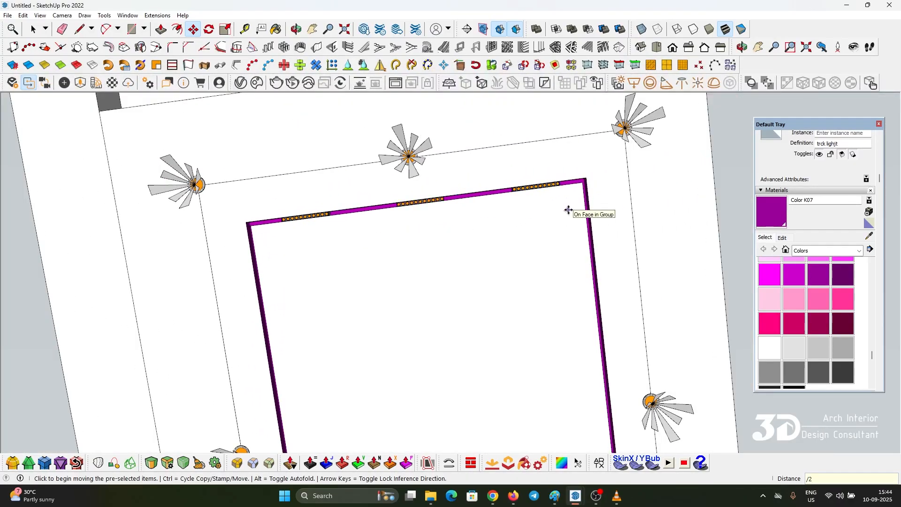
{"action": "key", "text": "space"}
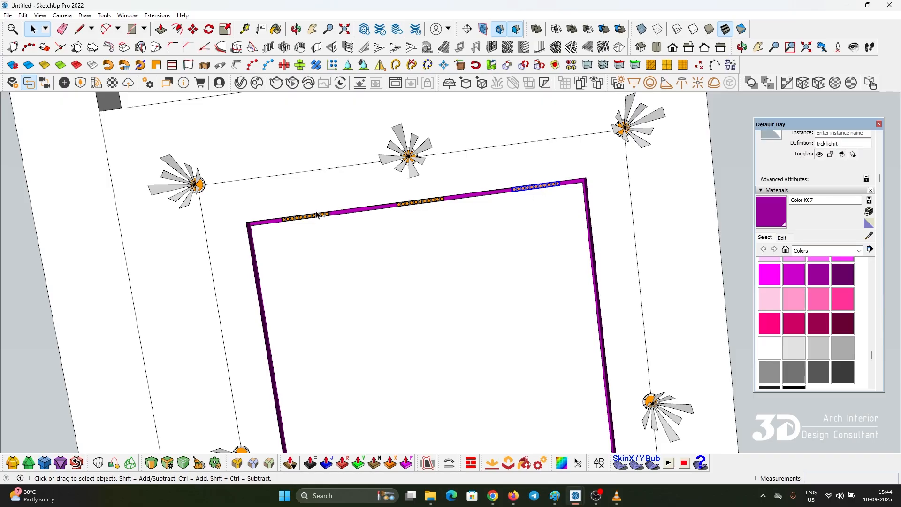
Try to copy the two end track lights to the groove's opposite short edge.
{"action": "key", "text": "m"}
{"action": "scroll", "coordinate": [368, 211], "scroll_direction": "up", "scroll_amount": 4}
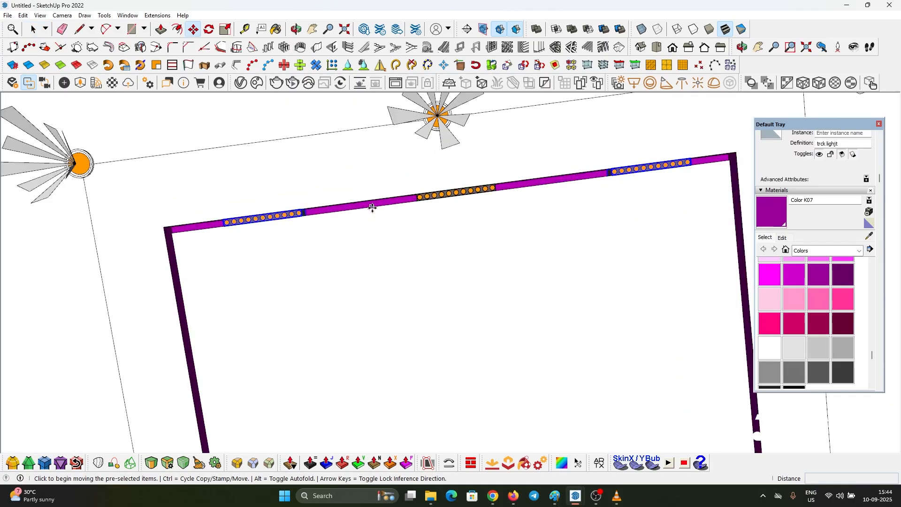
{"action": "left_click", "coordinate": [372, 204]}
{"action": "key", "text": "ctrl"}
{"action": "scroll", "coordinate": [373, 183], "scroll_direction": "down", "scroll_amount": 5}
{"action": "scroll", "coordinate": [372, 165], "scroll_direction": "down", "scroll_amount": 2}
{"action": "scroll", "coordinate": [418, 415], "scroll_direction": "up", "scroll_amount": 4}
{"action": "left_click", "coordinate": [417, 413]}
{"action": "middle_click_drag", "start_coordinate": [418, 432], "coordinate": [414, 411]}
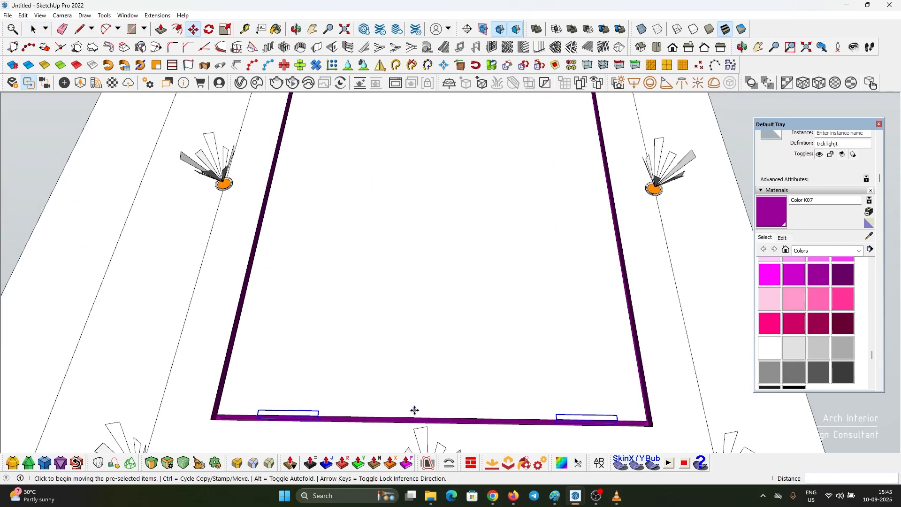
{"action": "key", "text": "space"}
Copy the row of three track lights to the groove's opposite short edge.
{"action": "scroll", "coordinate": [346, 369], "scroll_direction": "down", "scroll_amount": 3}
{"action": "middle_click_drag", "start_coordinate": [349, 367], "coordinate": [353, 385]}
{"action": "left_click_drag", "start_coordinate": [298, 112], "coordinate": [505, 141]}
{"action": "key", "text": "m"}
{"action": "left_click", "coordinate": [466, 124]}
{"action": "key", "text": "ctrl"}
{"action": "scroll", "coordinate": [453, 117], "scroll_direction": "down", "scroll_amount": 3}
{"action": "scroll", "coordinate": [485, 300], "scroll_direction": "up", "scroll_amount": 4}
{"action": "left_click", "coordinate": [485, 300]}
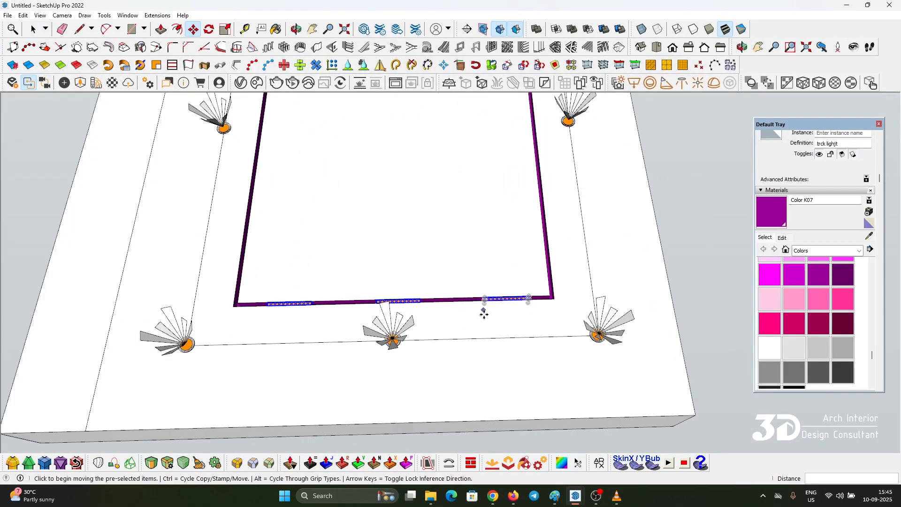
Copy the end track light beside the groove and rotate the copy by 90 degrees.
{"action": "scroll", "coordinate": [485, 312], "scroll_direction": "down", "scroll_amount": 1}
{"action": "key", "text": "q"}
{"action": "key", "text": "space"}
{"action": "scroll", "coordinate": [505, 300], "scroll_direction": "up", "scroll_amount": 1}
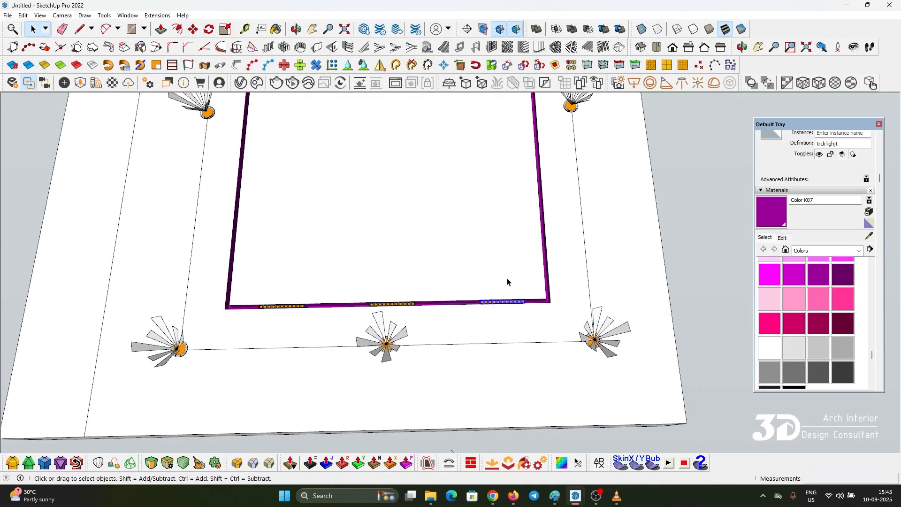
{"action": "scroll", "coordinate": [507, 282], "scroll_direction": "up", "scroll_amount": 2}
{"action": "key", "text": "q"}
{"action": "left_click", "coordinate": [510, 291]}
{"action": "left_click", "coordinate": [484, 278]}
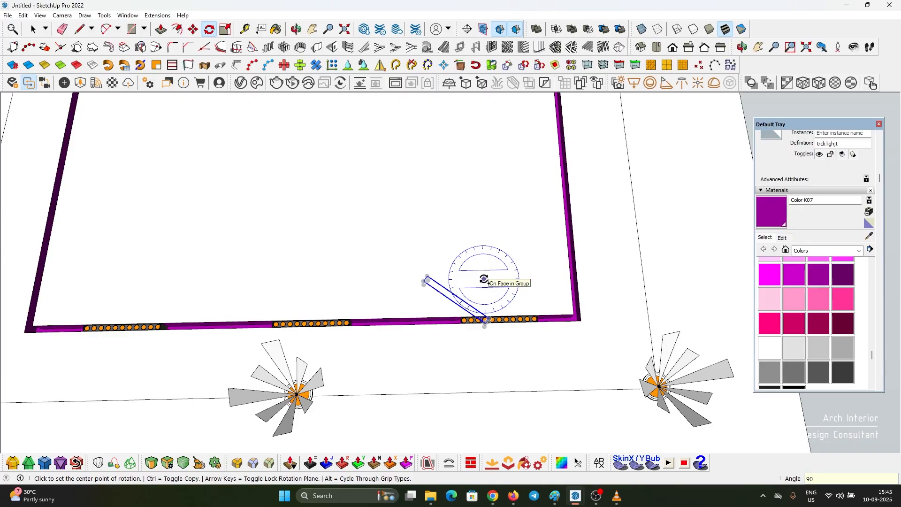
Move the rotated track light into the groove's long edge at the corner.
{"action": "key", "text": "m"}
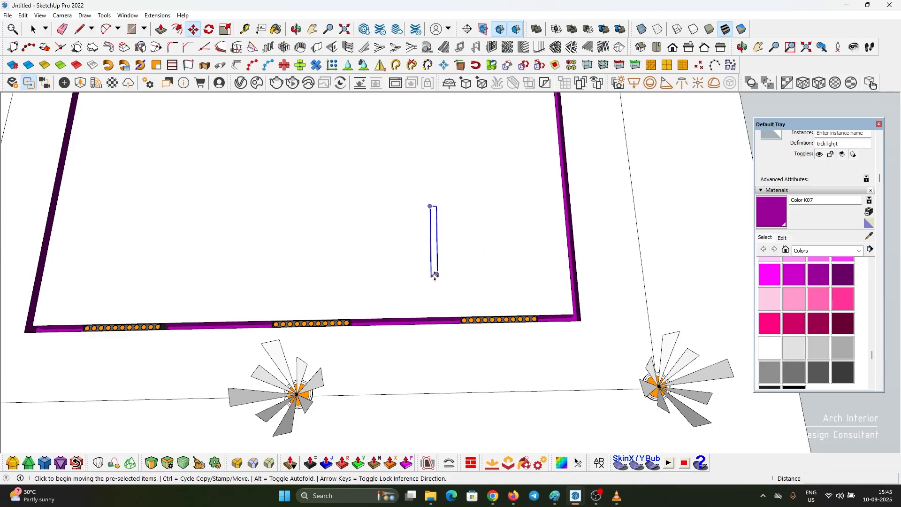
{"action": "left_click", "coordinate": [435, 276]}
{"action": "scroll", "coordinate": [573, 305], "scroll_direction": "up", "scroll_amount": 4}
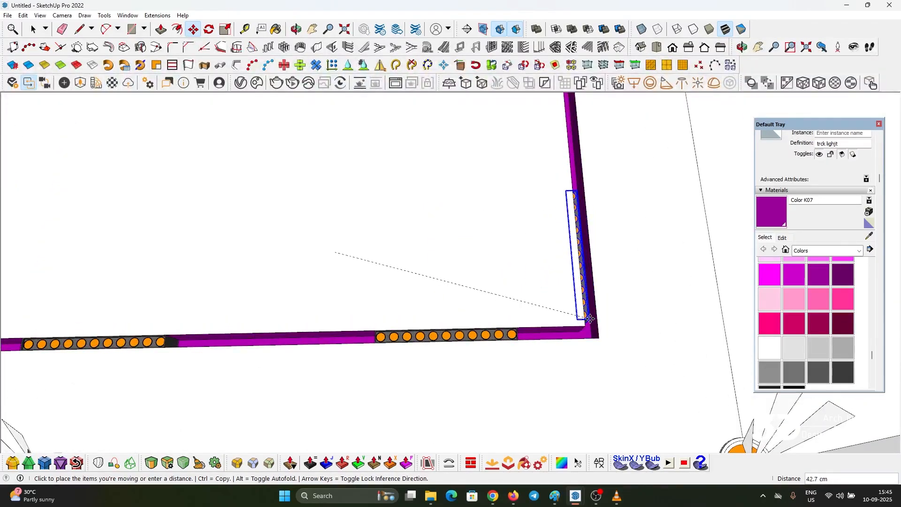
{"action": "left_click", "coordinate": [586, 327]}
{"action": "scroll", "coordinate": [441, 266], "scroll_direction": "down", "scroll_amount": 1}
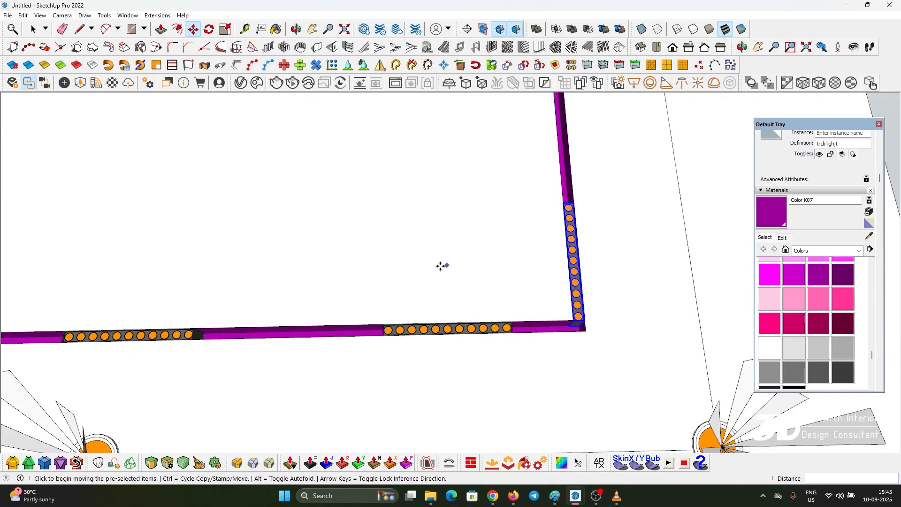
Copy the rotated track light along the groove's long edge and divide the distance by 2 for a middle light.
{"action": "middle_click_drag", "start_coordinate": [441, 266], "coordinate": [408, 244]}
{"action": "scroll", "coordinate": [583, 184], "scroll_direction": "down", "scroll_amount": 4}
{"action": "left_click", "coordinate": [510, 217]}
{"action": "key", "text": "ctrl"}
{"action": "left_click", "coordinate": [263, 212]}
{"action": "type", "text": "/2"}
{"action": "key", "text": "Return"}
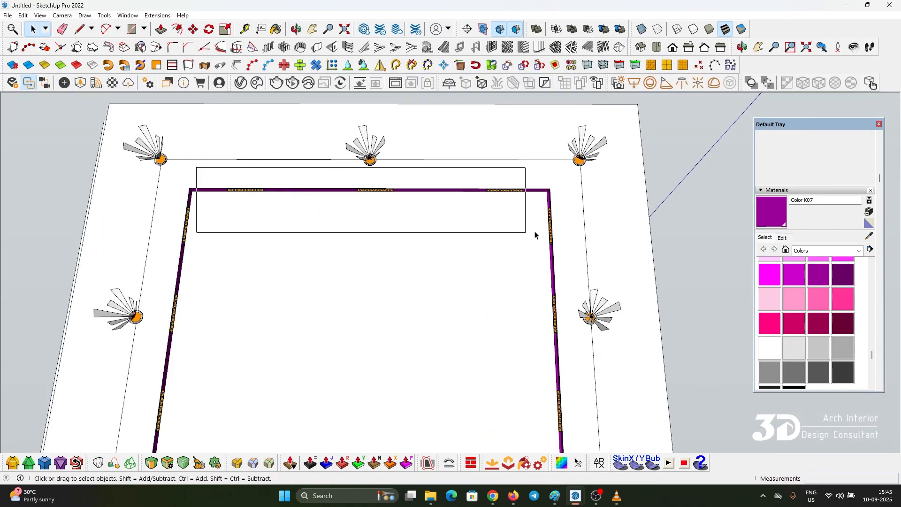
Copy the three track lights on the long edge to the groove's opposite long edge.
{"action": "scroll", "coordinate": [423, 197], "scroll_direction": "up", "scroll_amount": 1}
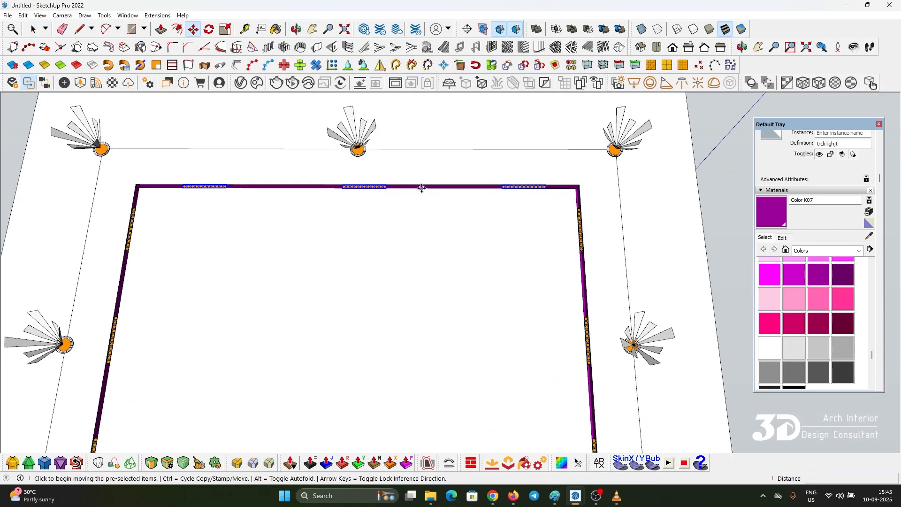
{"action": "left_click", "coordinate": [422, 188]}
{"action": "key", "text": "ctrl"}
{"action": "scroll", "coordinate": [427, 155], "scroll_direction": "down", "scroll_amount": 3}
{"action": "scroll", "coordinate": [430, 314], "scroll_direction": "up", "scroll_amount": 1}
{"action": "left_click", "coordinate": [418, 318]}
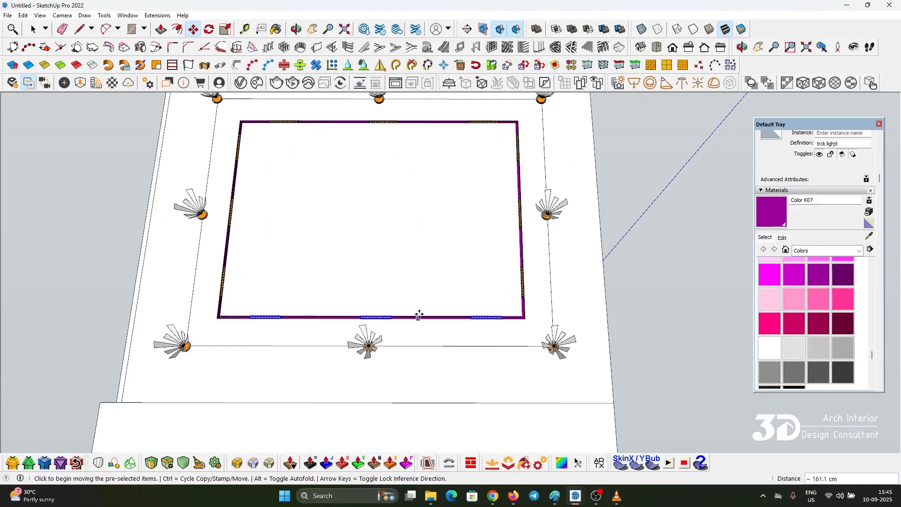
{"action": "key", "text": "space"}
{"action": "scroll", "coordinate": [431, 284], "scroll_direction": "down", "scroll_amount": 1}
{"action": "middle_click_drag", "start_coordinate": [428, 269], "coordinate": [457, 155]}
{"action": "scroll", "coordinate": [474, 109], "scroll_direction": "up", "scroll_amount": 5}
{"action": "scroll", "coordinate": [785, 252], "scroll_direction": "up", "scroll_amount": 1}
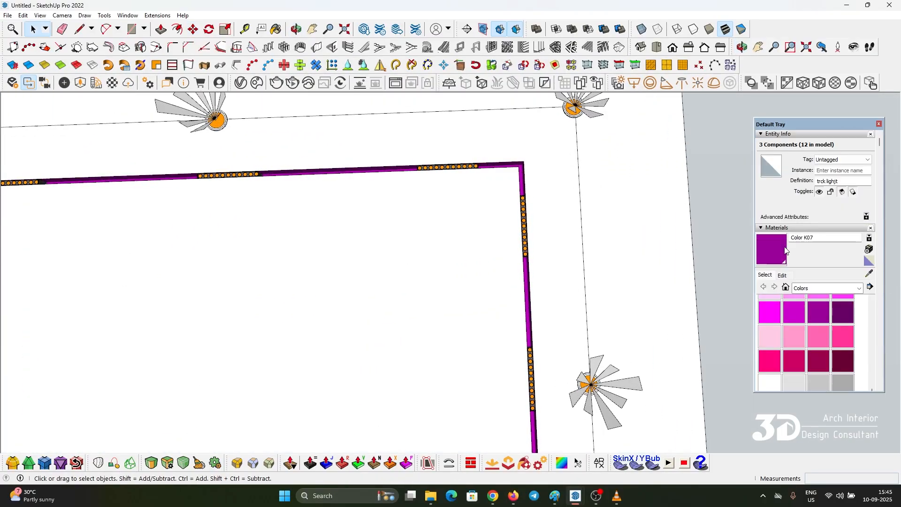
Change the groove's Color K07 material to black by setting its brightness to 0.
{"action": "left_click", "coordinate": [783, 275]}
{"action": "left_click_drag", "start_coordinate": [820, 344], "coordinate": [670, 340]}
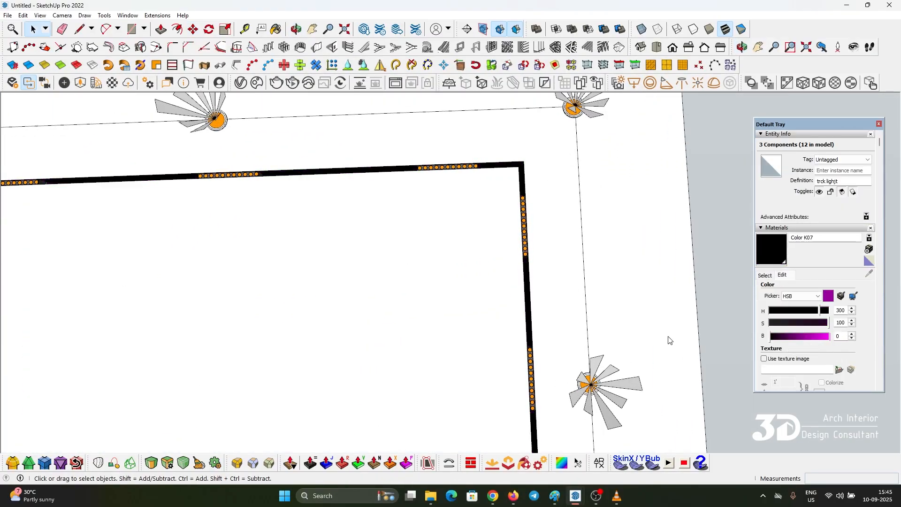
{"action": "left_click", "coordinate": [716, 164]}
{"action": "middle_click_drag", "start_coordinate": [526, 160], "coordinate": [504, 190]}
{"action": "scroll", "coordinate": [479, 190], "scroll_direction": "down", "scroll_amount": 6}
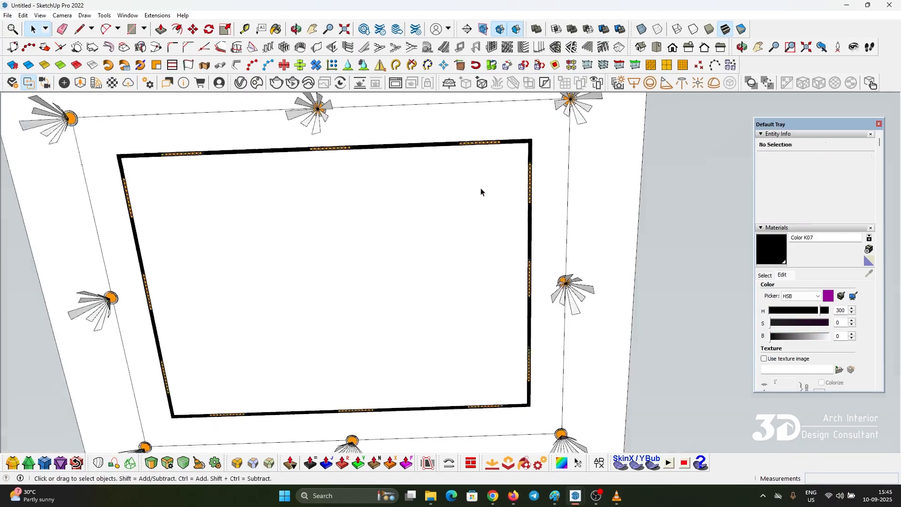
Open the ceiling group and erase the guide rectangle's lines running through the spot lights.
{"action": "left_click", "coordinate": [401, 185]}
{"action": "triple_click", "coordinate": [290, 169]}
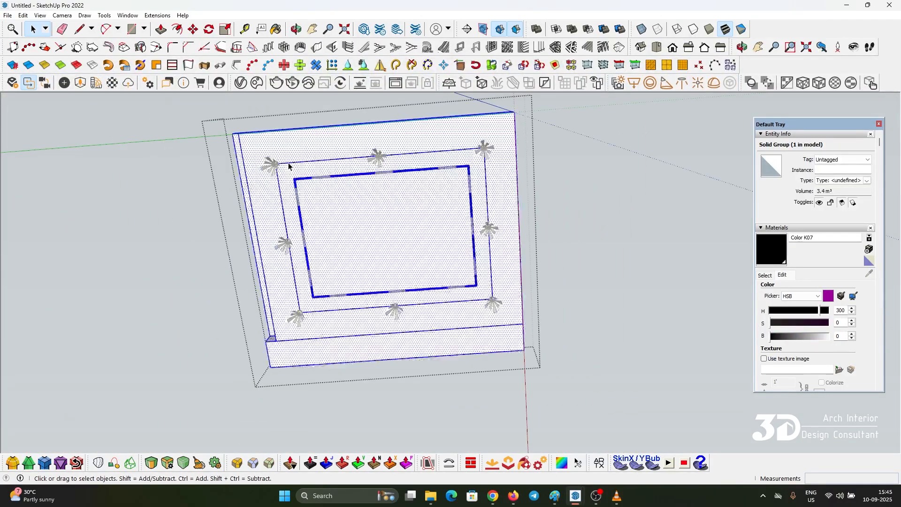
{"action": "key", "text": "e"}
{"action": "left_click_drag", "start_coordinate": [476, 305], "coordinate": [488, 303]}
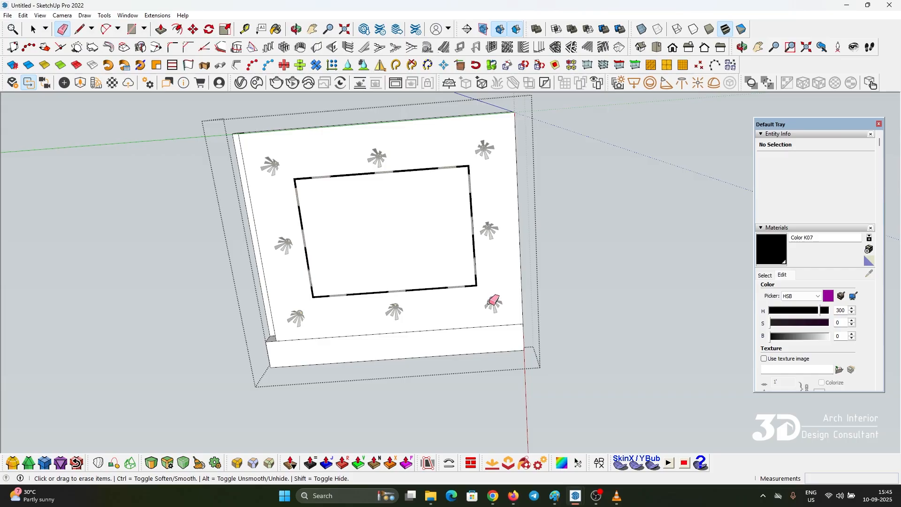
{"action": "key", "text": "space"}
{"action": "key", "text": "Escape"}
Import the CADRO academy - ATOMBERG FAN model from the CEELING FAN & WALL FANS folder and place it on the ceiling inside the groove.
{"action": "scroll", "coordinate": [470, 227], "scroll_direction": "down", "scroll_amount": 2}
{"action": "middle_click_drag", "start_coordinate": [467, 225], "coordinate": [409, 208]}
{"action": "scroll", "coordinate": [382, 205], "scroll_direction": "up", "scroll_amount": 5}
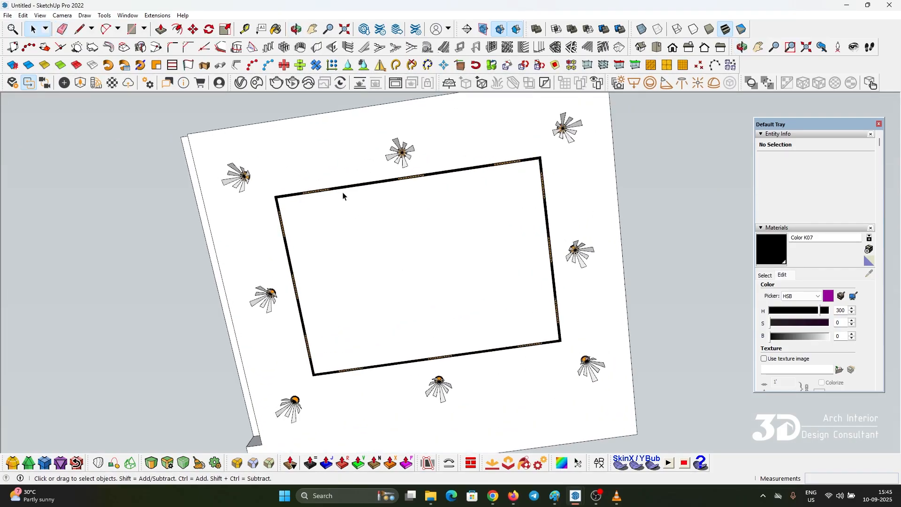
{"action": "left_click", "coordinate": [6, 15]}
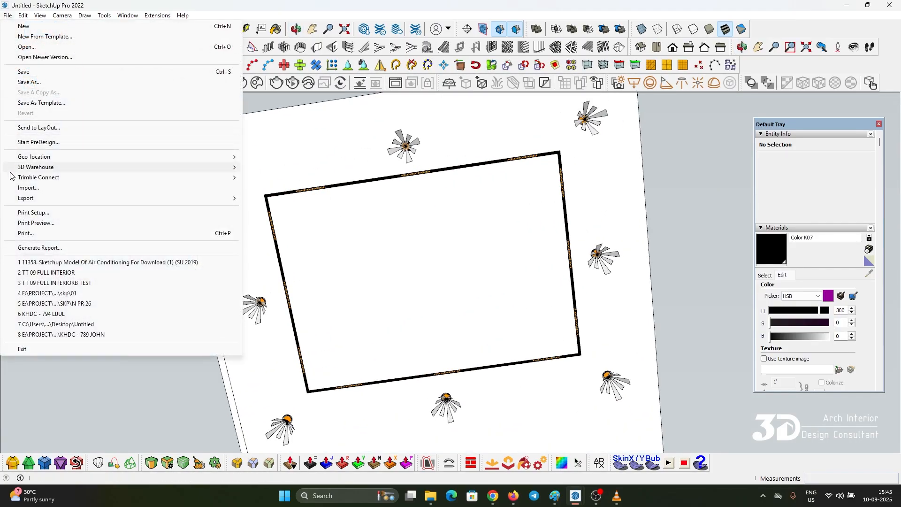
{"action": "left_click", "coordinate": [21, 188]}
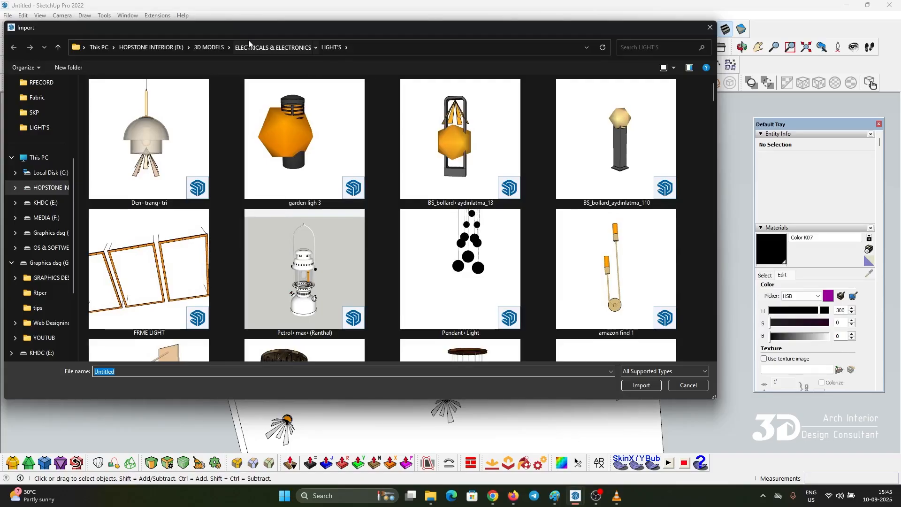
{"action": "left_click", "coordinate": [250, 46]}
{"action": "double_click", "coordinate": [452, 135]}
{"action": "scroll", "coordinate": [322, 196], "scroll_direction": "down", "scroll_amount": 1}
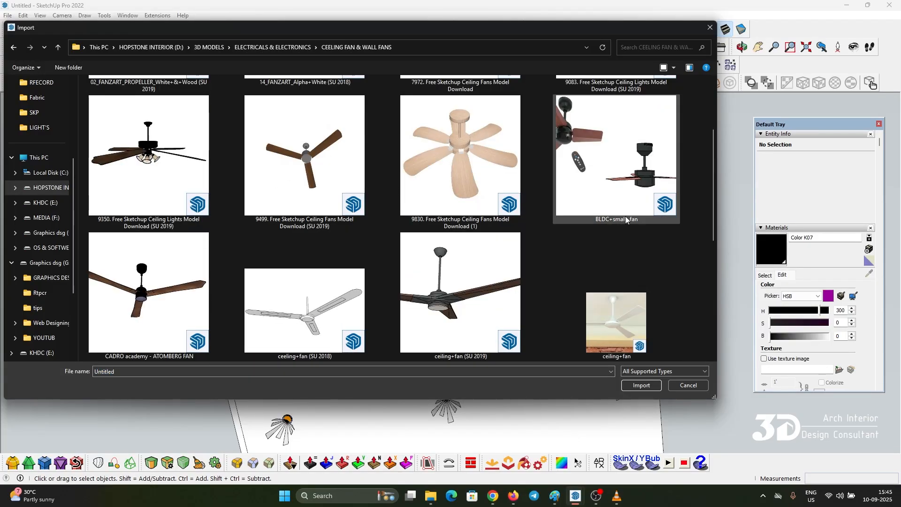
{"action": "double_click", "coordinate": [149, 293]}
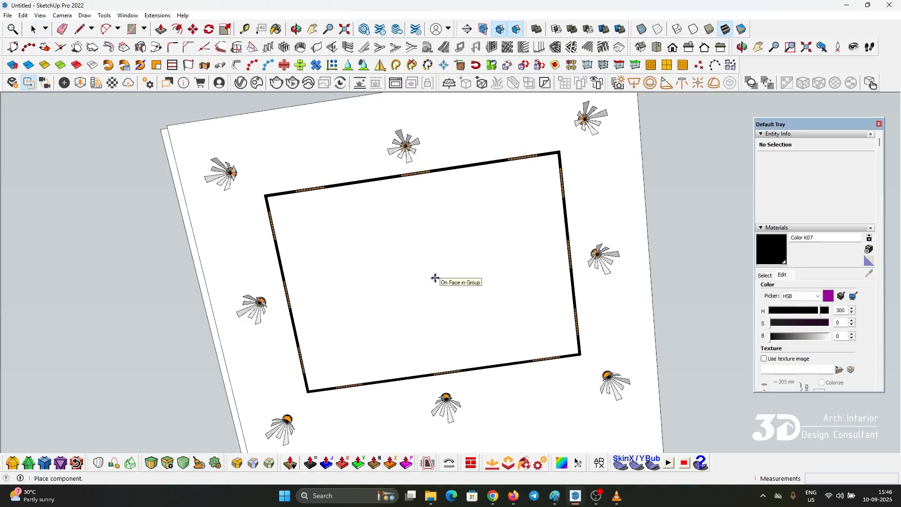
{"action": "scroll", "coordinate": [435, 278], "scroll_direction": "down", "scroll_amount": 2}
{"action": "left_click", "coordinate": [435, 279]}
Reposition the imported fan on the ceiling surface inside the groove rectangle.
{"action": "middle_click_drag", "start_coordinate": [436, 278], "coordinate": [430, 324]}
{"action": "key", "text": "m"}
{"action": "left_click", "coordinate": [613, 313]}
{"action": "middle_click_drag", "start_coordinate": [435, 256], "coordinate": [437, 356]}
{"action": "left_click", "coordinate": [455, 239]}
{"action": "middle_click_drag", "start_coordinate": [489, 418], "coordinate": [70, 225]}
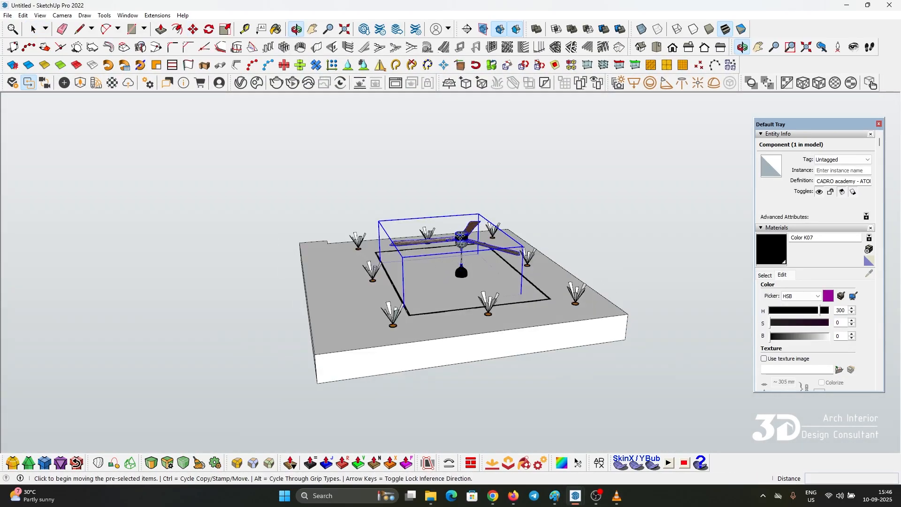
Open the fan component and move its ceiling canopy about 12 cm along the rod toward the motor.
{"action": "scroll", "coordinate": [461, 238], "scroll_direction": "up", "scroll_amount": 6}
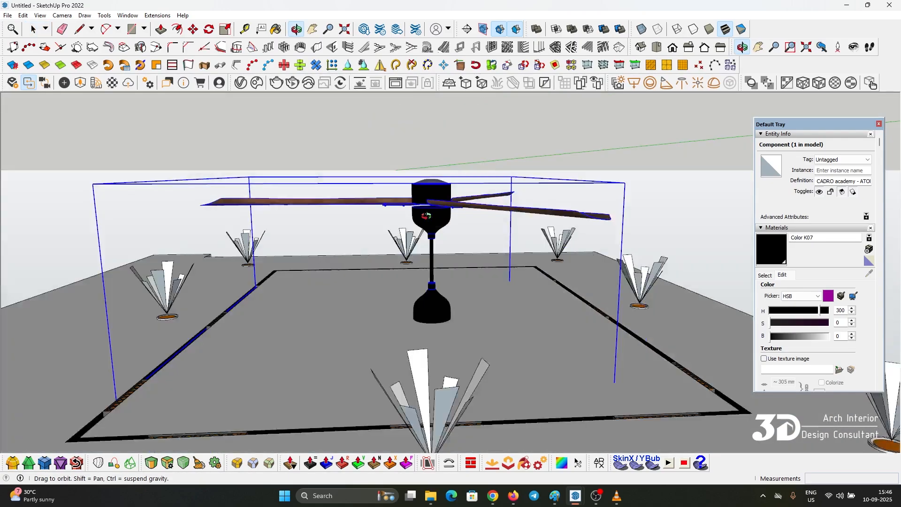
{"action": "middle_click_drag", "start_coordinate": [426, 215], "coordinate": [436, 179]}
{"action": "scroll", "coordinate": [437, 296], "scroll_direction": "up", "scroll_amount": 2}
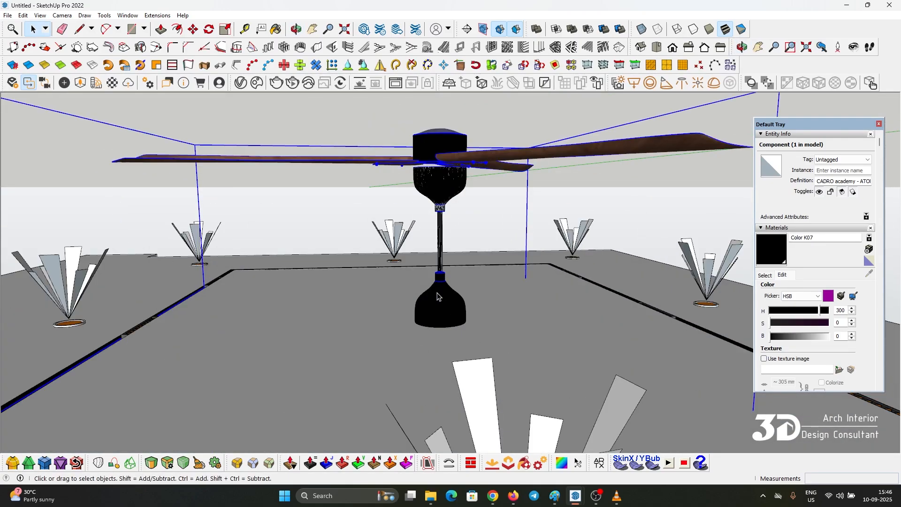
{"action": "double_click", "coordinate": [437, 296]}
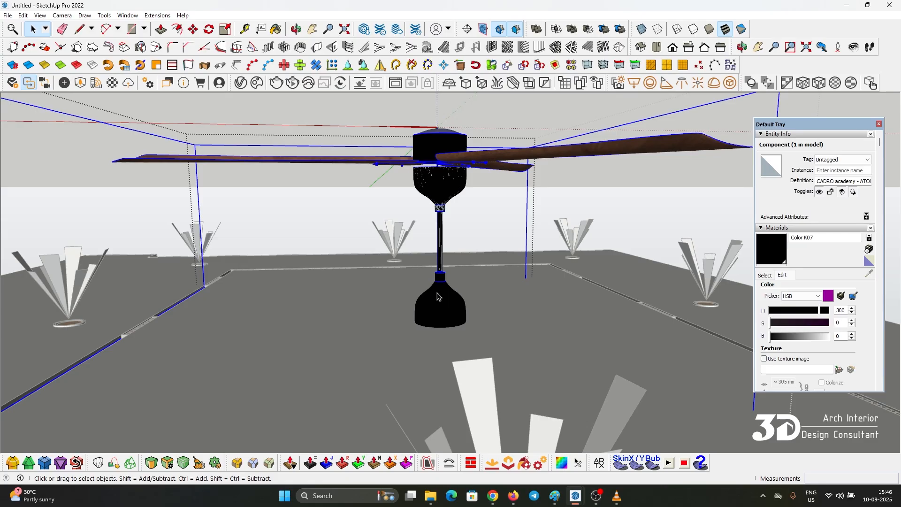
{"action": "scroll", "coordinate": [437, 299], "scroll_direction": "up", "scroll_amount": 1}
{"action": "triple_click", "coordinate": [437, 299]}
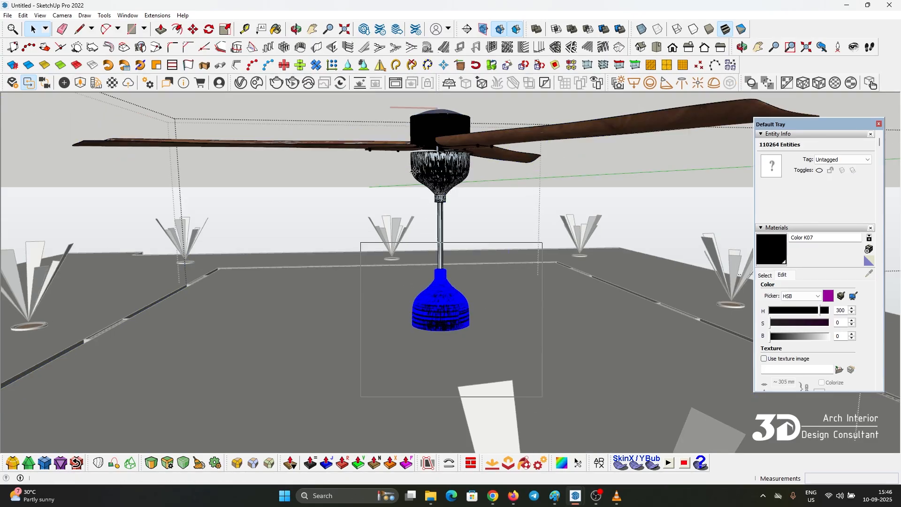
{"action": "key", "text": "m"}
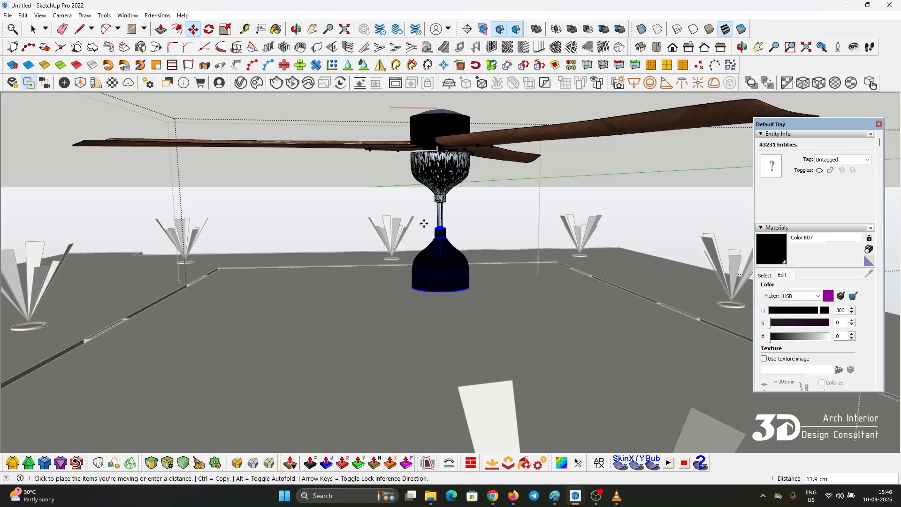
{"action": "left_click", "coordinate": [466, 273]}
{"action": "key", "text": "space"}
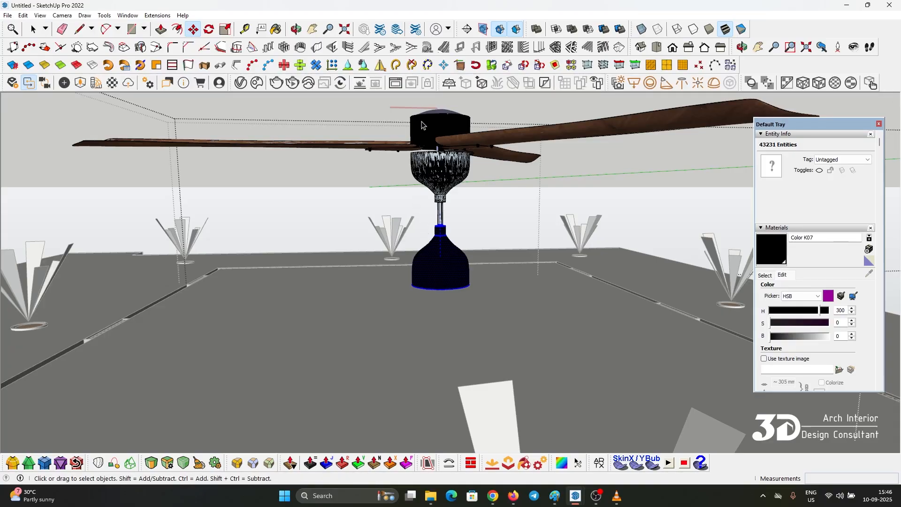
{"action": "scroll", "coordinate": [447, 150], "scroll_direction": "down", "scroll_amount": 3}
{"action": "left_click", "coordinate": [436, 145]}
Move the fan by its canopy along the red and green axes to centre it within the groove rectangle.
{"action": "middle_click_drag", "start_coordinate": [435, 146], "coordinate": [447, 167]}
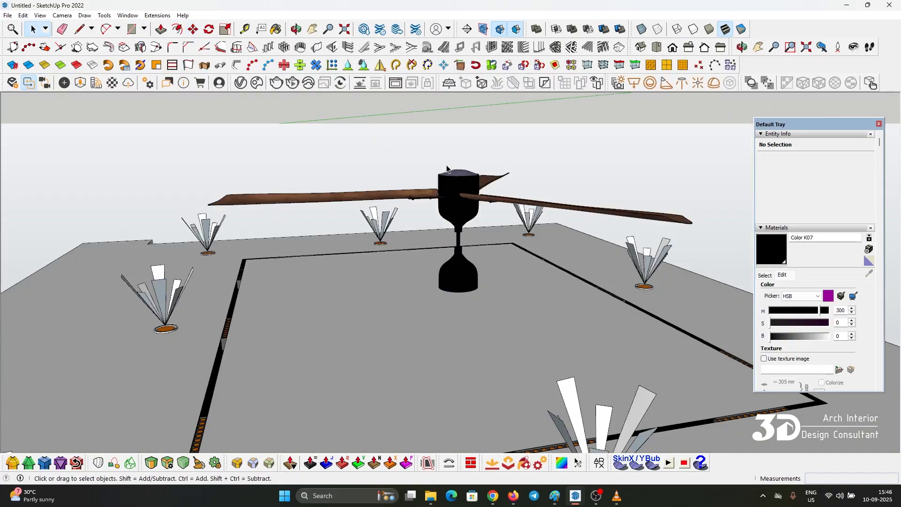
{"action": "left_click", "coordinate": [453, 201]}
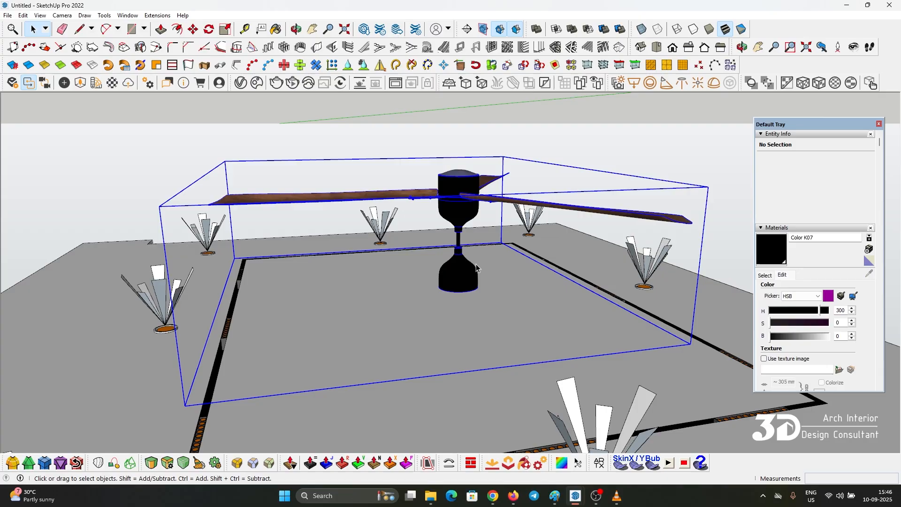
{"action": "left_click", "coordinate": [468, 295]}
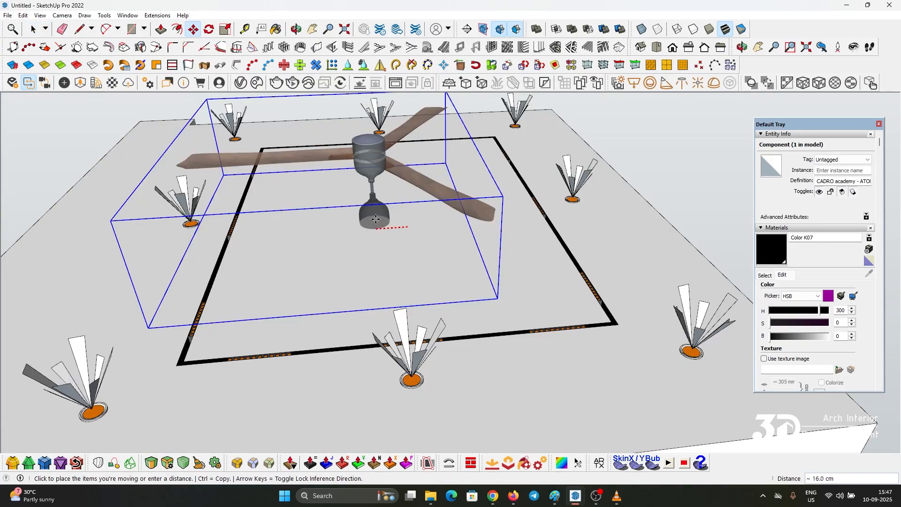
{"action": "scroll", "coordinate": [380, 226], "scroll_direction": "down", "scroll_amount": 2}
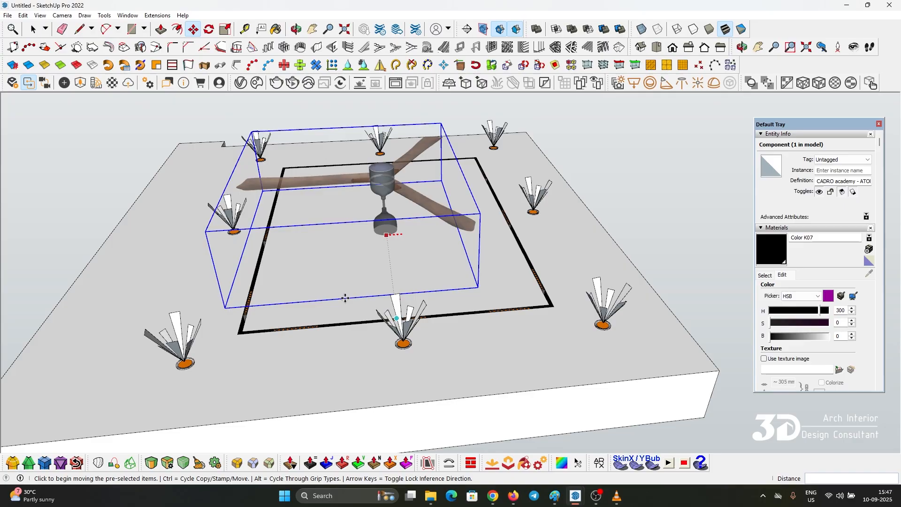
{"action": "middle_click_drag", "start_coordinate": [346, 299], "coordinate": [434, 270]}
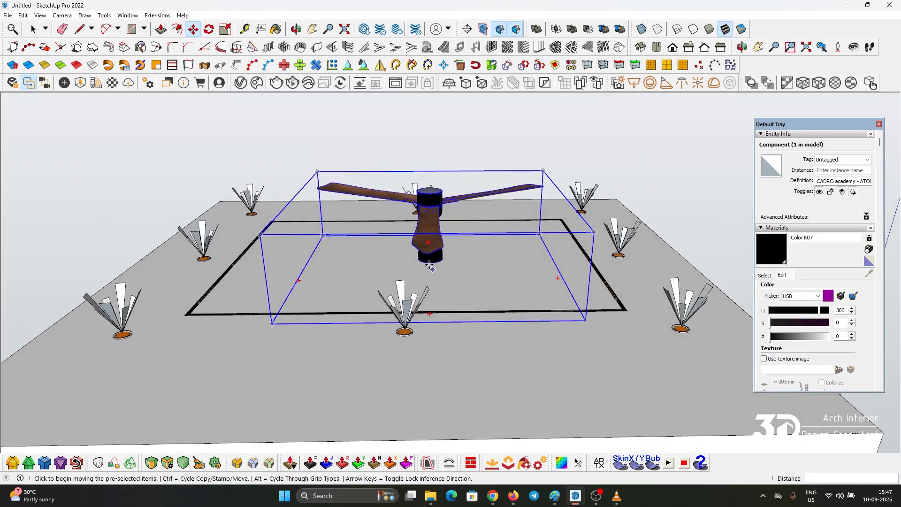
{"action": "left_click", "coordinate": [431, 264]}
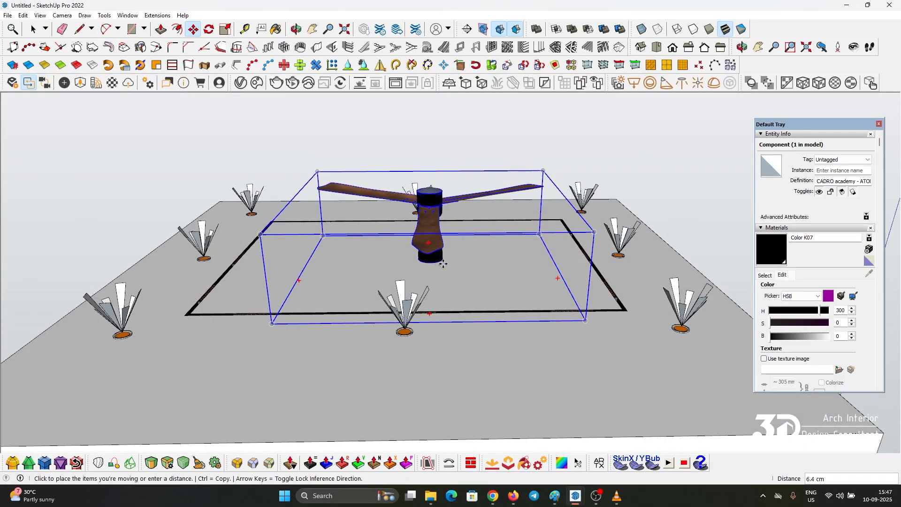
{"action": "middle_click_drag", "start_coordinate": [432, 281], "coordinate": [433, 364]}
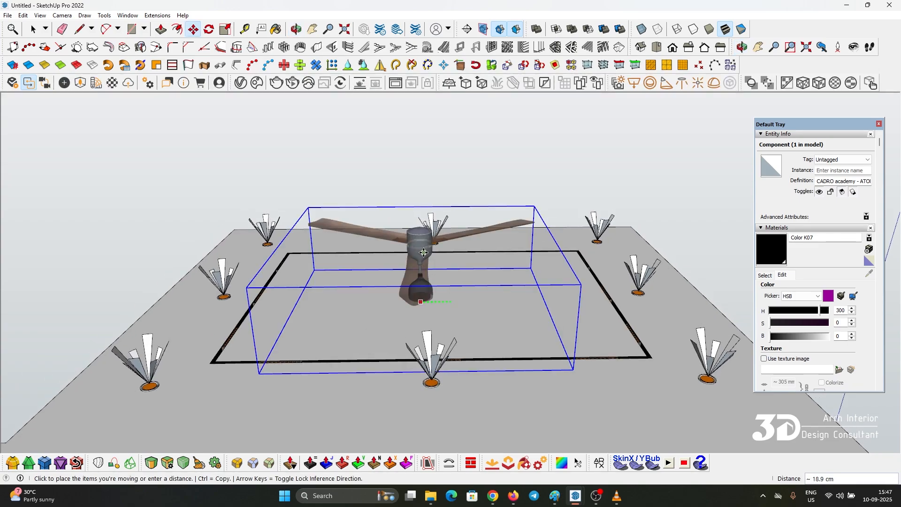
{"action": "key", "text": "Escape"}
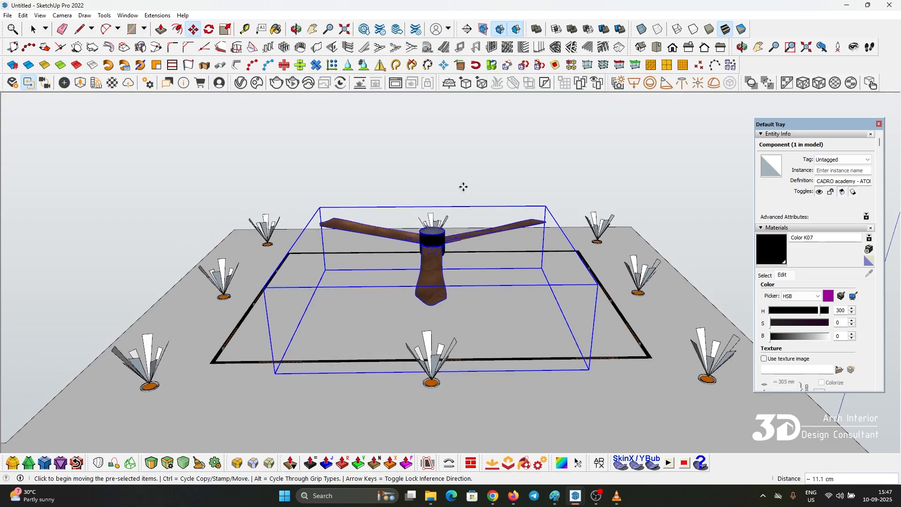
{"action": "key", "text": "space"}
Group the whole ceiling with its lights and fan, and cut the group to the clipboard.
{"action": "middle_click_drag", "start_coordinate": [667, 267], "coordinate": [435, 203]}
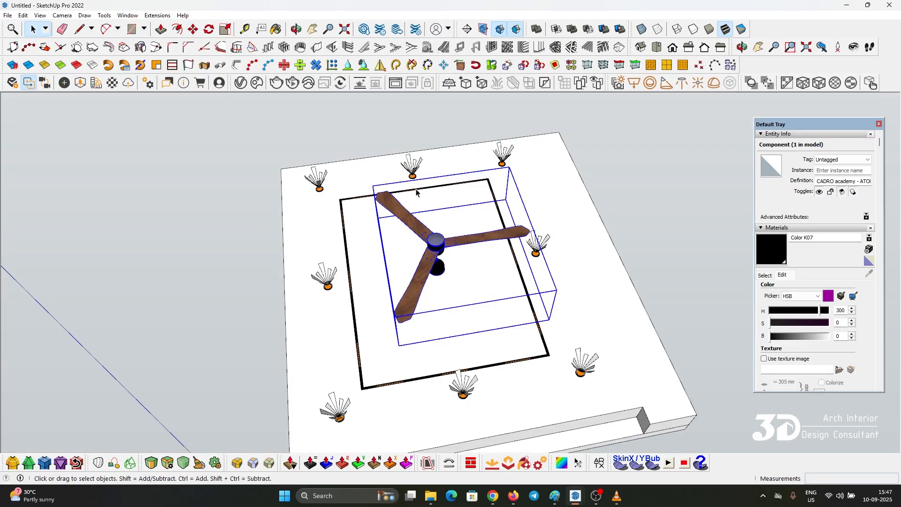
{"action": "scroll", "coordinate": [416, 193], "scroll_direction": "down", "scroll_amount": 4}
{"action": "left_click", "coordinate": [316, 169]}
{"action": "middle_click_drag", "start_coordinate": [531, 331], "coordinate": [583, 370]}
{"action": "left_click_drag", "start_coordinate": [609, 386], "coordinate": [224, 115]}
{"action": "key", "text": "ctrl+g"}
{"action": "middle_click_drag", "start_coordinate": [476, 203], "coordinate": [397, 324]}
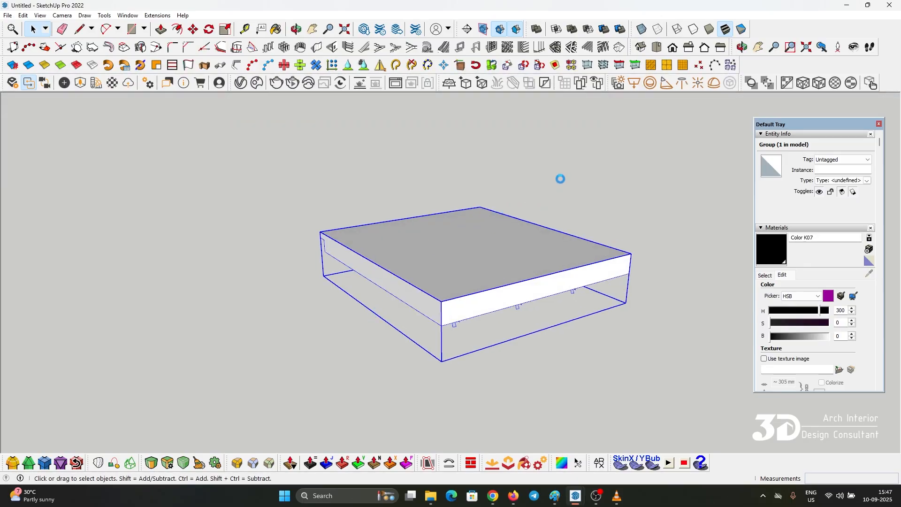
{"action": "key", "text": "ctrl+x"}
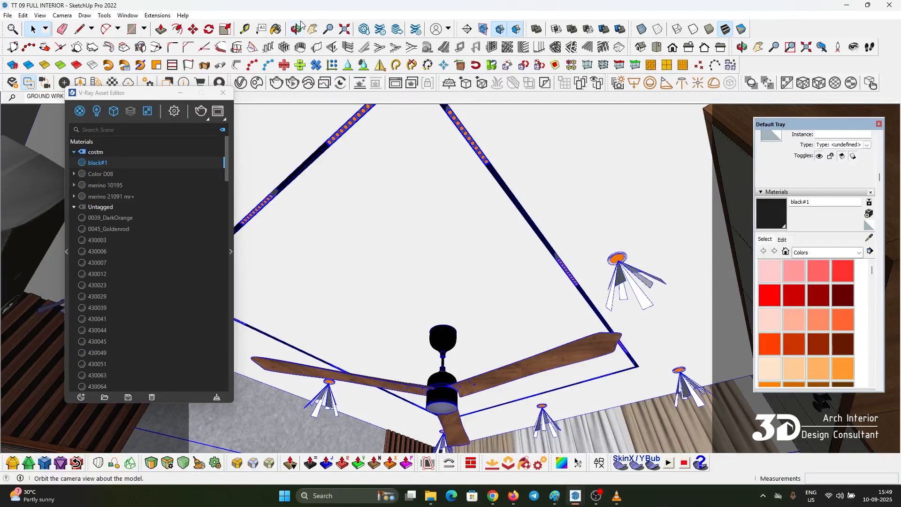
Sample the Color F08 material near the curtain and wardrobe corner and paint the ceiling group with it.
{"action": "left_click", "coordinate": [312, 28]}
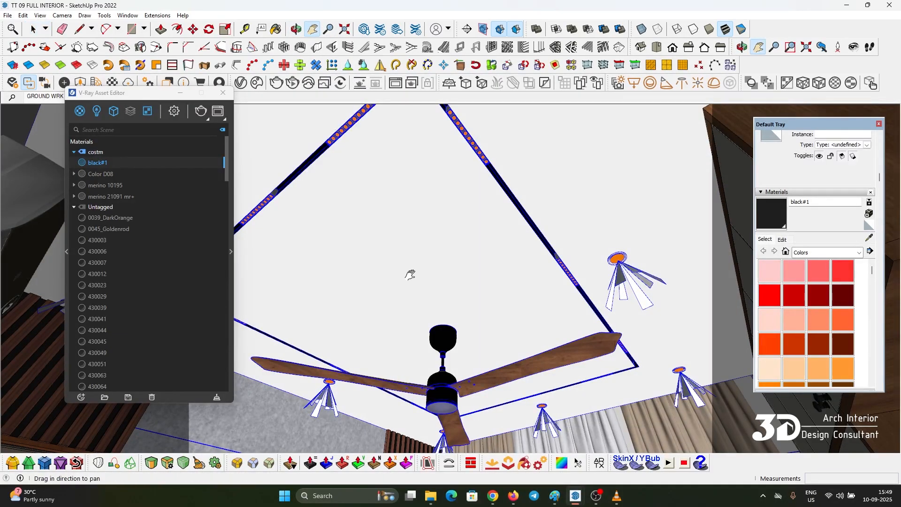
{"action": "left_click_drag", "start_coordinate": [410, 273], "coordinate": [437, 271]}
{"action": "middle_click_drag", "start_coordinate": [436, 271], "coordinate": [590, 277]}
{"action": "key", "text": "b"}
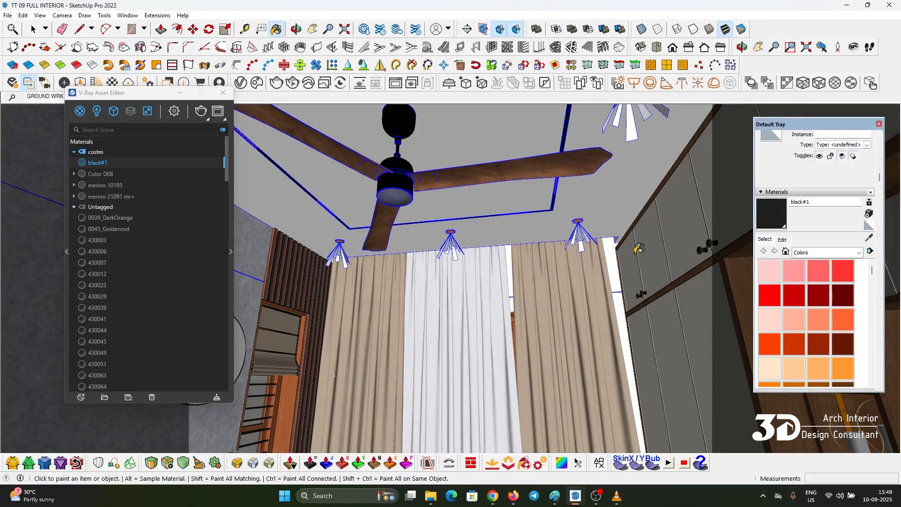
{"action": "scroll", "coordinate": [616, 244], "scroll_direction": "up", "scroll_amount": 2, "text": "alt"}
{"action": "left_click", "coordinate": [608, 242], "text": "alt"}
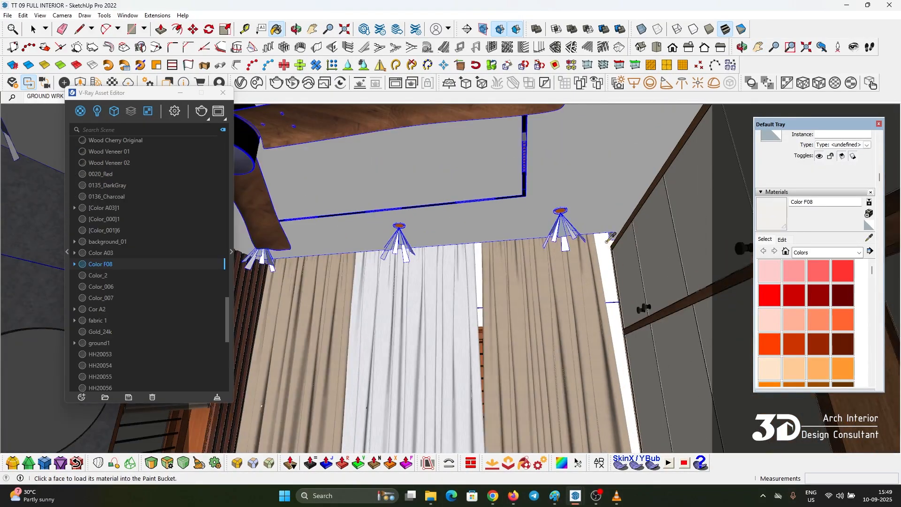
Examine how the ceiling meets the curtains and the wardrobe in the bedroom.
{"action": "scroll", "coordinate": [605, 180], "scroll_direction": "up", "scroll_amount": 4}
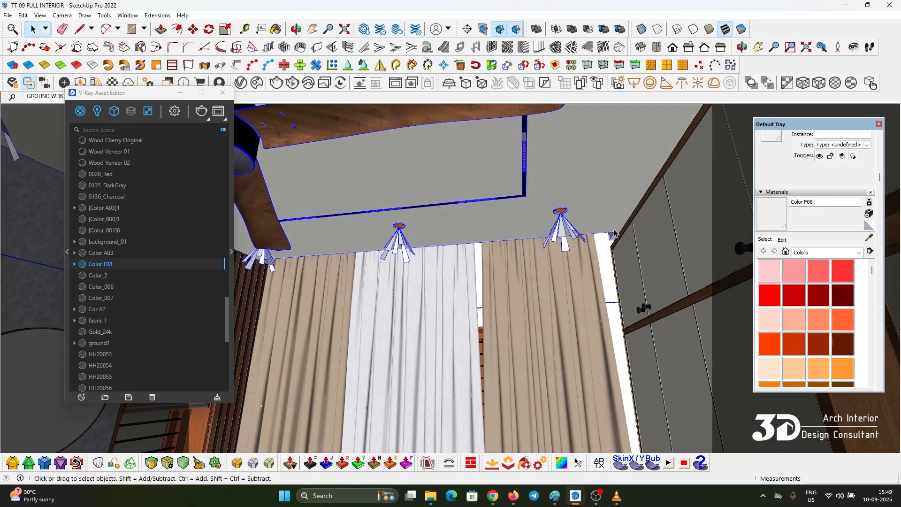
{"action": "middle_click_drag", "start_coordinate": [605, 188], "coordinate": [548, 275]}
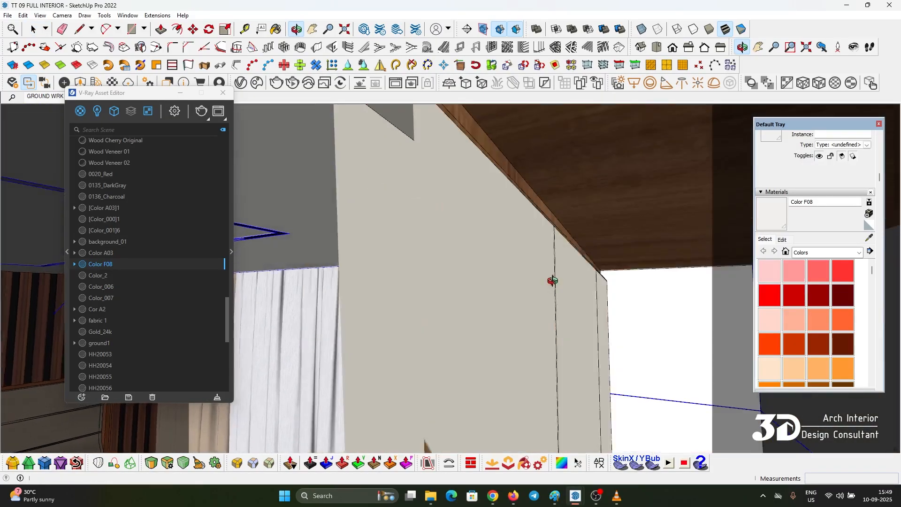
{"action": "middle_click_drag", "start_coordinate": [287, 197], "coordinate": [480, 222]}
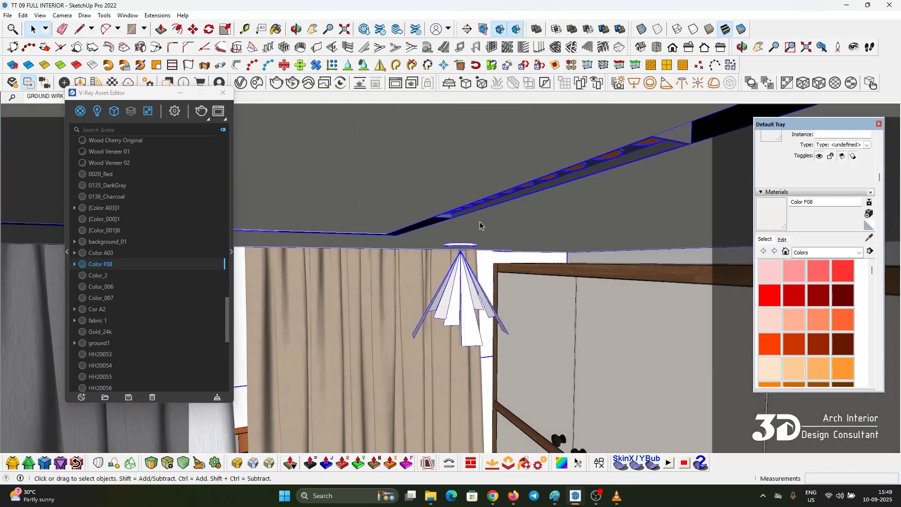
{"action": "middle_click_drag", "start_coordinate": [456, 254], "coordinate": [399, 177], "text": "shift"}
{"action": "middle_click_drag", "start_coordinate": [461, 300], "coordinate": [461, 235], "text": "shift"}
{"action": "scroll", "coordinate": [462, 237], "scroll_direction": "down", "scroll_amount": 1}
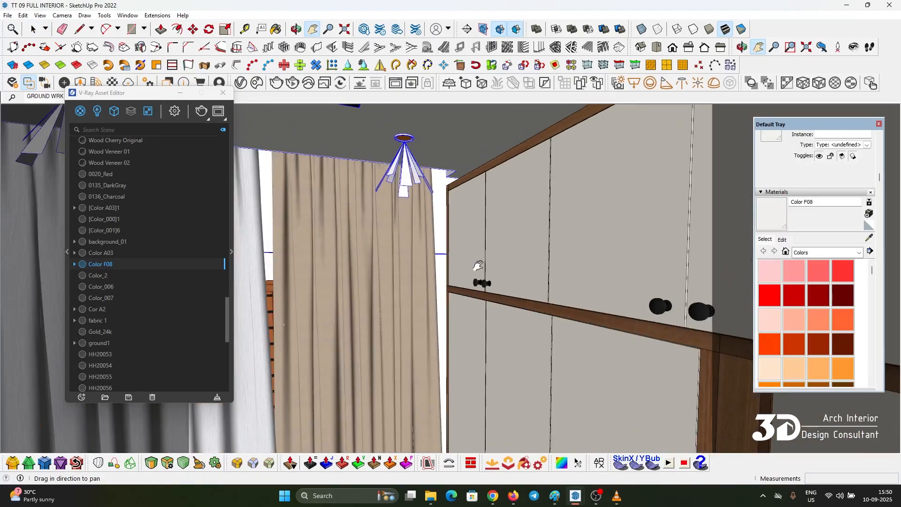
{"action": "middle_click_drag", "start_coordinate": [477, 268], "coordinate": [469, 211], "text": "shift"}
{"action": "scroll", "coordinate": [469, 211], "scroll_direction": "down", "scroll_amount": 4}
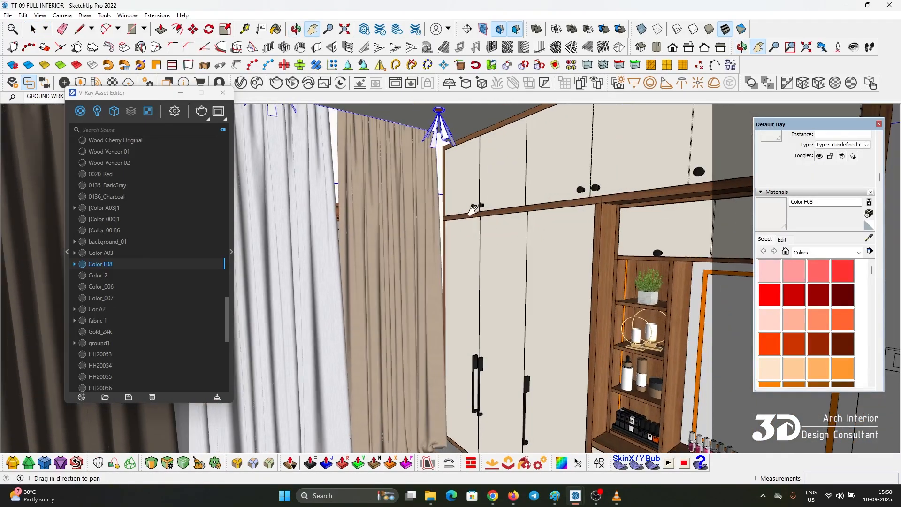
Hide the ceiling group above the bedroom to open the room from above.
{"action": "scroll", "coordinate": [465, 214], "scroll_direction": "down", "scroll_amount": 2}
{"action": "middle_click_drag", "start_coordinate": [557, 171], "coordinate": [515, 201], "text": "shift"}
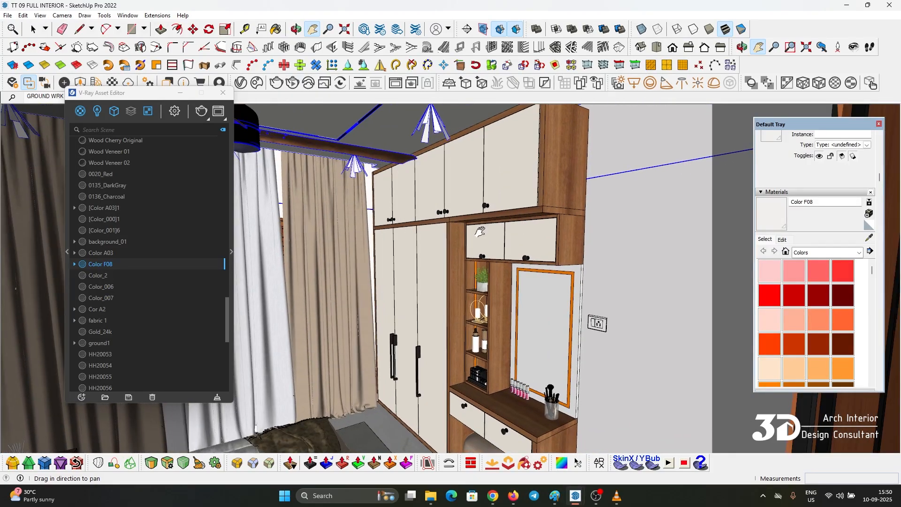
{"action": "scroll", "coordinate": [487, 218], "scroll_direction": "up", "scroll_amount": 6}
{"action": "key", "text": "t"}
{"action": "scroll", "coordinate": [431, 182], "scroll_direction": "down", "scroll_amount": 3}
{"action": "key", "text": "space"}
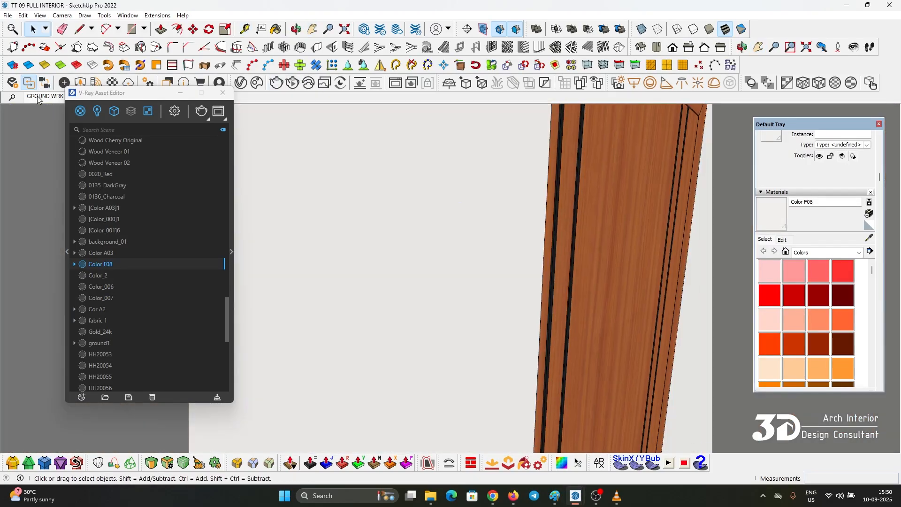
{"action": "scroll", "coordinate": [536, 171], "scroll_direction": "down", "scroll_amount": 6}
{"action": "scroll", "coordinate": [535, 171], "scroll_direction": "down", "scroll_amount": 10}
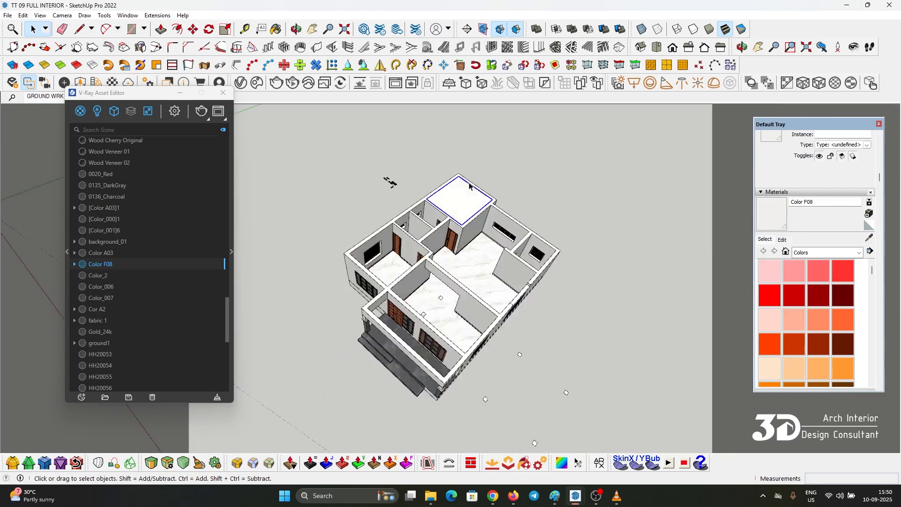
{"action": "right_click", "coordinate": [465, 199]}
{"action": "left_click", "coordinate": [476, 215]}
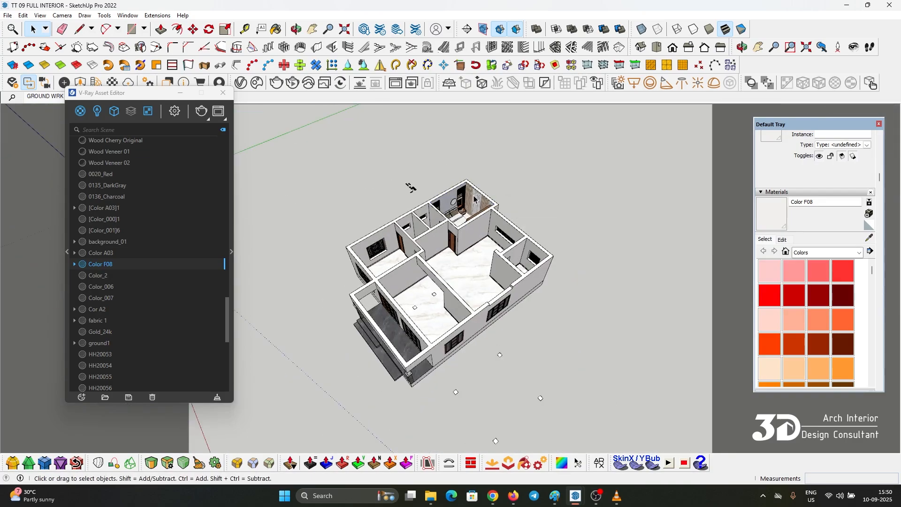
Delete the skirting strip along the foot of the wall between the dressing table and the door.
{"action": "scroll", "coordinate": [474, 199], "scroll_direction": "up", "scroll_amount": 6}
{"action": "middle_click_drag", "start_coordinate": [474, 198], "coordinate": [647, 177]}
{"action": "scroll", "coordinate": [647, 177], "scroll_direction": "up", "scroll_amount": 2}
{"action": "middle_click_drag", "start_coordinate": [593, 174], "coordinate": [502, 282], "text": "shift"}
{"action": "scroll", "coordinate": [544, 173], "scroll_direction": "up", "scroll_amount": 2}
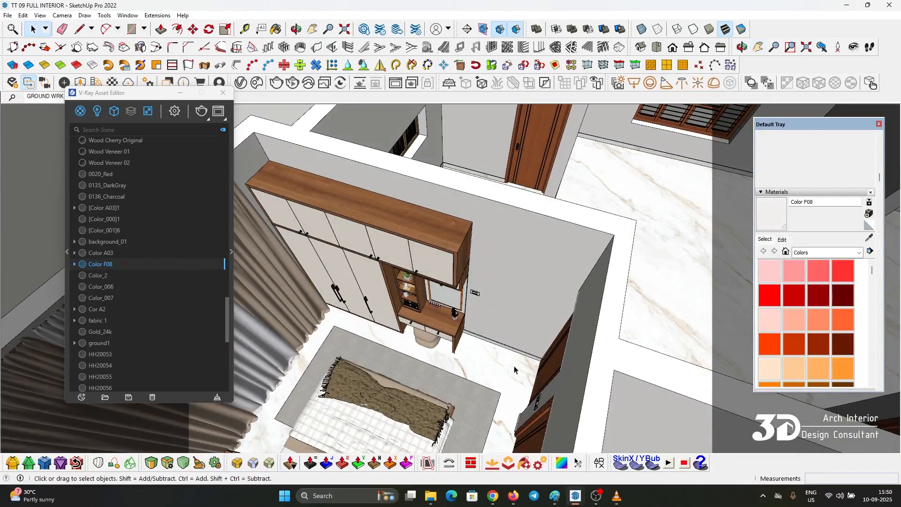
{"action": "scroll", "coordinate": [506, 352], "scroll_direction": "up", "scroll_amount": 3}
{"action": "left_click", "coordinate": [506, 346]}
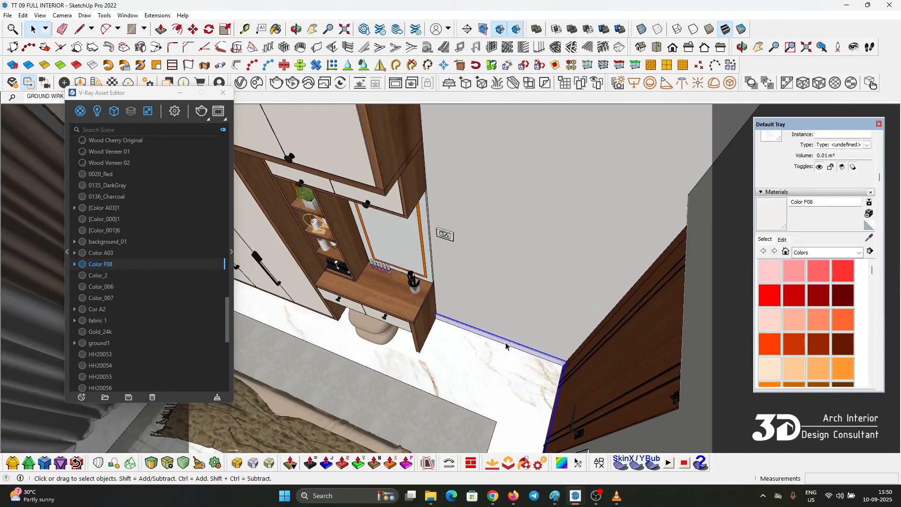
{"action": "key", "text": "Delete"}
Measure the height from the floor edge beside the dressing table up the wall to the wardrobe's top.
{"action": "key", "text": "t"}
{"action": "left_click", "coordinate": [503, 336]}
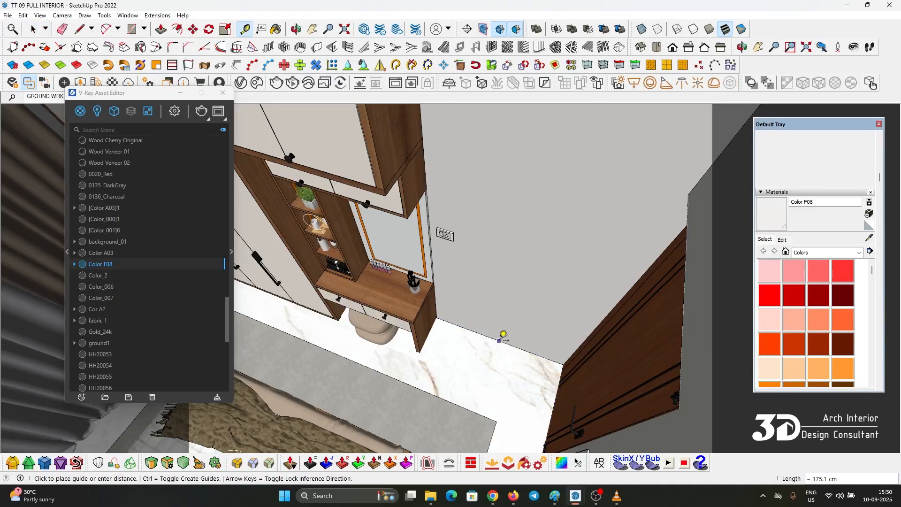
{"action": "scroll", "coordinate": [513, 368], "scroll_direction": "down", "scroll_amount": 4}
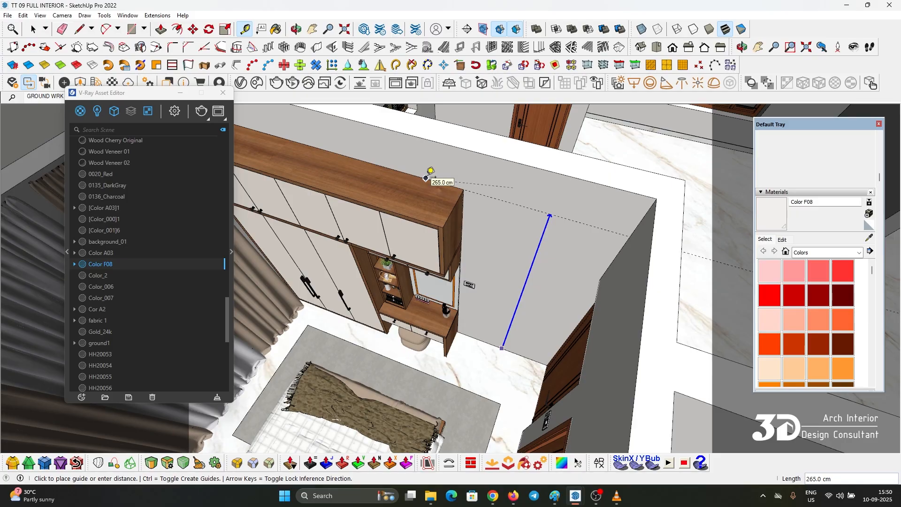
{"action": "key", "text": "space"}
Transfer the wardrobe component from the interior model to the blank Untitled model by pasting it there.
{"action": "scroll", "coordinate": [584, 188], "scroll_direction": "down", "scroll_amount": 1}
{"action": "scroll", "coordinate": [398, 187], "scroll_direction": "up", "scroll_amount": 2}
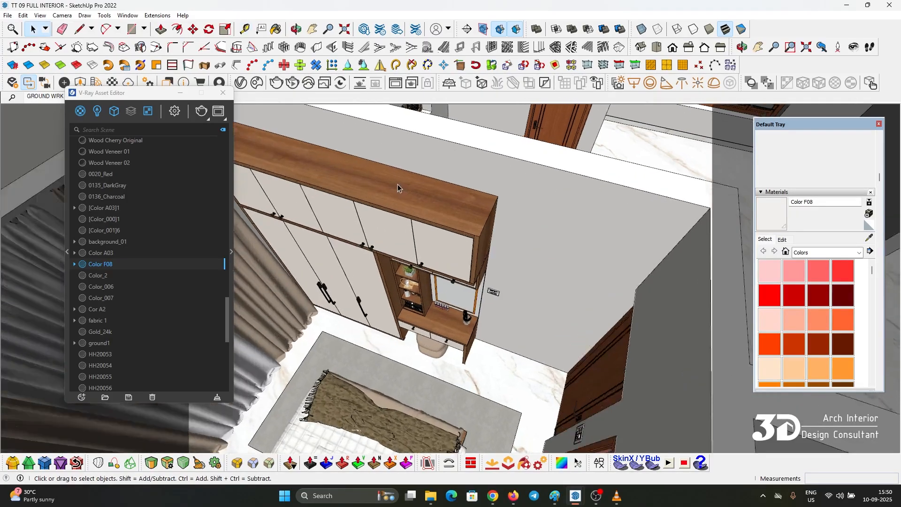
{"action": "left_click", "coordinate": [399, 187]}
{"action": "middle_click_drag", "start_coordinate": [436, 141], "coordinate": [439, 228]}
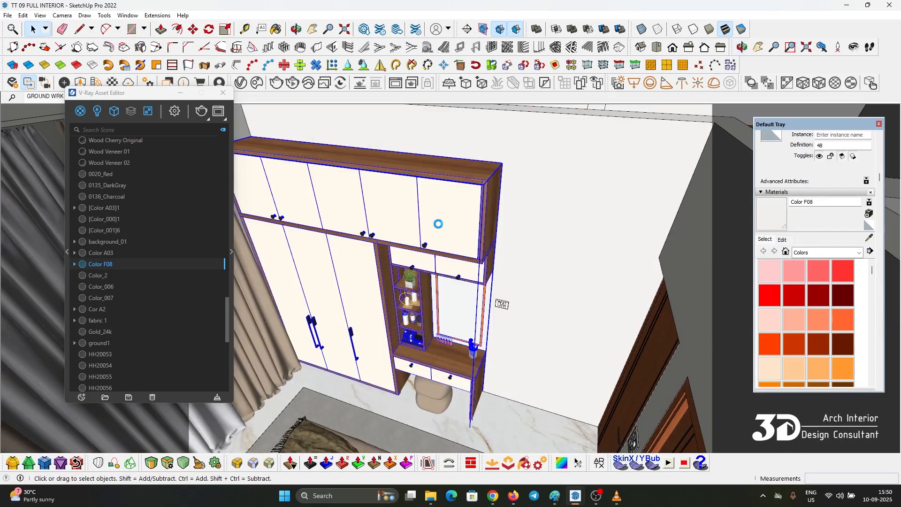
{"action": "mouse_move", "coordinate": [576, 495]}
{"action": "left_click", "coordinate": [629, 437]}
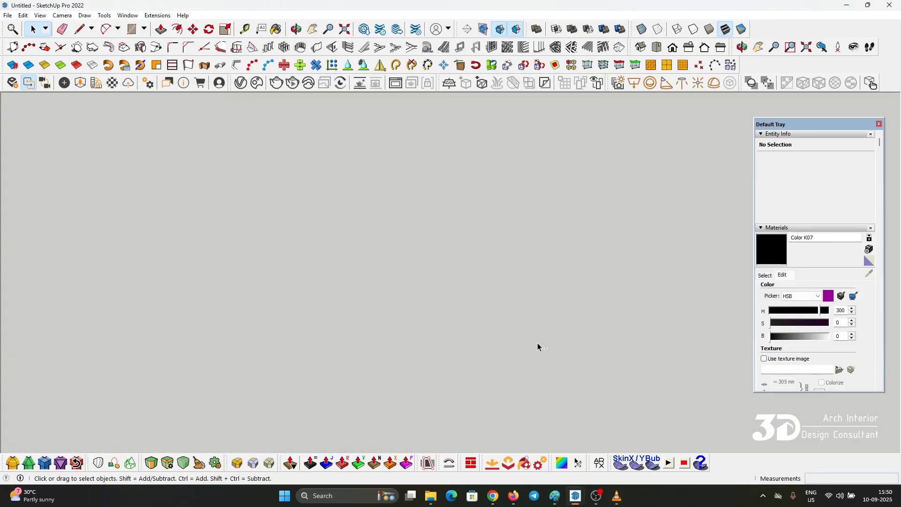
{"action": "key", "text": "ctrl+v"}
{"action": "scroll", "coordinate": [540, 306], "scroll_direction": "up", "scroll_amount": 4}
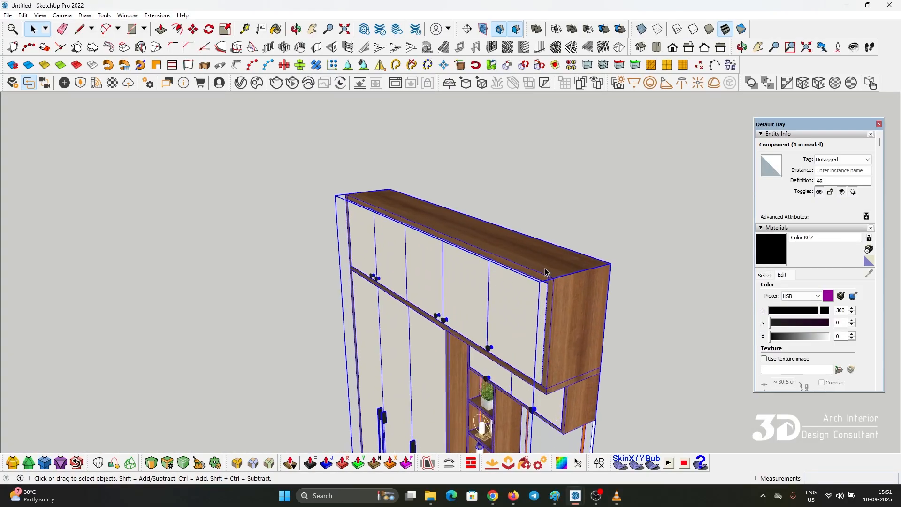
Raise the top part of the upper cabinet's wooden carcass by 5 cm.
{"action": "triple_click", "coordinate": [545, 273]}
{"action": "middle_click_drag", "start_coordinate": [546, 270], "coordinate": [547, 223]}
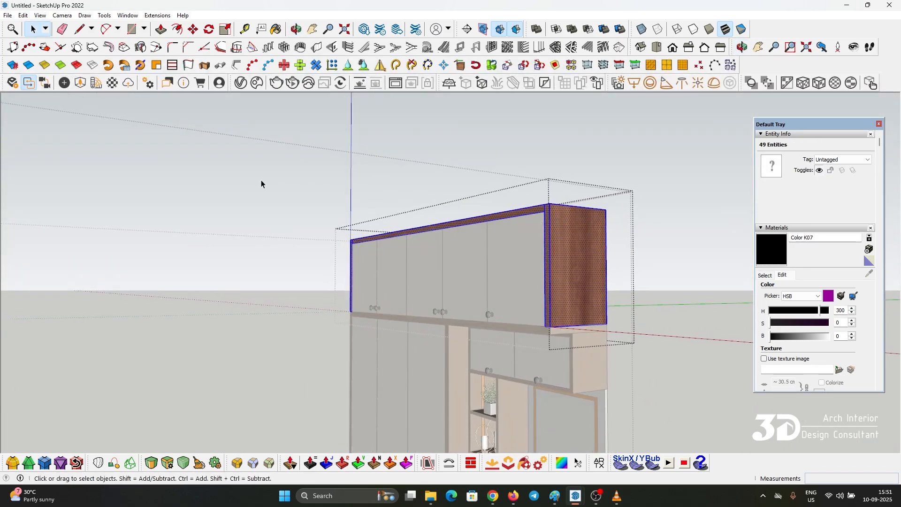
{"action": "left_click_drag", "start_coordinate": [261, 181], "coordinate": [668, 259]}
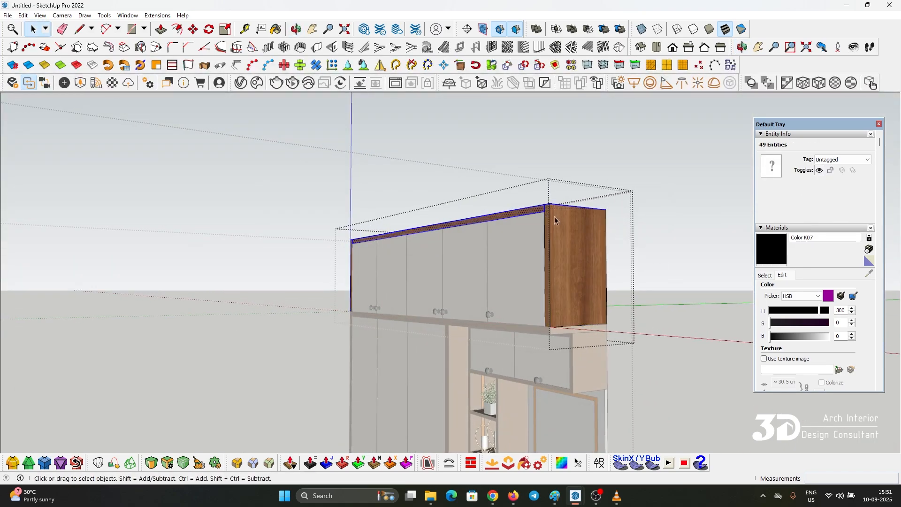
{"action": "key", "text": "m"}
{"action": "left_click", "coordinate": [577, 245]}
{"action": "type", "text": "5"}
{"action": "key", "text": "Return"}
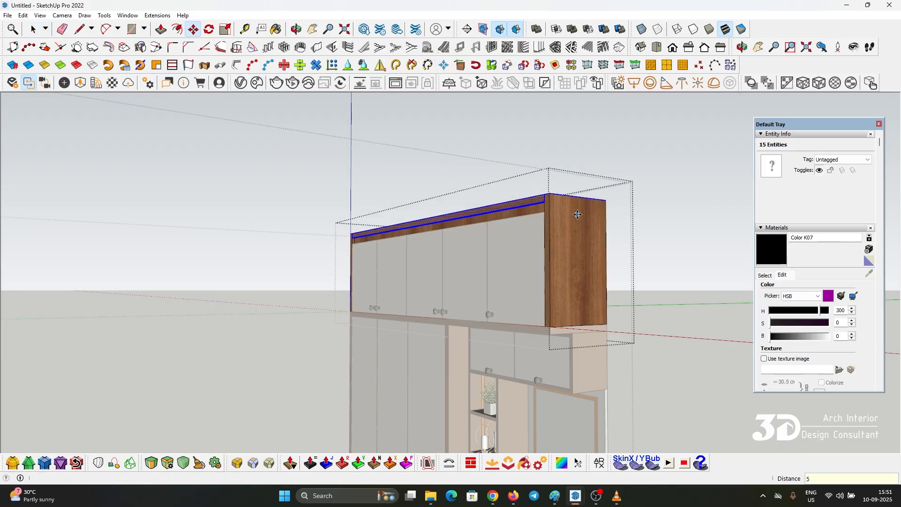
{"action": "key", "text": "space"}
{"action": "key", "text": "Escape"}
{"action": "key", "text": "Escape"}
Raise the top edges of the five upper cabinet shutters by 5 cm.
{"action": "scroll", "coordinate": [499, 226], "scroll_direction": "up", "scroll_amount": 2}
{"action": "double_click", "coordinate": [496, 229]}
{"action": "double_click", "coordinate": [495, 229]}
{"action": "double_click", "coordinate": [495, 229]}
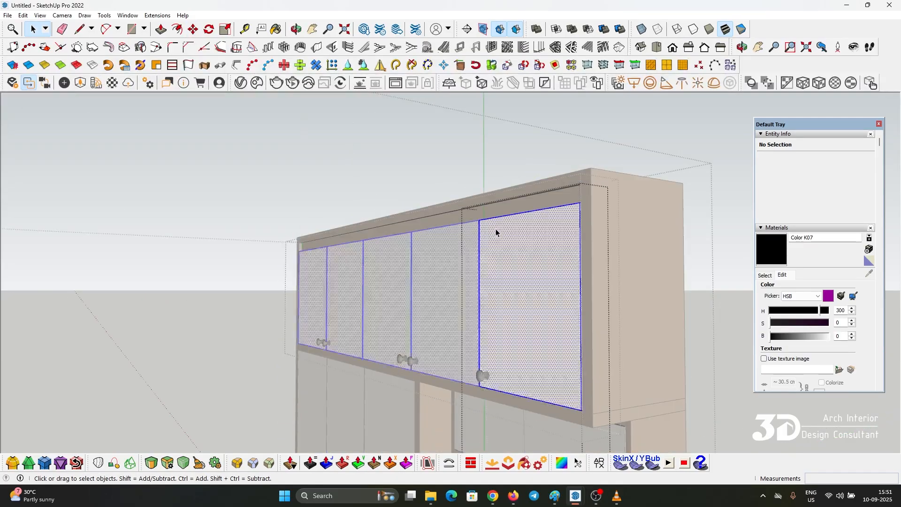
{"action": "left_click_drag", "start_coordinate": [421, 197], "coordinate": [619, 243]}
{"action": "key", "text": "m"}
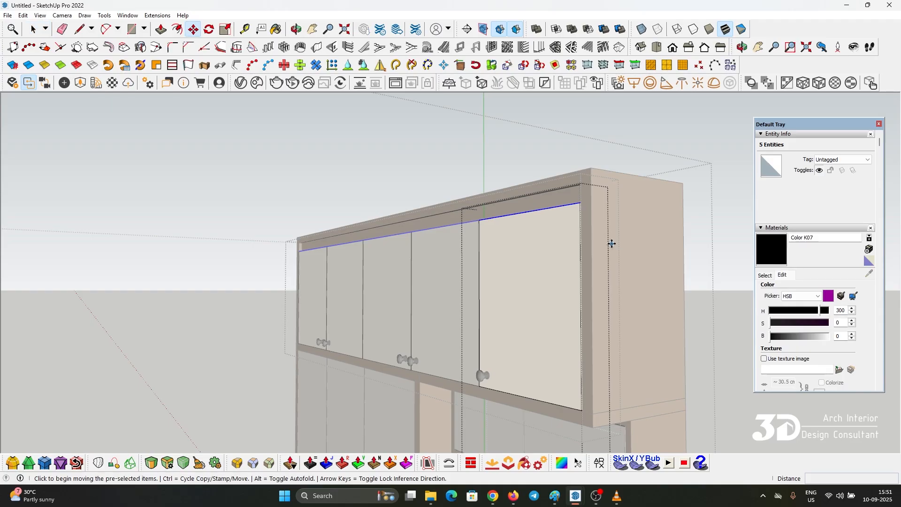
{"action": "left_click", "coordinate": [612, 244]}
{"action": "type", "text": "5"}
{"action": "key", "text": "Return"}
{"action": "key", "text": "space"}
{"action": "key", "text": "Escape"}
{"action": "key", "text": "Escape"}
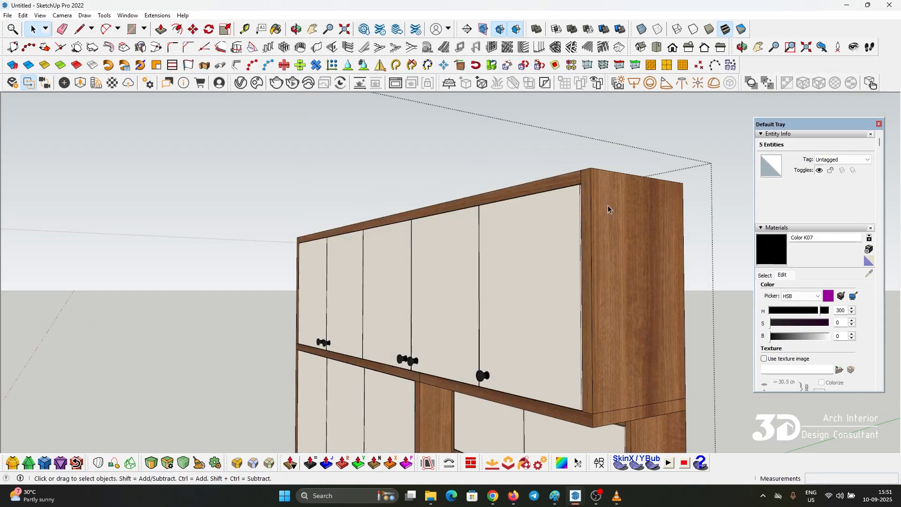
Cut the heightened wardrobe from the Untitled model and return to the interior model.
{"action": "scroll", "coordinate": [609, 209], "scroll_direction": "down", "scroll_amount": 8}
{"action": "left_click", "coordinate": [520, 248]}
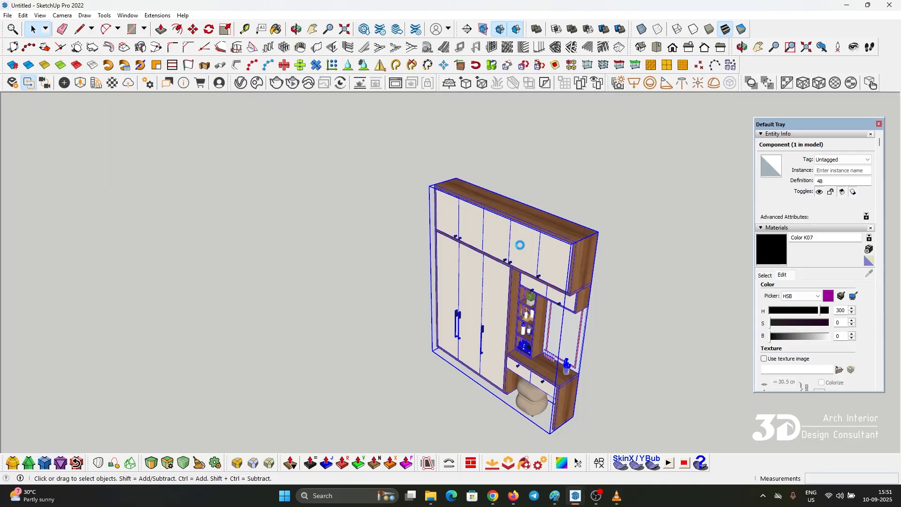
{"action": "key", "text": "Delete"}
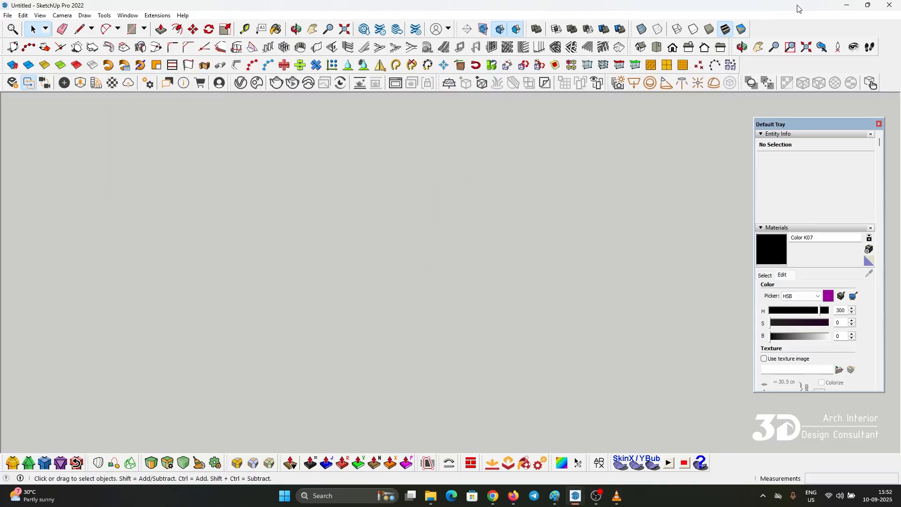
{"action": "left_click", "coordinate": [850, 5]}
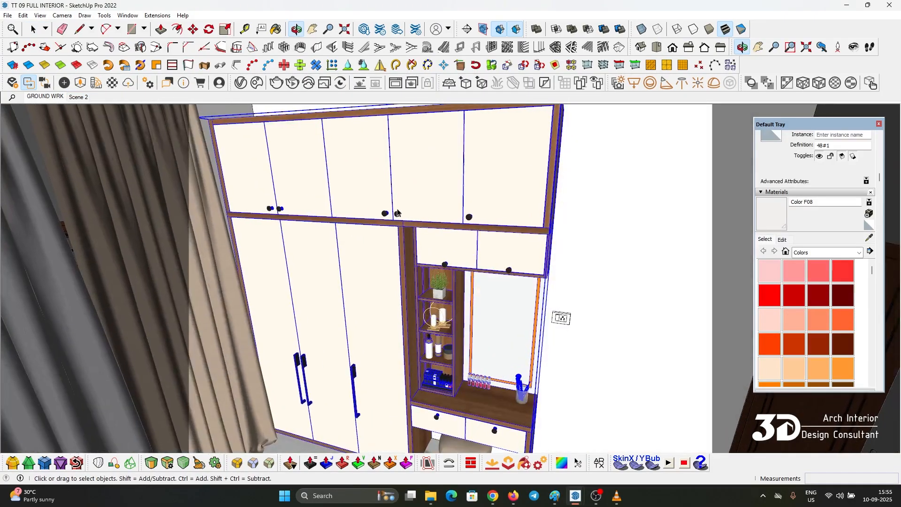
Examine how the wardrobe's top meets the ceiling beside the curtains.
{"action": "left_click", "coordinate": [309, 30]}
{"action": "middle_click_drag", "start_coordinate": [310, 226], "coordinate": [209, 201]}
{"action": "scroll", "coordinate": [350, 157], "scroll_direction": "up", "scroll_amount": 4}
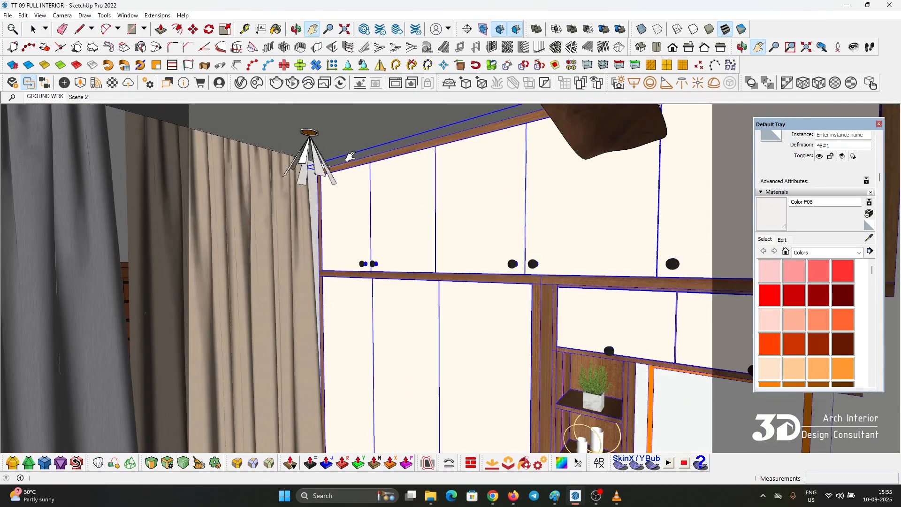
{"action": "mouse_move", "coordinate": [351, 157]}
{"action": "middle_mouse_down"}
{"action": "mouse_move", "coordinate": [289, 171]}
{"action": "mouse_move", "coordinate": [278, 186]}
{"action": "mouse_move", "coordinate": [383, 149]}
{"action": "mouse_move", "coordinate": [426, 173]}
{"action": "mouse_move", "coordinate": [332, 213]}
{"action": "mouse_move", "coordinate": [289, 212]}
{"action": "mouse_move", "coordinate": [356, 263]}
{"action": "middle_mouse_up"}
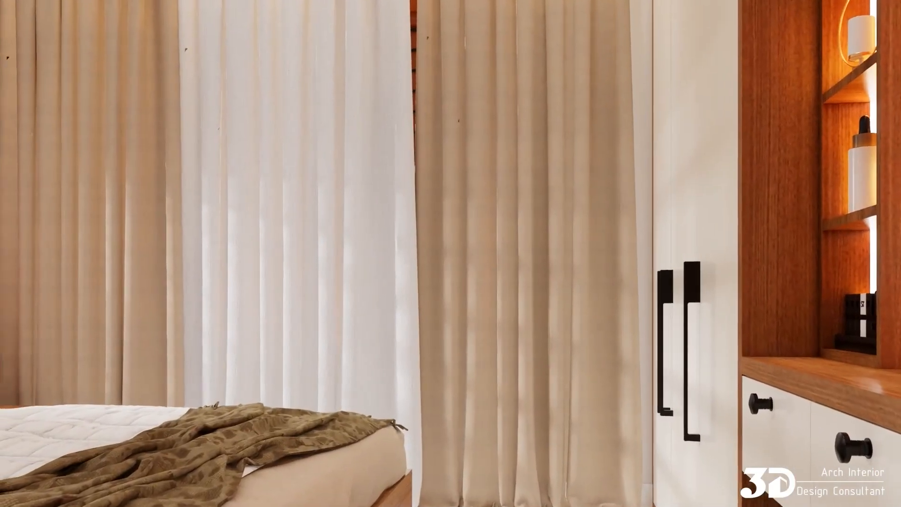